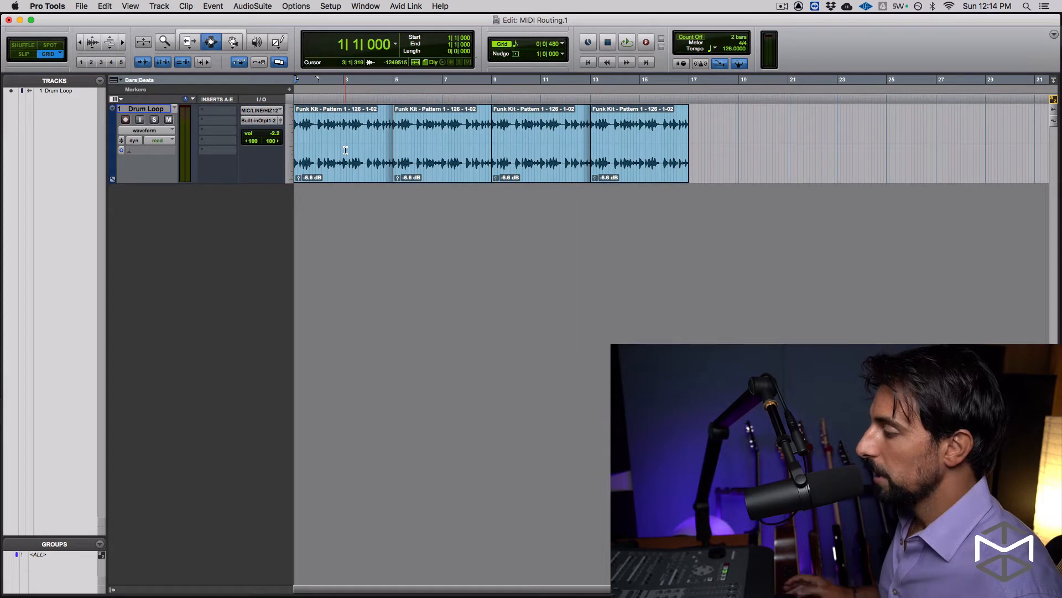
Step: Select the first Drum Loop clip and play it back
double_click(345, 150)
key(space)
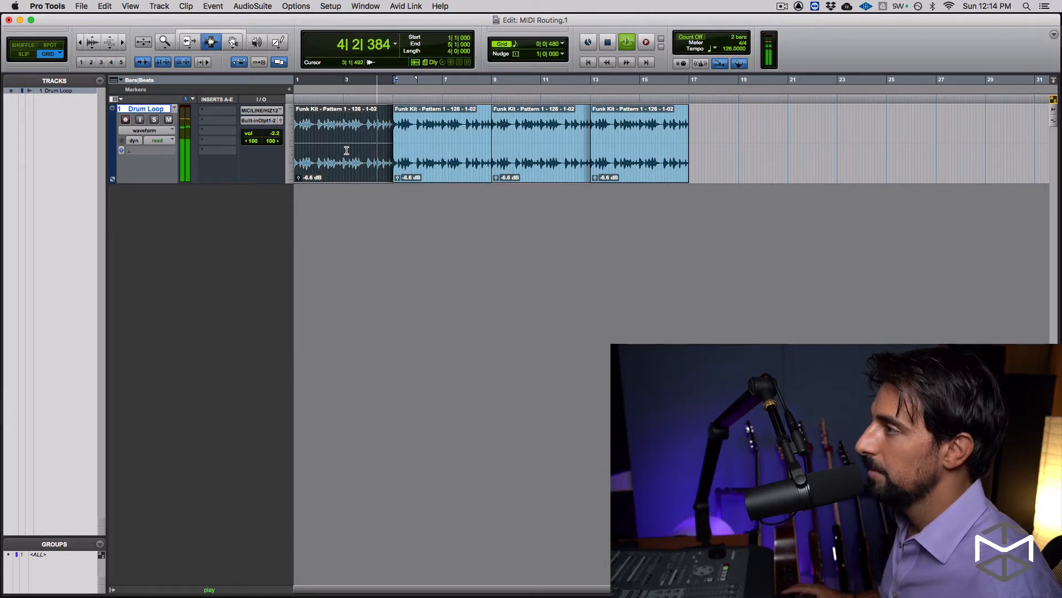
key(space)
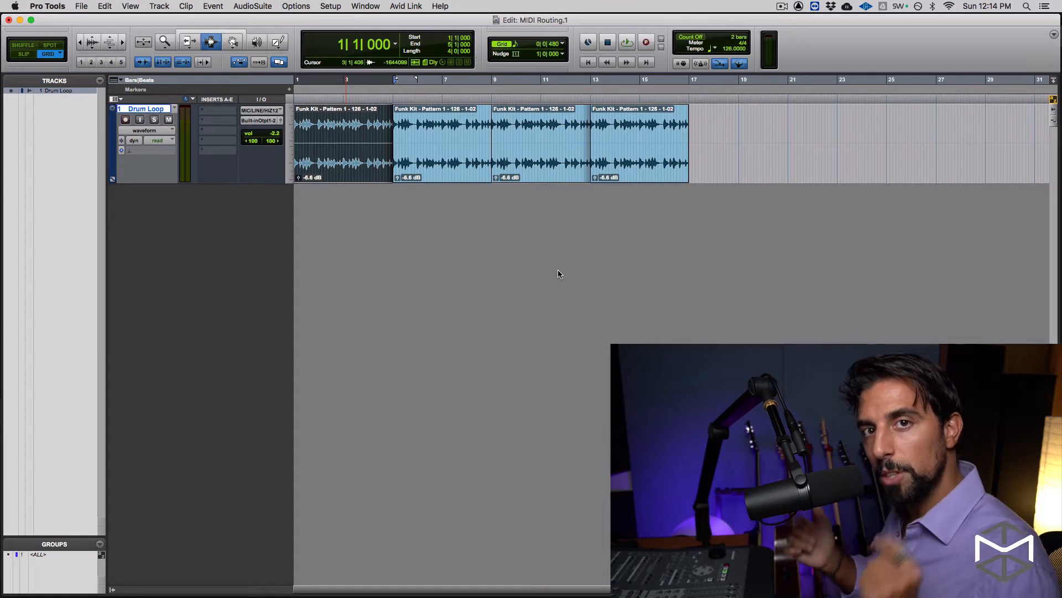
Step: Start a new tracks request with one stereo instrument track in ticks
key(super+shift+n)
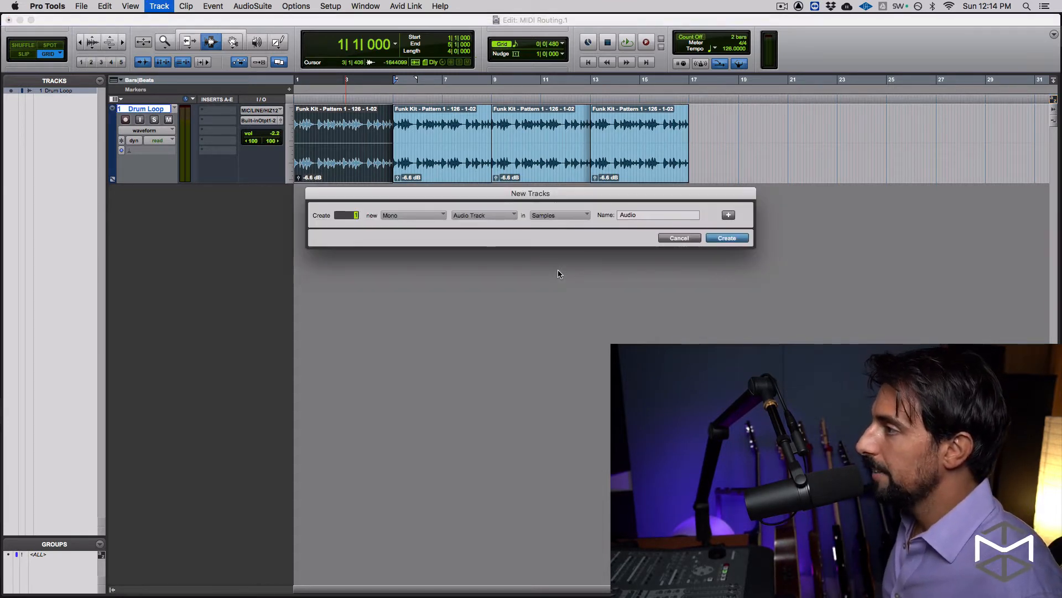
key(super+Down)
key(super+Down)
key(super+Down)
key(super+Down)
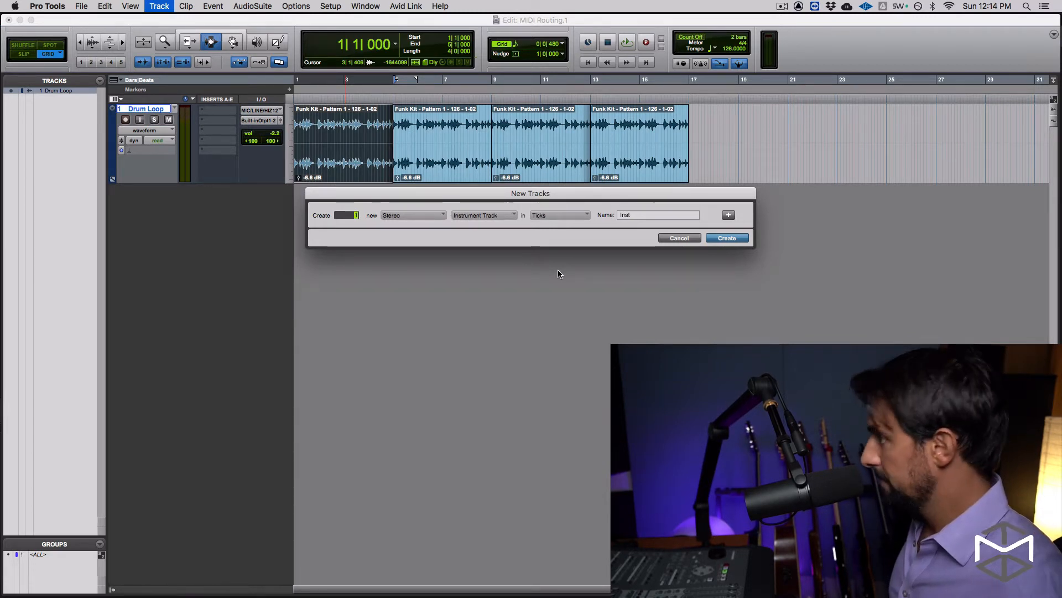
Step: Add a second row to the new tracks request and set it to one MIDI track in ticks
key(super+shift+Down)
key(super+Down)
key(super+Down)
key(super+Down)
key(super+Down)
key(super+Down)
key(super+Down)
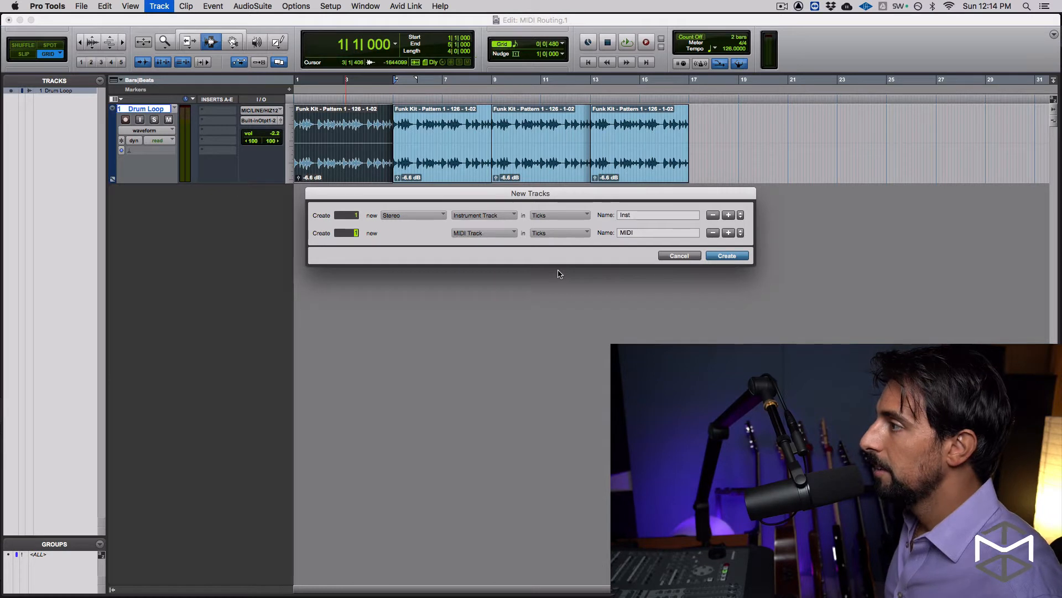
key(super+Up)
key(super+Up)
key(super+Up)
key(super+Up)
key(super+Up)
key(super+Up)
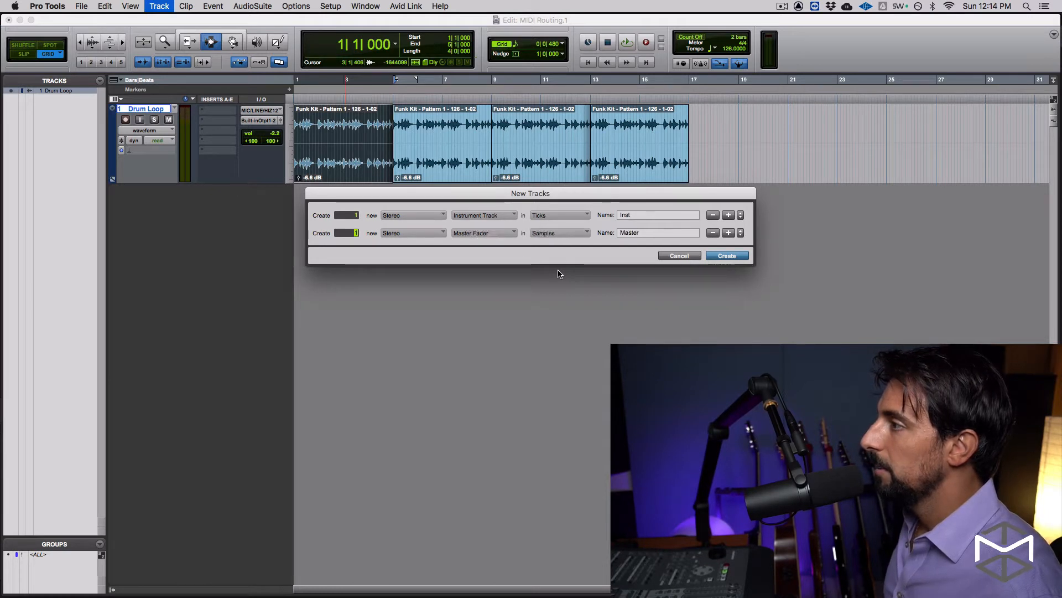
key(super+Down)
key(super+Down)
key(super+Down)
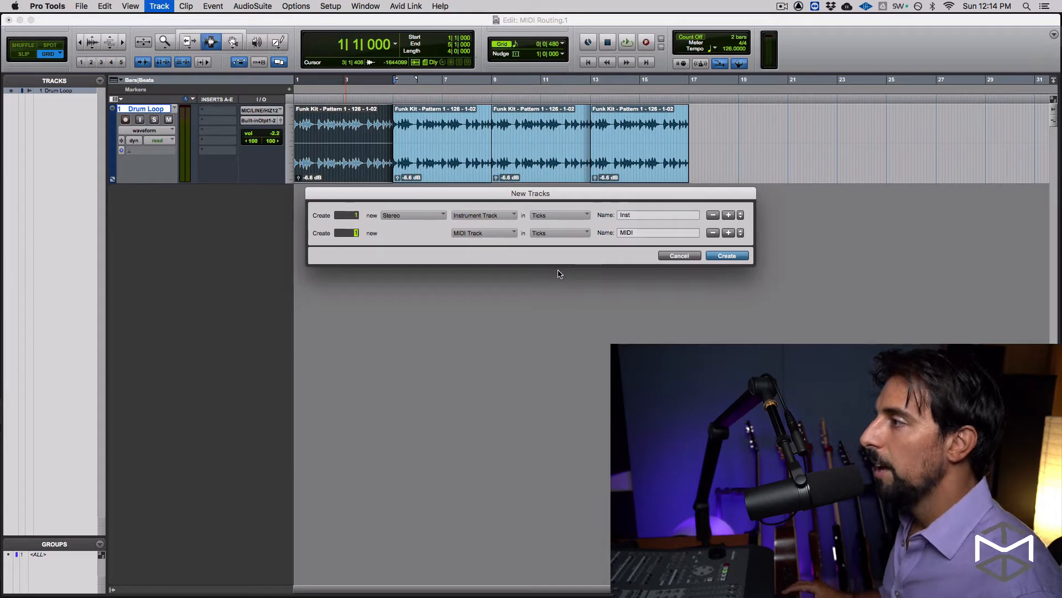
Step: Look over the channel formats for the instrument track, keep Stereo, and create both tracks
drag(547, 194, 545, 197)
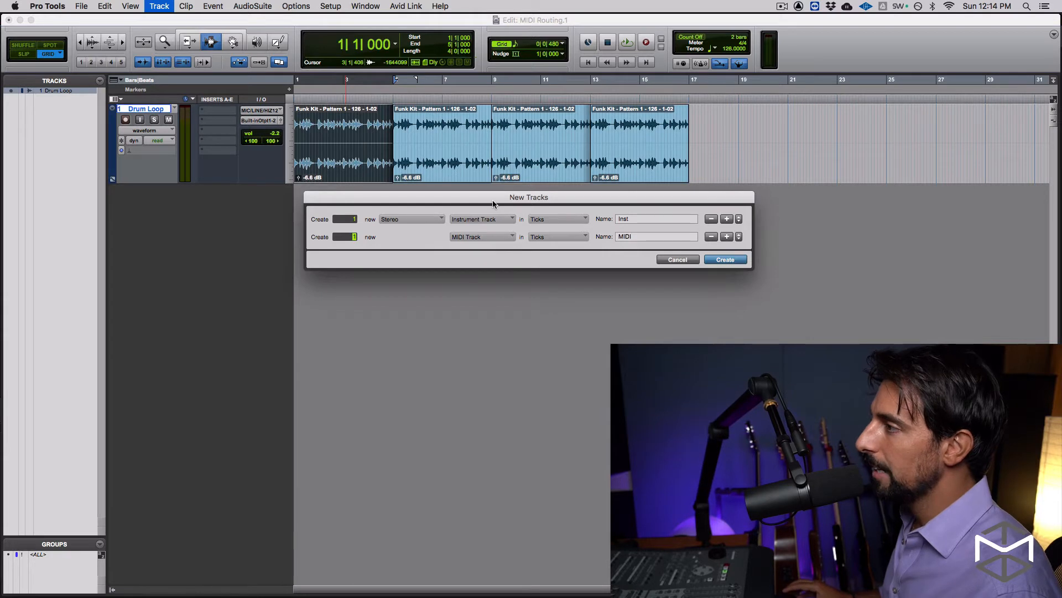
click(443, 221)
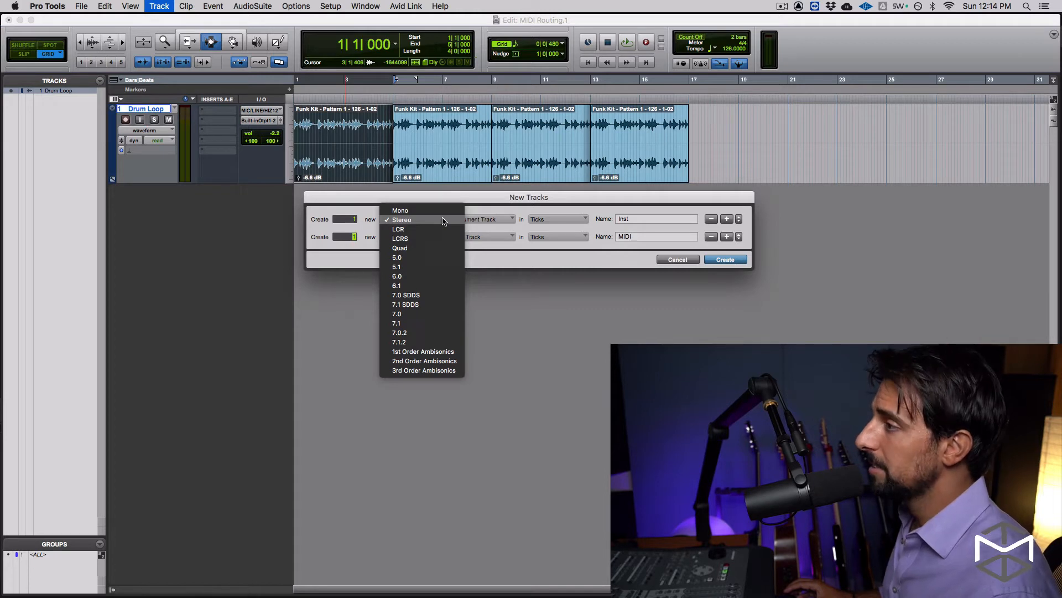
click(516, 214)
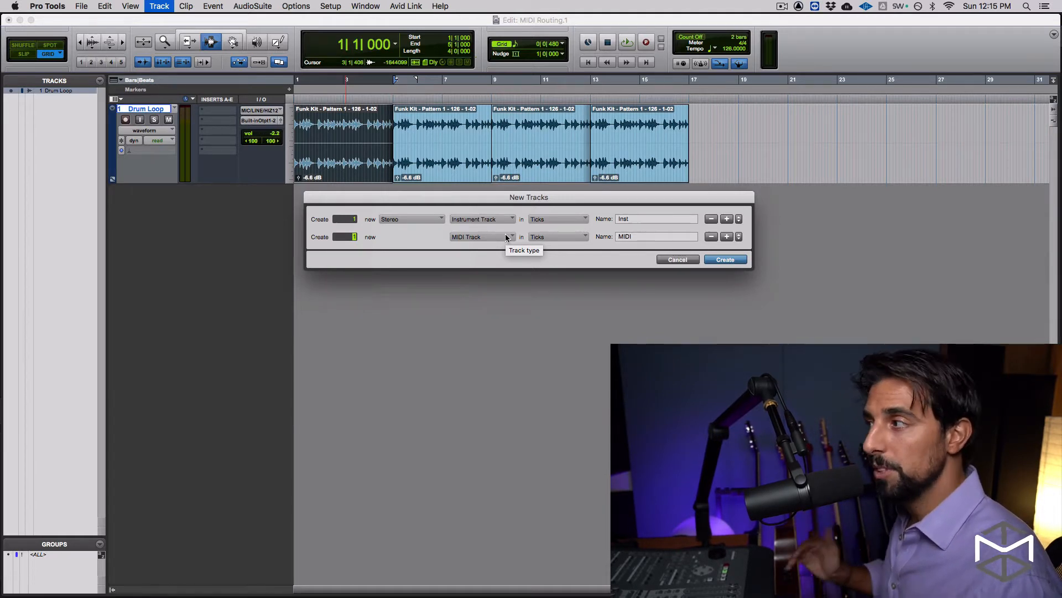
click(728, 259)
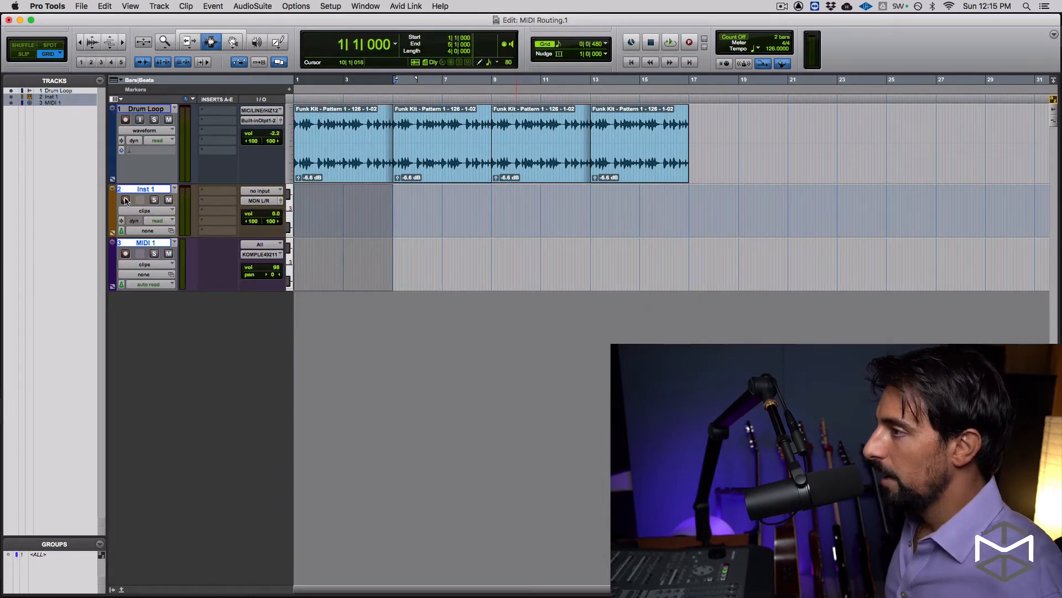
Step: Increase the display height of the Inst 1 and MIDI 1 tracks
key(ctrl+Up)
key(ctrl+Up)
key(ctrl+Up)
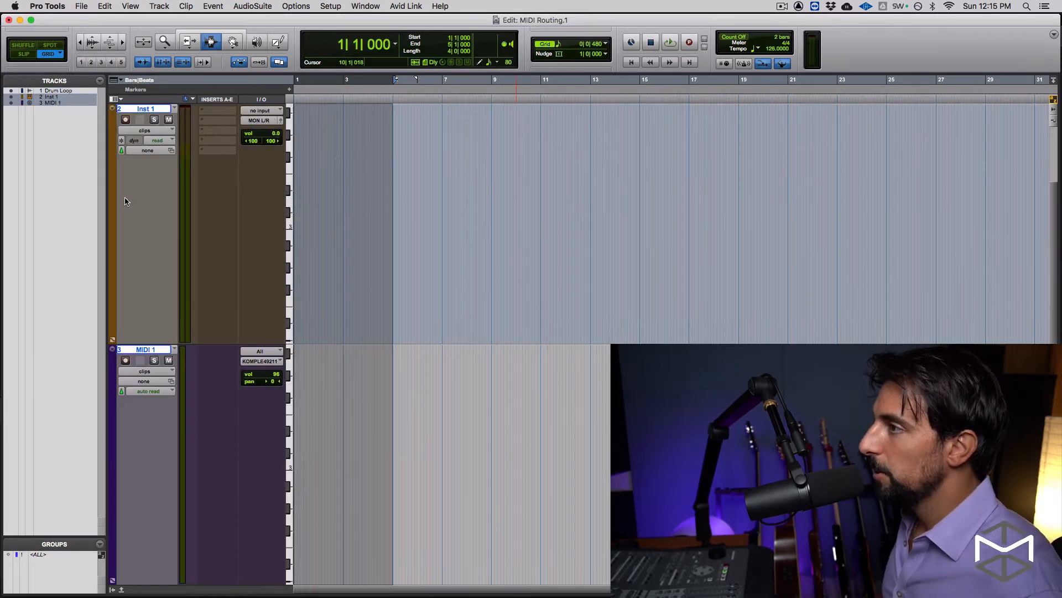
key(ctrl+Down)
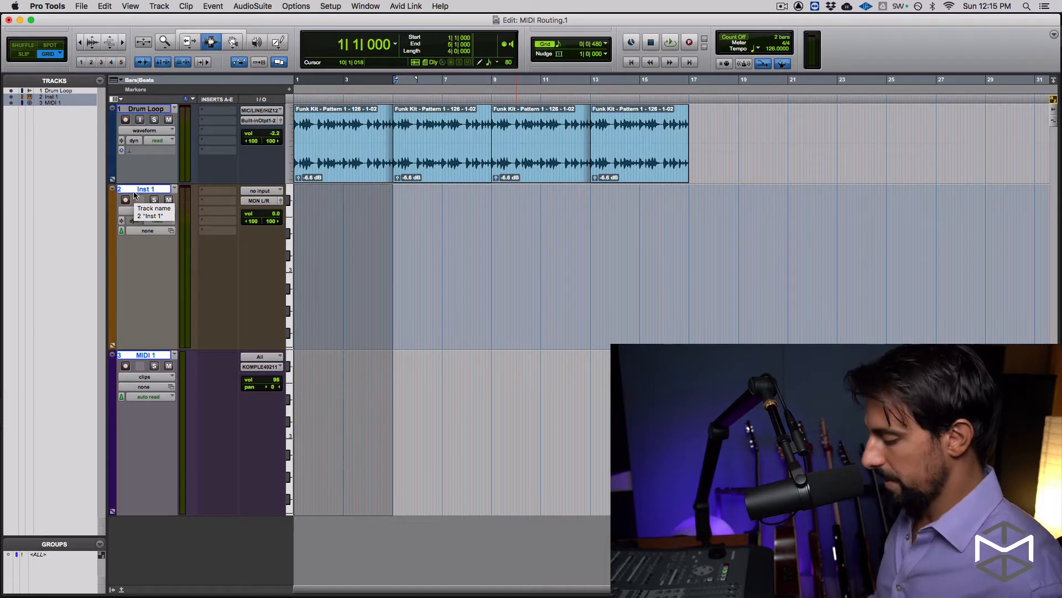
Step: In the Mix window, insert the stereo Mini Grand instrument plug-in in the first insert slot of Inst 1
key(super+equal)
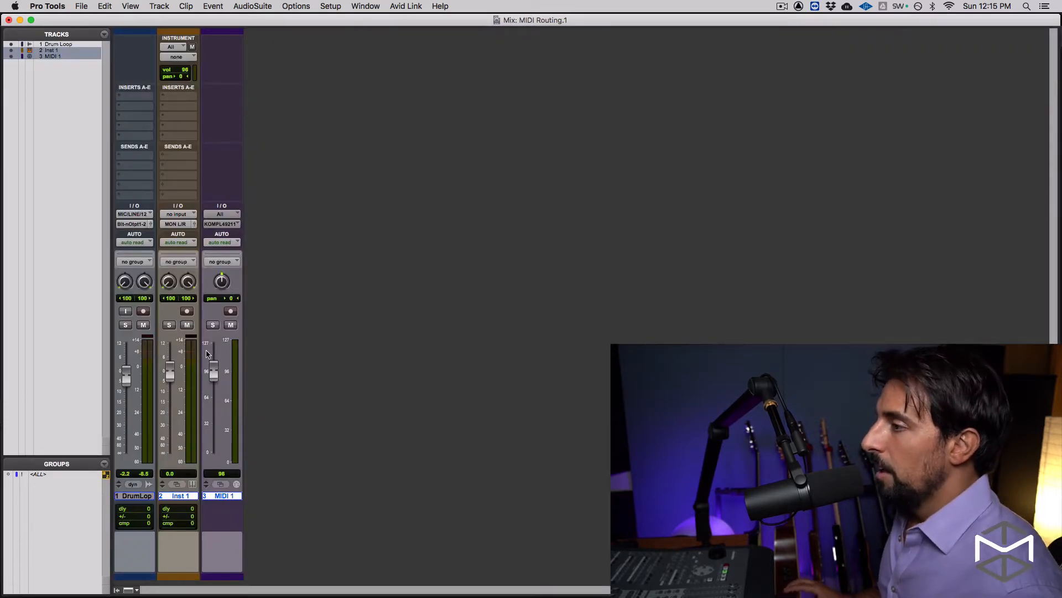
click(185, 498)
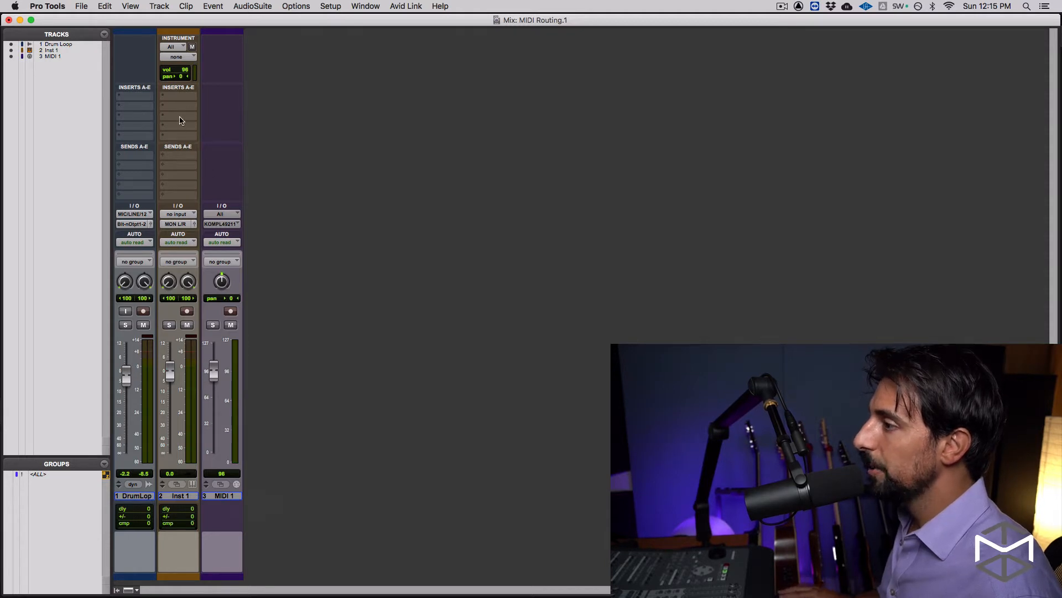
click(185, 497)
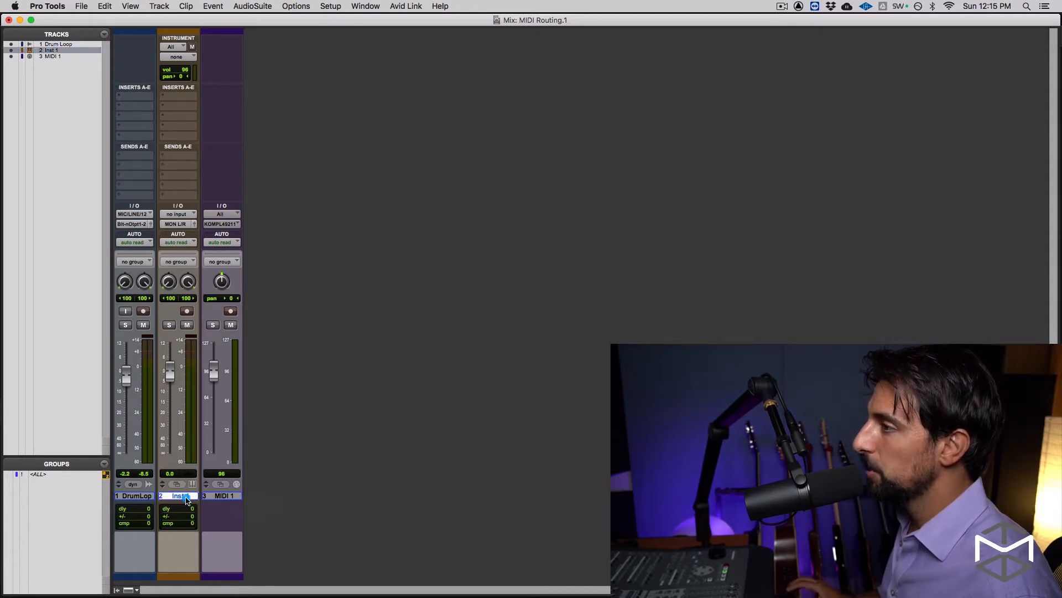
click(171, 99)
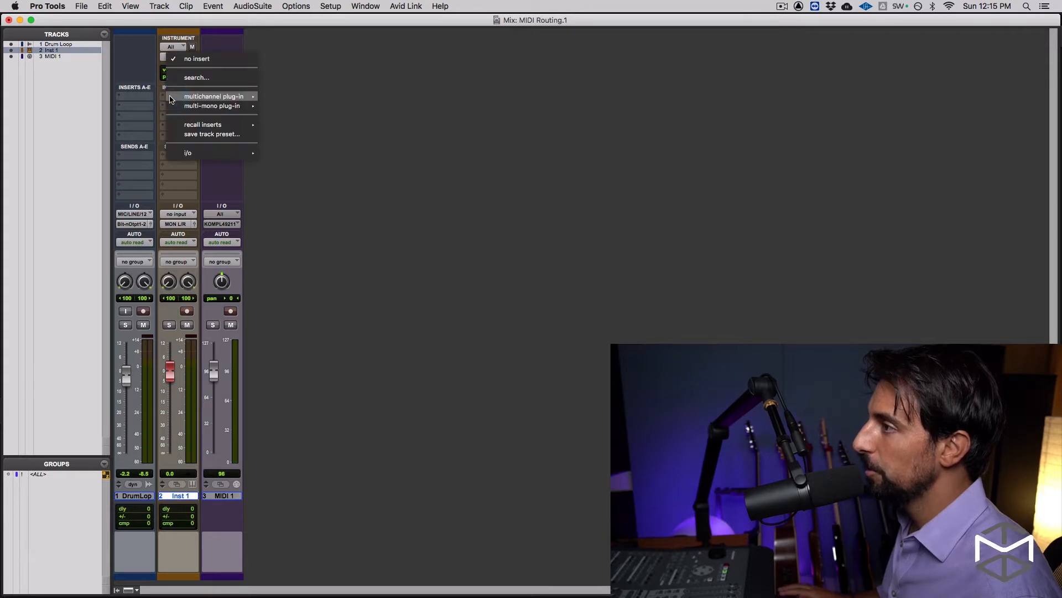
mouse_move(174, 99)
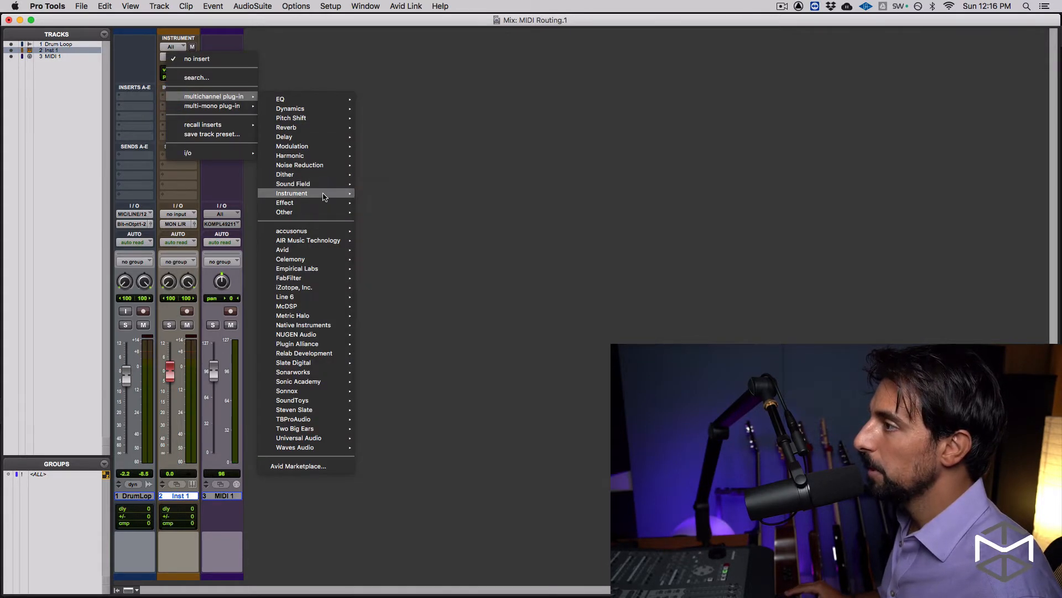
mouse_move(323, 193)
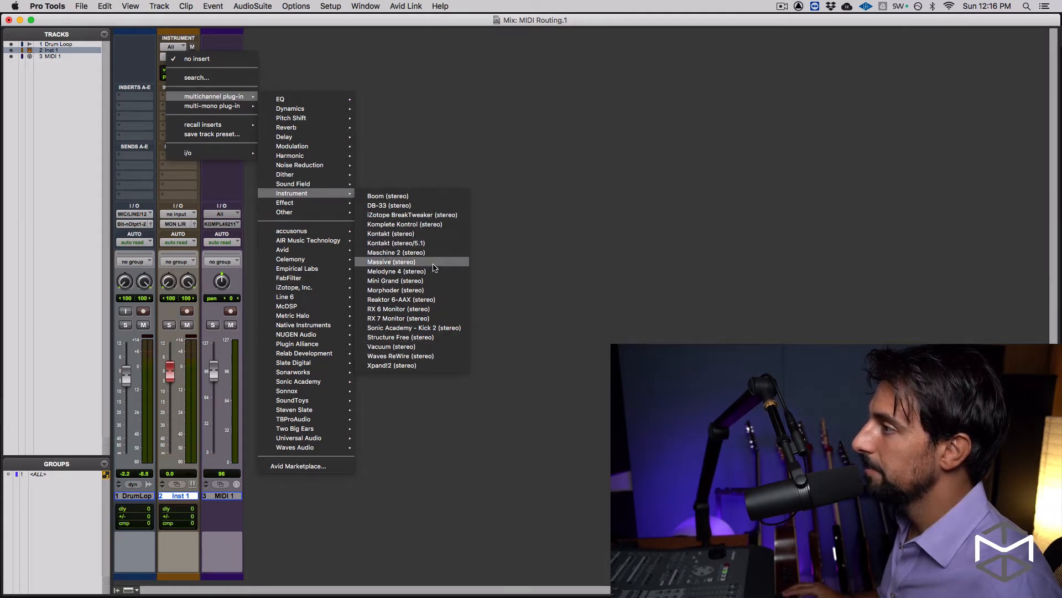
click(432, 280)
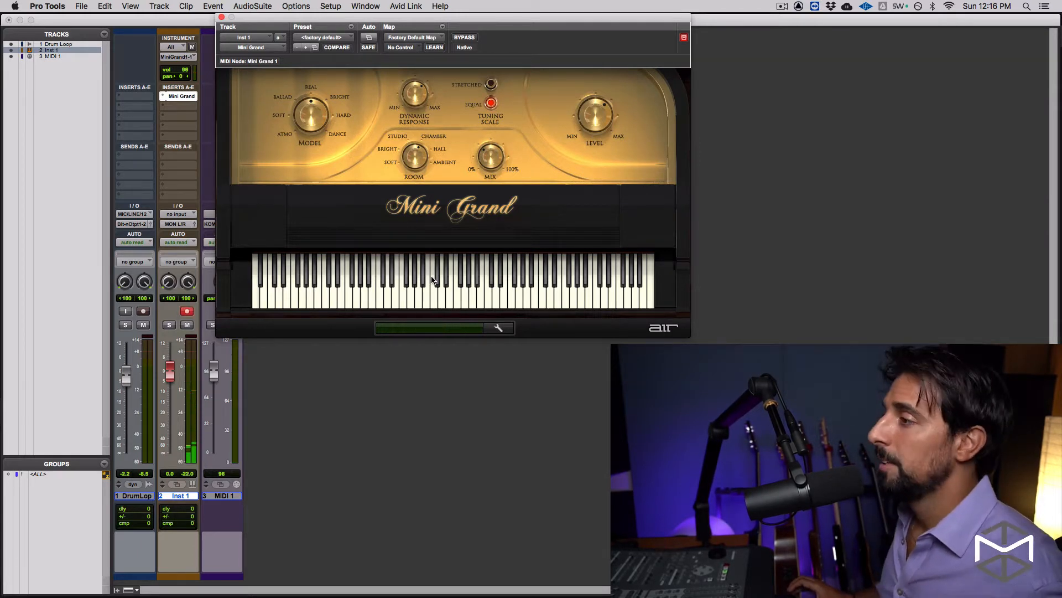
drag(242, 18, 311, 24)
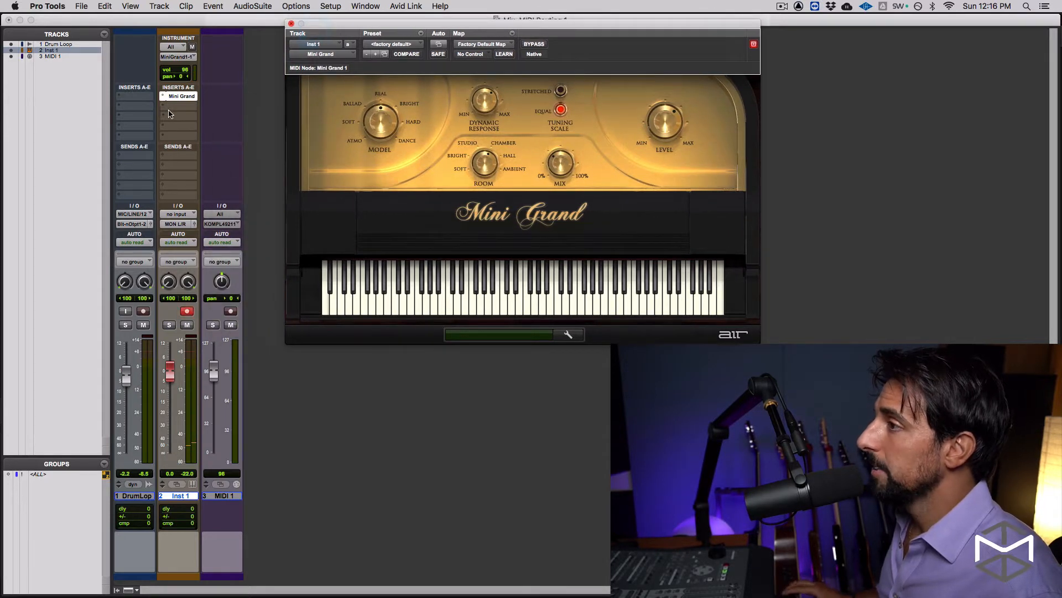
Step: Search the plug-ins for "eq" and insert EQ3 1-Band (mono) after Mini Grand on Inst 1, then view the send options
click(182, 95)
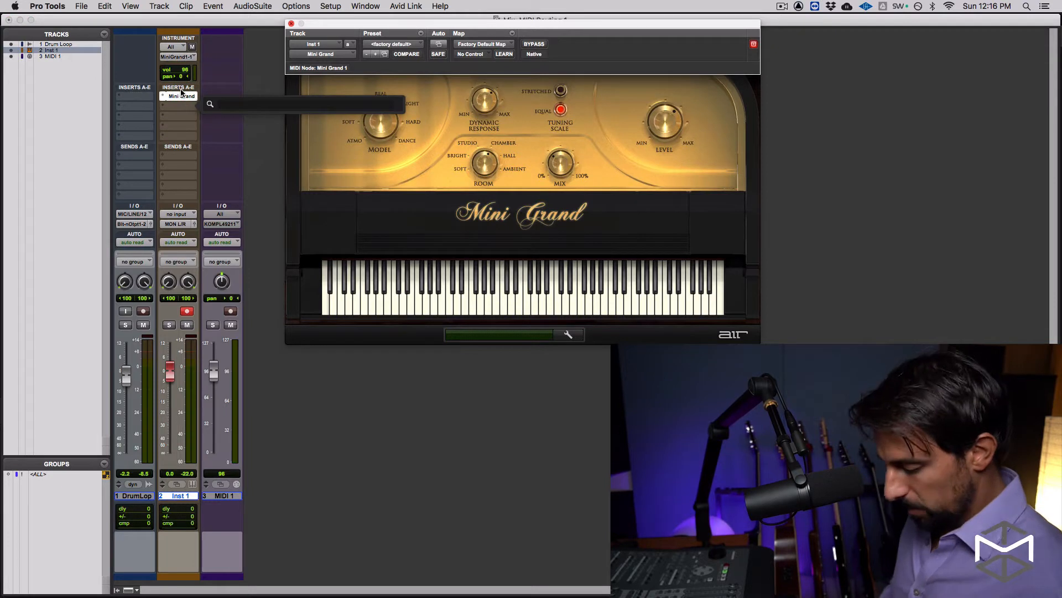
text(eq)
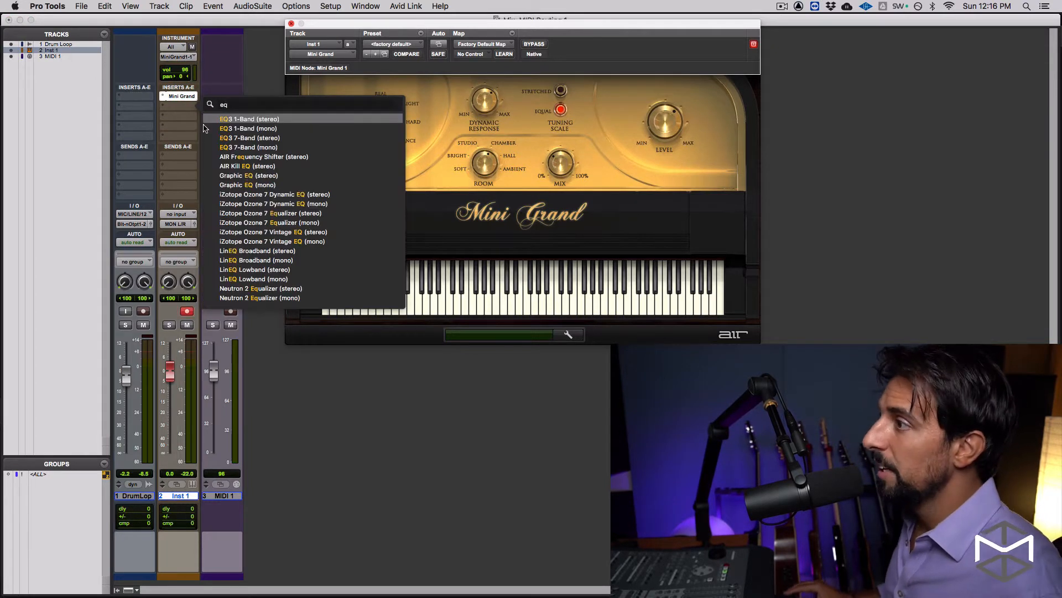
click(232, 128)
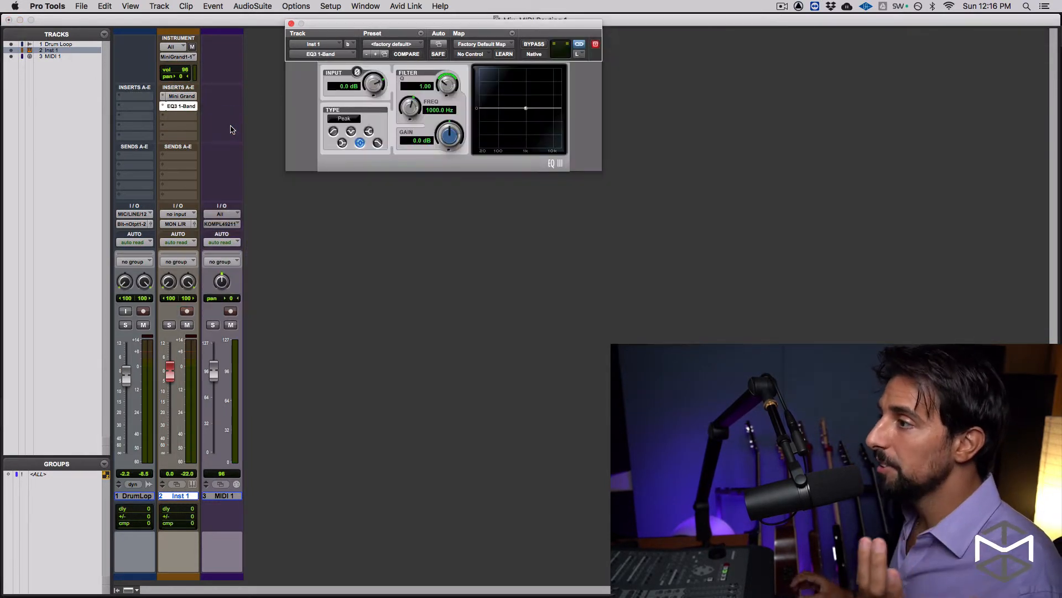
click(184, 157)
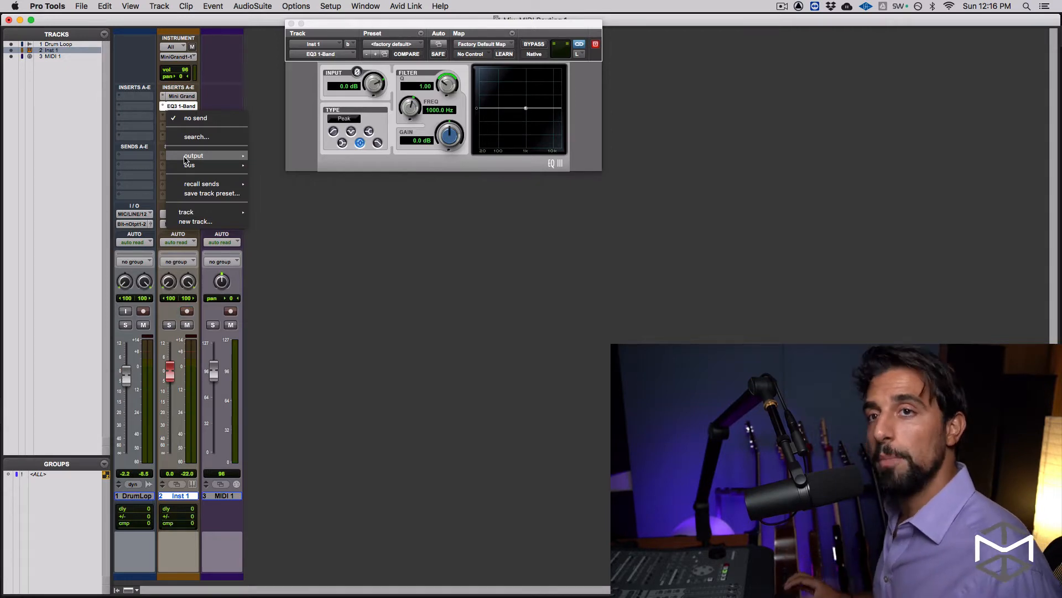
click(243, 56)
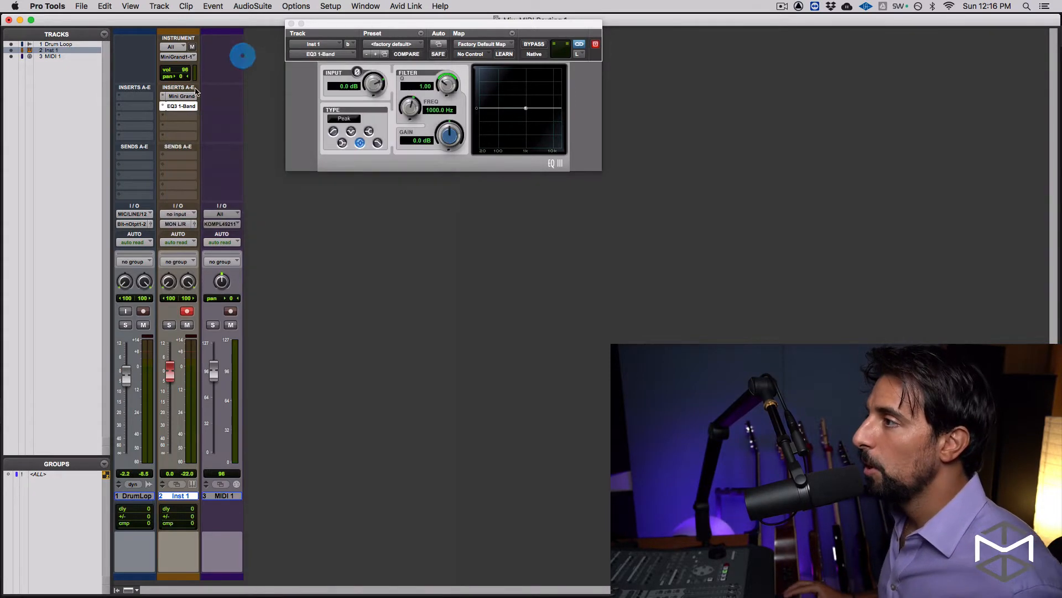
Step: Remove the Mini Grand and EQ3 1-Band inserts from Inst 1 and close the plug-in window
click(163, 98)
click(186, 55)
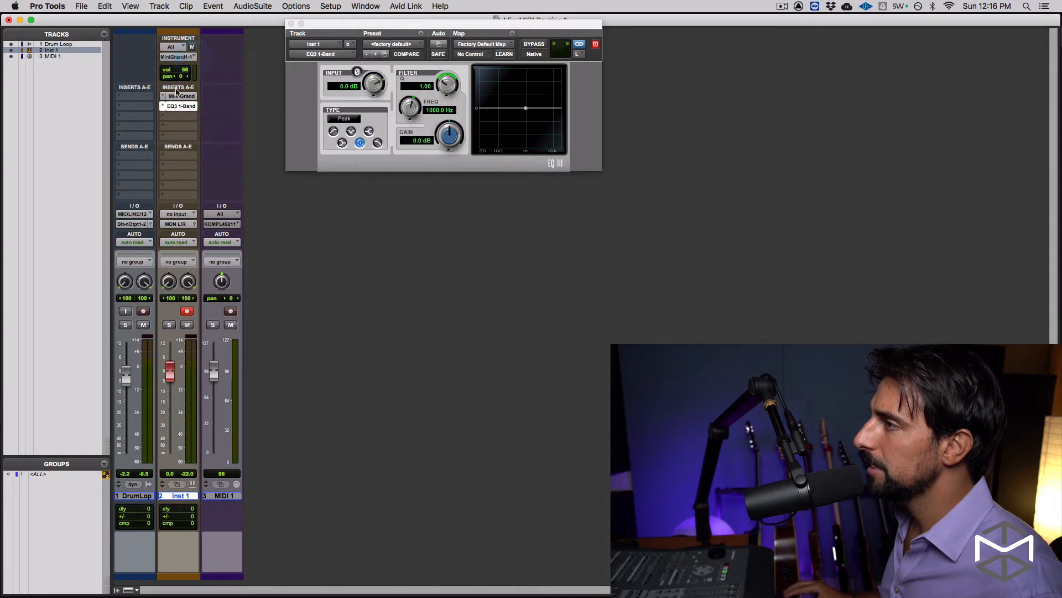
click(163, 107)
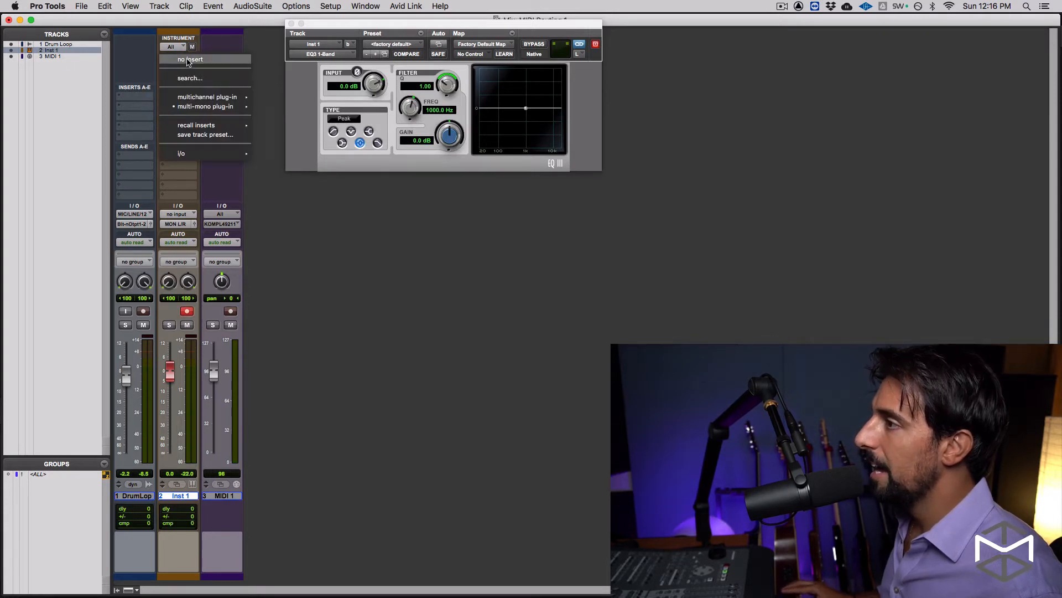
click(229, 58)
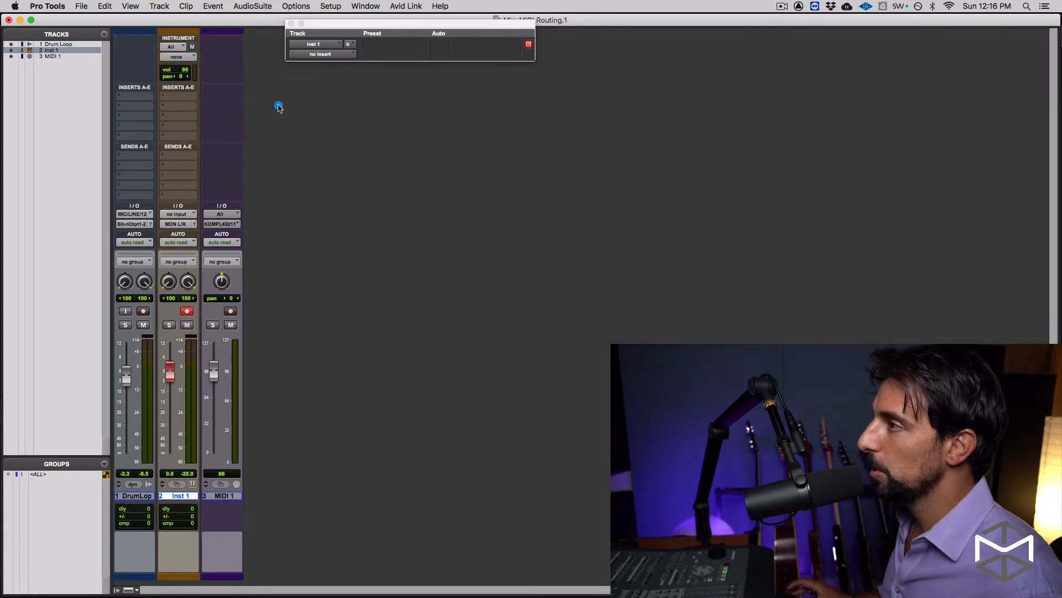
click(291, 24)
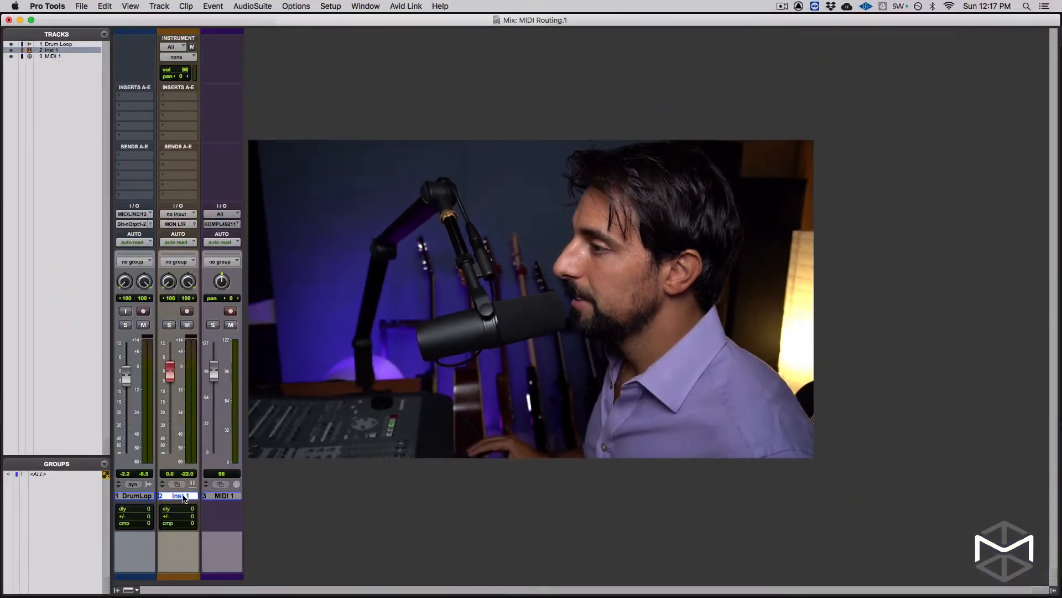
Step: Select the Inst 1 and MIDI 1 tracks together and delete them
key(shift+r)
shift+click(232, 496)
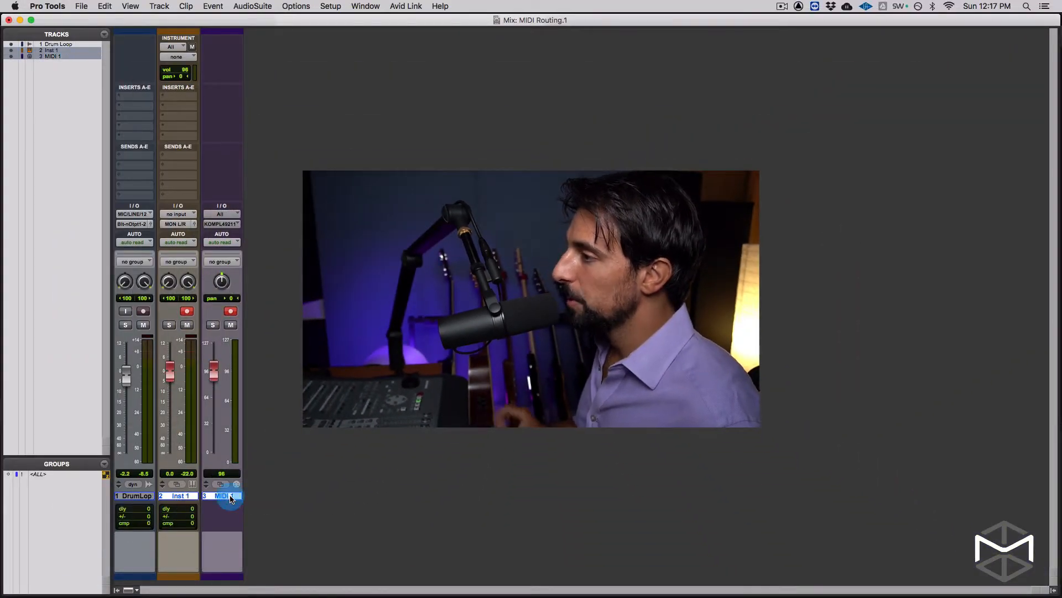
right_click(232, 496)
mouse_move(288, 588)
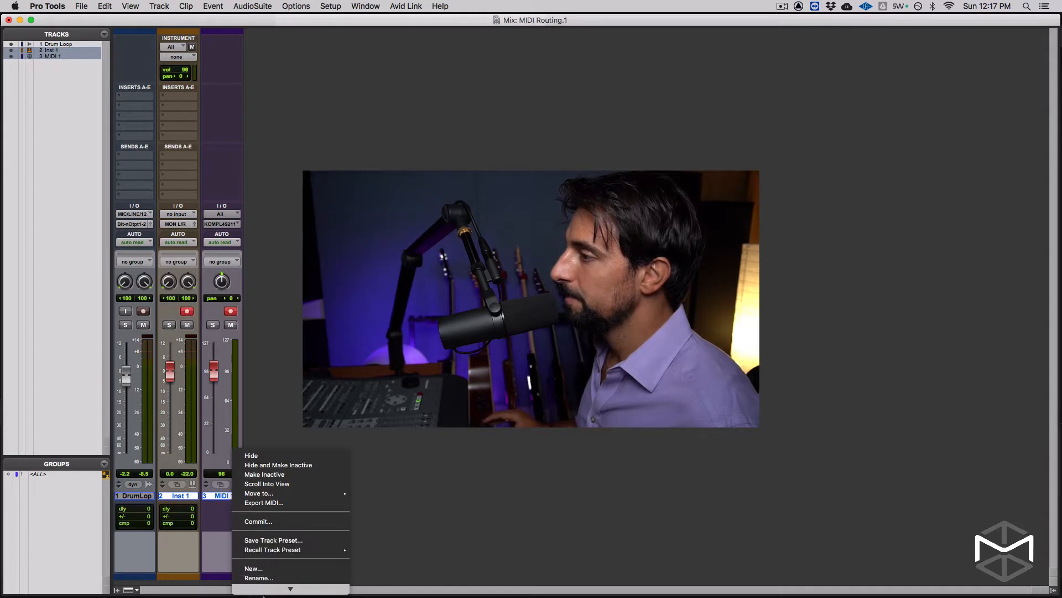
click(287, 544)
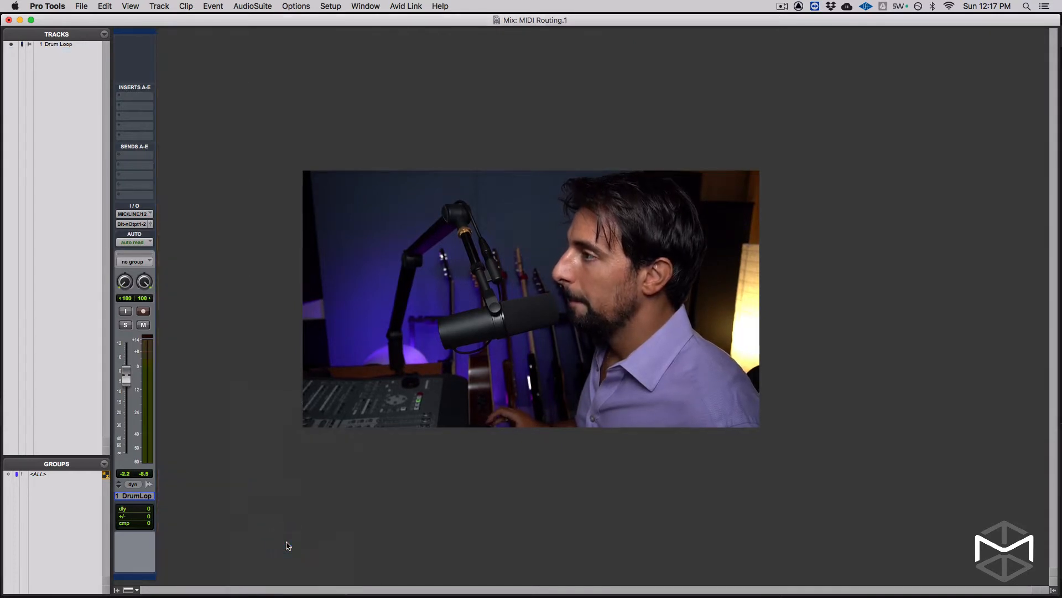
Step: Select the Drum Loop track in the mixer
click(136, 496)
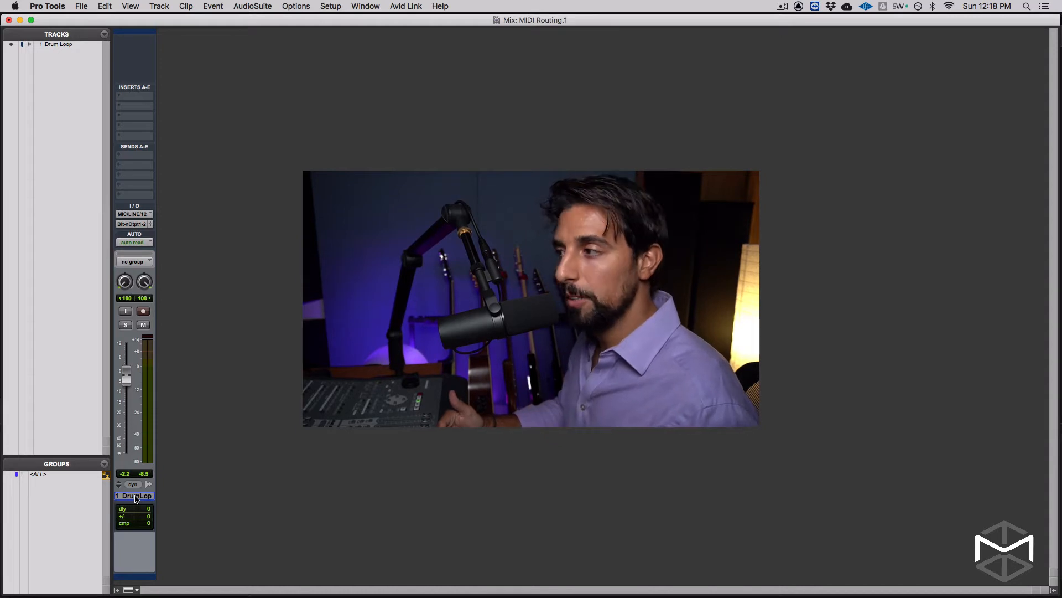
click(136, 497)
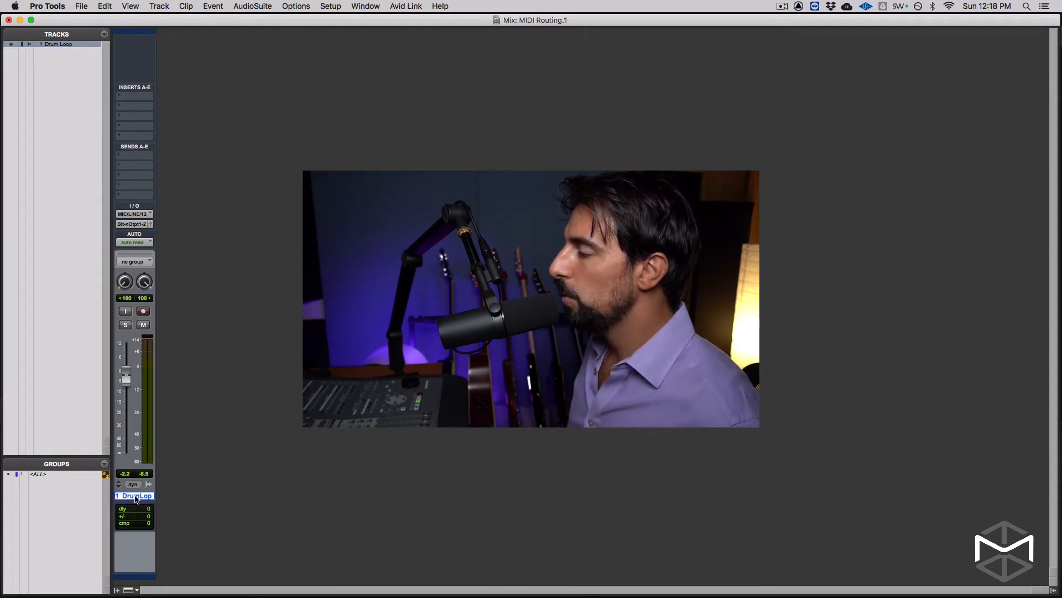
Step: Create one new stereo aux input track named Sampler
key(shift+super+n)
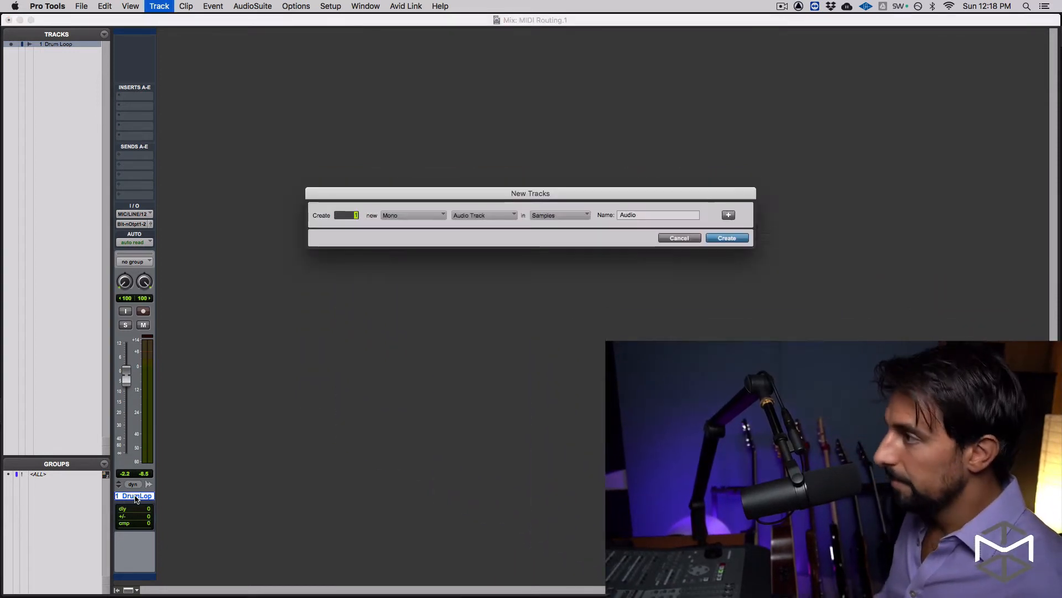
key(super+Right)
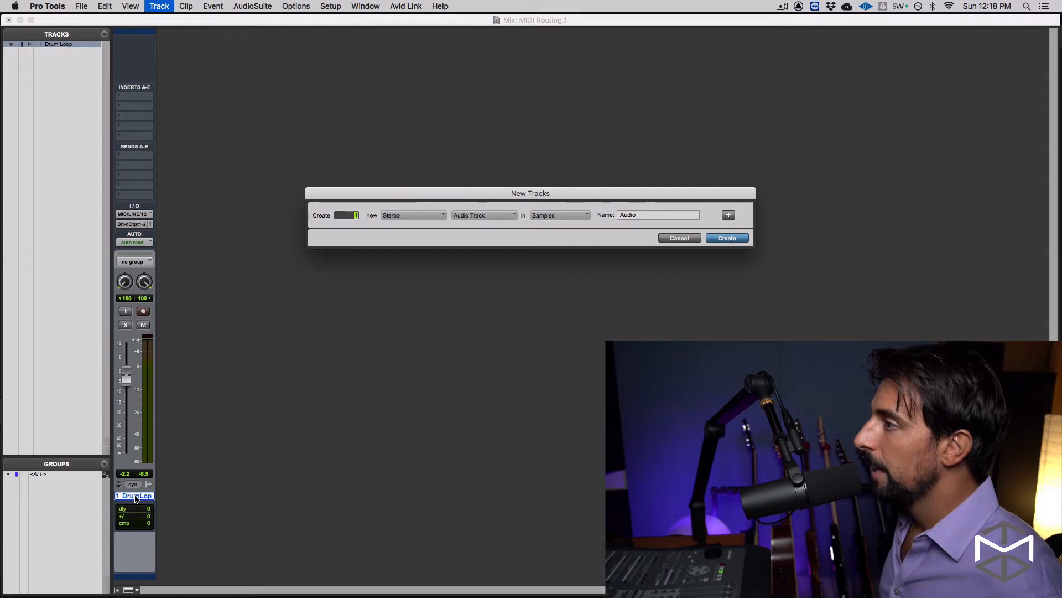
key(super+Down)
key(Tab)
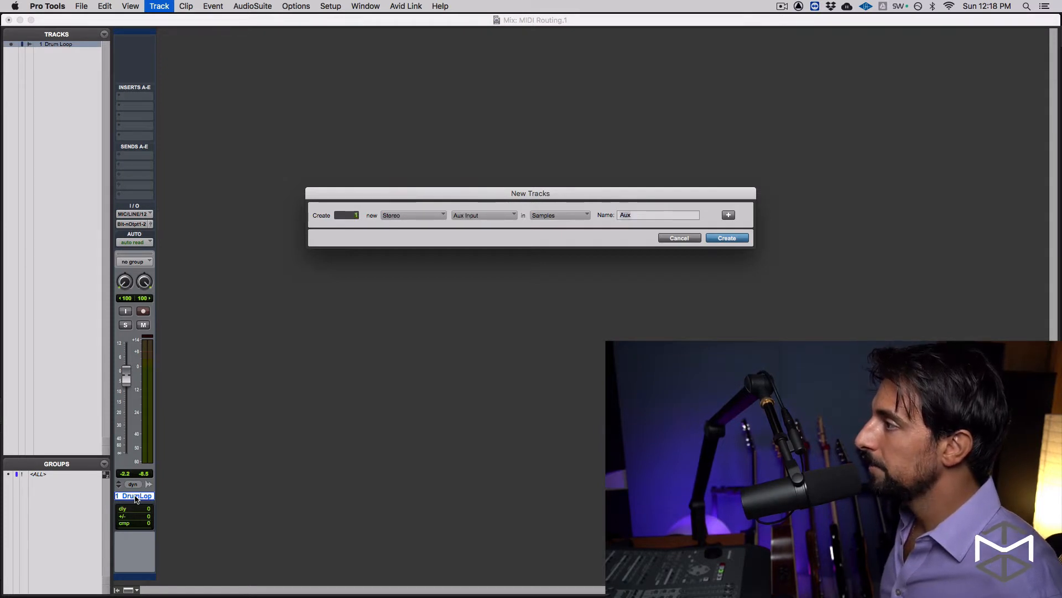
text(Sampler)
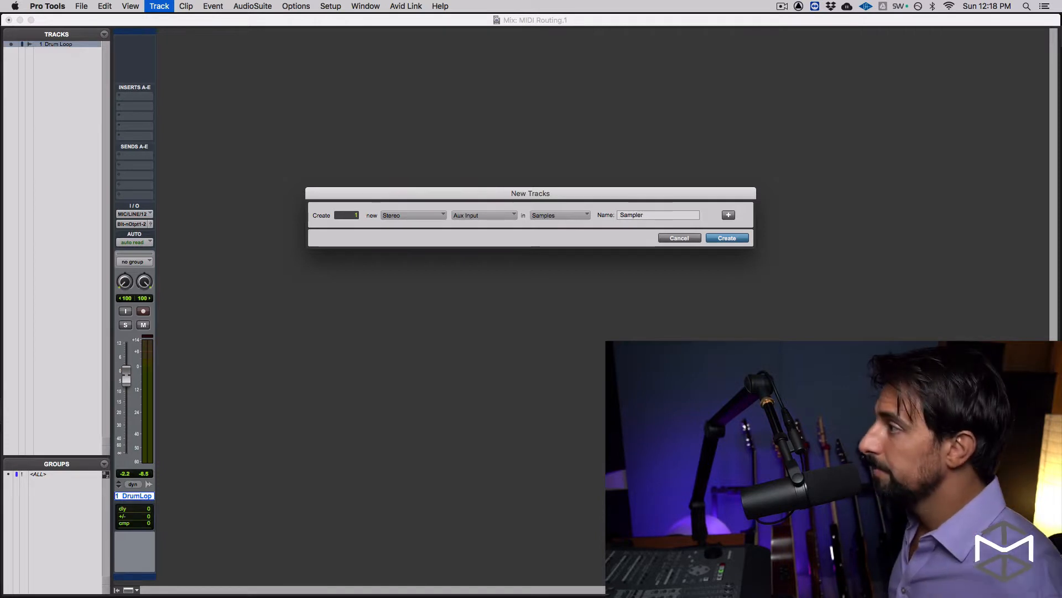
key(Return)
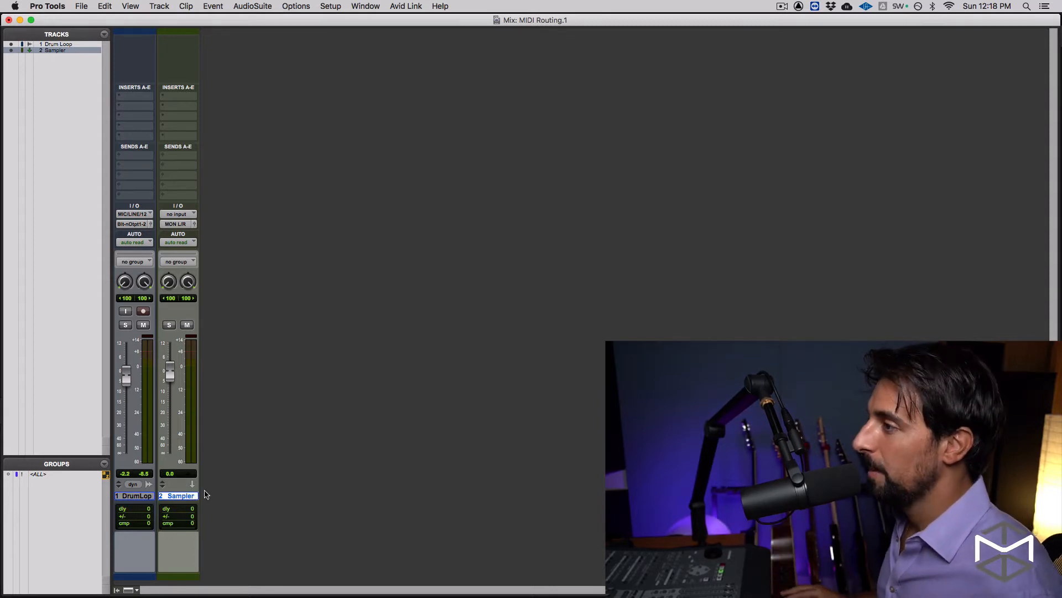
Step: Solo-safe the Sampler track and insert the Kontakt (stereo) instrument on it, moving its plug-in window closer to the mixer strips
click(170, 325)
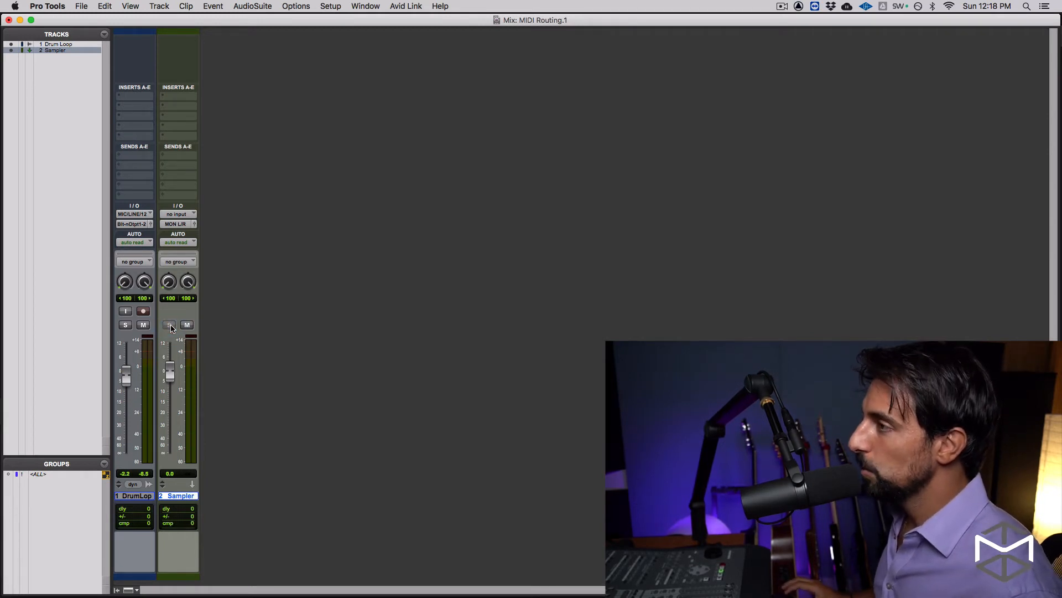
click(182, 101)
mouse_move(220, 96)
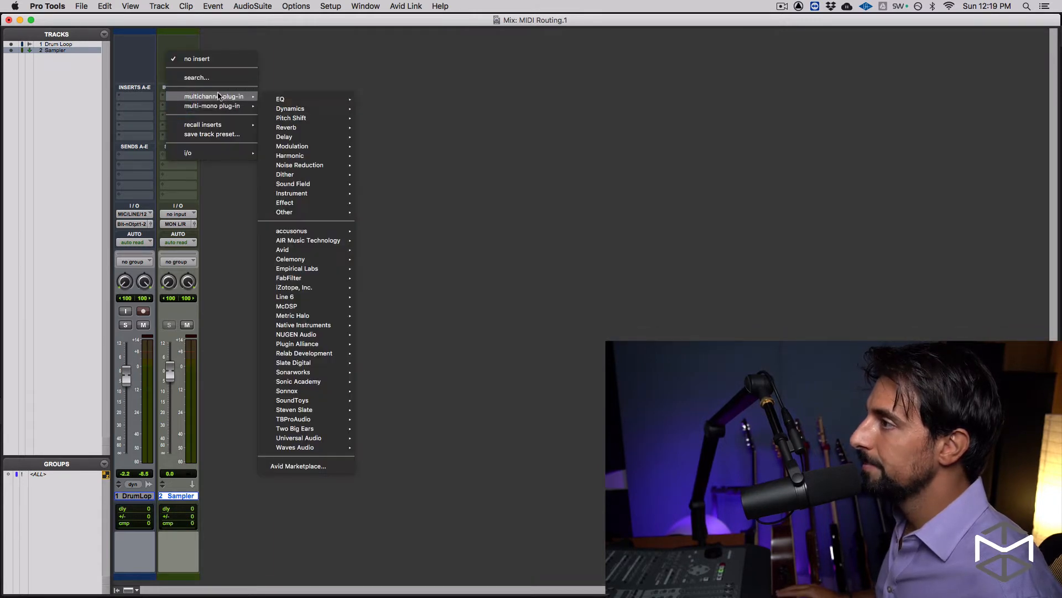
mouse_move(260, 101)
mouse_move(329, 193)
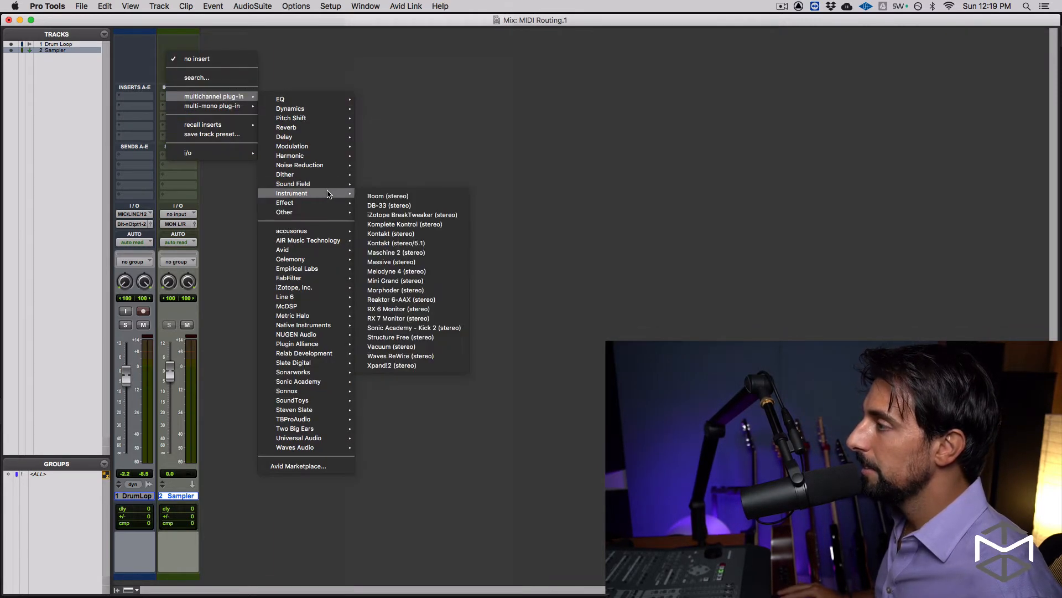
click(424, 234)
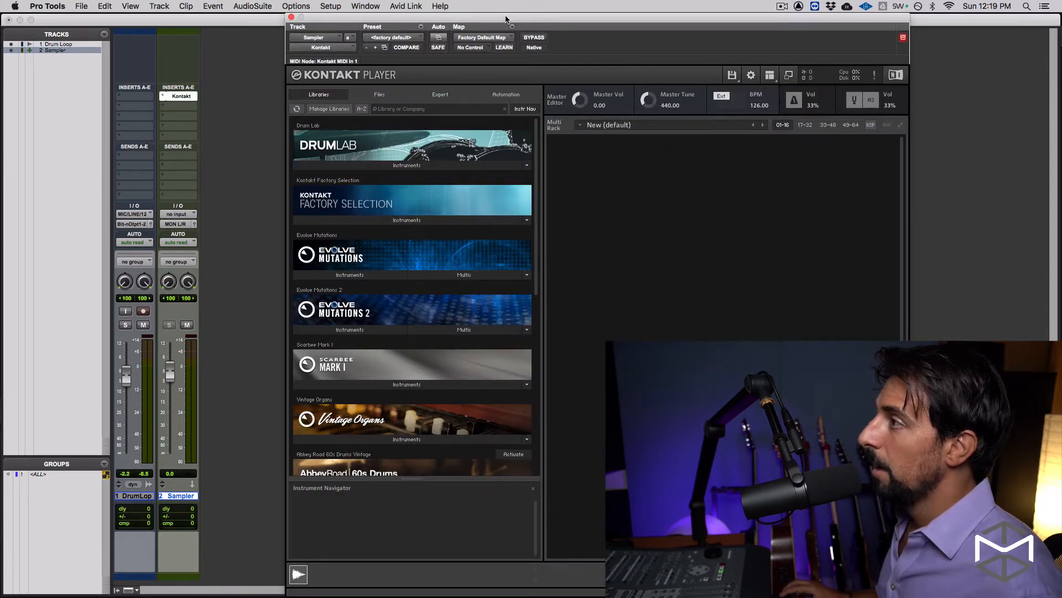
drag(507, 17, 457, 16)
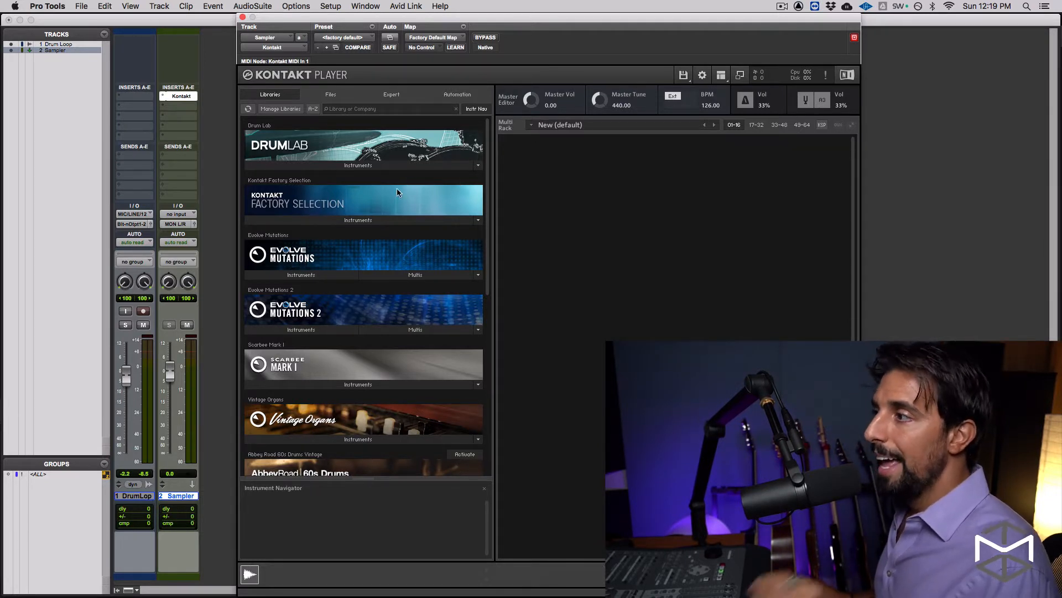
Step: Browse the Kontakt libraries and load The Gentleman.nki from The Gentleman library
scroll(389, 213, down, 3)
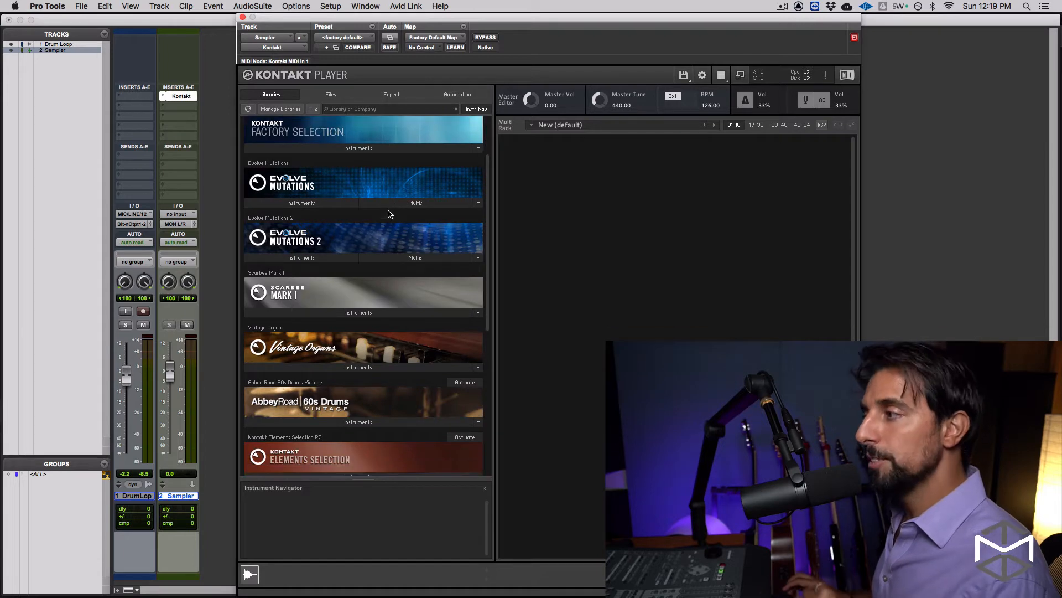
scroll(390, 214, down, 4)
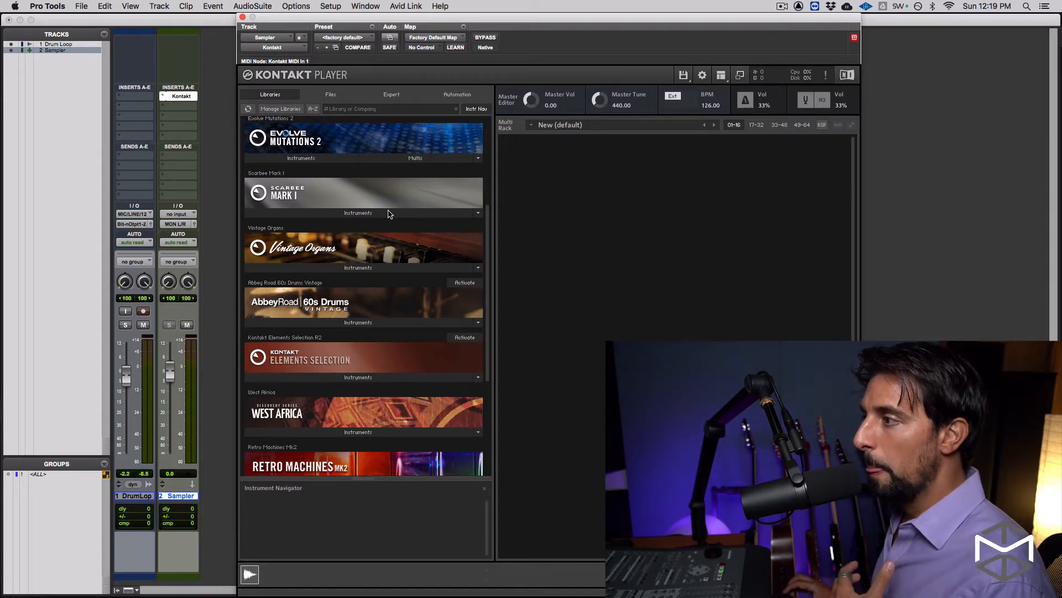
scroll(390, 214, down, 3)
scroll(391, 214, down, 4)
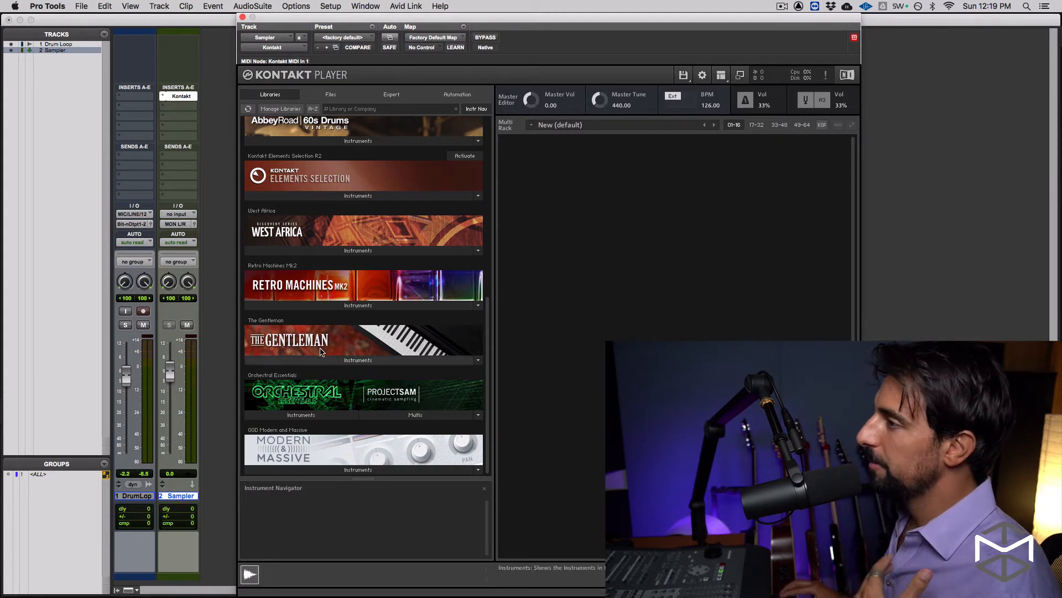
scroll(326, 299, up, 2)
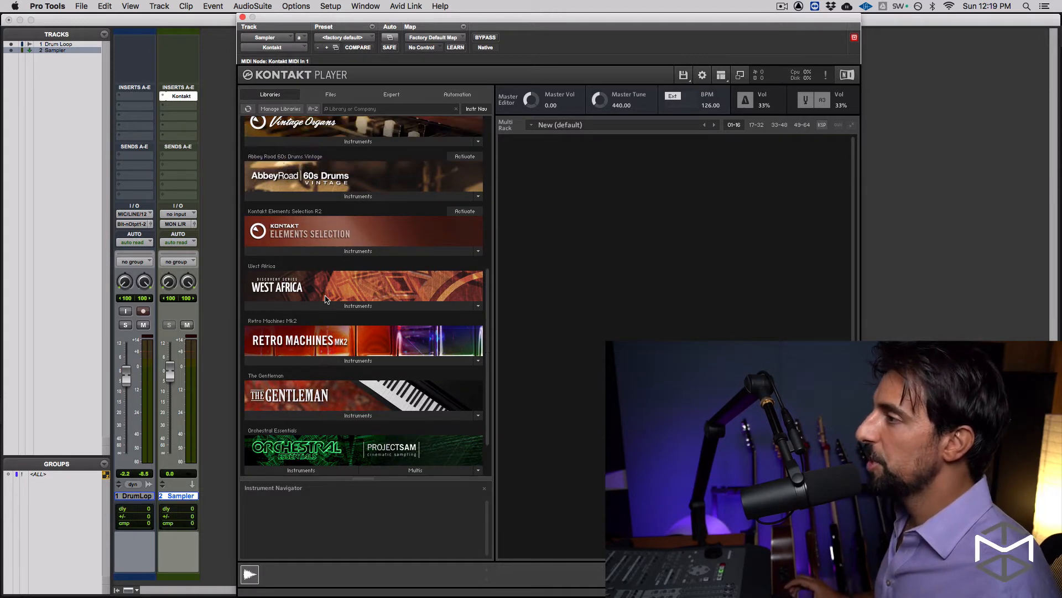
scroll(326, 299, up, 2)
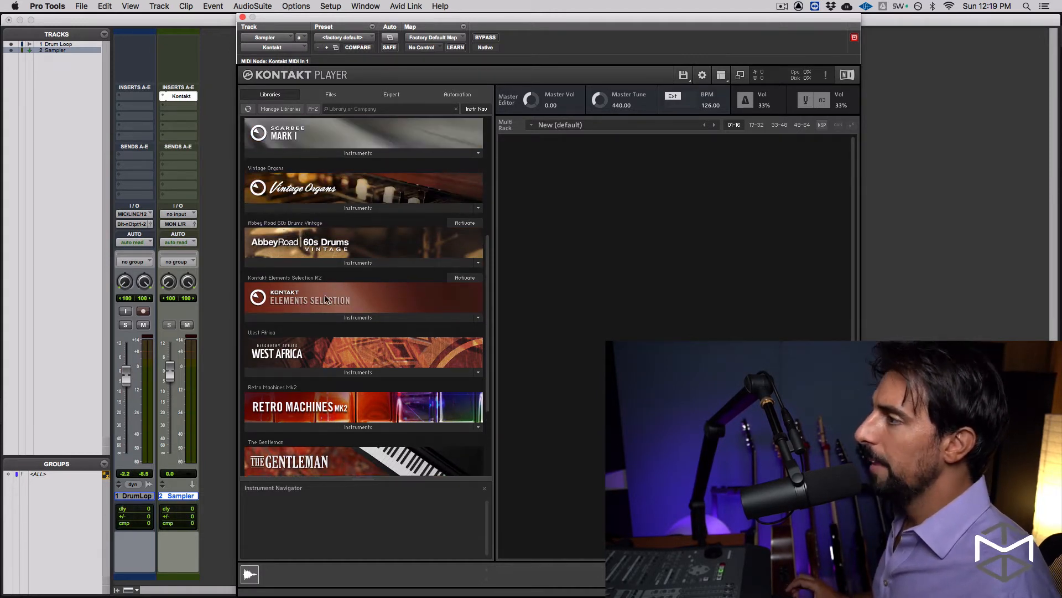
scroll(326, 299, up, 8)
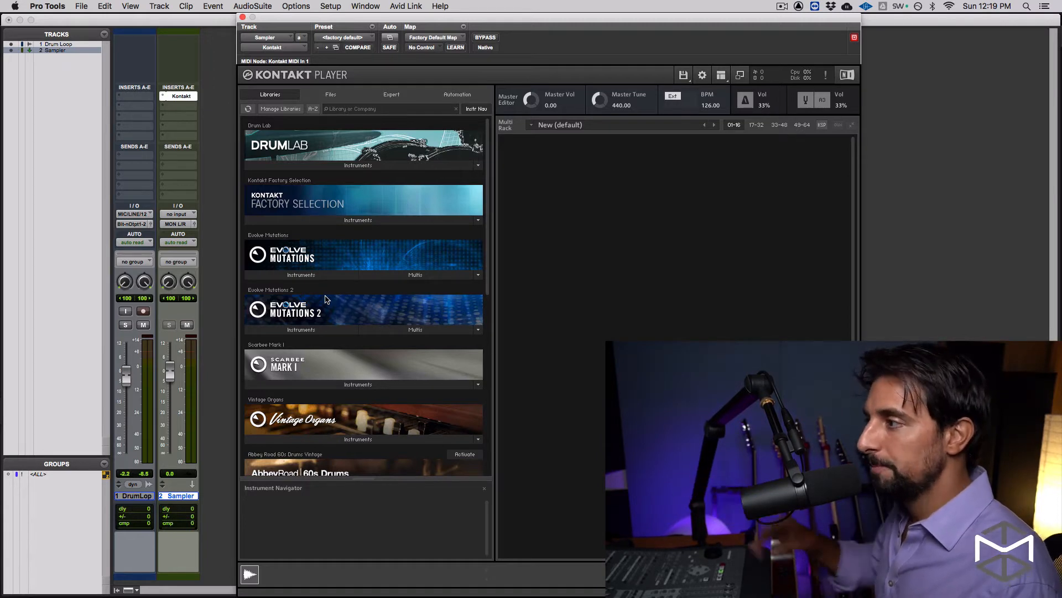
scroll(343, 337, down, 8)
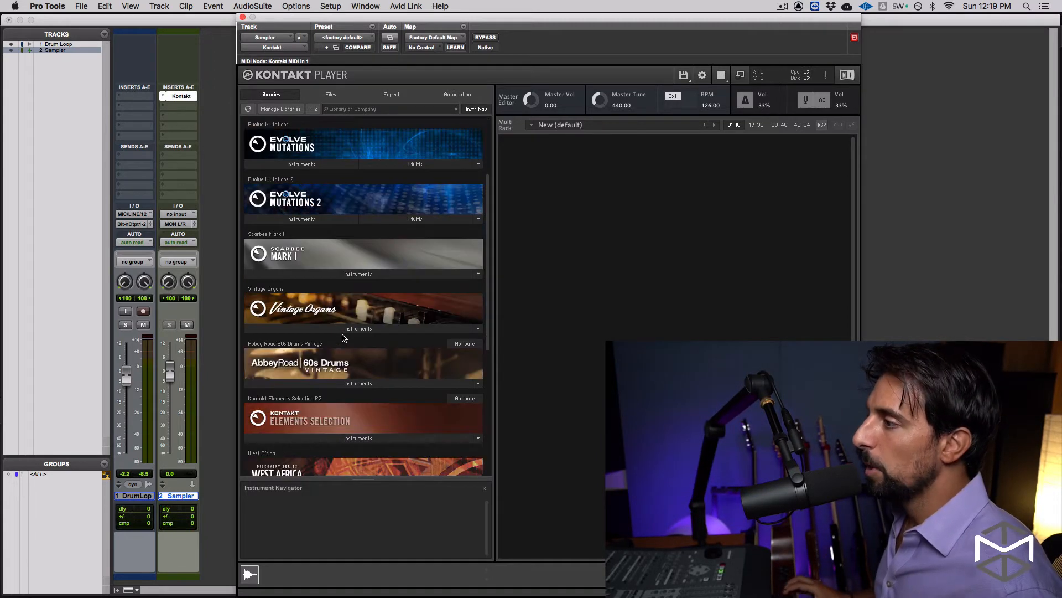
scroll(344, 338, down, 5)
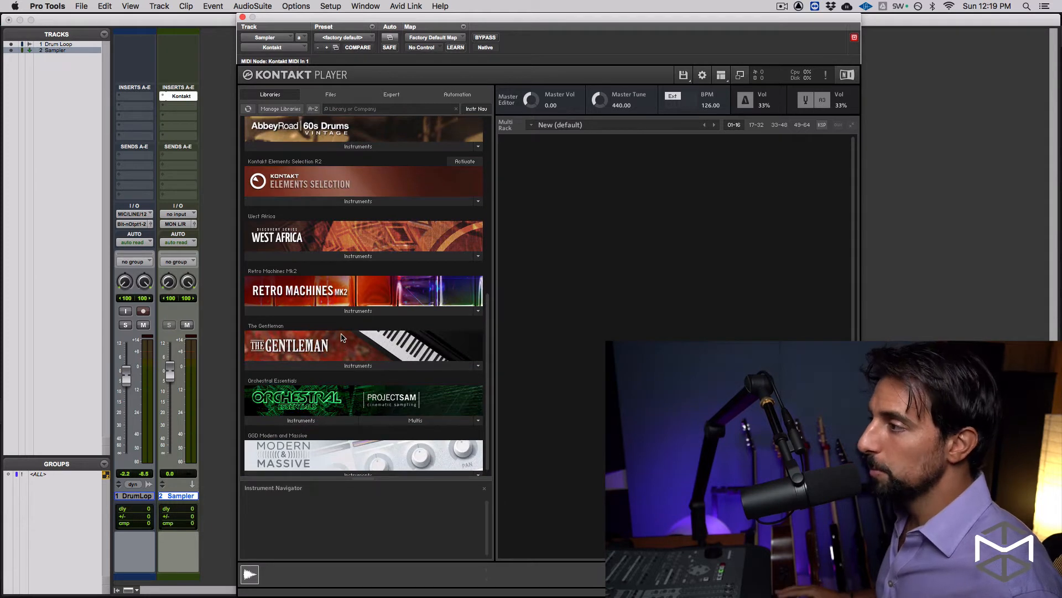
click(371, 366)
click(298, 380)
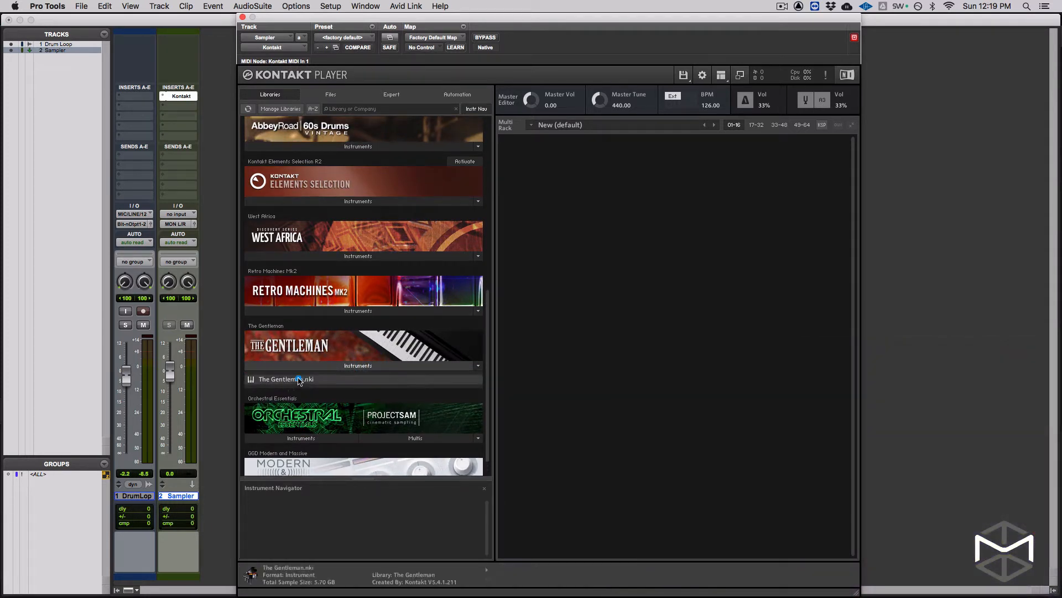
double_click(299, 381)
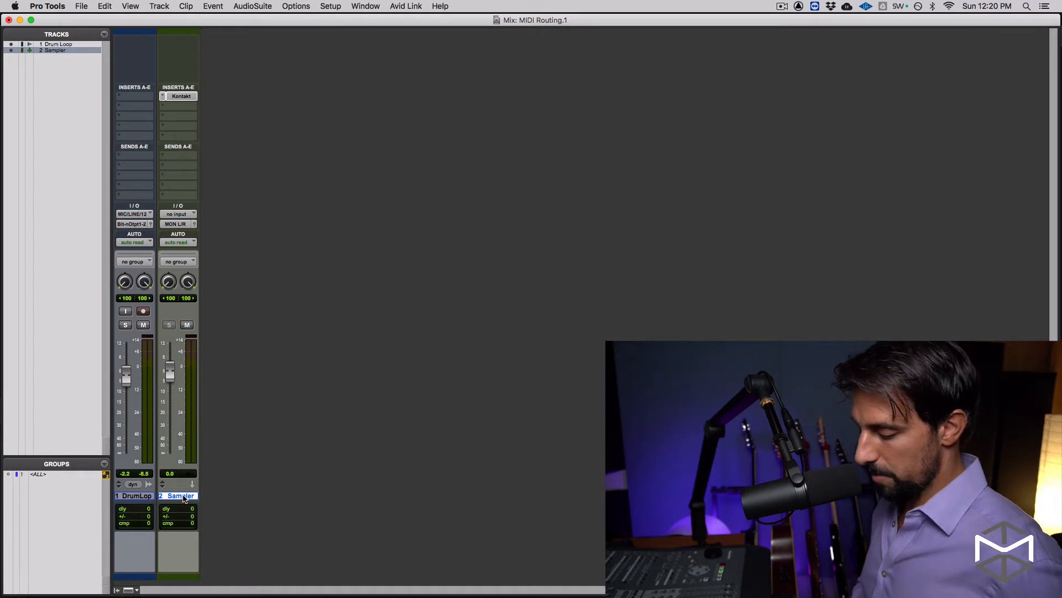
Step: Create one new stereo instrument track in ticks named Synth
key(super+shift+n)
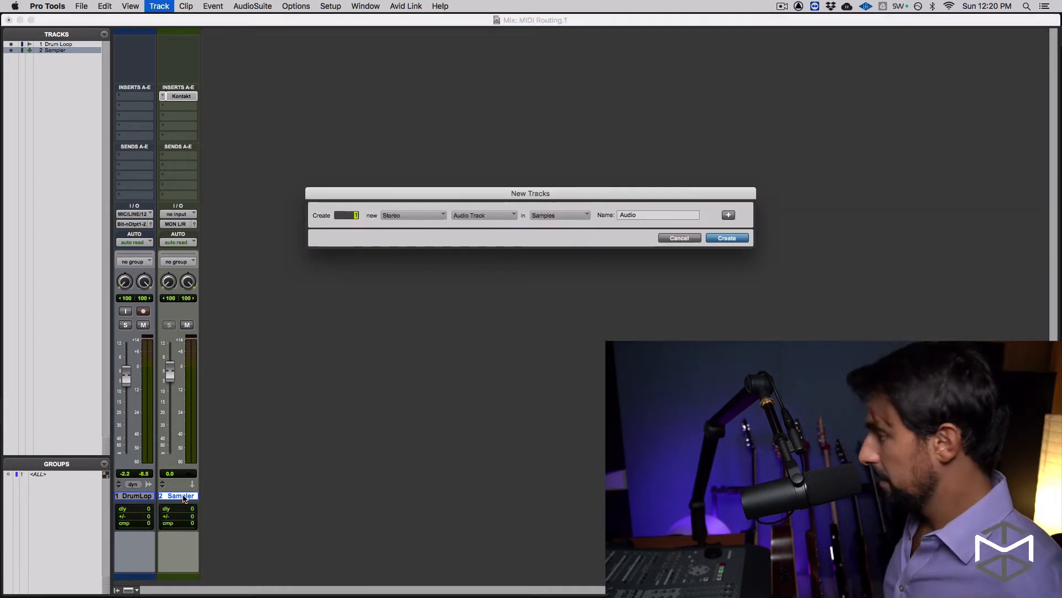
key(super+Down)
key(super+Down)
key(super+Down)
key(super+Down)
key(super+Down)
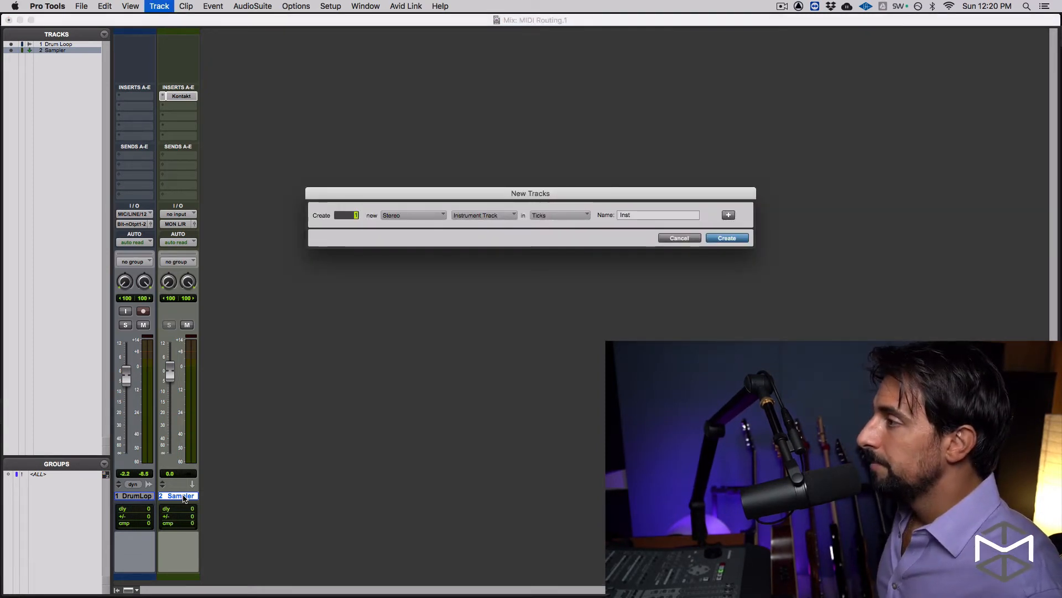
key(Tab)
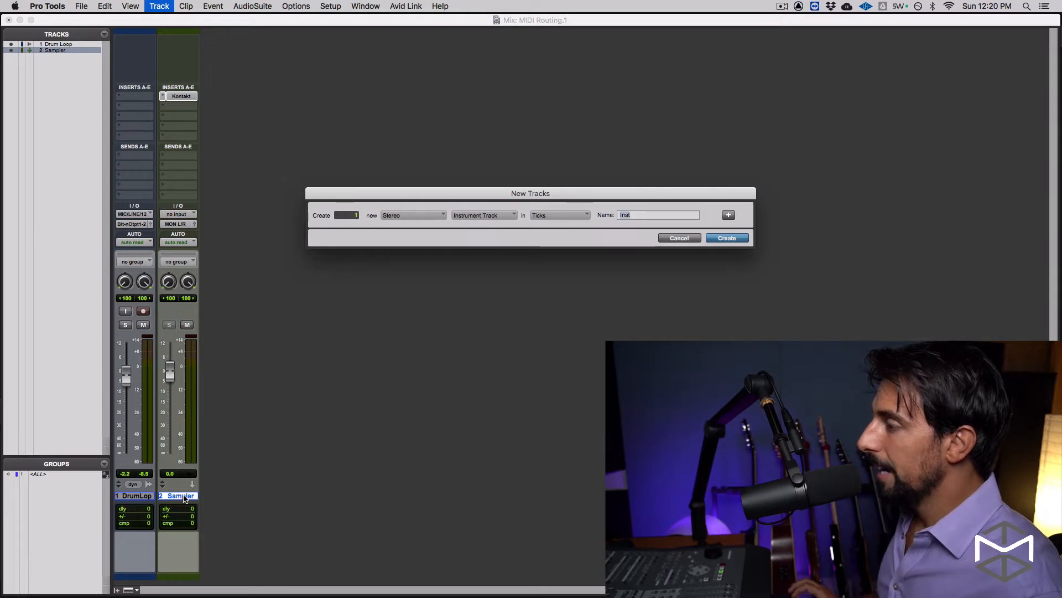
text(St)
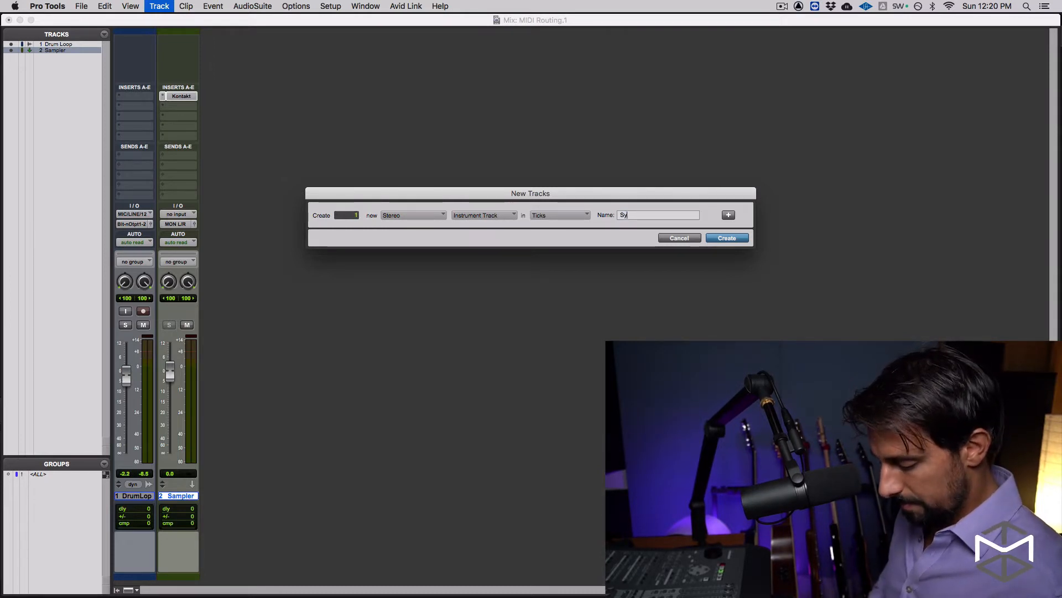
text(n th)
key(BackSpace)
key(BackSpace)
key(BackSpace)
text(th)
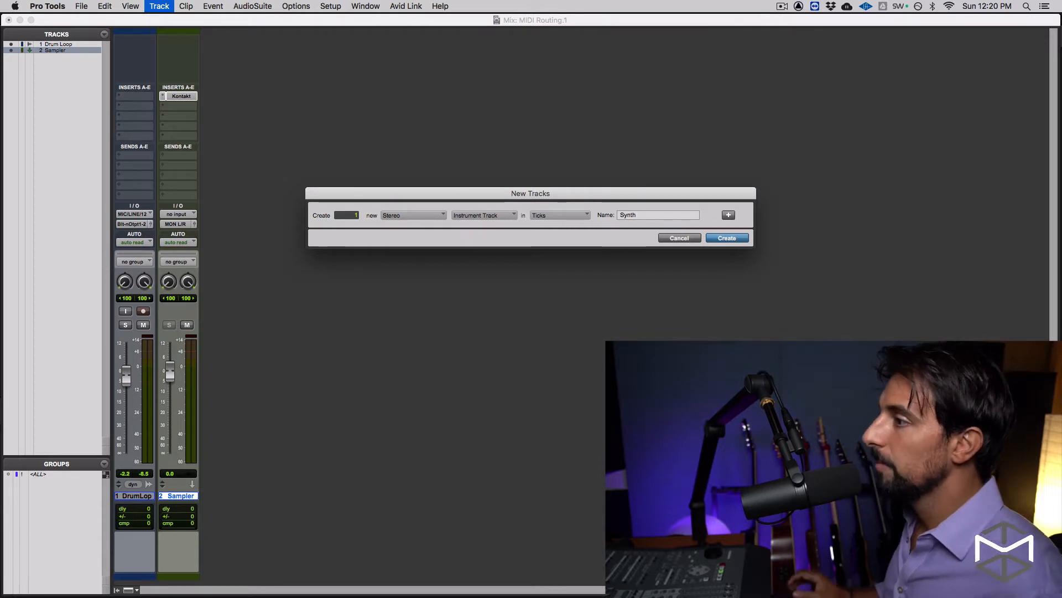
key(Return)
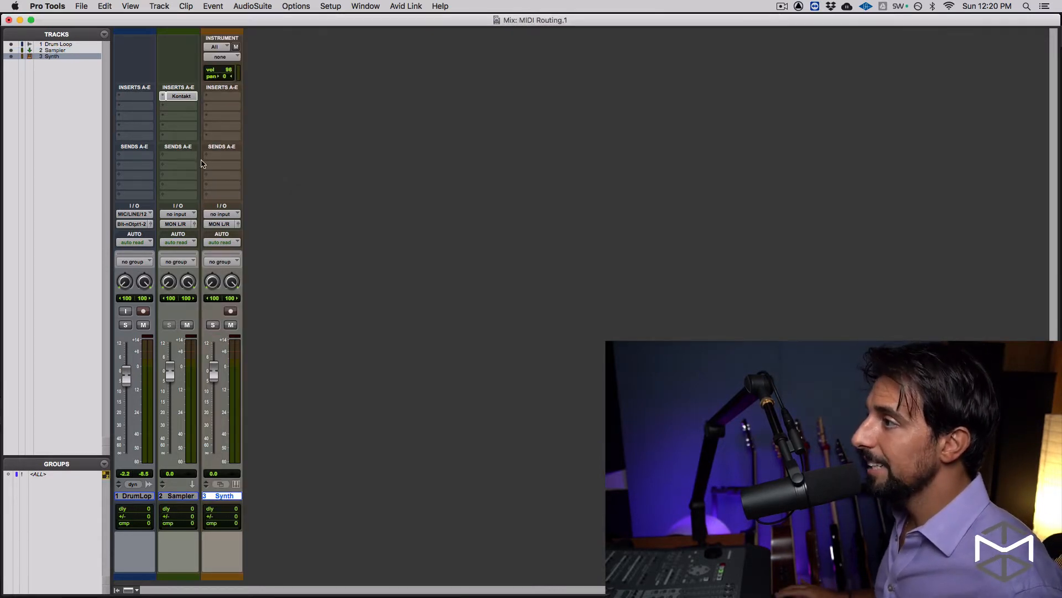
Step: Insert the Vacuum (stereo) instrument on the Synth track and move its window clear of the mixer strips
click(221, 95)
mouse_move(258, 96)
mouse_move(380, 195)
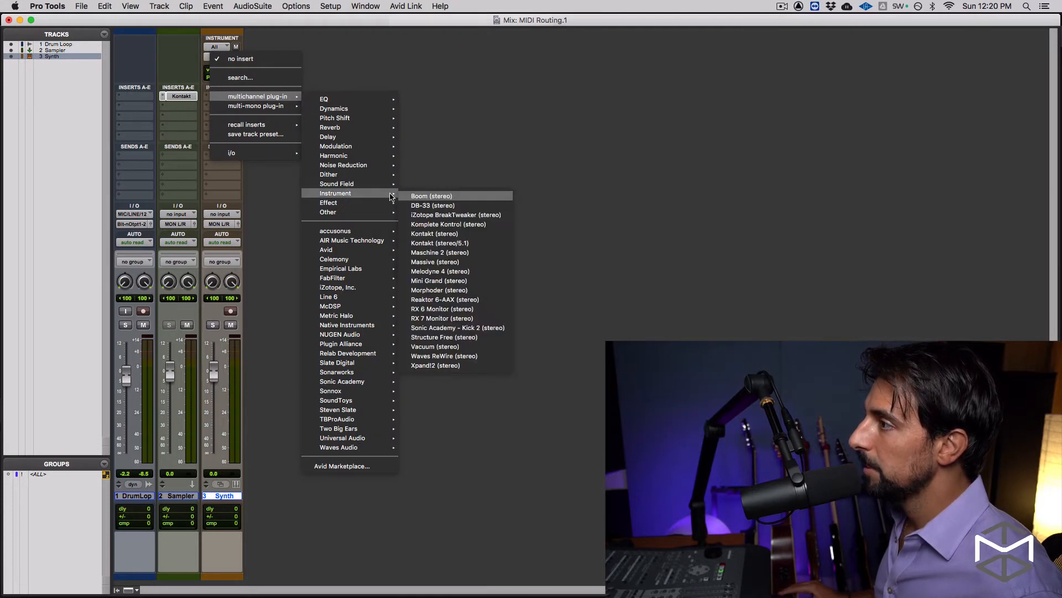
click(470, 347)
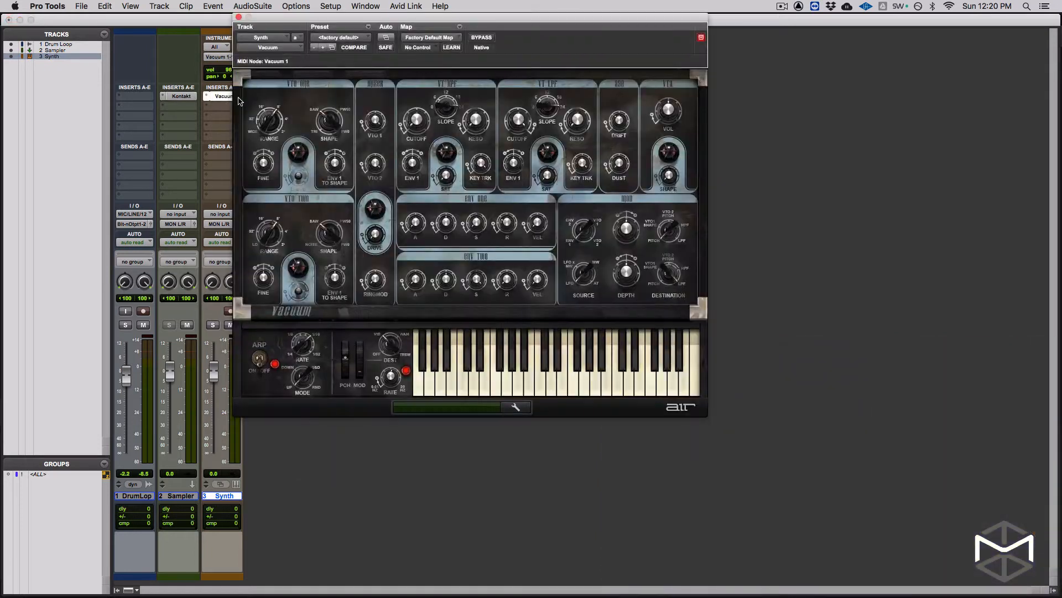
drag(350, 28, 428, 63)
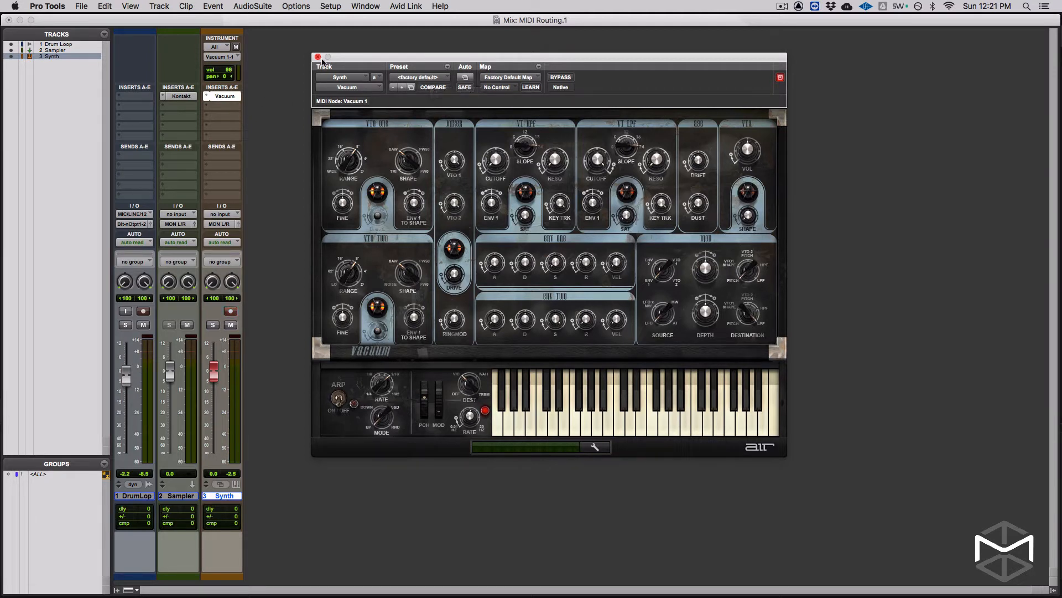
Step: Replace the Vacuum insert on the Synth track with Xpand!2 (stereo), then close the plug-in window
click(207, 98)
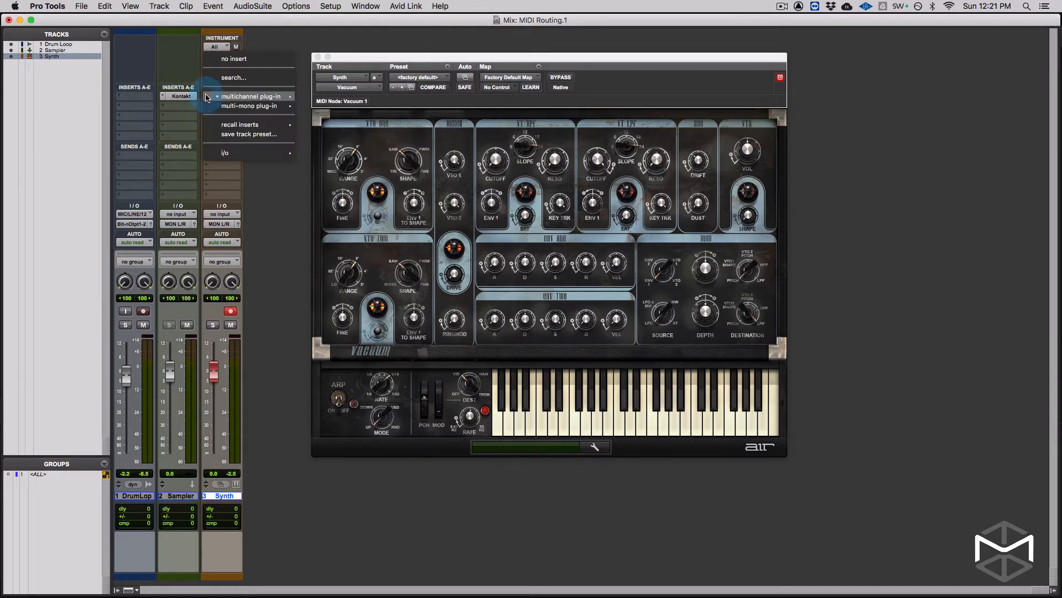
mouse_move(251, 96)
mouse_move(353, 193)
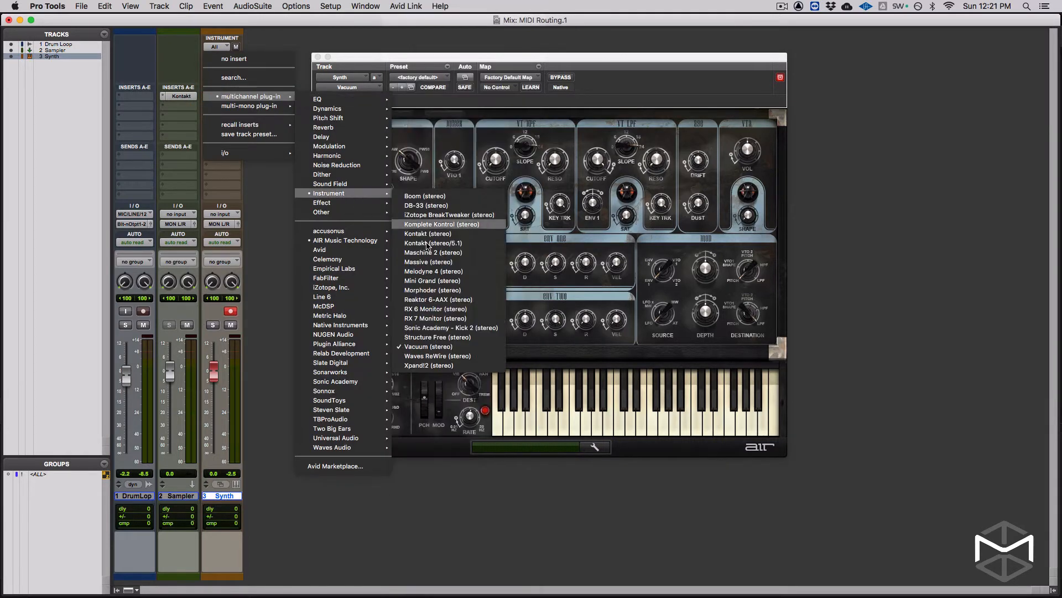
click(457, 368)
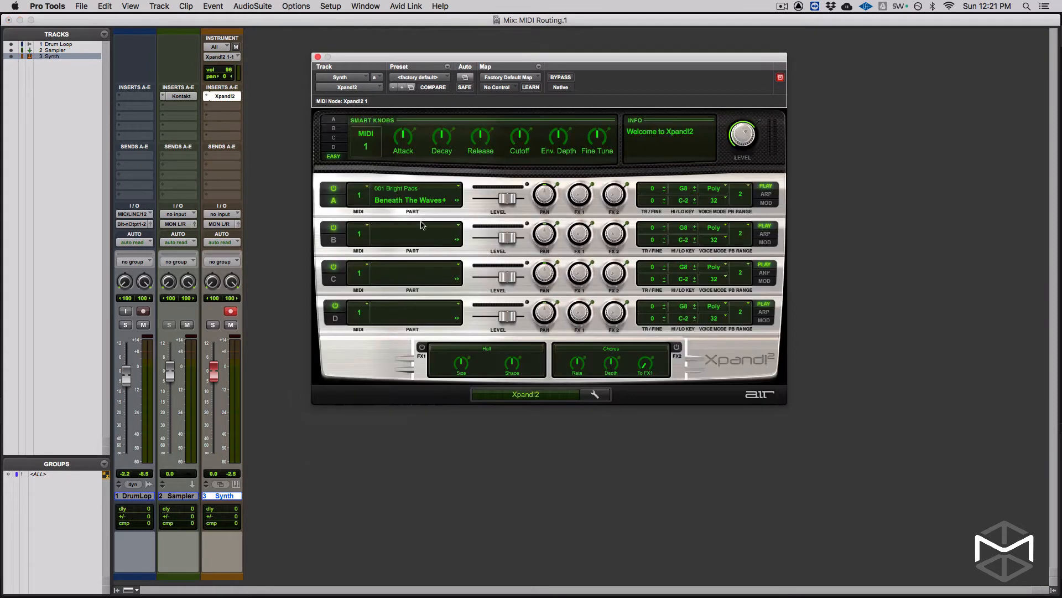
drag(393, 57, 403, 59)
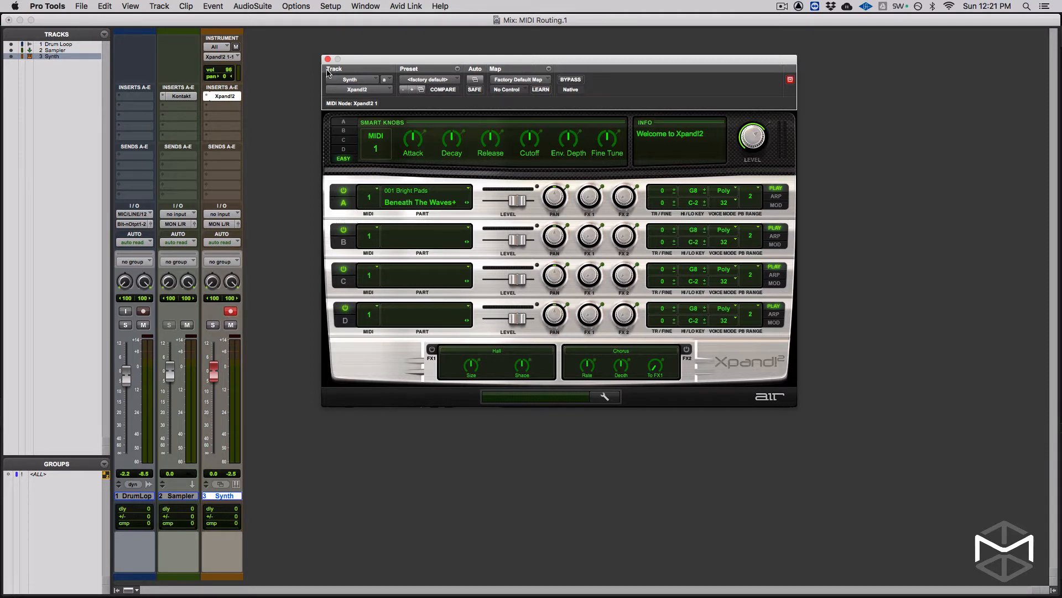
click(327, 59)
click(216, 497)
right_click(216, 496)
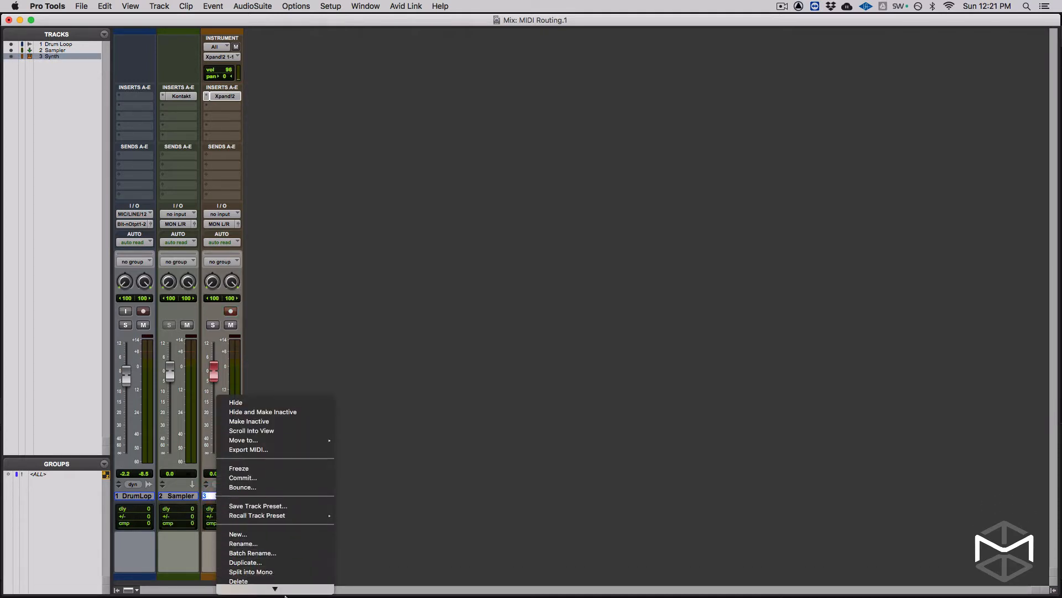
click(286, 520)
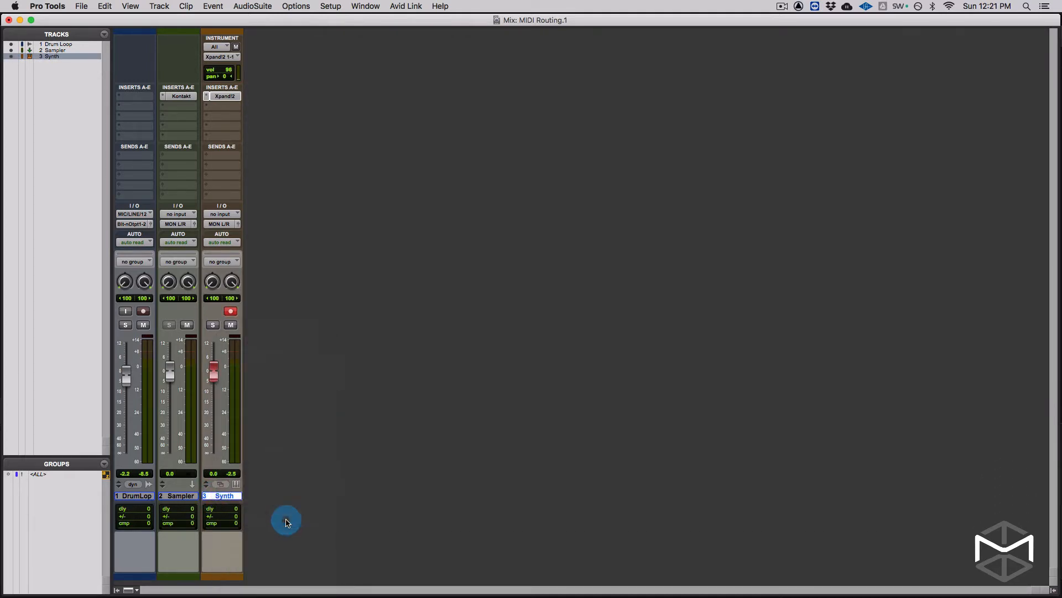
Step: Close the Kontakt window on the Sampler track and create four new MIDI tracks in ticks
click(185, 96)
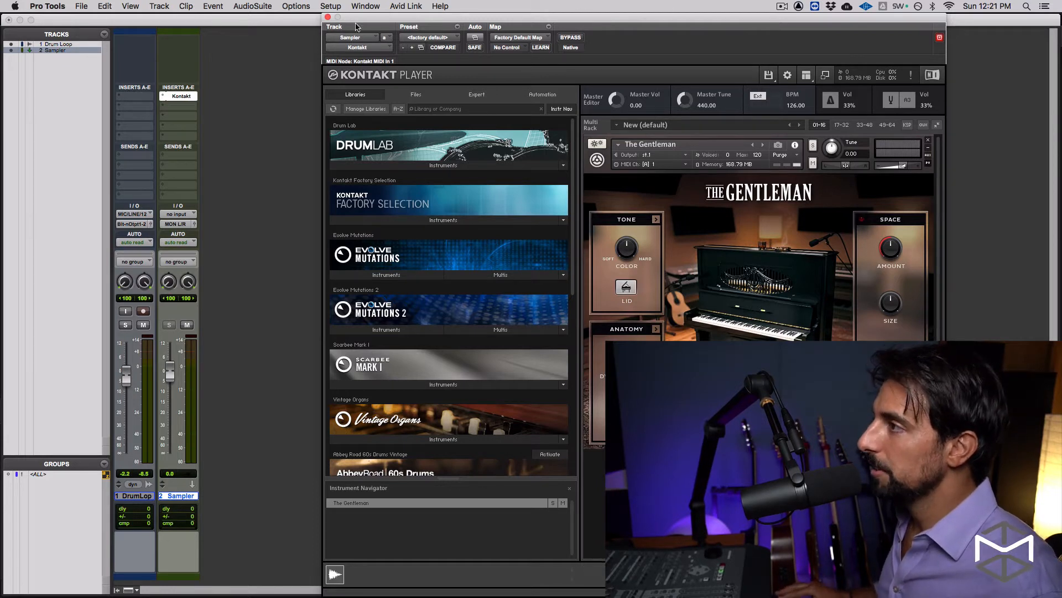
click(328, 18)
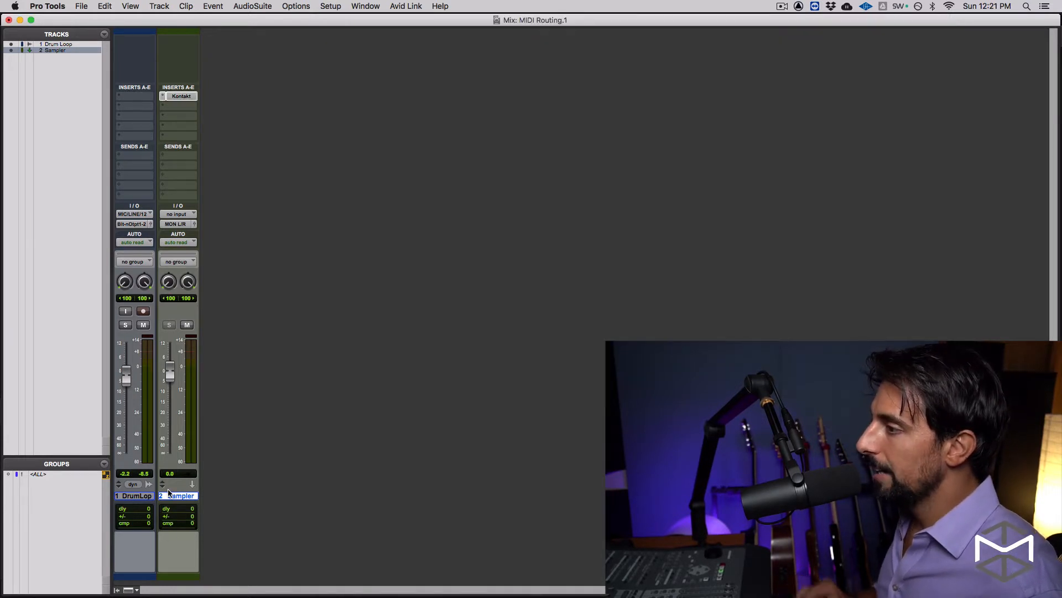
key(super+shift+n)
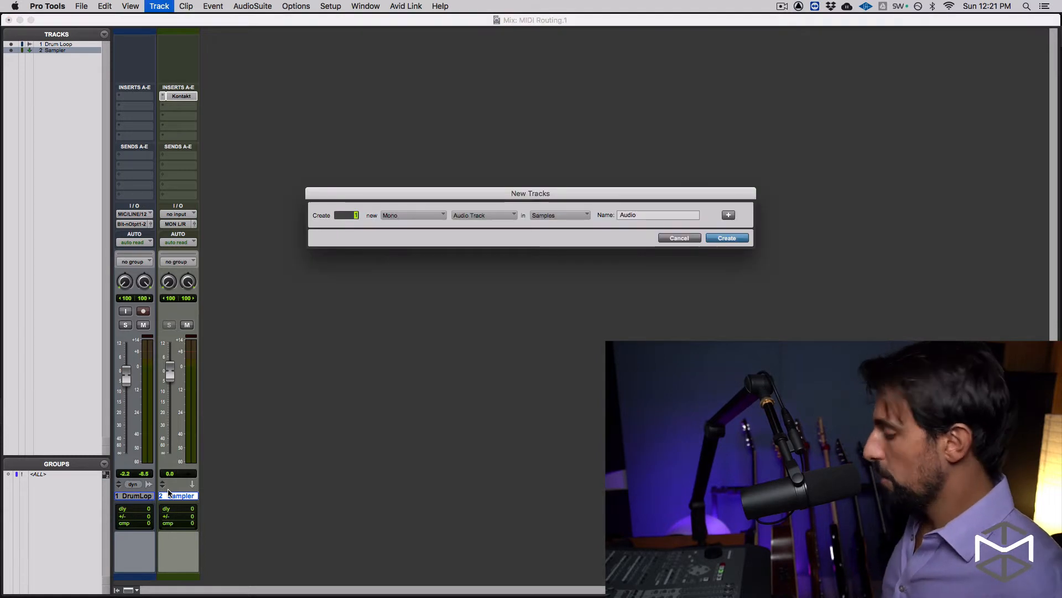
key(super+Down)
key(super+Down)
key(super+Down)
key(super+Down)
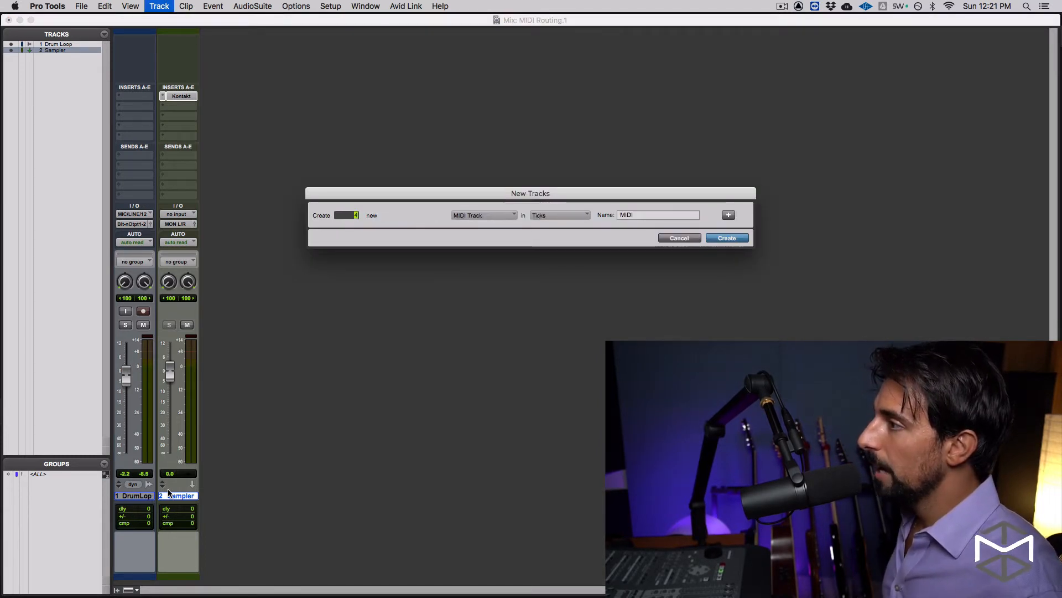
key(Return)
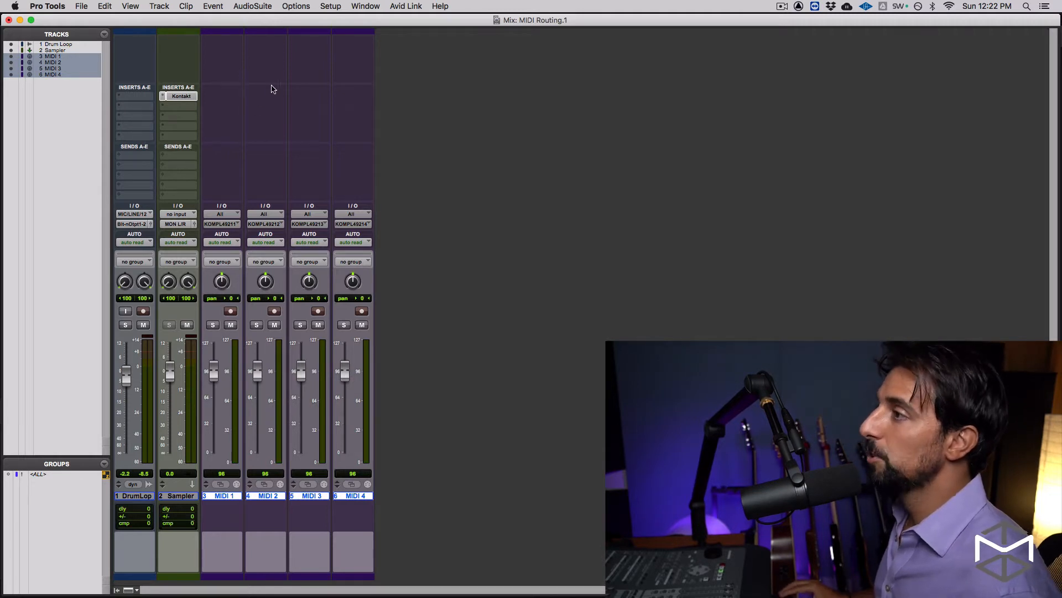
Step: Rename the four MIDI tracks Piano, Oct, Evolve and Loop in order
double_click(224, 496)
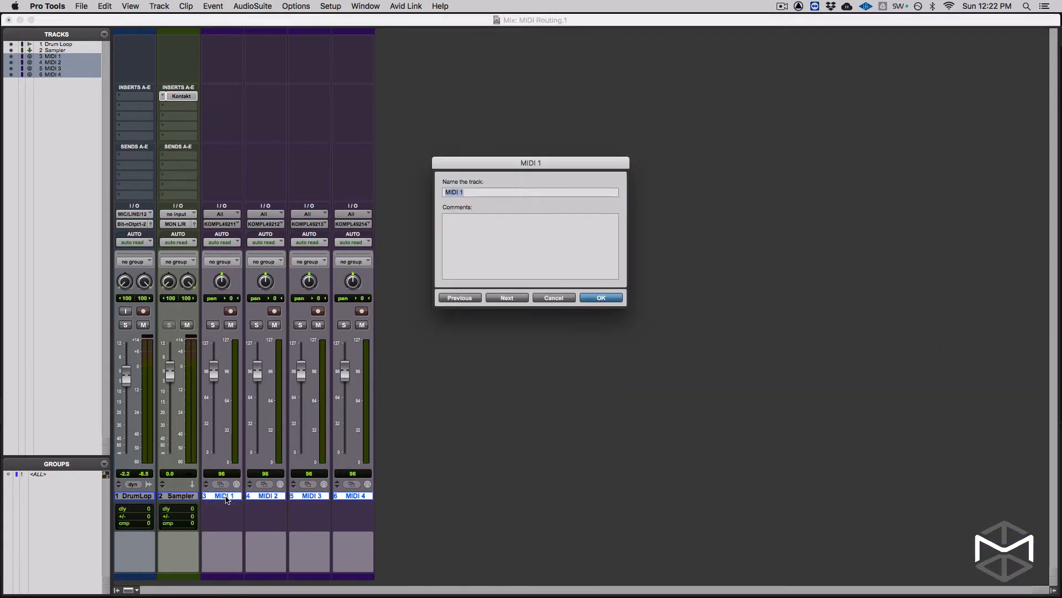
text(Piano)
key(super+Right)
text(Oct)
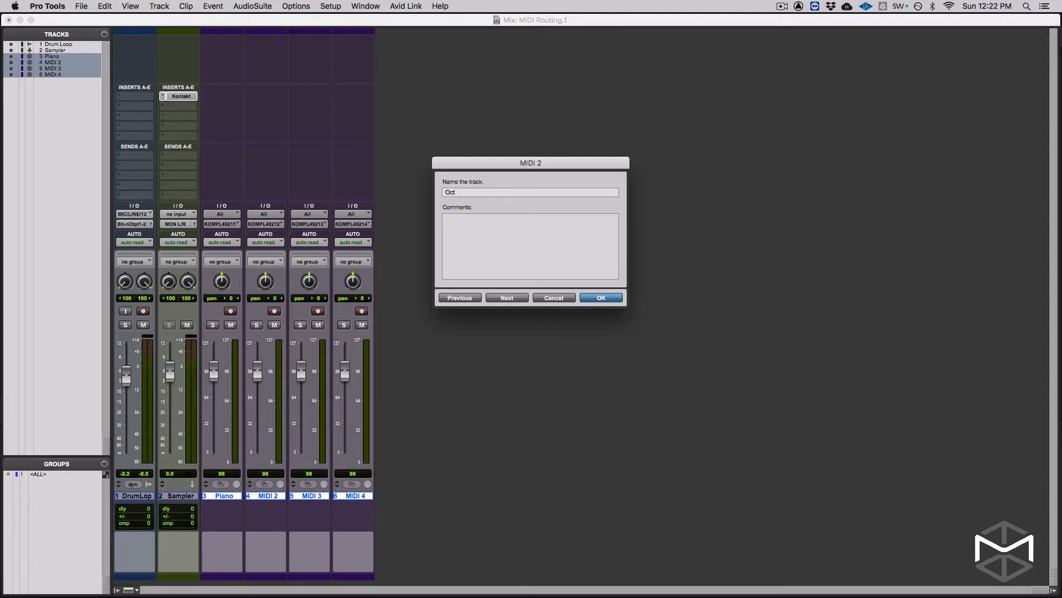
key(super+Right)
key(super+Right)
text(Loop)
key(Return)
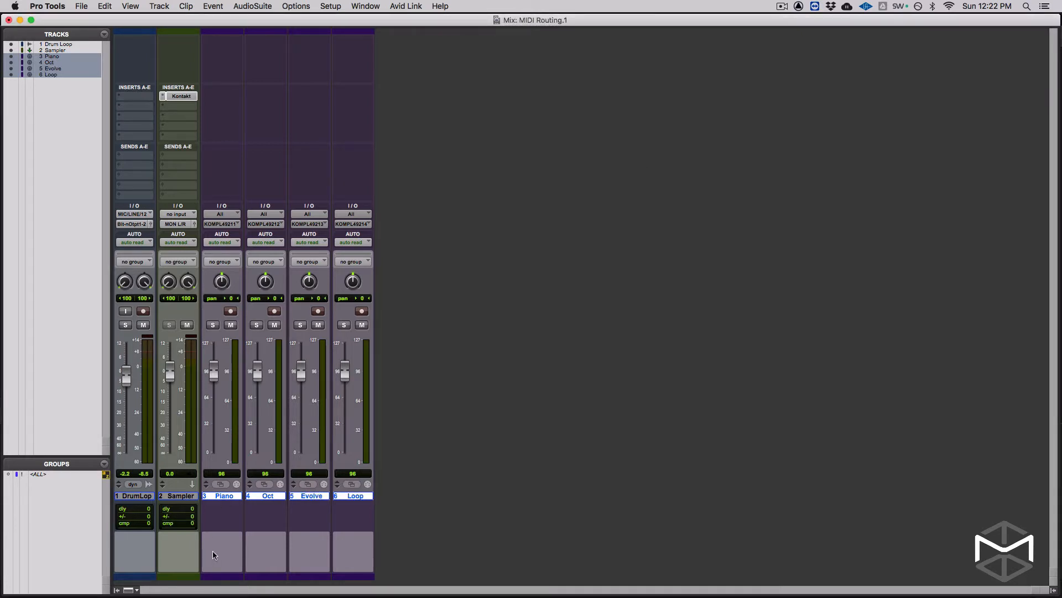
Step: View the MIDI tracks in the Edit window, place the cursor on the Oct track, and return to the Mix window
key(super+equal)
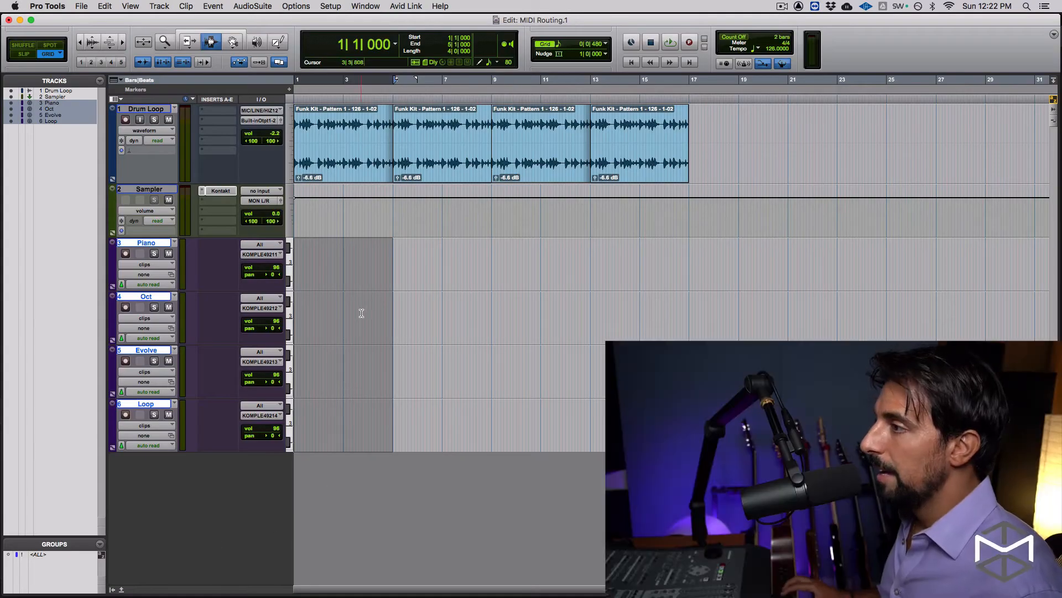
click(367, 308)
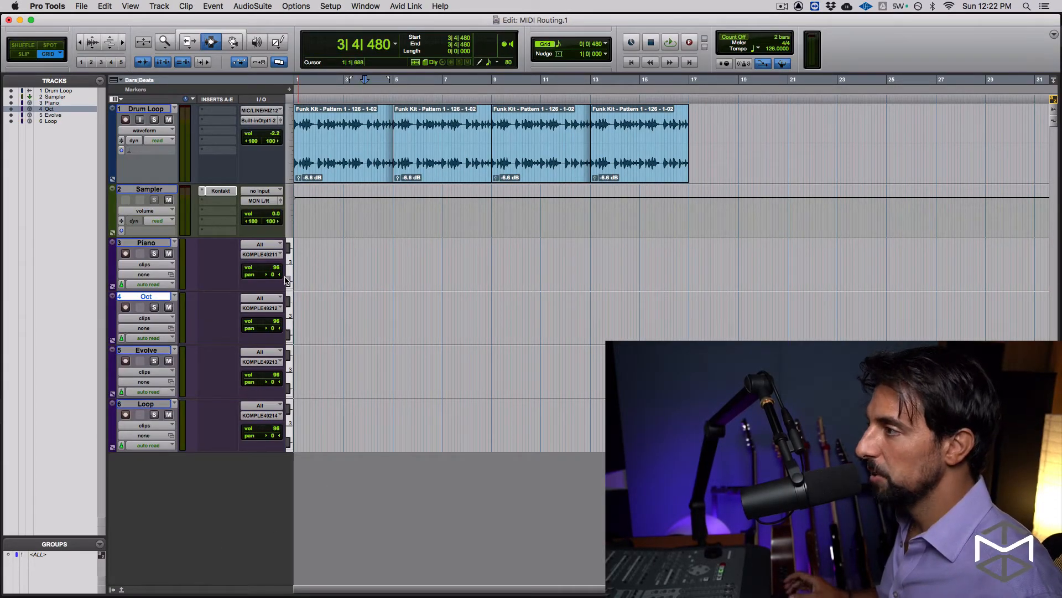
key(super+equal)
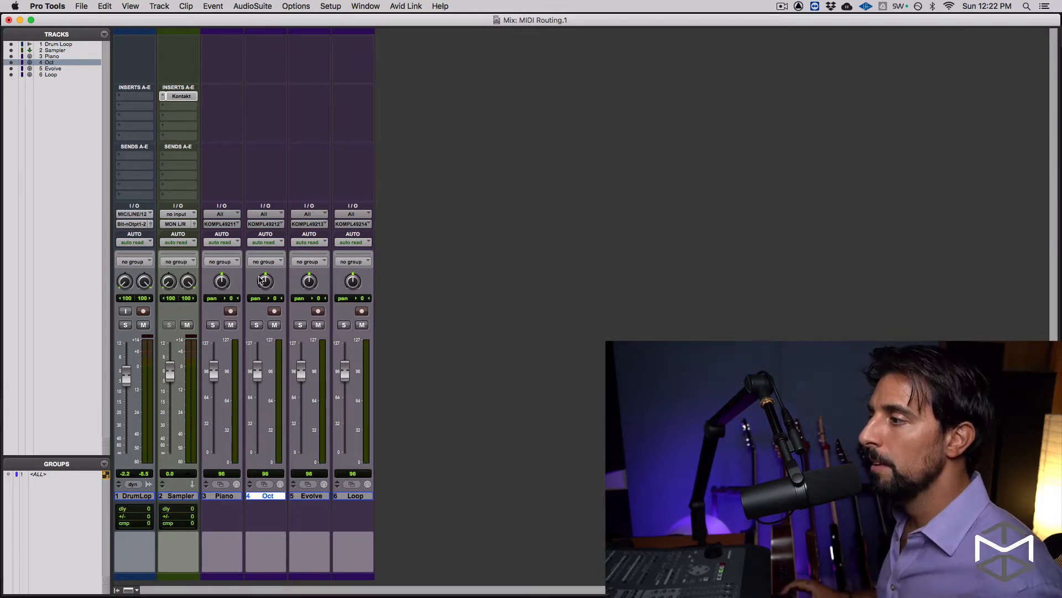
Step: Select the Piano track and inspect the Port A MIDI channel options for The Gentleman in the Sampler track's Kontakt
click(221, 496)
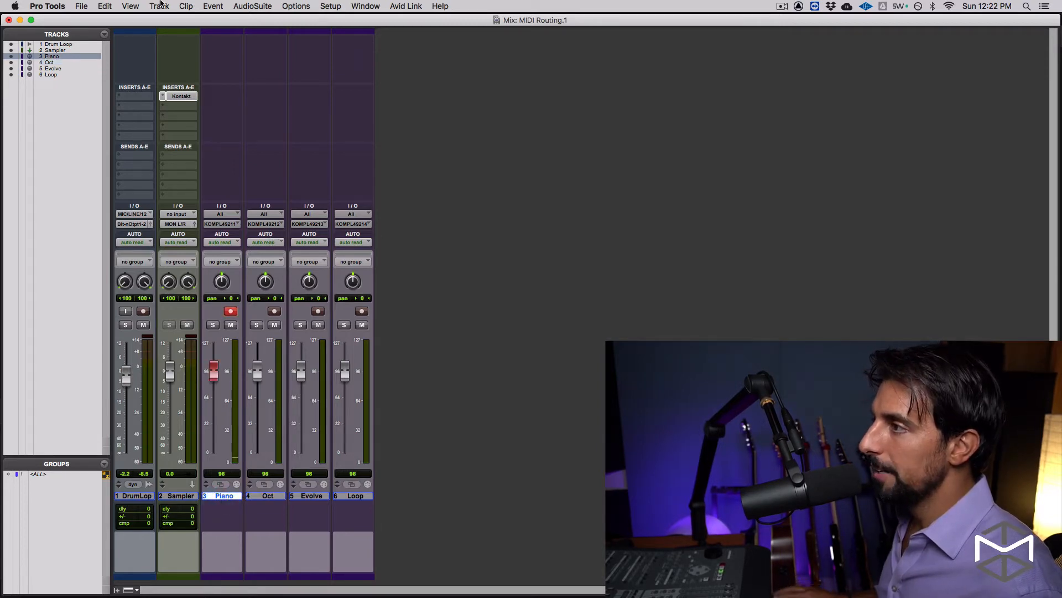
click(188, 98)
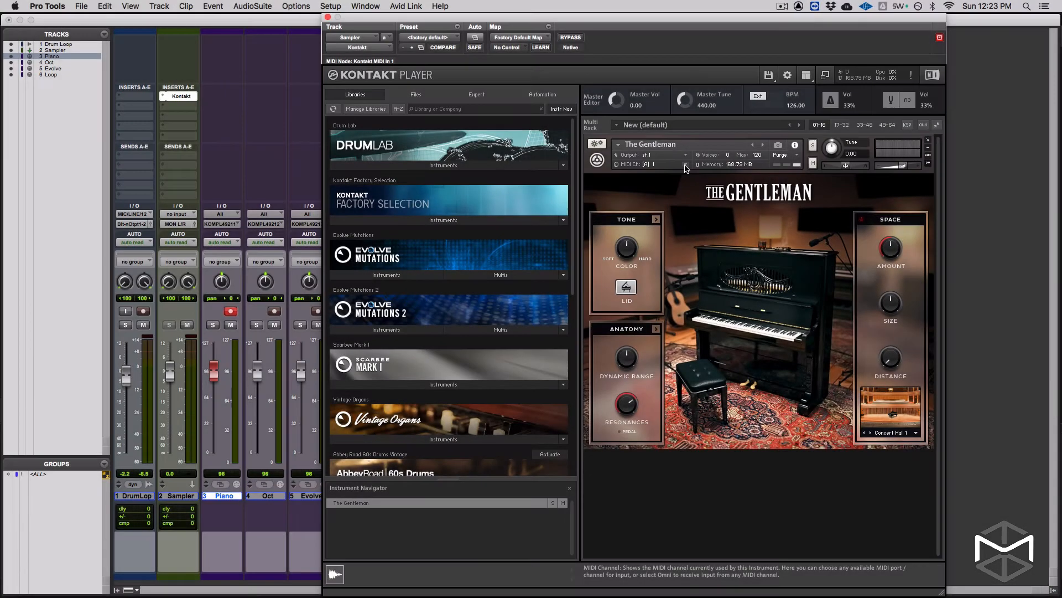
click(686, 166)
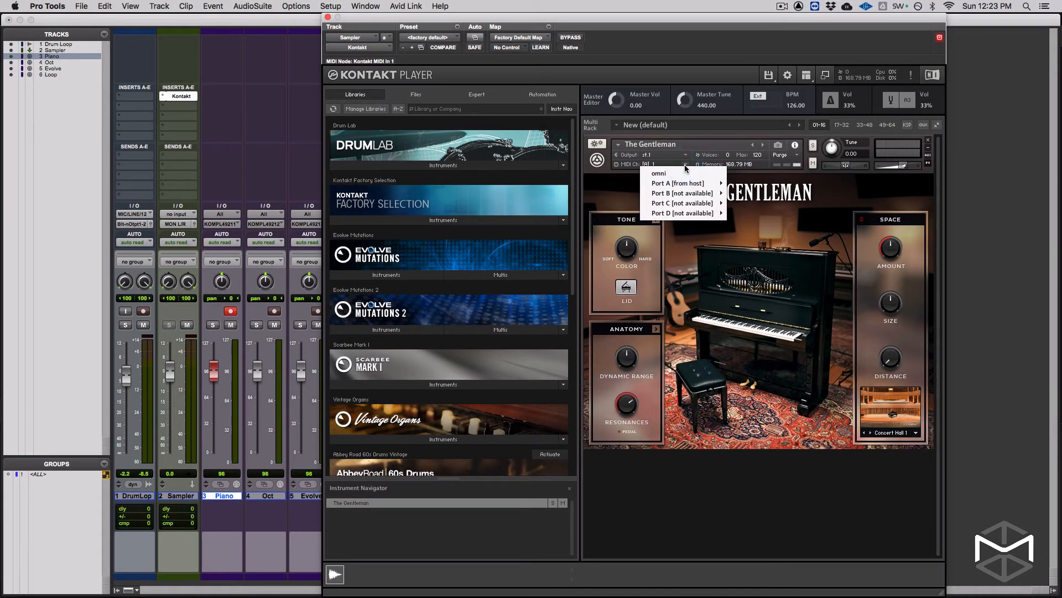
mouse_move(692, 185)
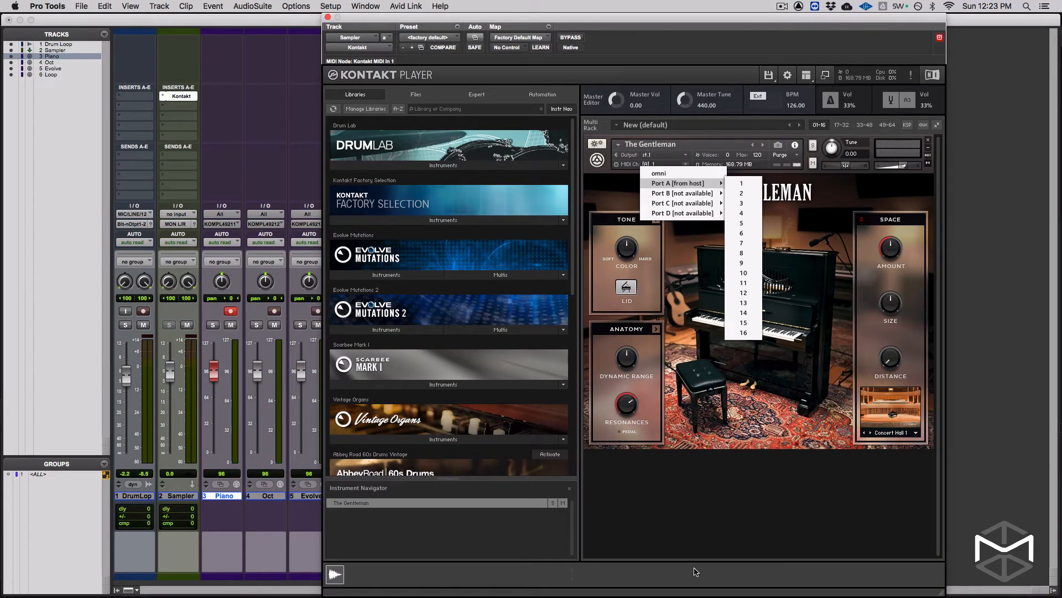
click(760, 491)
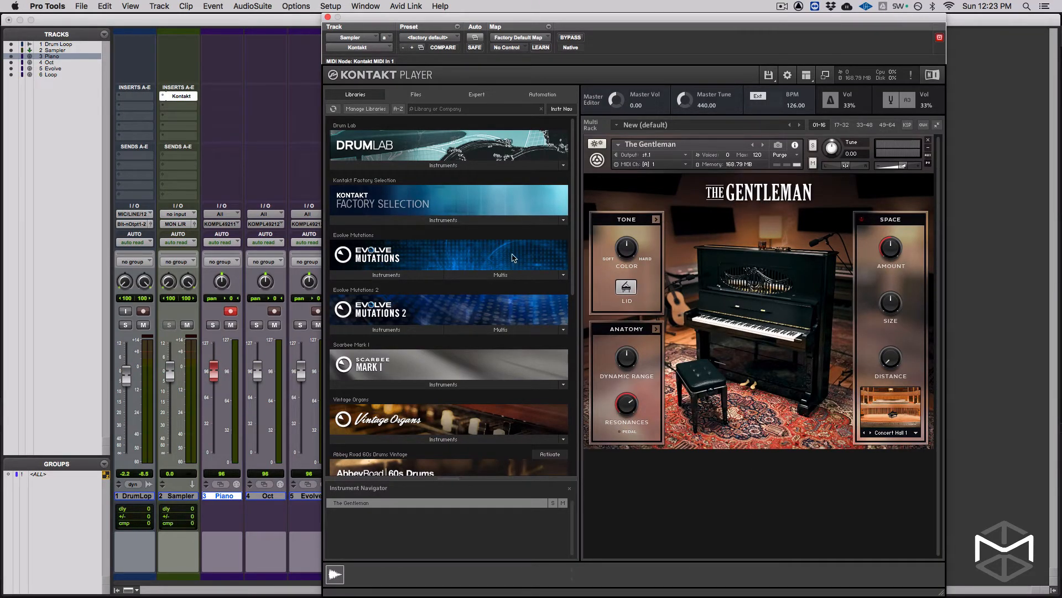
Step: Move Kontakt's window off the mixer strips, route the Piano track's MIDI output to Sampler - Kontakt MIDI In 1 channel-1, and close Kontakt
drag(453, 24, 514, 28)
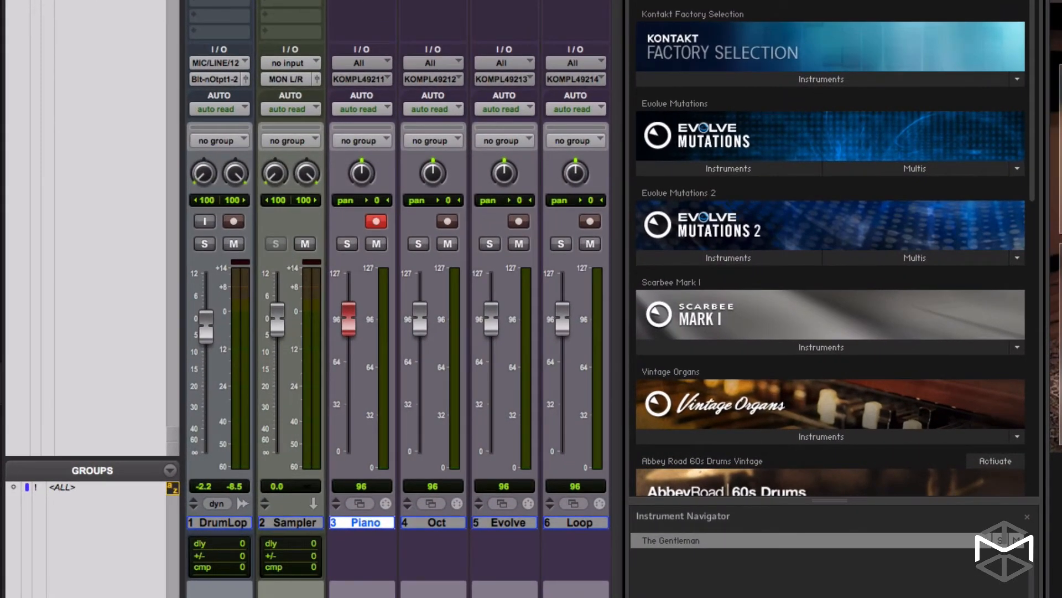
click(363, 82)
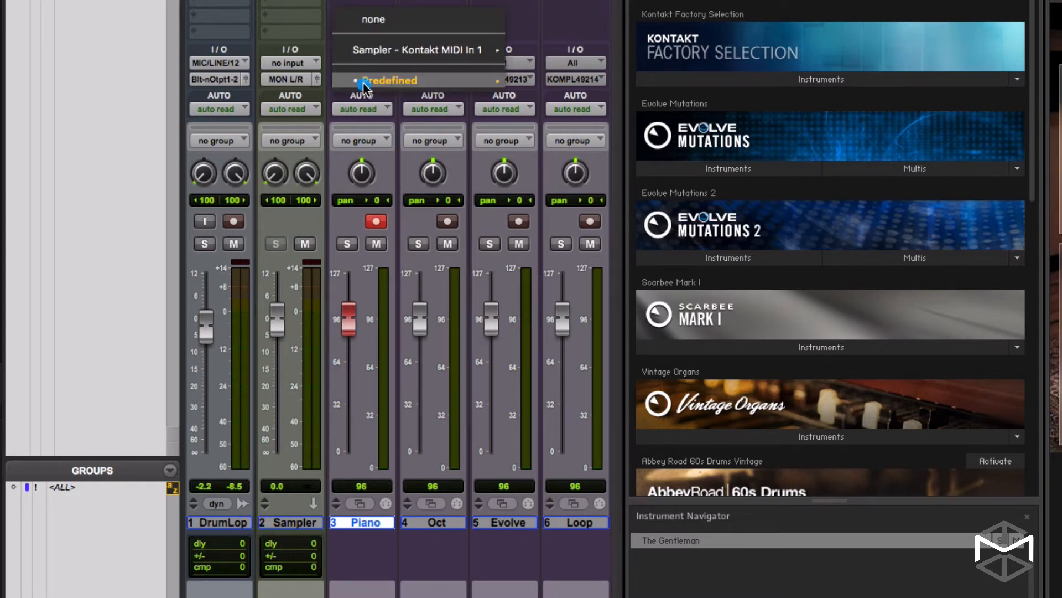
mouse_move(403, 89)
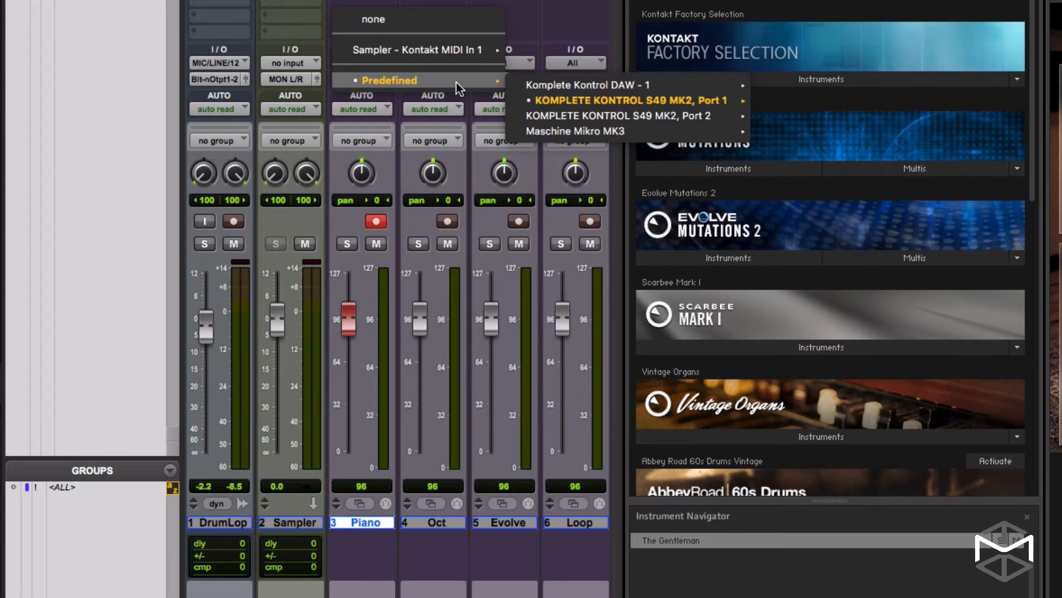
mouse_move(452, 50)
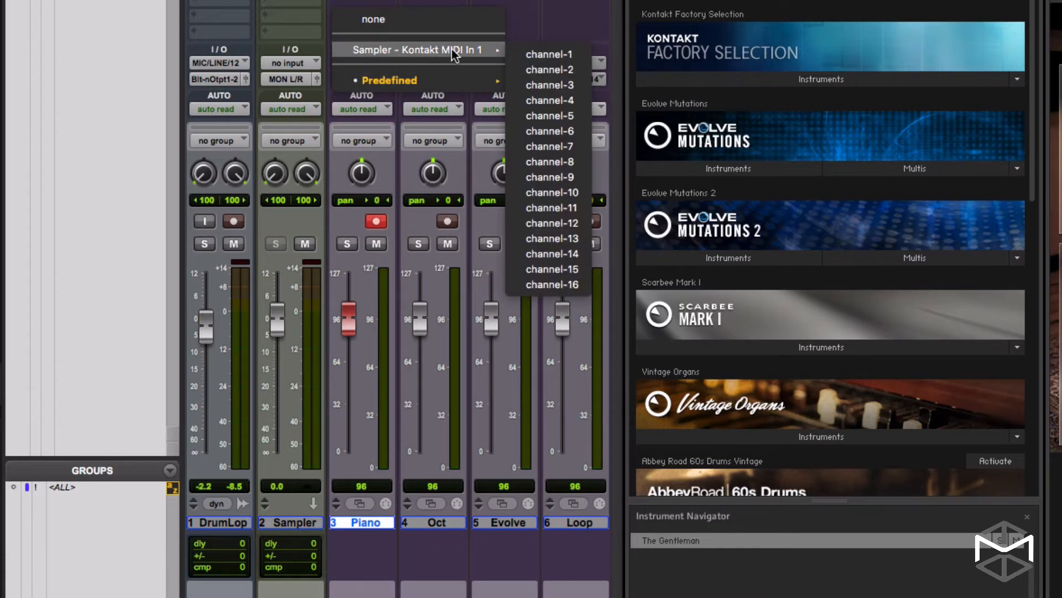
click(548, 54)
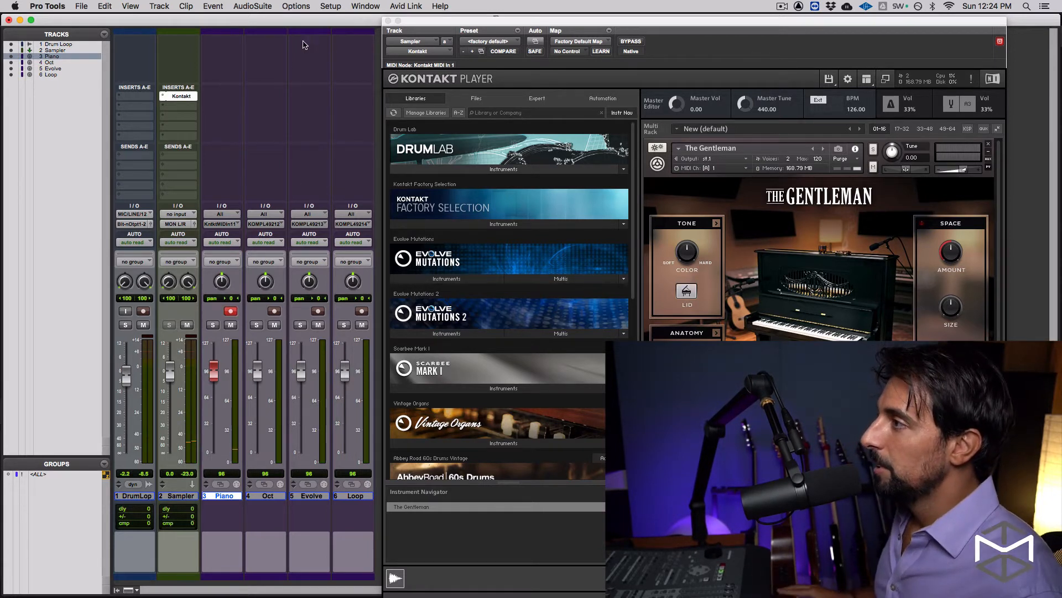
click(388, 21)
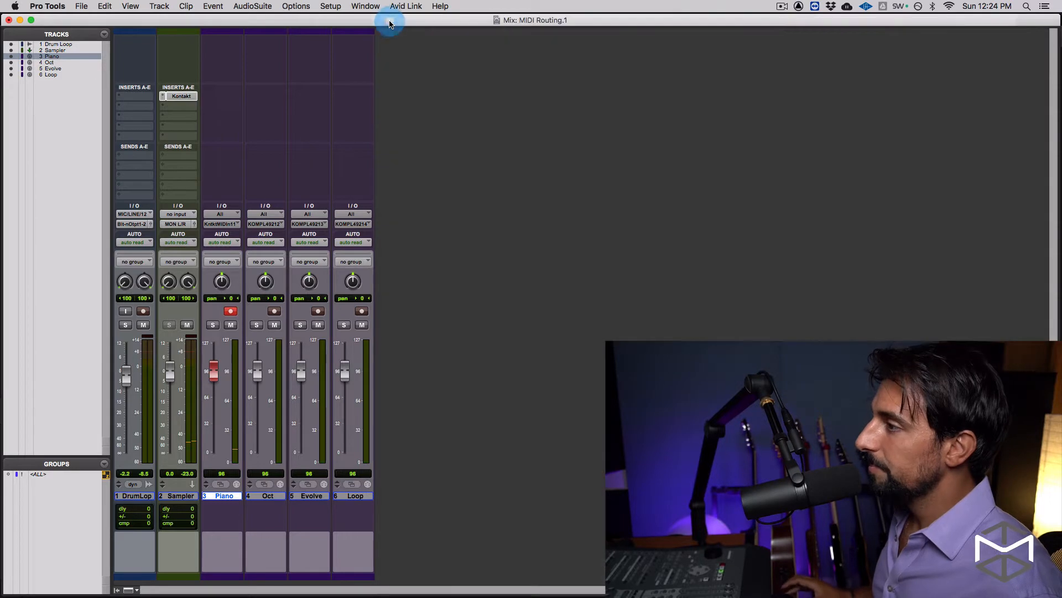
Step: Play the drum loop from the session start in the Edit window, then stop playback
key(super+equal)
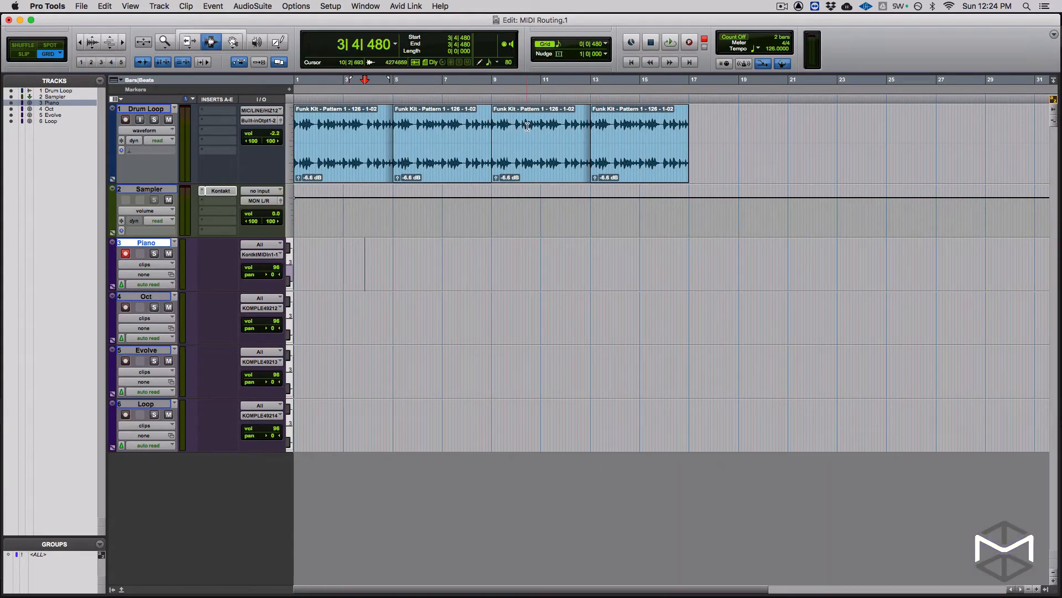
key(Return)
key(space)
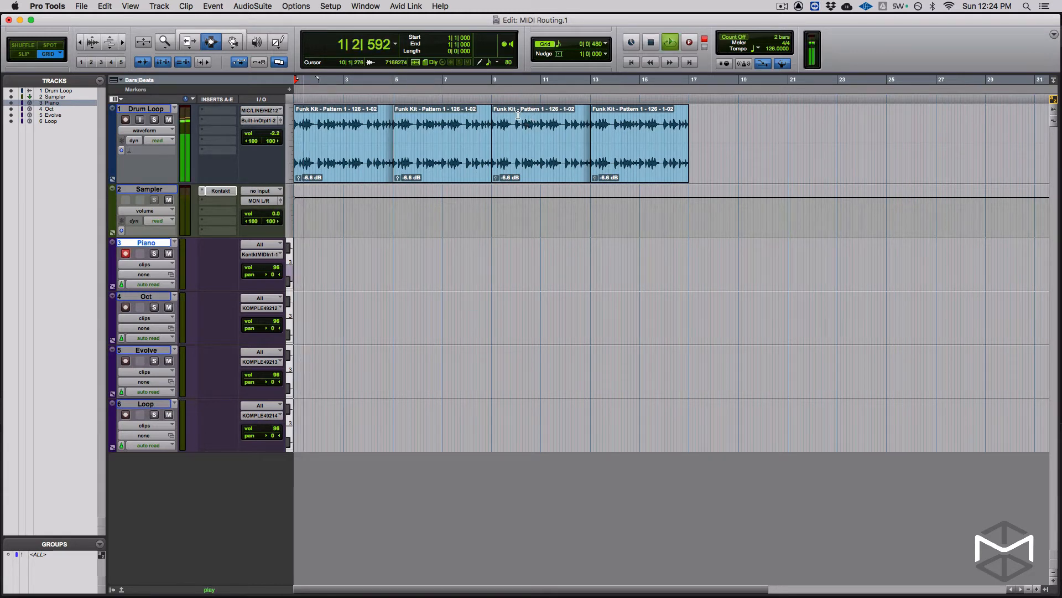
key(space)
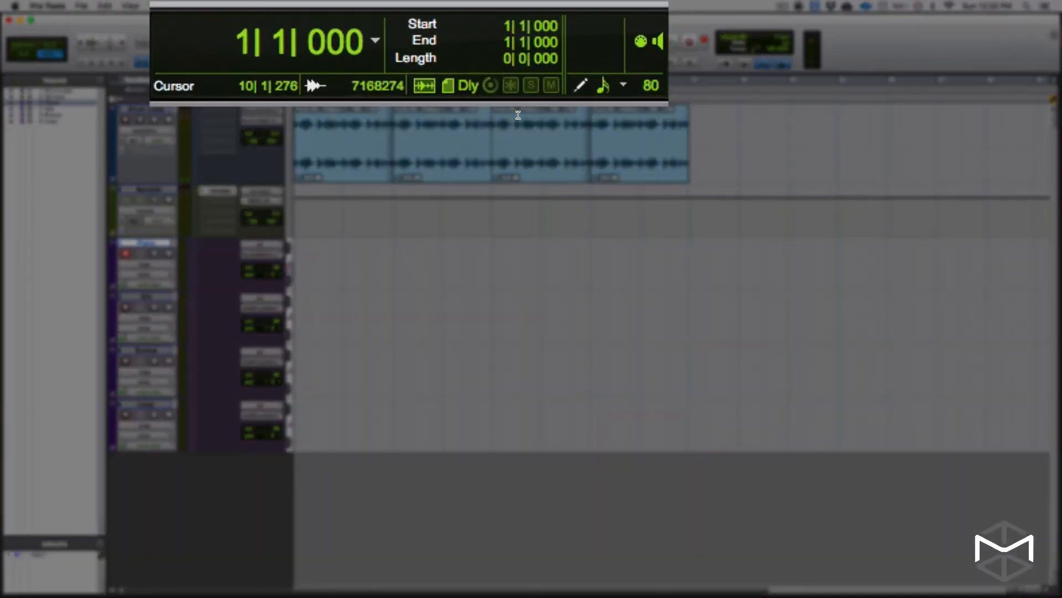
Step: Set the end of the Piano track's edit selection to bar 17, starting from bar 1
key(slash)
key(slash)
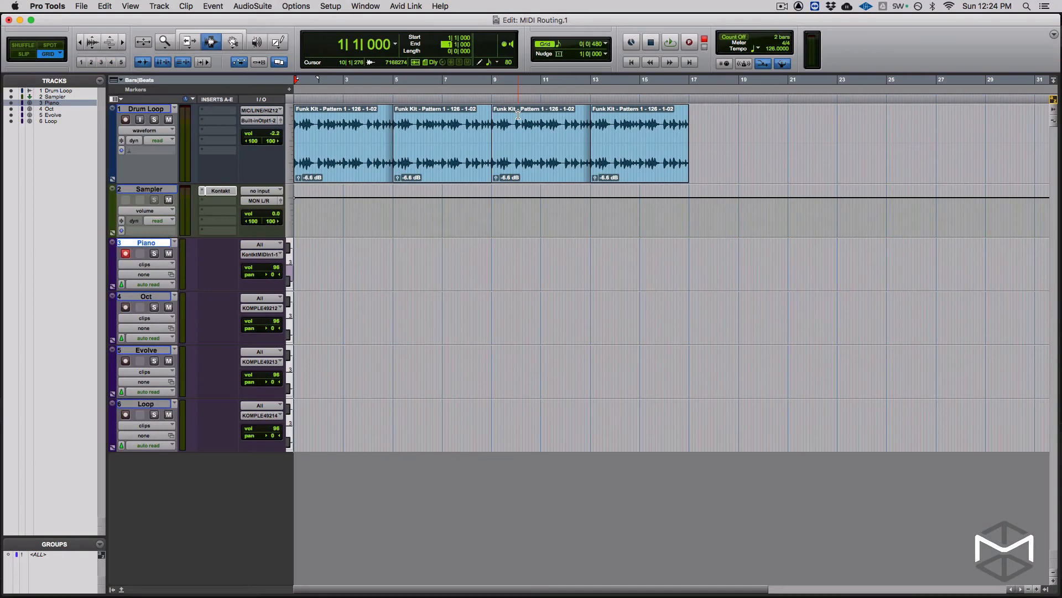
text(17)
key(Return)
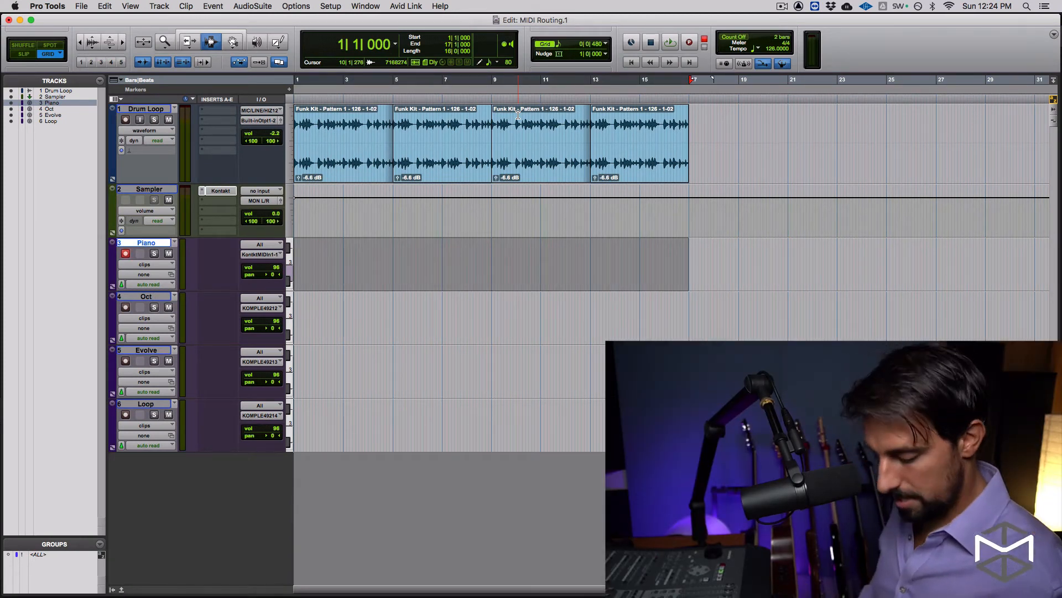
Step: Enable Dynamic Transport mode and briefly play the session from bar 1
key(ctrl+super+p)
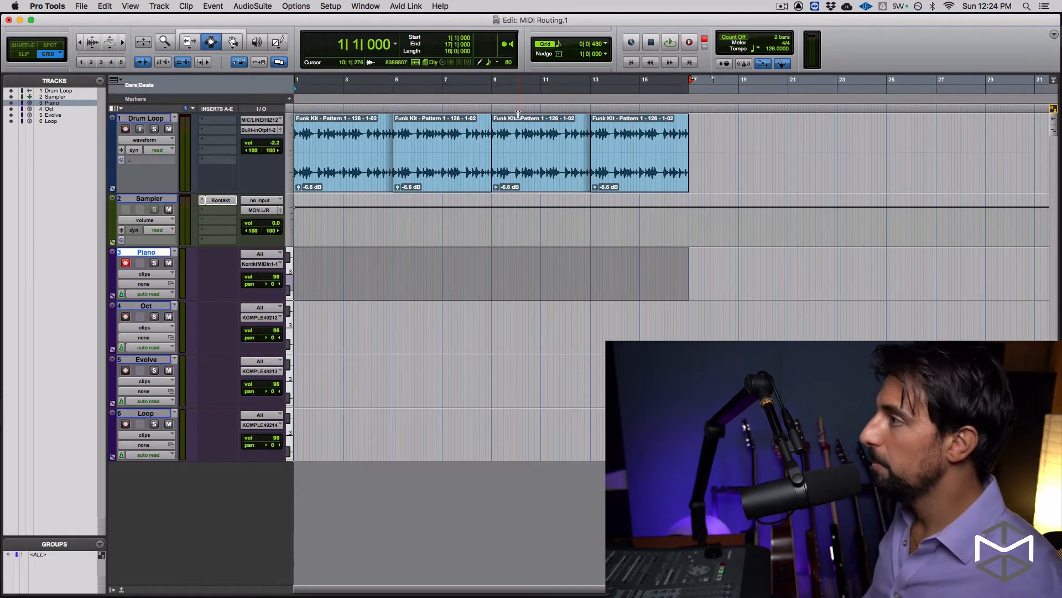
key(space)
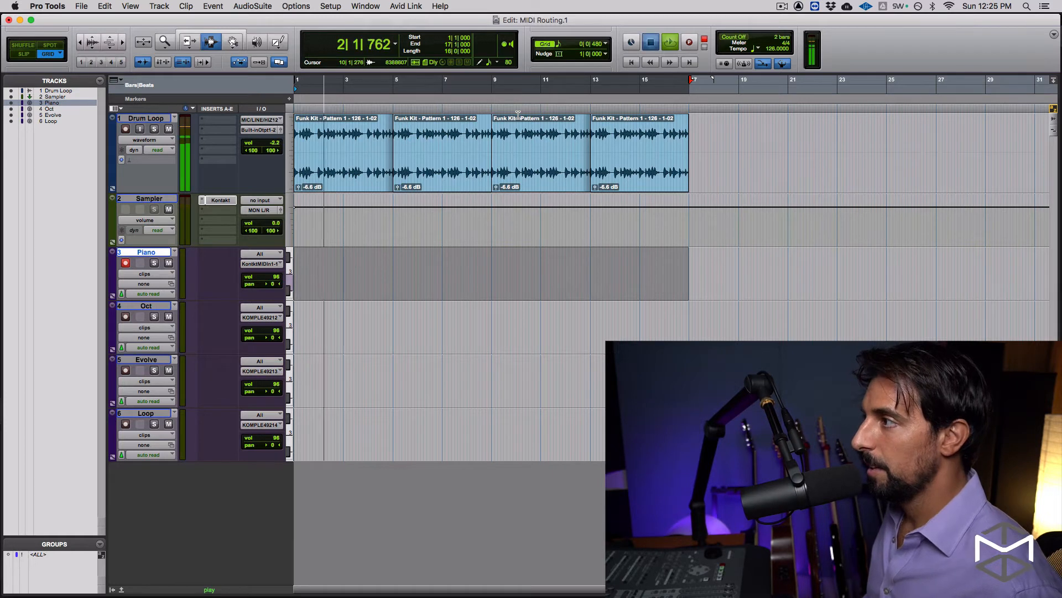
key(space)
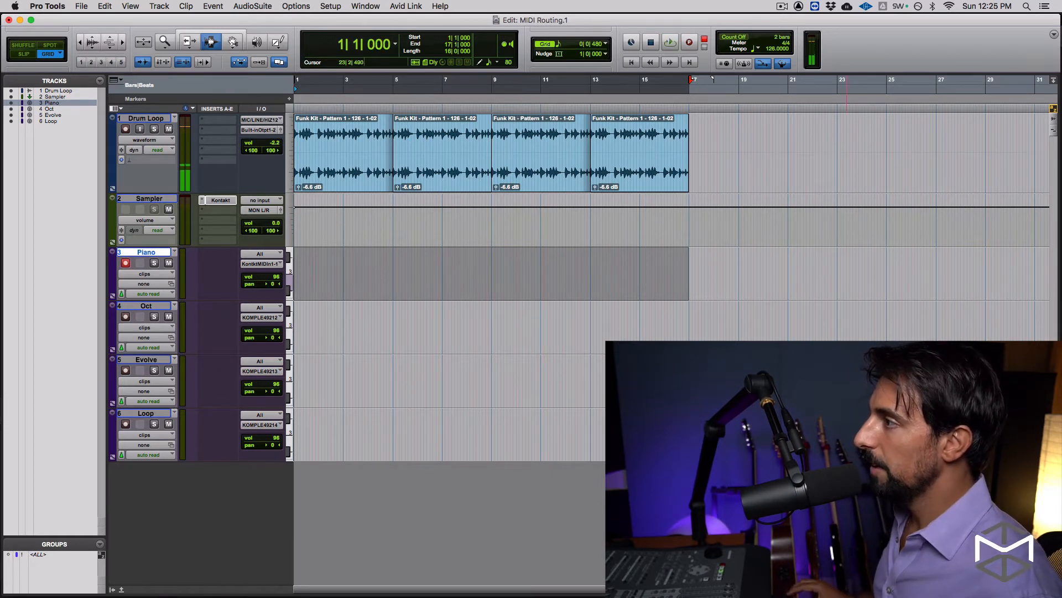
Step: Place the edit cursor at several spots on the Sampler, Oct and Piano tracks, ending on Piano at 9|2|480
click(626, 218)
click(507, 217)
click(470, 315)
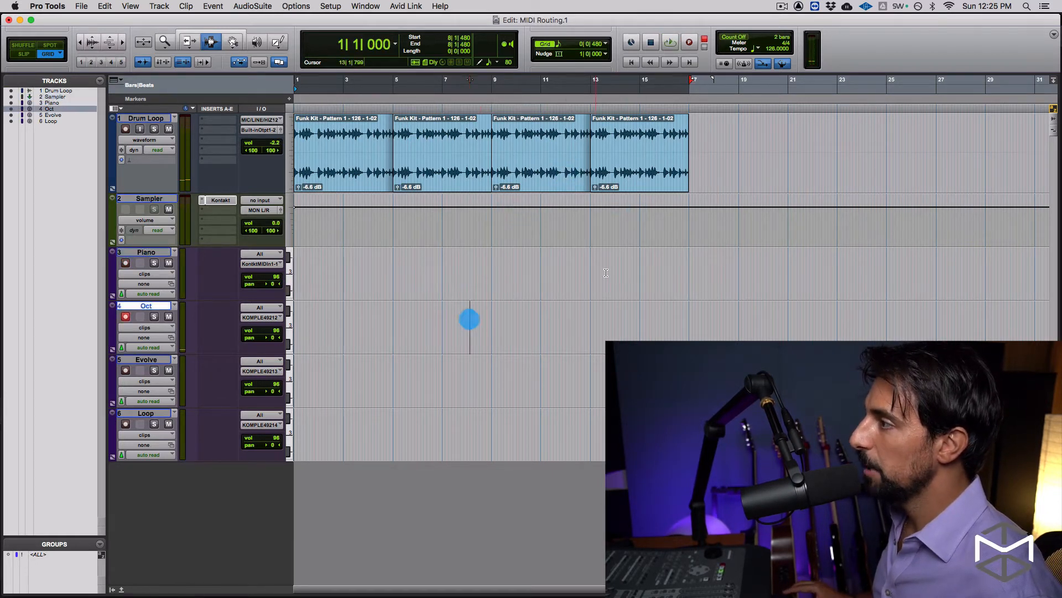
click(625, 267)
click(501, 258)
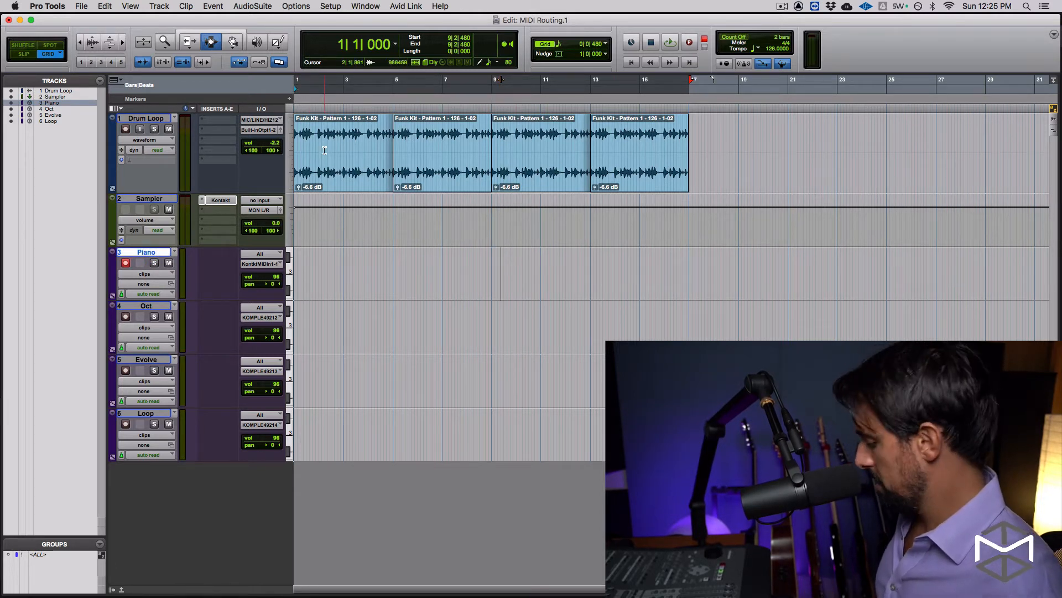
Step: Shift the playback start marker to bar 5 and return it to bar 1
key(KP_1)
key(KP_1)
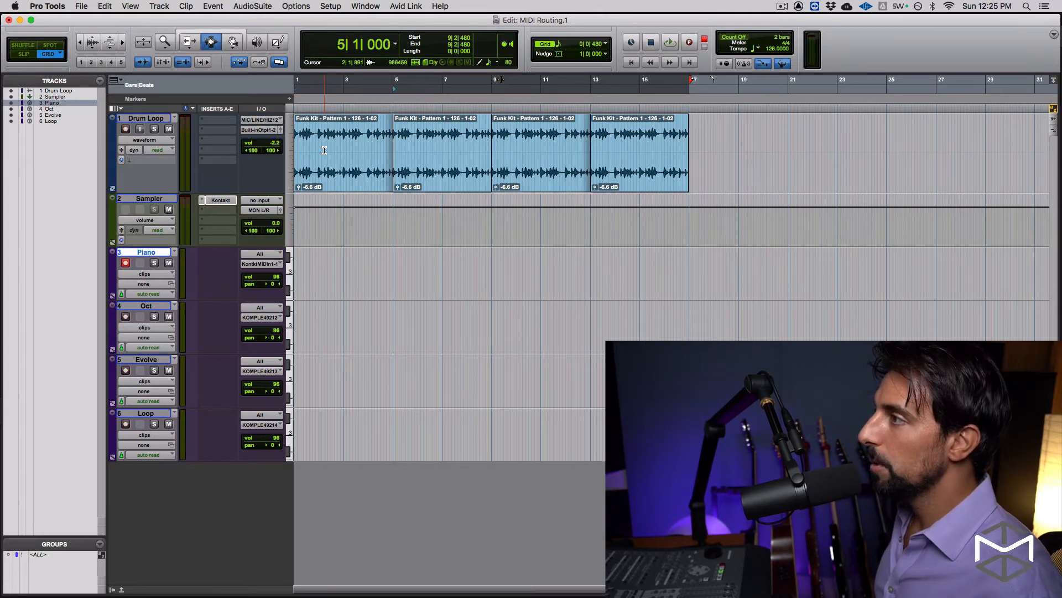
key(KP_1)
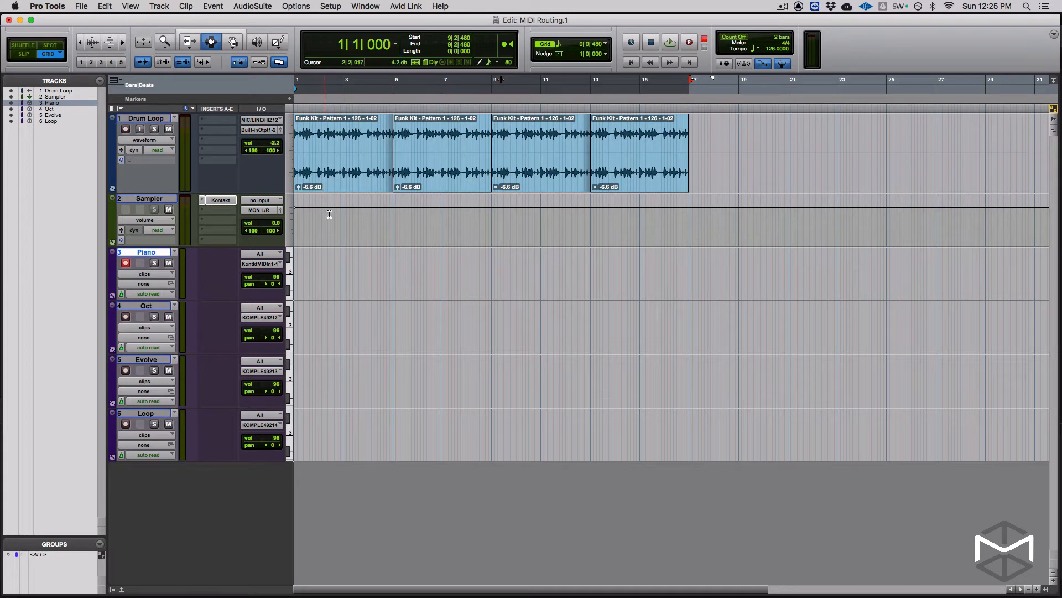
Step: Start and stop playback from bar 1, then place the edit cursor on the Piano track at 1|2|480
key(space)
key(space)
click(302, 253)
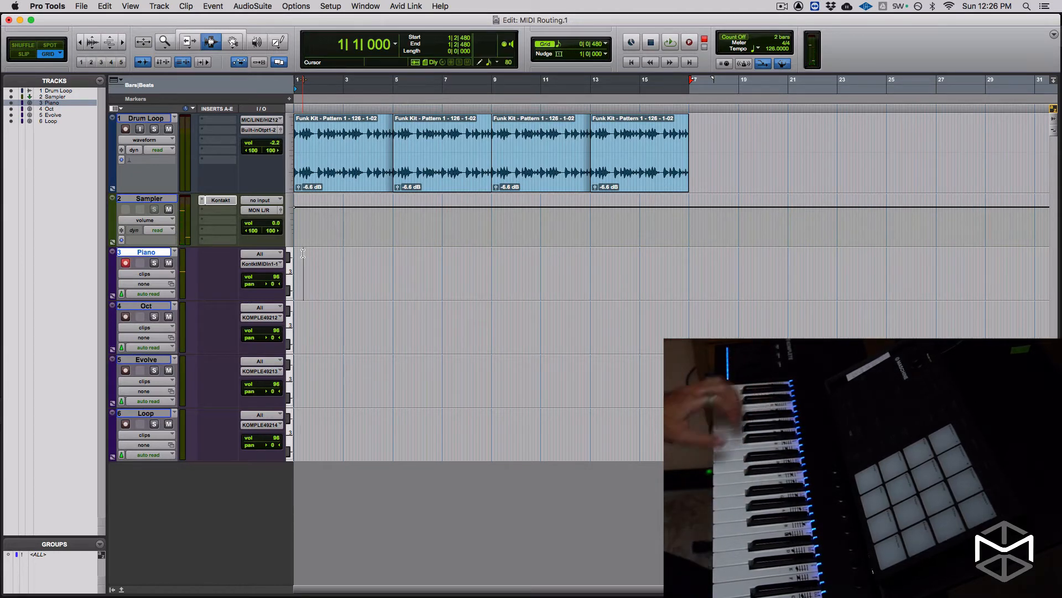
Step: Create a click track and move it to the top of the track order, above Drum Loop
click(159, 6)
click(212, 325)
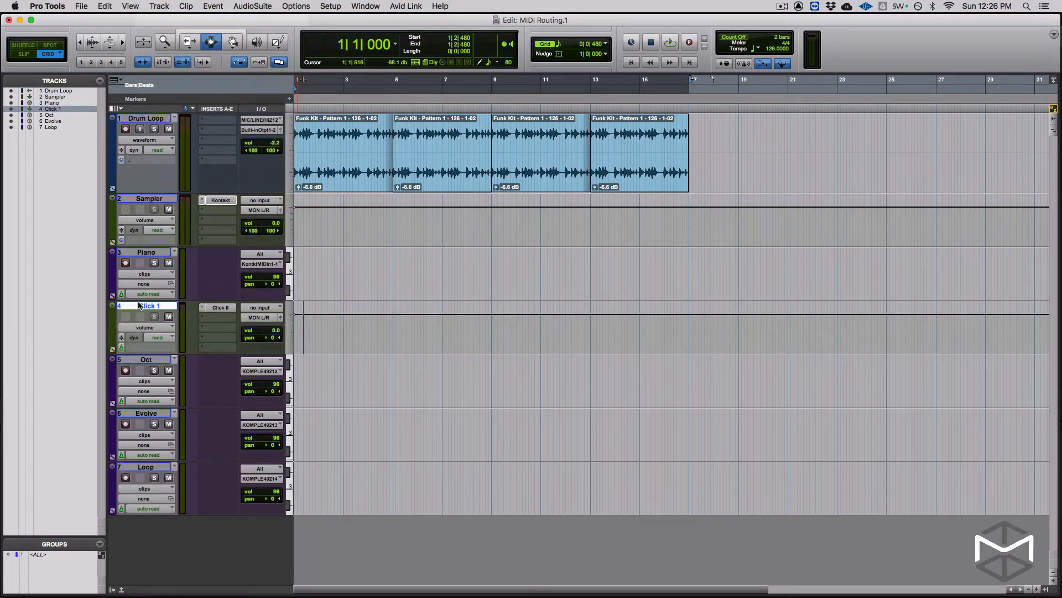
drag(142, 308, 138, 114)
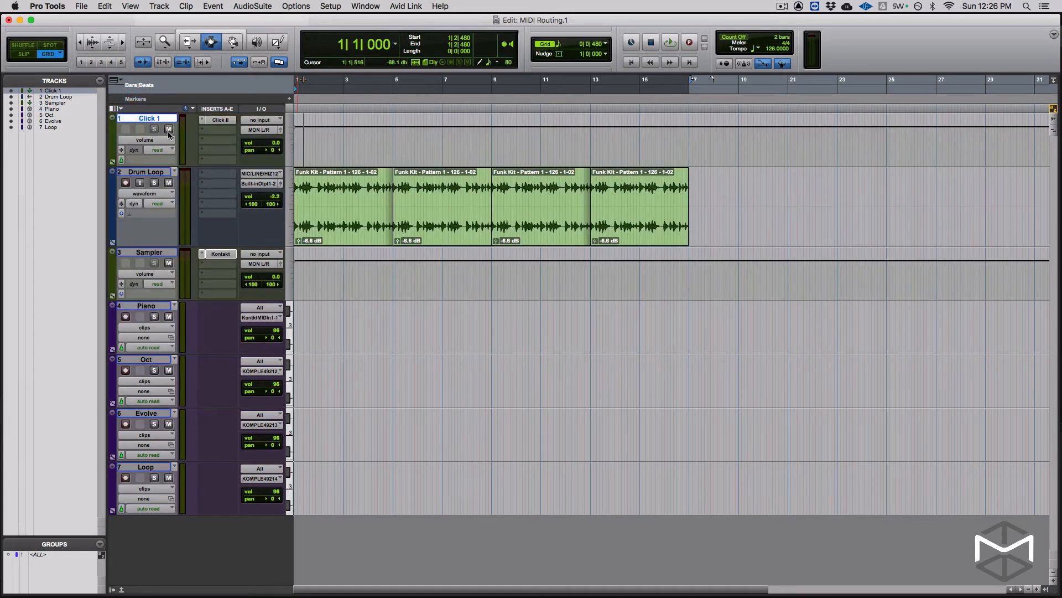
Step: Set both the Click 1 and Click 2 sounds of the click track's Click II plug-in to Comp Block
click(220, 121)
click(636, 104)
mouse_move(625, 123)
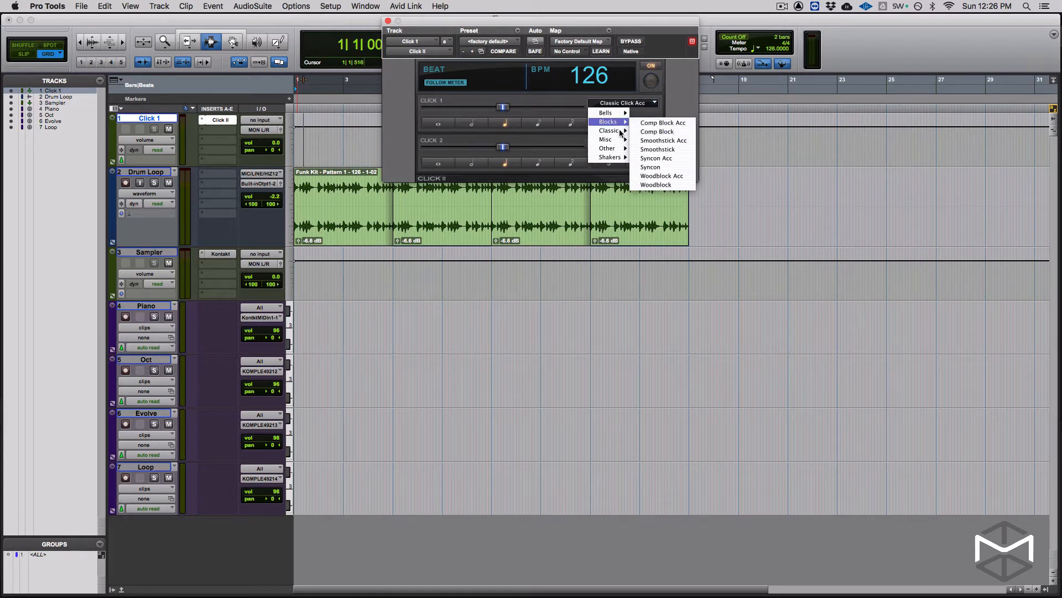
click(663, 133)
click(653, 142)
mouse_move(608, 162)
click(655, 171)
Step: Enable the metronome, audition the click over the drum loop from bar 1, and close the Click II window
key(space)
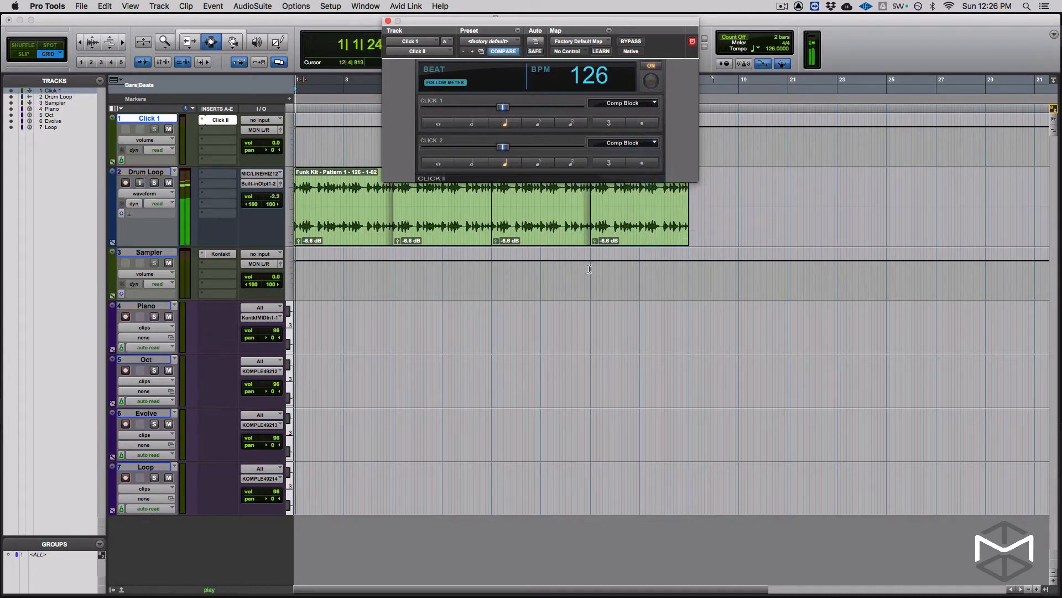
key(space)
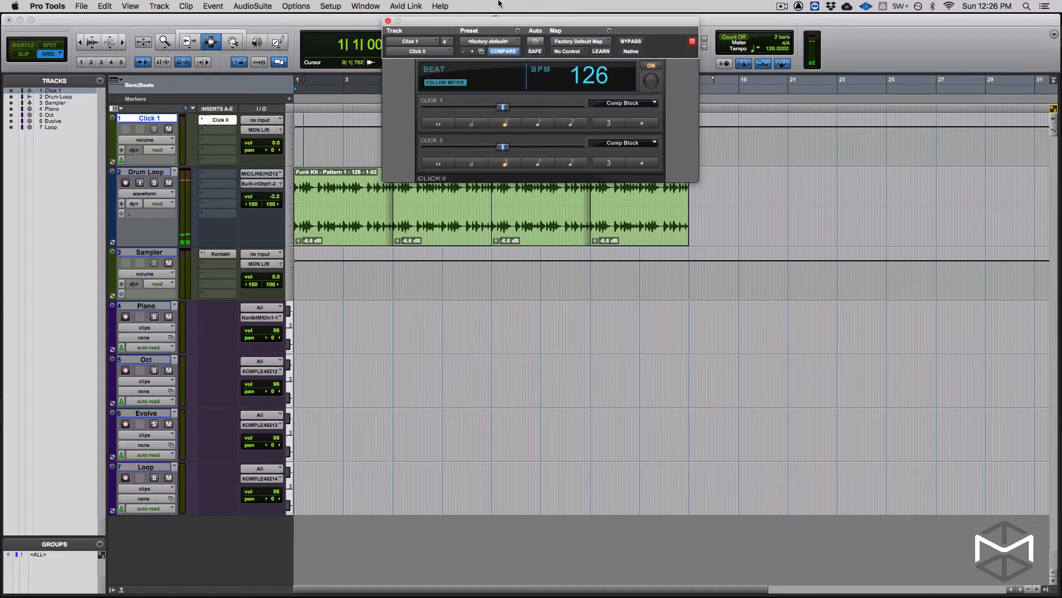
key(space)
click(388, 20)
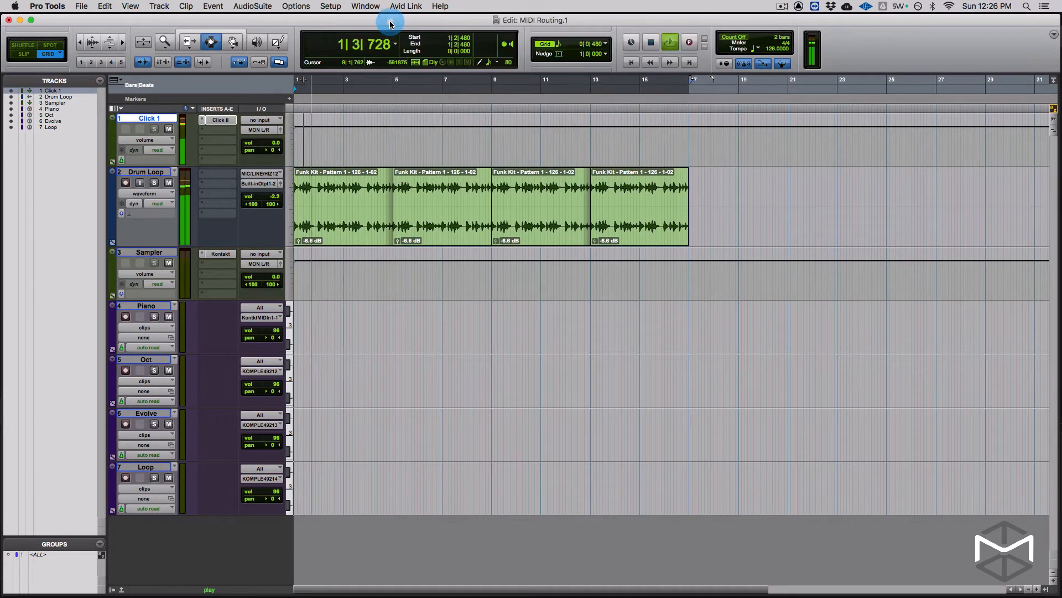
key(space)
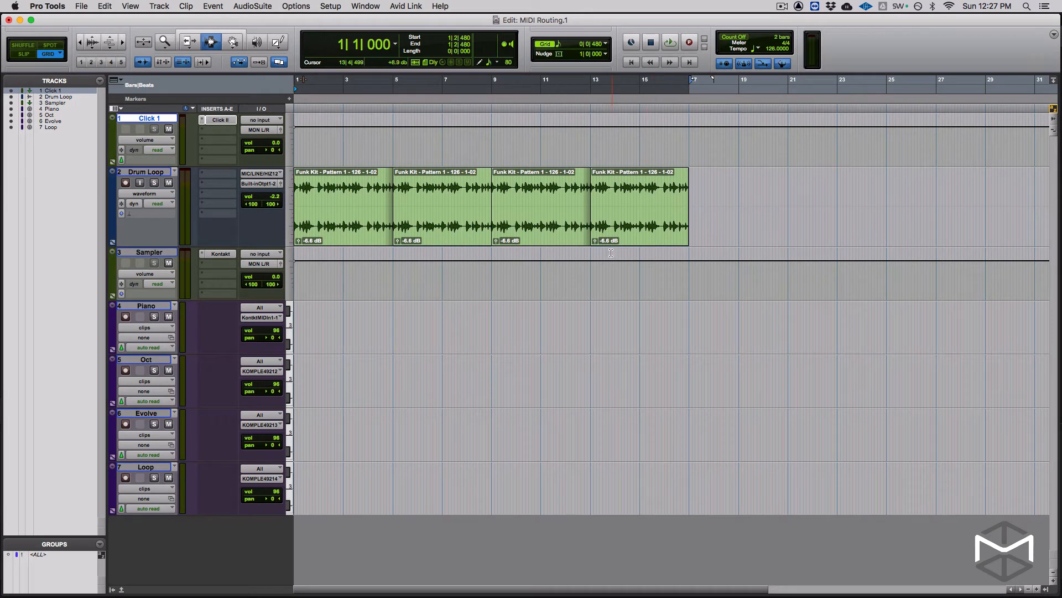
Step: Record-enable the Piano track and record a four-bar MIDI chord part over the drum loop from bar 1
click(126, 317)
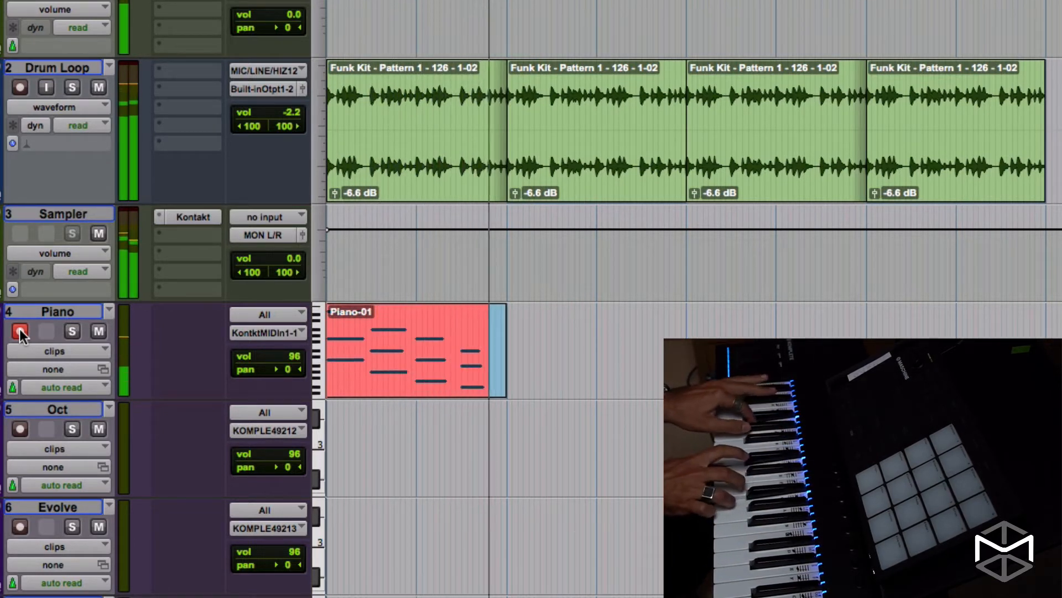
key(space)
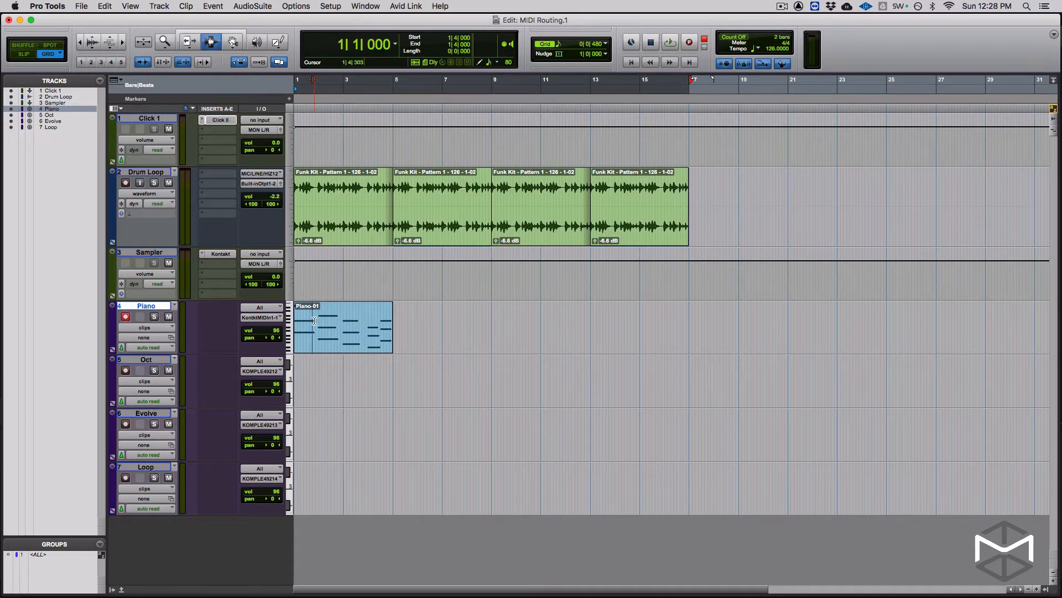
Step: Examine the Zoom Toggle settings in the Editing preferences, including track height and track view
key(super+comma)
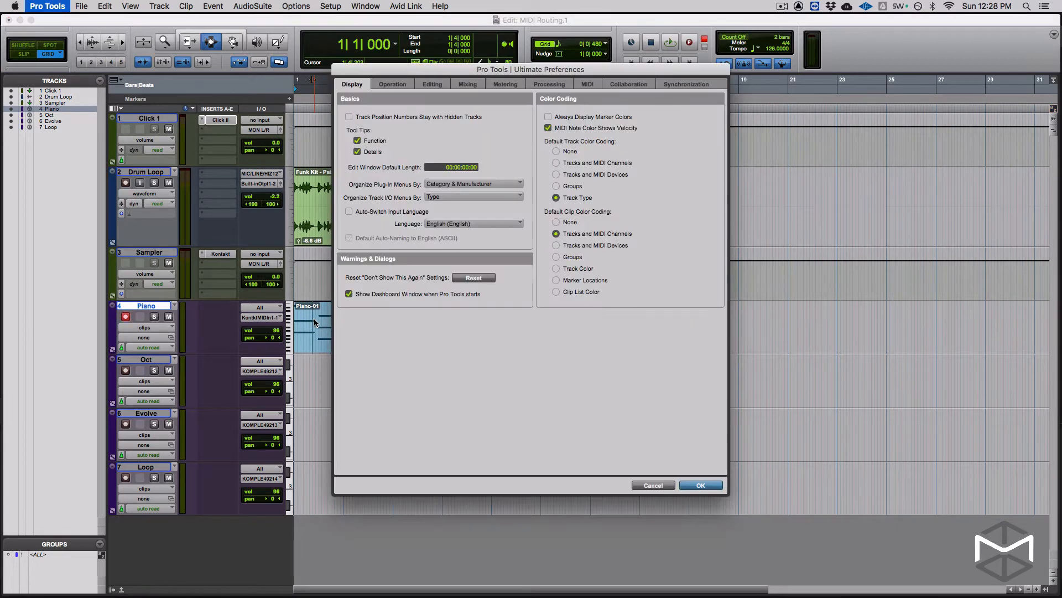
click(396, 84)
click(431, 84)
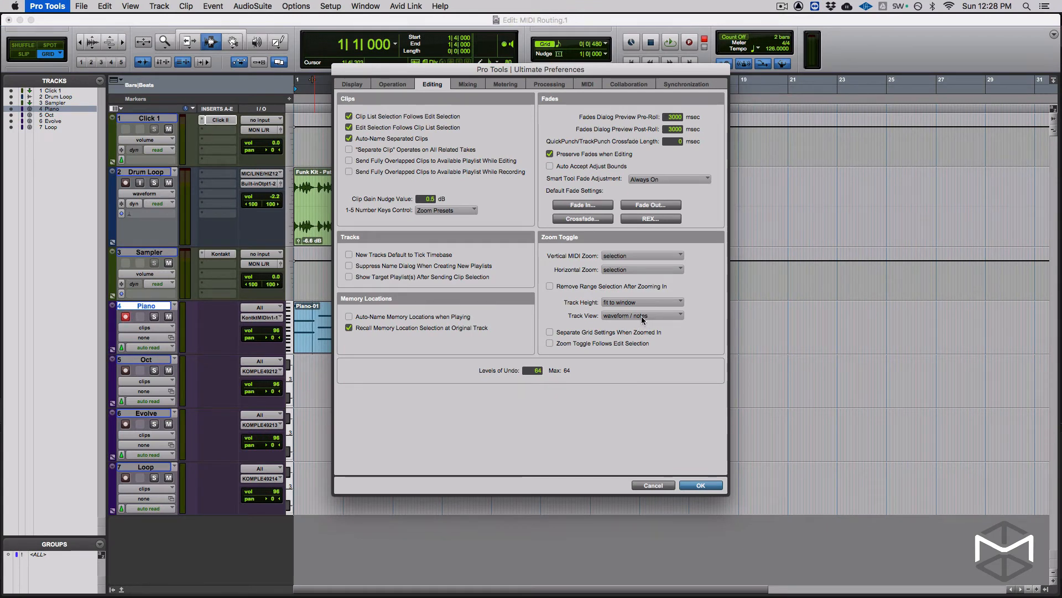
drag(452, 70, 544, 80)
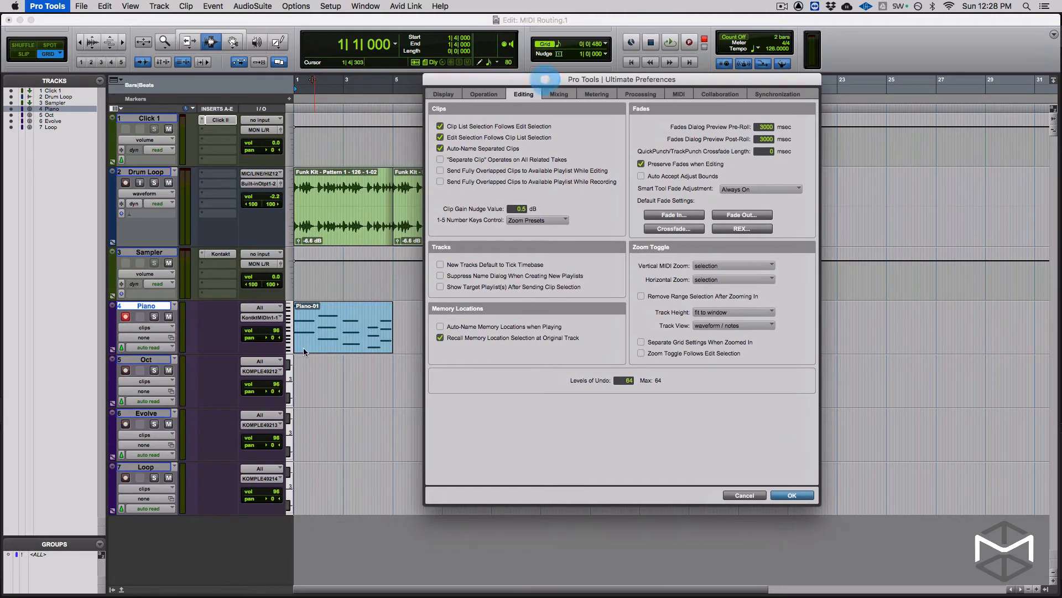
click(793, 496)
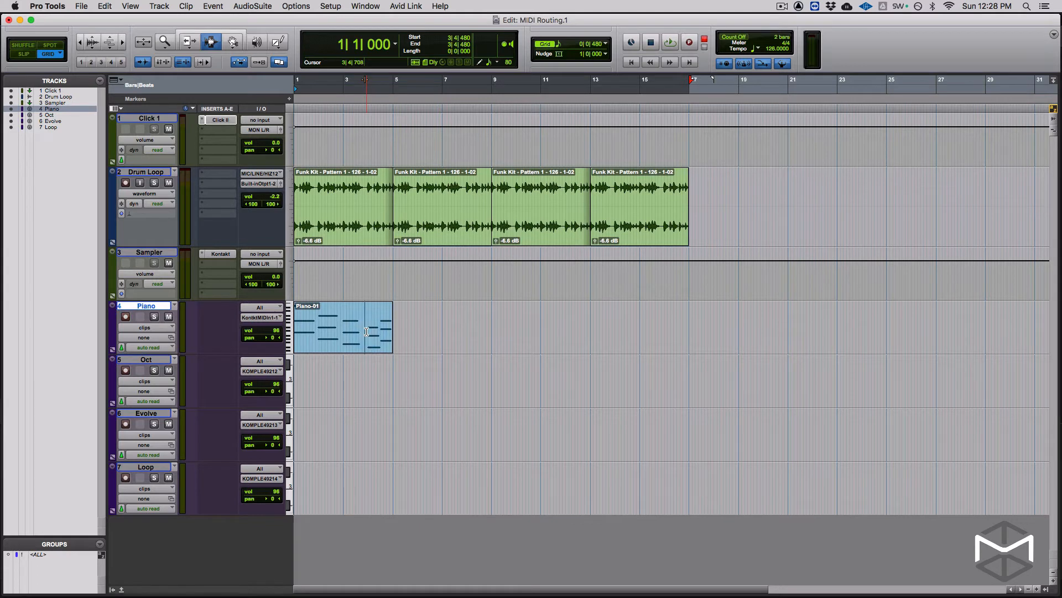
Step: Select the recorded Piano clip and zoom-toggle it to fill the Edit window in notes view
key(shift+r)
key(minus)
click(372, 238)
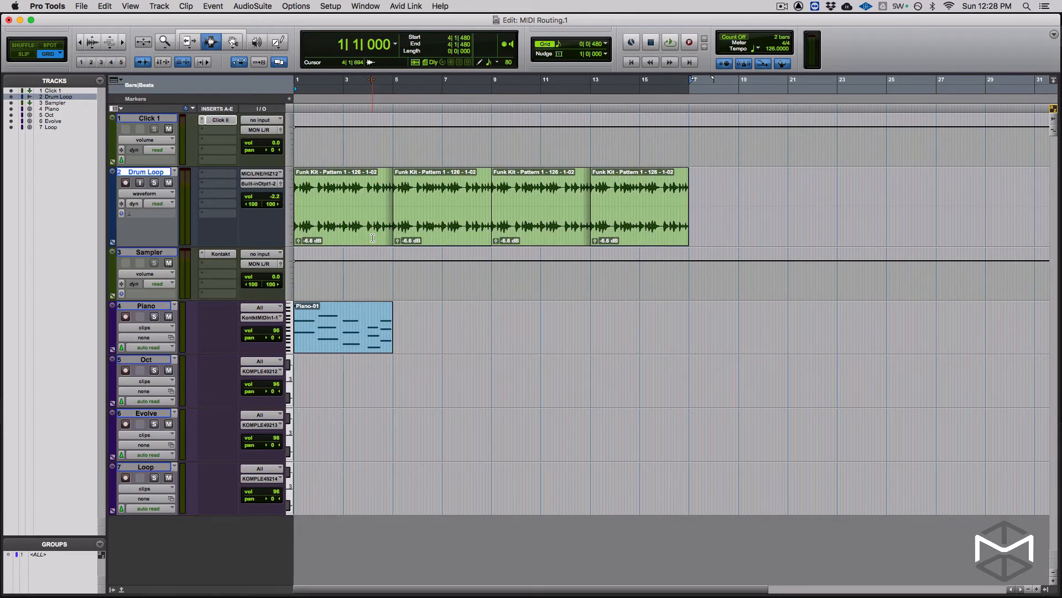
click(332, 328)
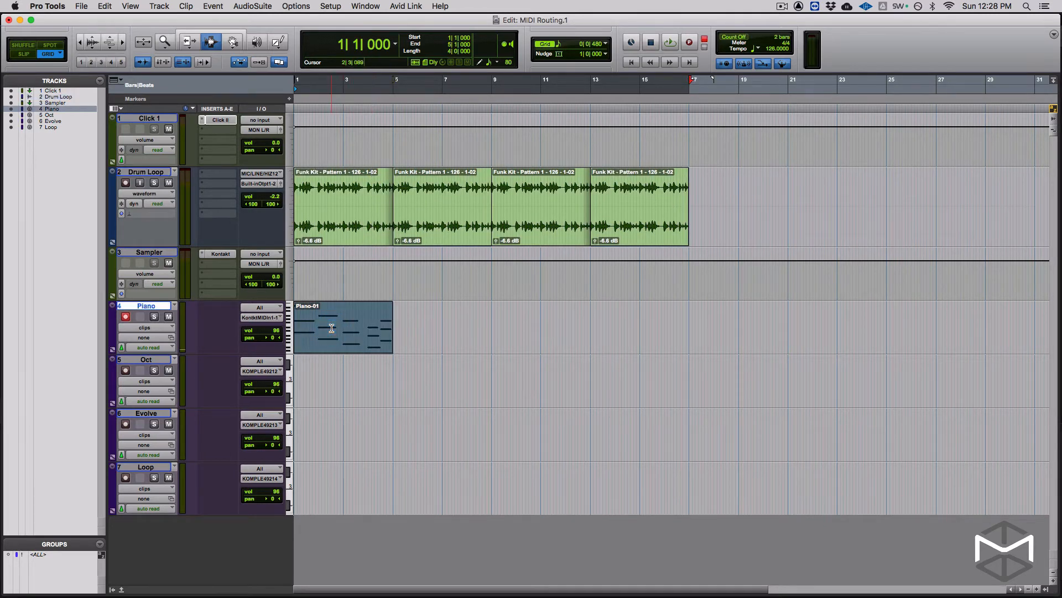
key(ctrl+minus)
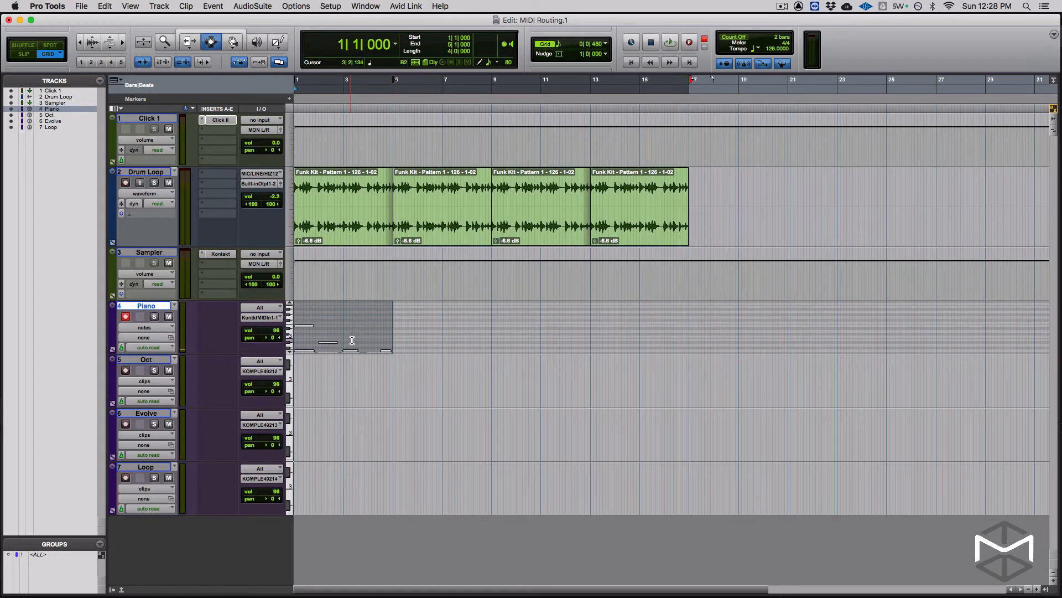
key(ctrl+e)
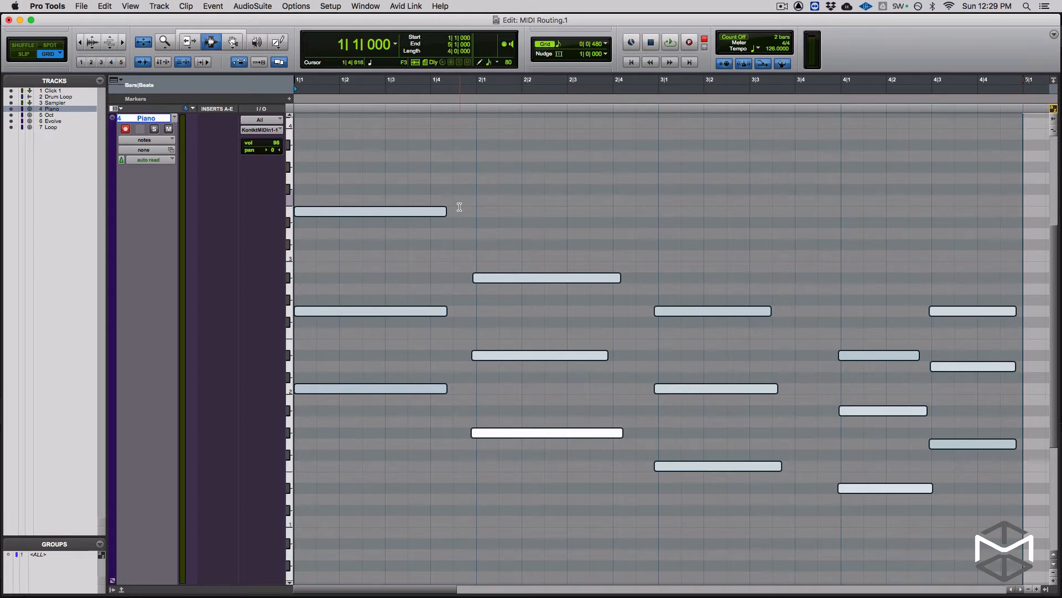
Step: Lengthen the first chord's three notes to the start of bar 2 and set the Pencil tool to Free Hand
click(420, 194)
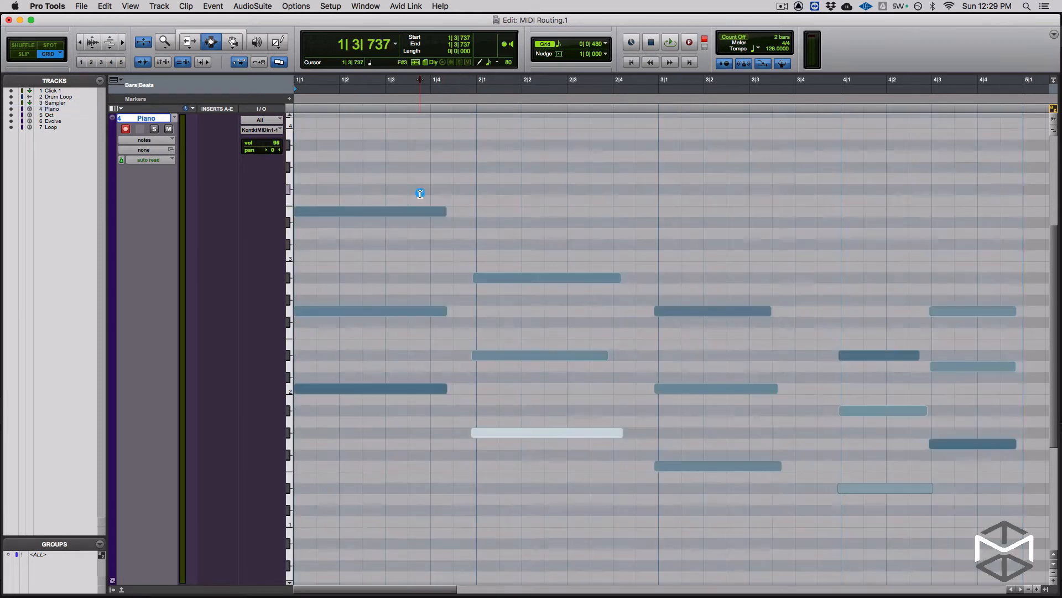
key(F10)
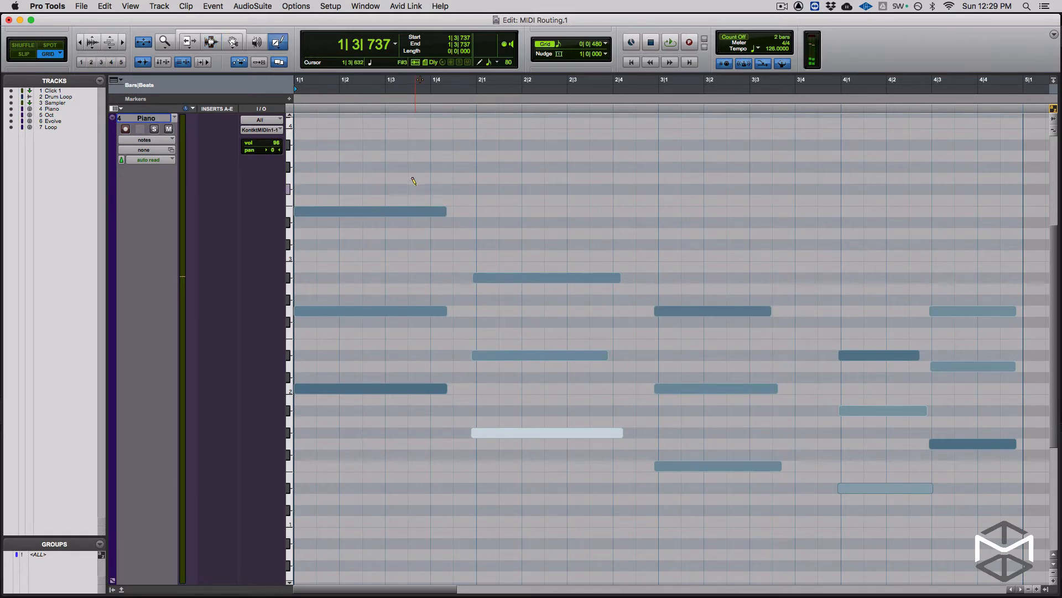
drag(416, 186, 475, 389)
drag(580, 240, 570, 432)
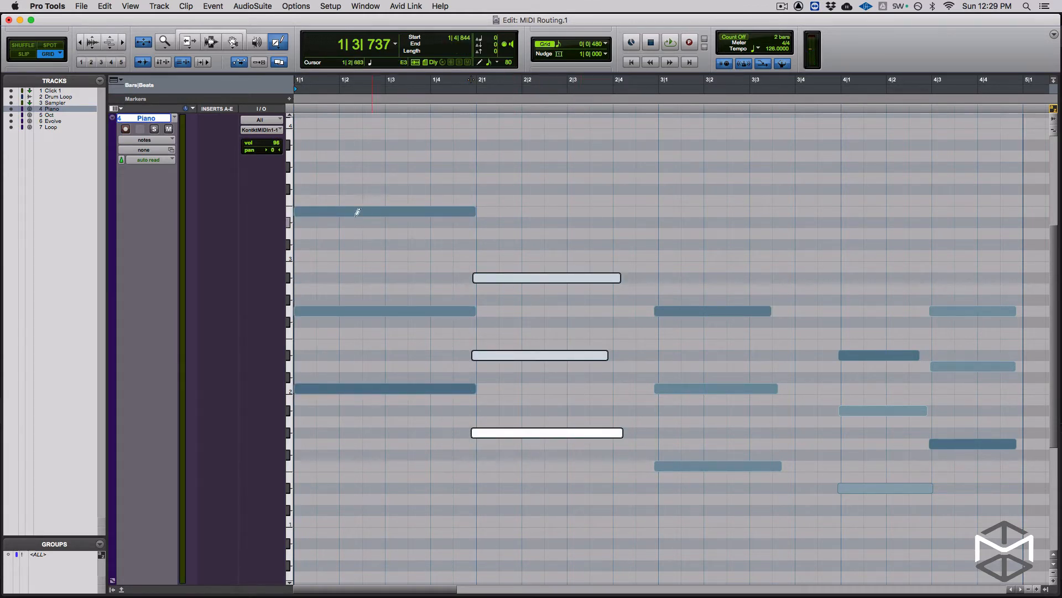
click(279, 43)
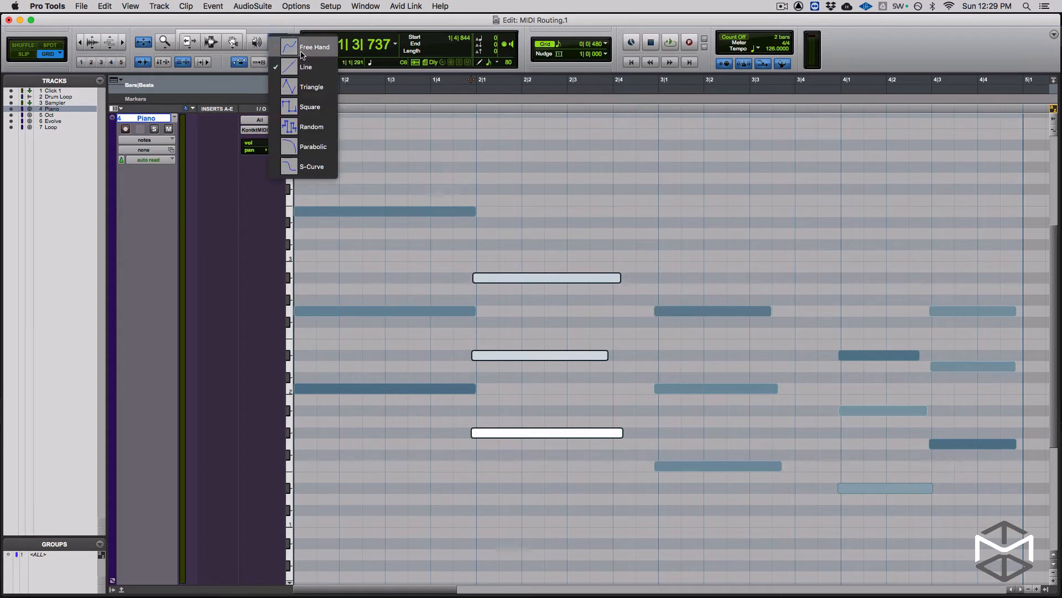
click(302, 49)
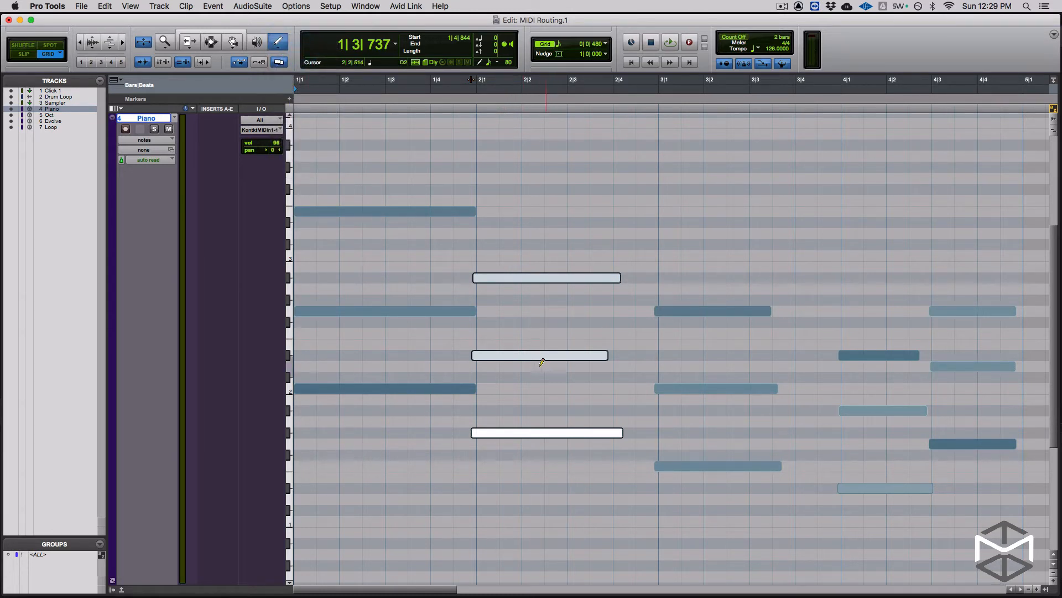
Step: Select the three notes of the third chord and move them to start at 3|1|000
click(544, 399)
click(549, 355)
drag(700, 283, 732, 496)
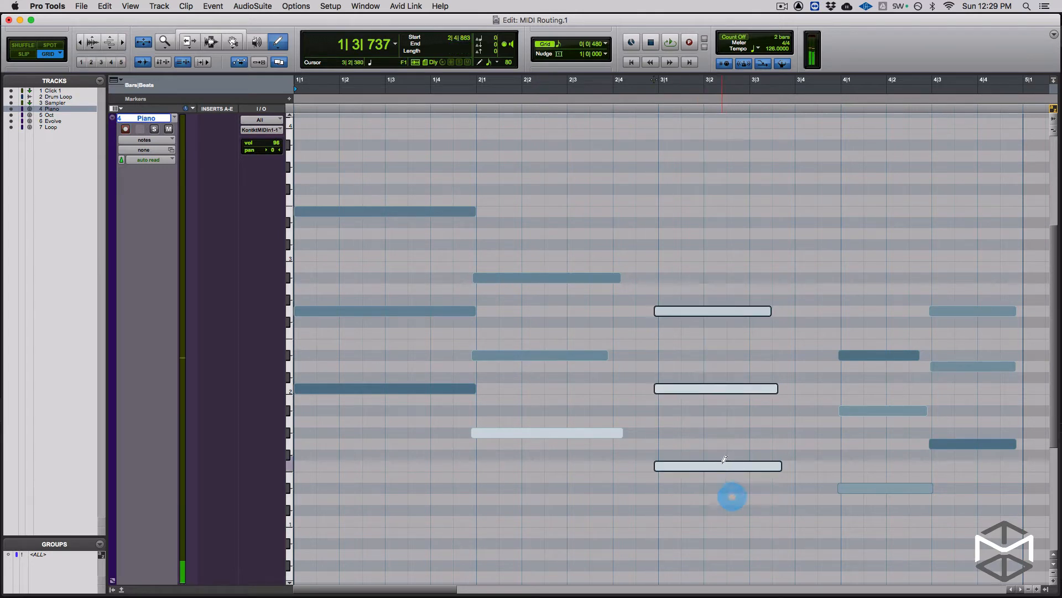
click(737, 465)
key(F7)
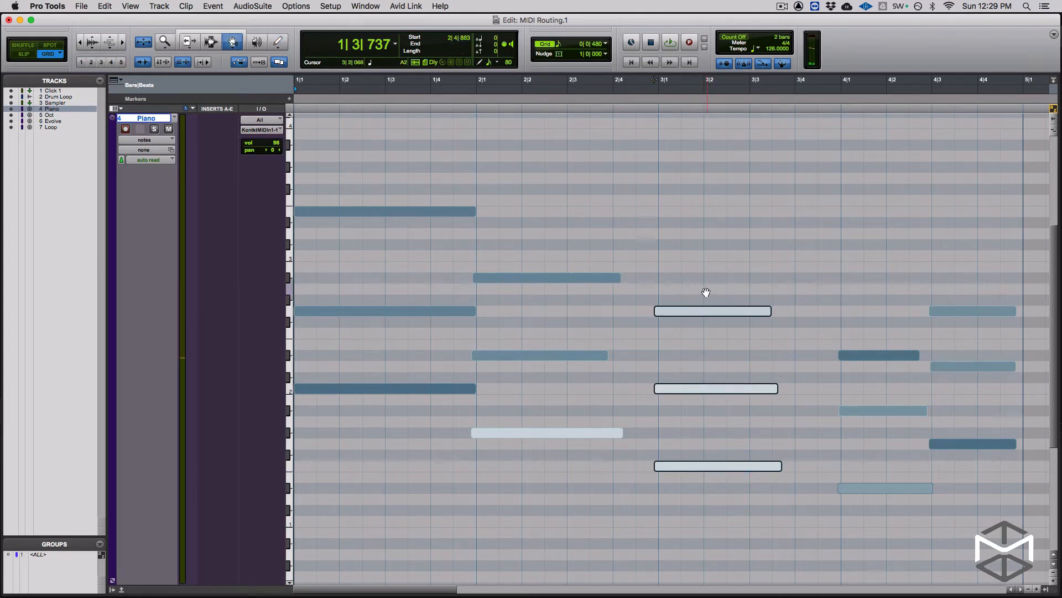
drag(695, 311, 708, 311)
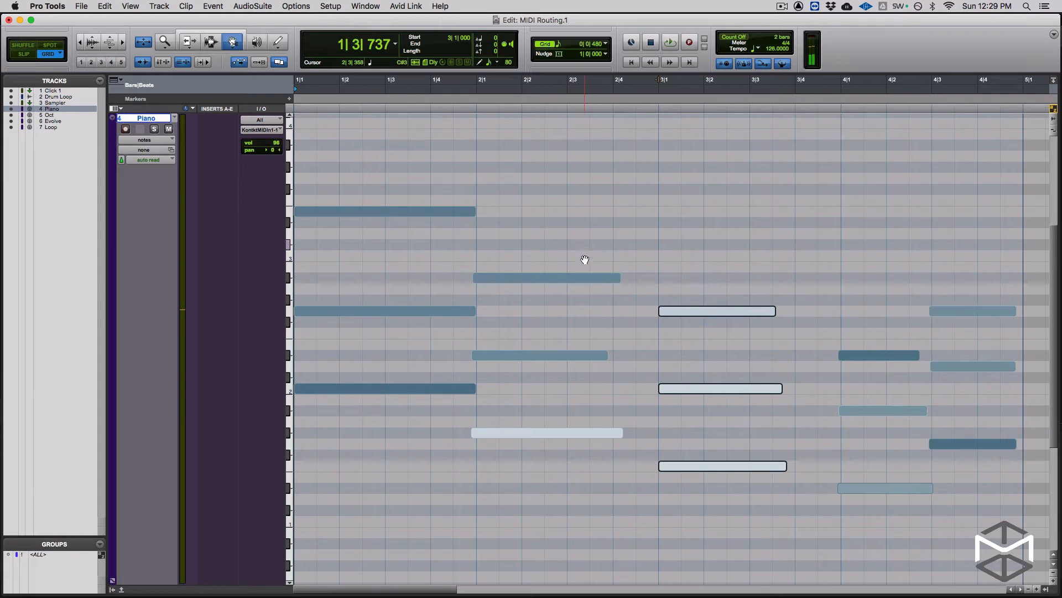
Step: Select the three notes of the second chord and shift them so that the selection starts at 1|4|920
key(F10)
drag(560, 204, 562, 487)
key(F8)
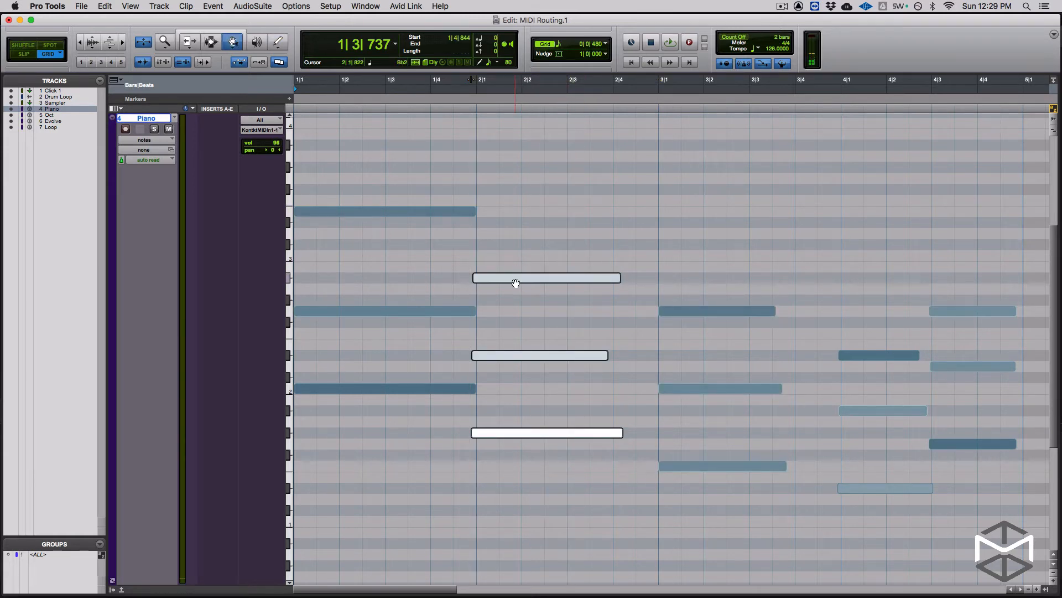
drag(522, 282, 526, 280)
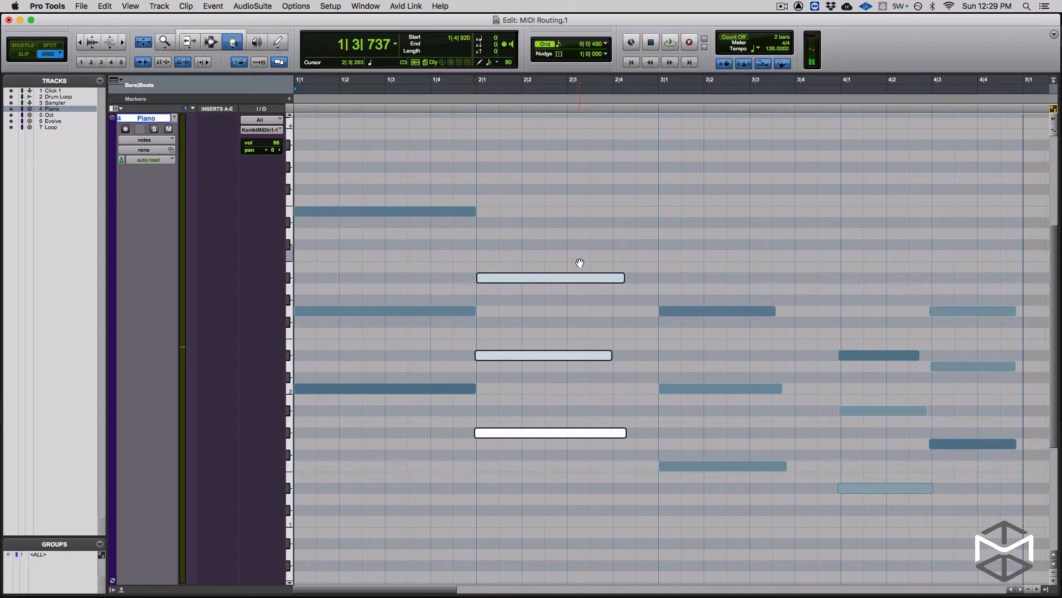
Step: Trim the ends of all second-chord notes out to 3|1|000, extending the shorter middle note separately
key(F6)
drag(619, 275, 648, 278)
click(615, 313)
click(624, 339)
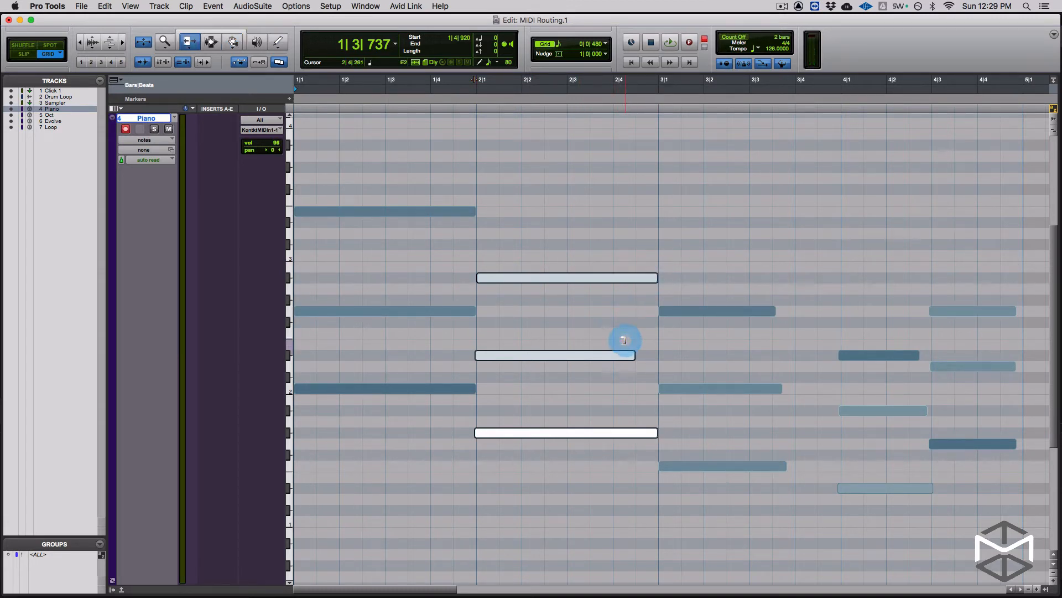
key(F7)
click(625, 341)
key(F5)
key(F6)
drag(631, 355, 646, 363)
Step: Place the edit cursor at 2|4|000 on the Piano track and activate the Smart Tool
key(F8)
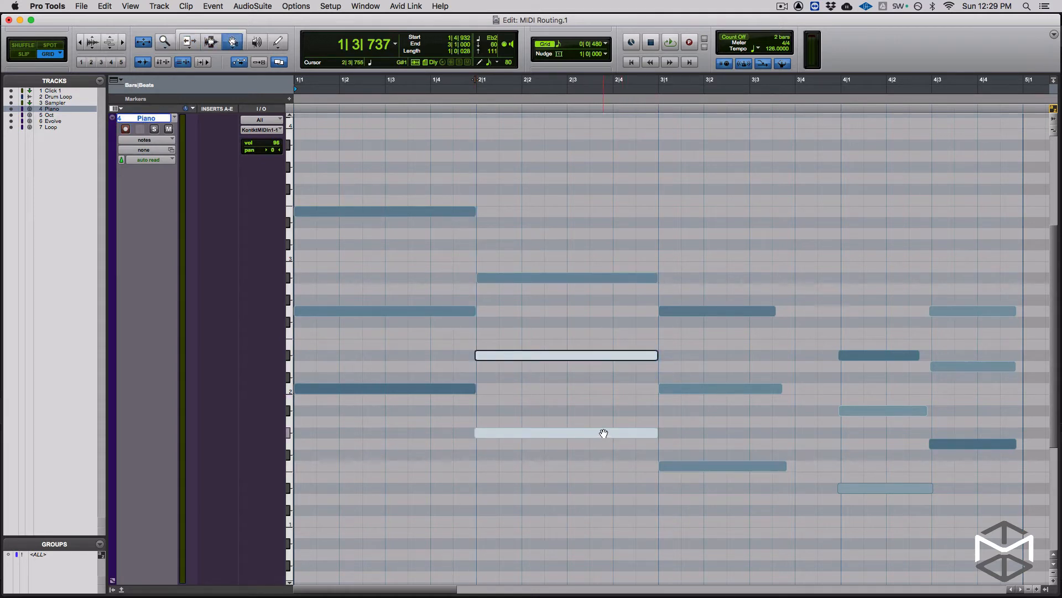
key(F7)
click(600, 432)
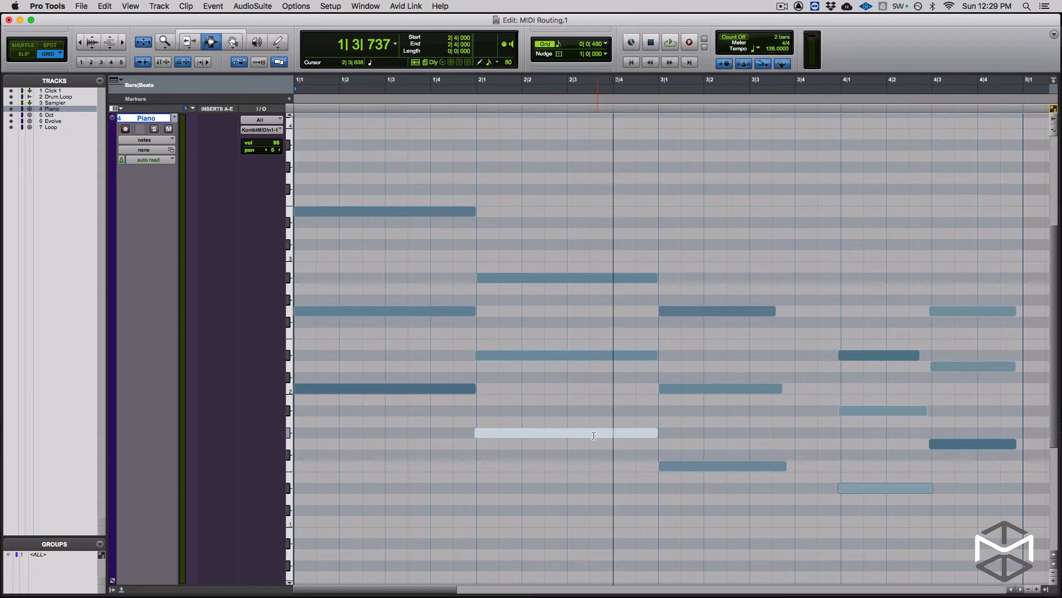
key(F6+F7)
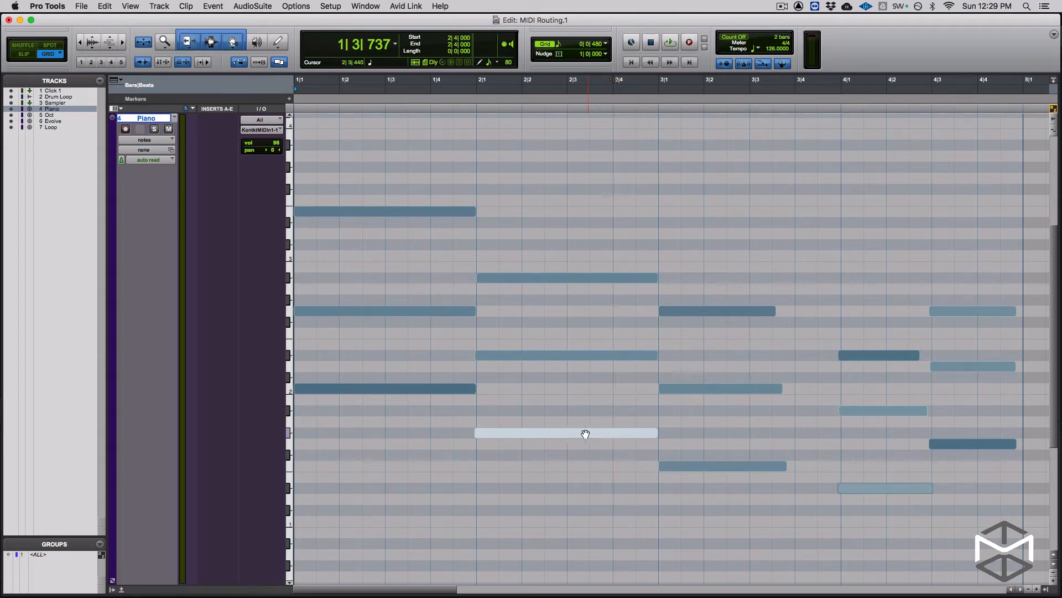
Step: Raise the second chord's lowest note to velocity 127 in velocity view, return to notes view, and activate the Pencil tool
key(ctrl+minus)
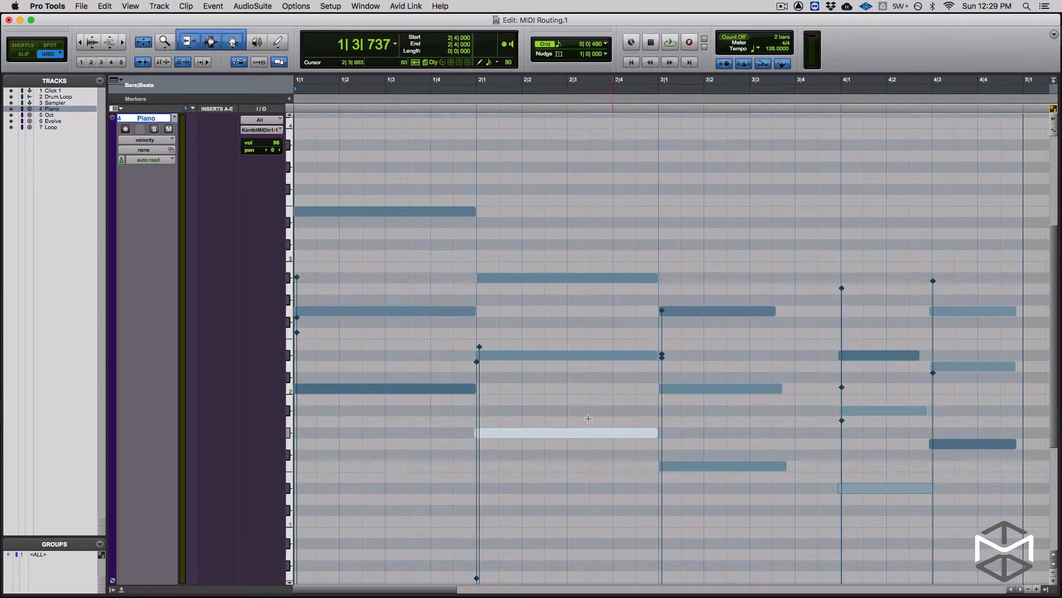
click(577, 437)
scroll(577, 437, down, 4)
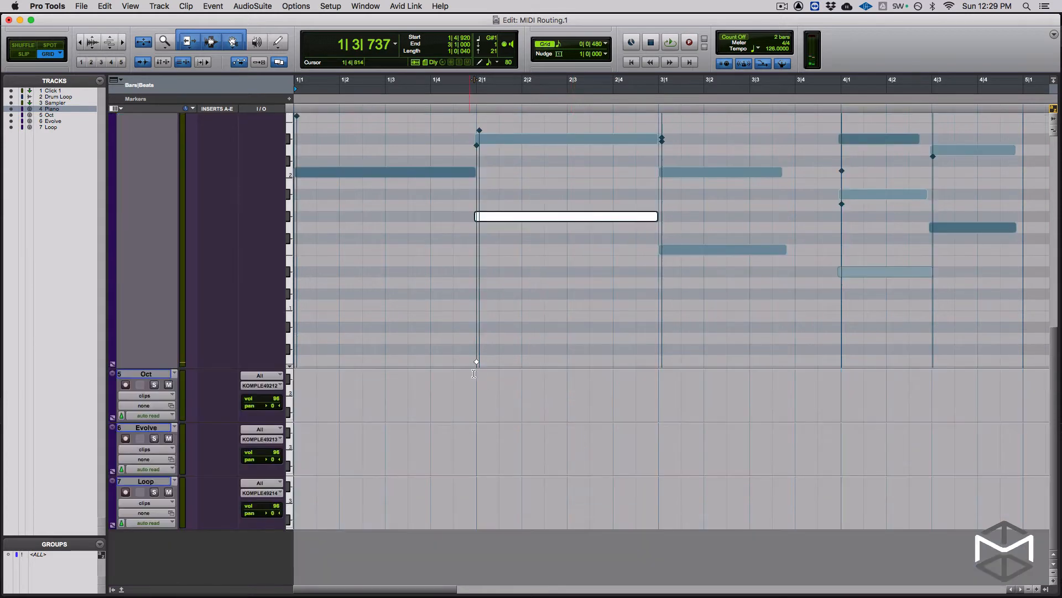
scroll(469, 373, up, 4)
drag(478, 581, 476, 116)
key(ctrl+super+Left)
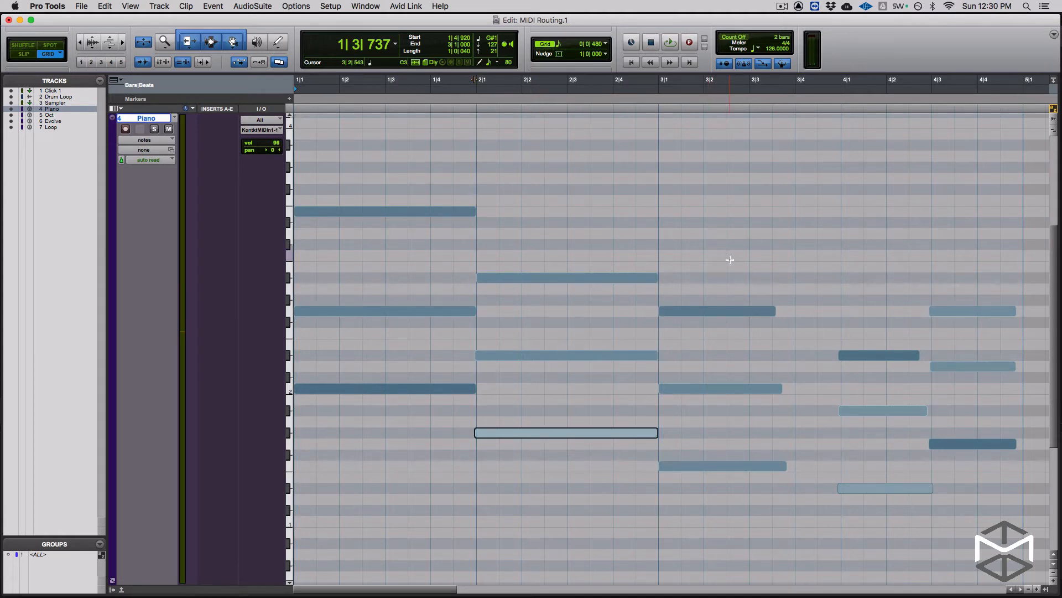
key(F10)
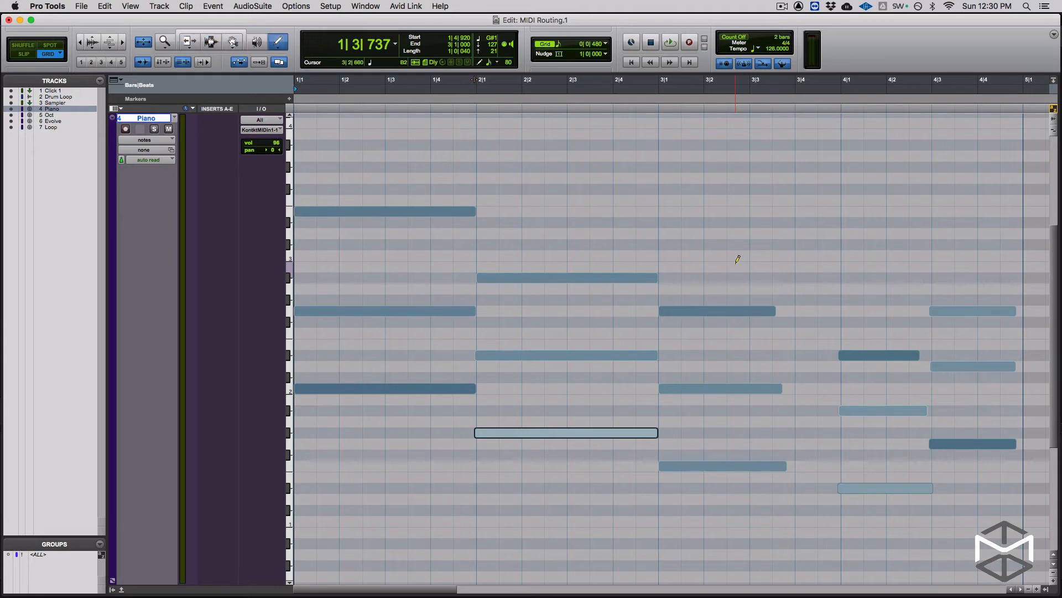
Step: Select the three notes of the third chord at 3|1|000 and extend their ends to 4|1|000
drag(735, 263, 752, 487)
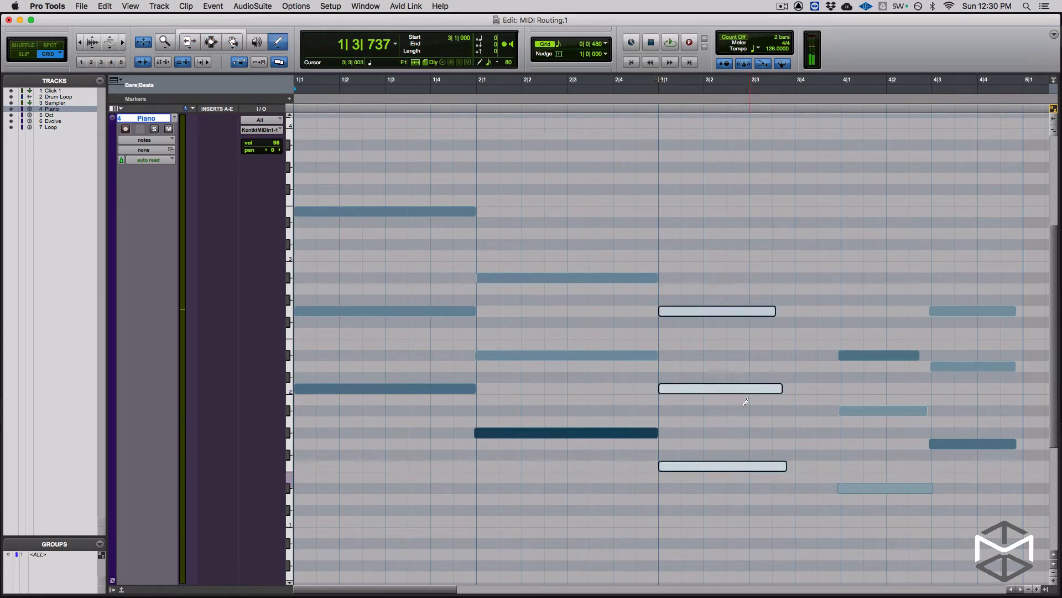
key(F8)
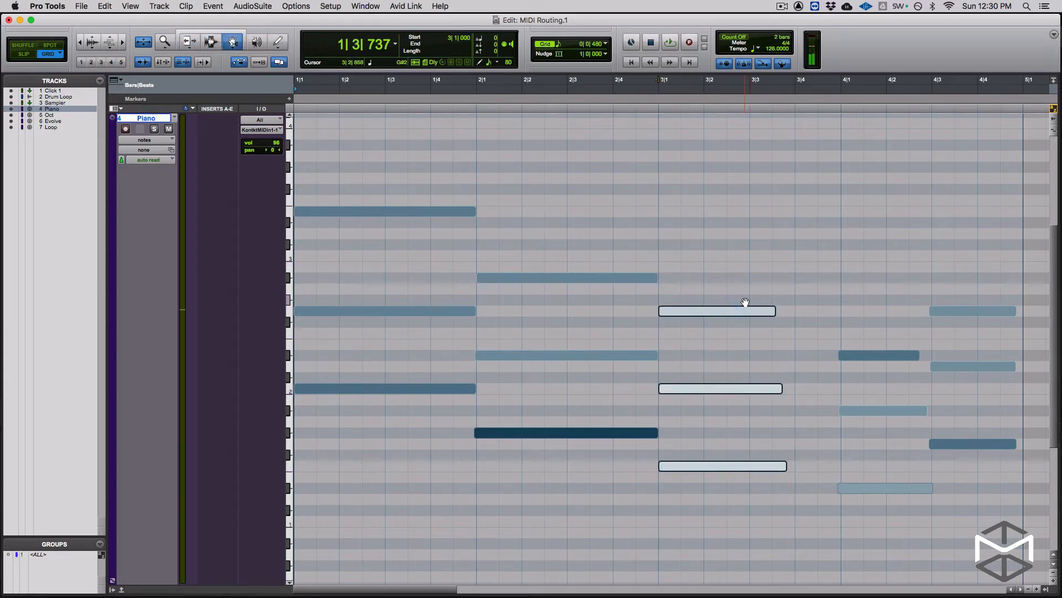
key(F6)
drag(775, 311, 834, 311)
Step: Select the fourth chord's three notes, shift them to start at 4|1|000, and extend their ends to 4|3|000
scroll(817, 340, right, 5)
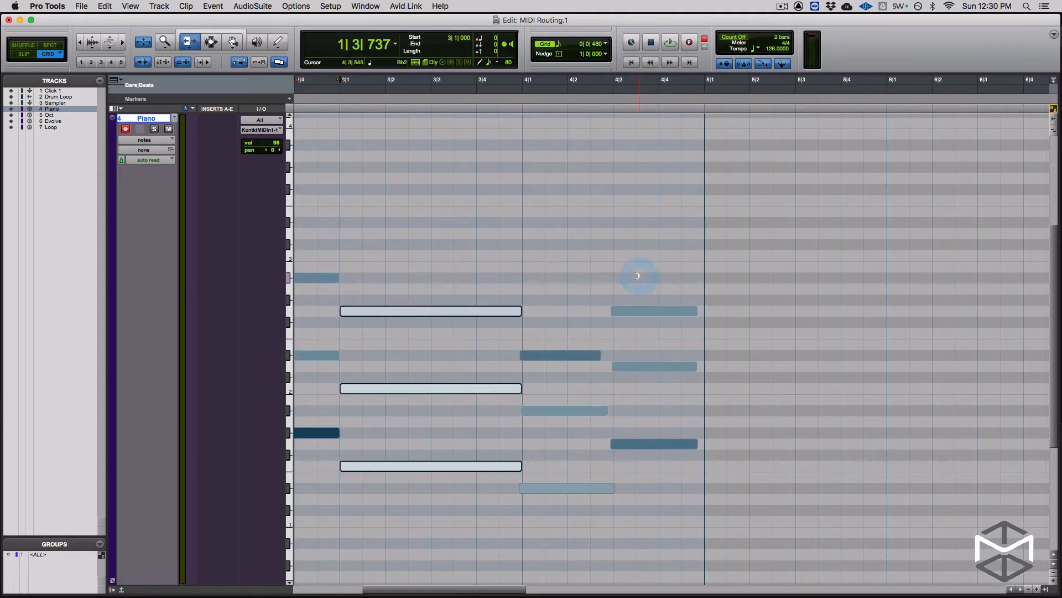
key(F8)
key(F10)
mouse_move(569, 291)
mouse_down()
mouse_move(570, 498)
mouse_move(567, 468)
mouse_up()
key(F8)
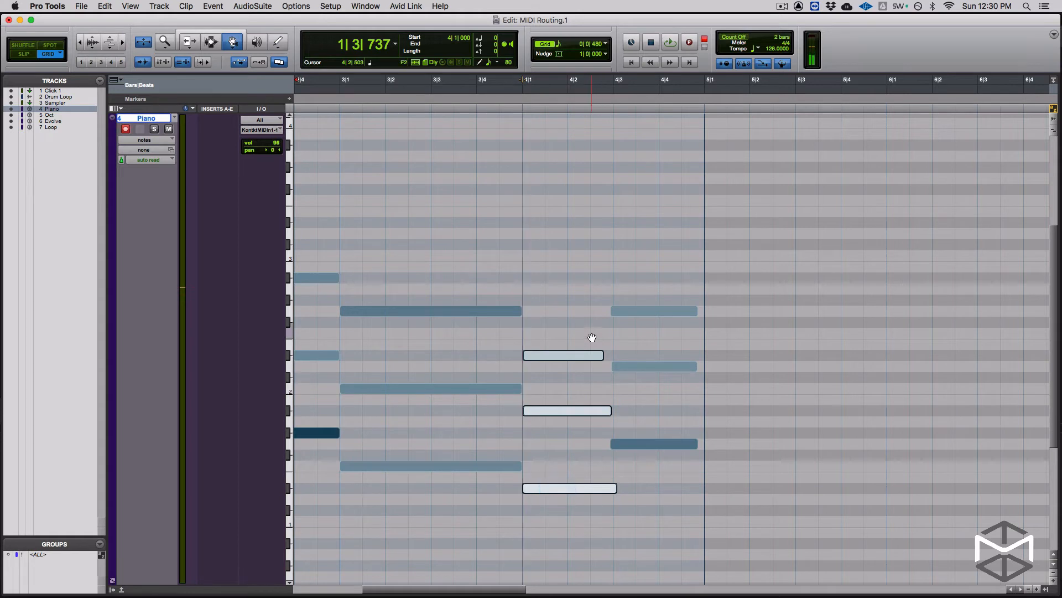
key(F6)
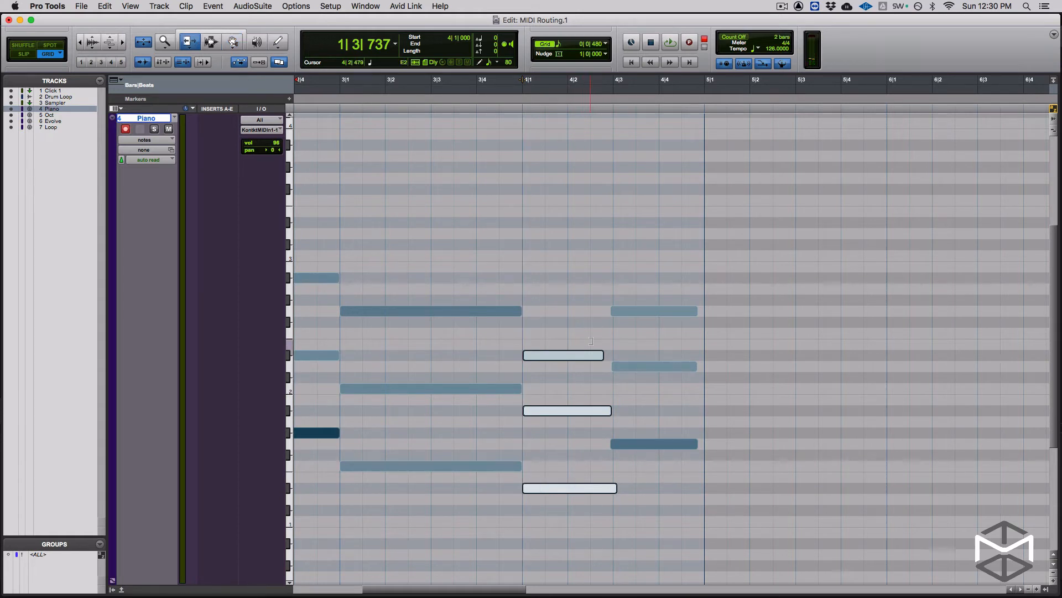
drag(603, 355, 609, 354)
Step: Trim each of the last chord's three notes so it starts at 4|3|000 and ends at 5|1|000
drag(689, 311, 703, 310)
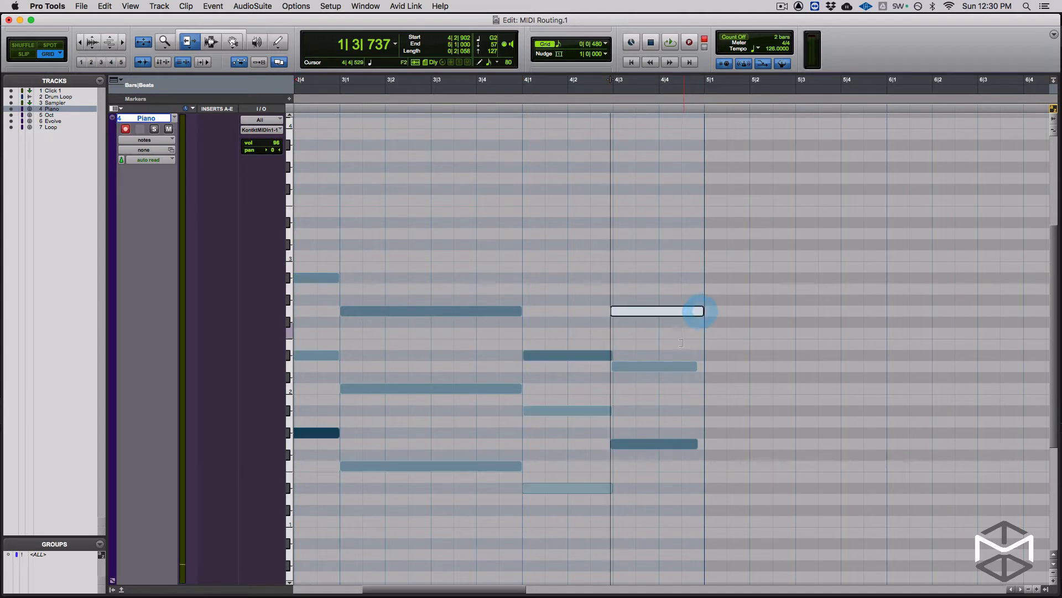
drag(694, 367, 704, 370)
drag(697, 444, 704, 444)
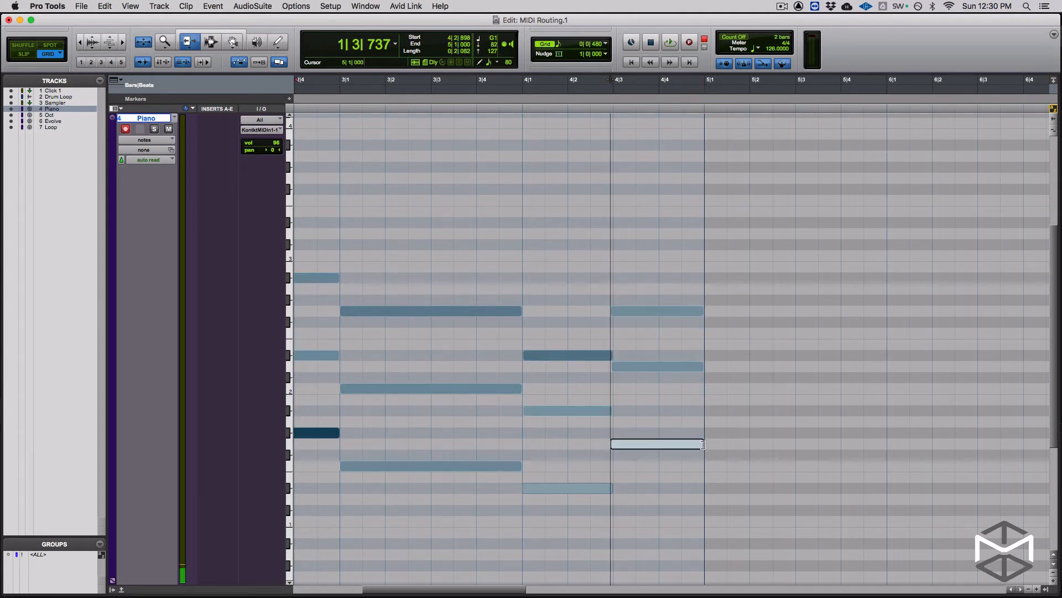
click(618, 443)
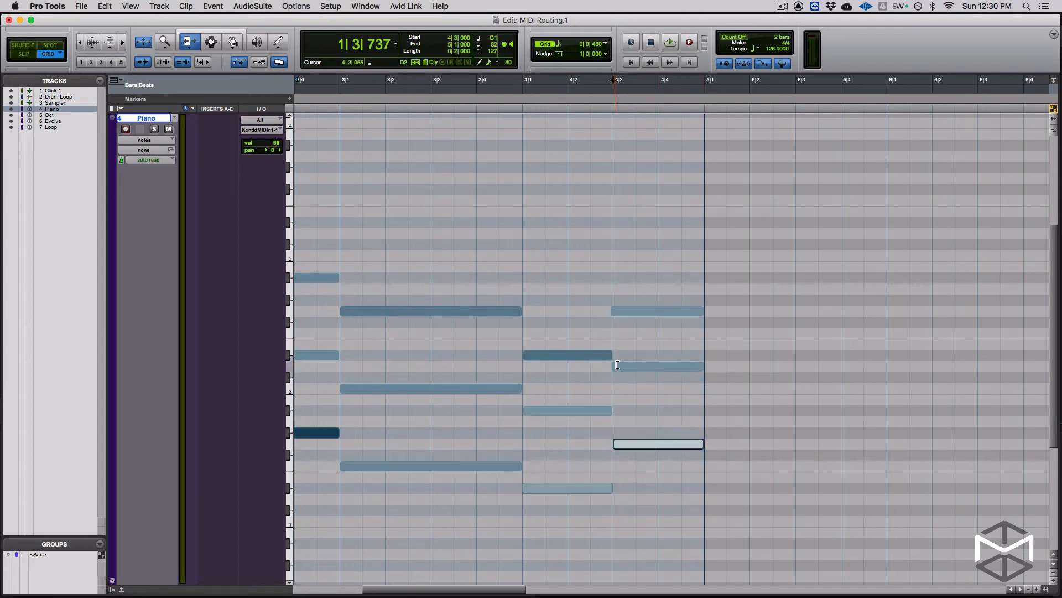
click(616, 365)
click(616, 312)
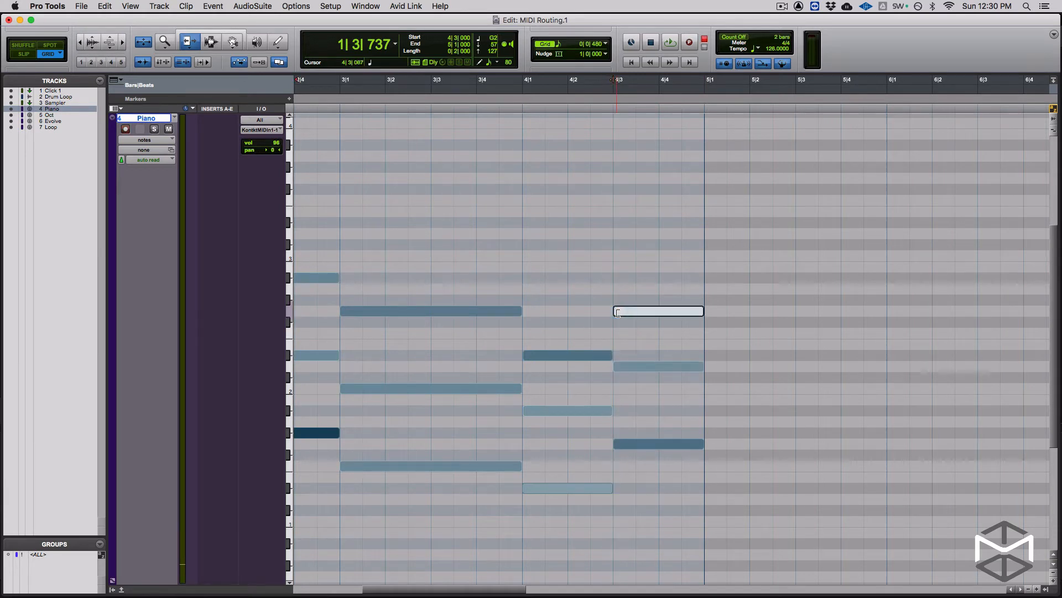
Step: Play the trimmed Piano part from the beginning to check the chord timing, with all chords in view
key(space)
key(super+bracketleft)
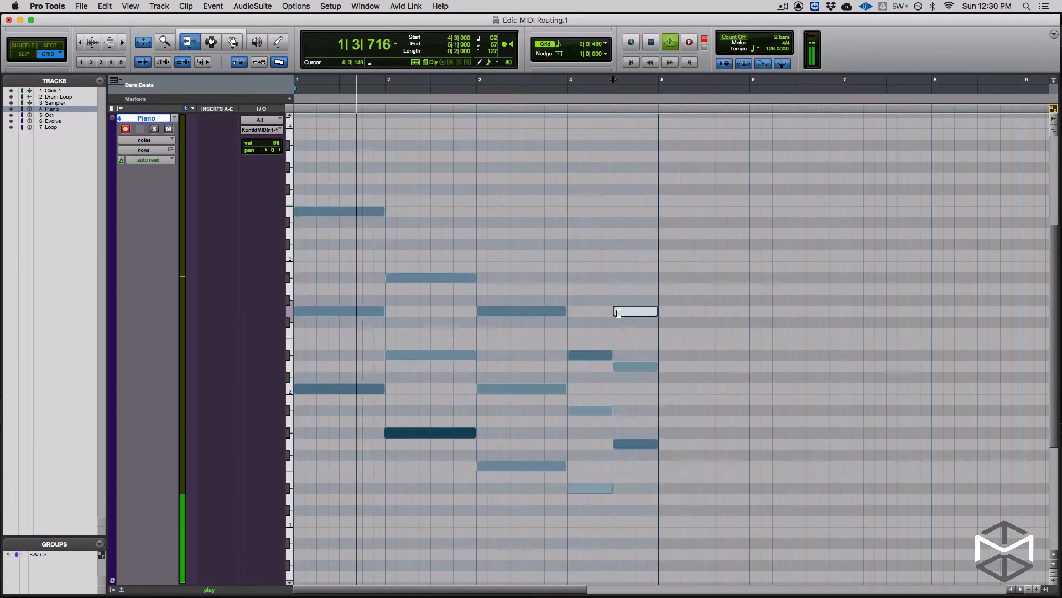
key(space)
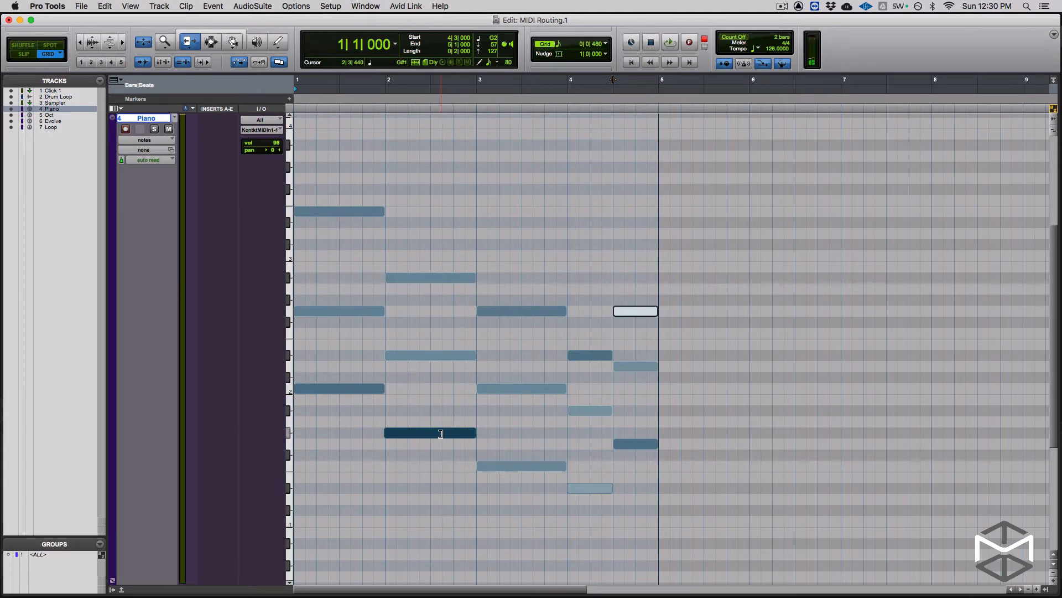
Step: Switch the Piano track to velocity view and set the second chord's lowest note to velocity 58
key(F10)
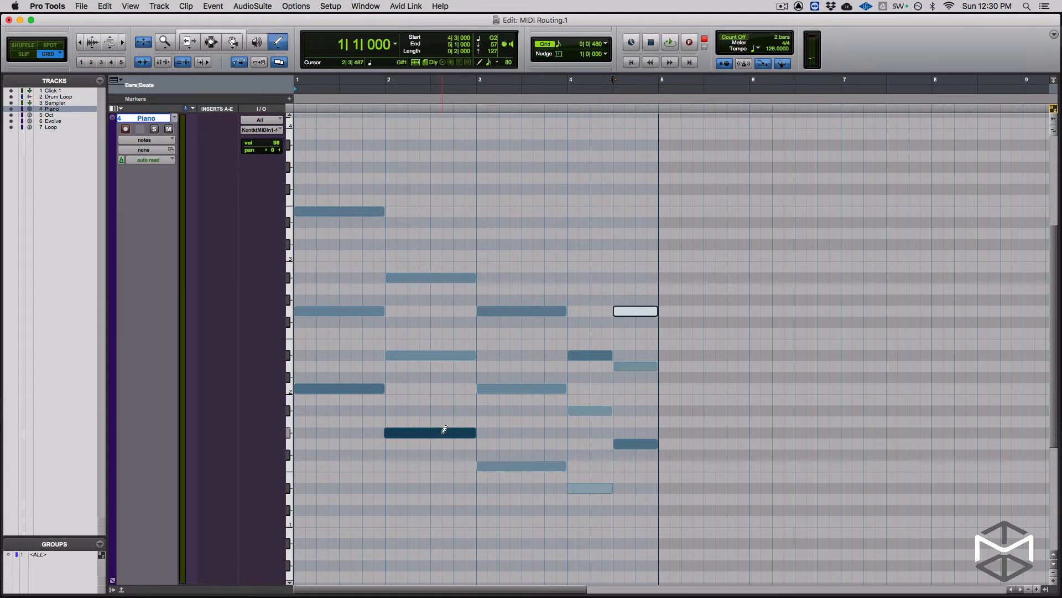
key(ctrl+minus)
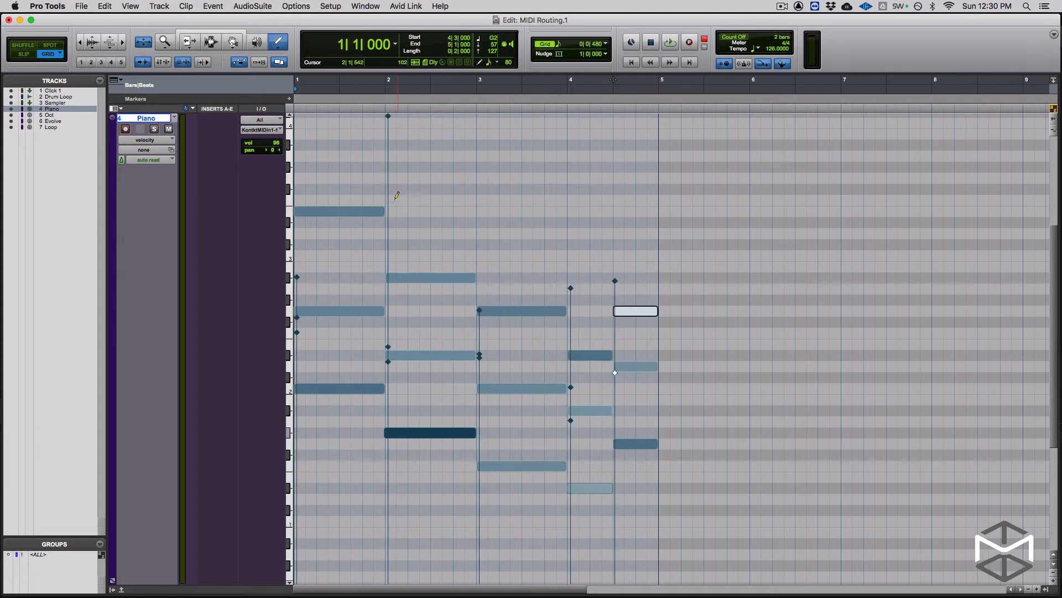
key(F8)
drag(389, 118, 399, 366)
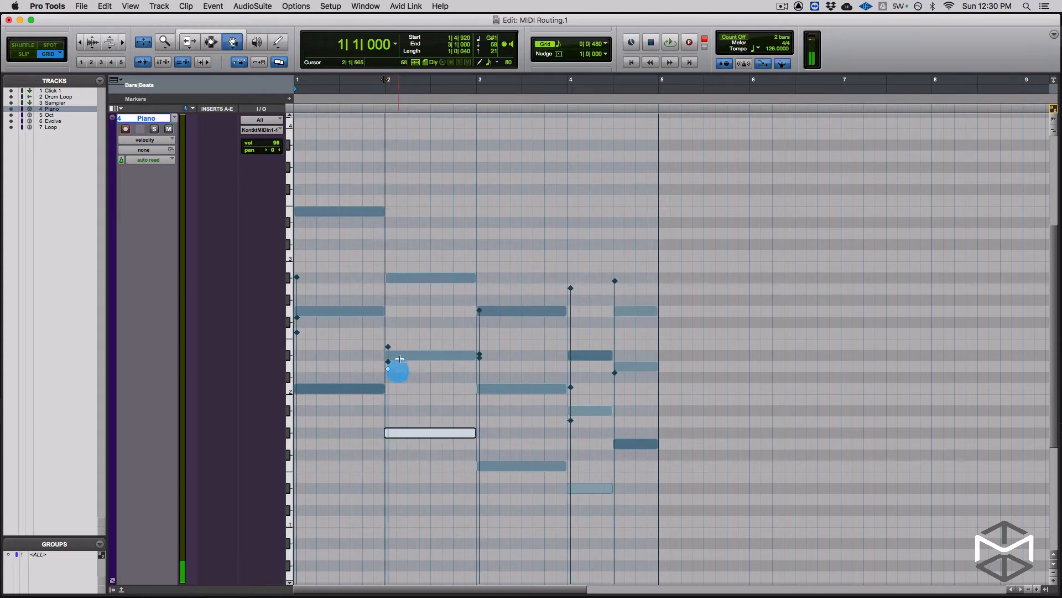
Step: Play the Piano part over the drum loop to audition the chord velocities, and deselect the edited note
key(space)
click(417, 385)
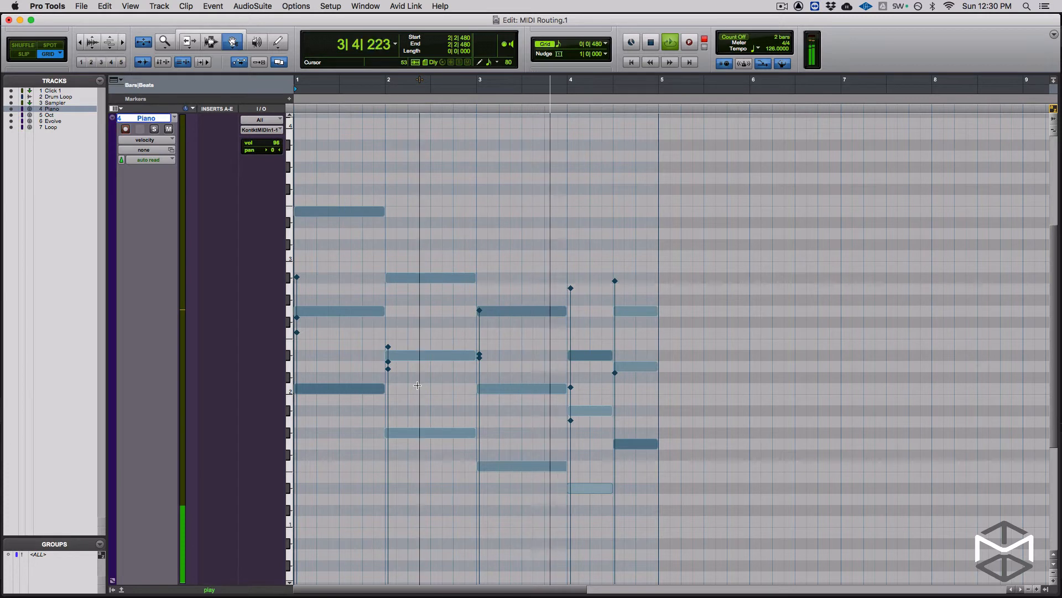
key(space)
Step: Raise the velocities of all three second-chord notes together and play the part back
drag(428, 252, 420, 461)
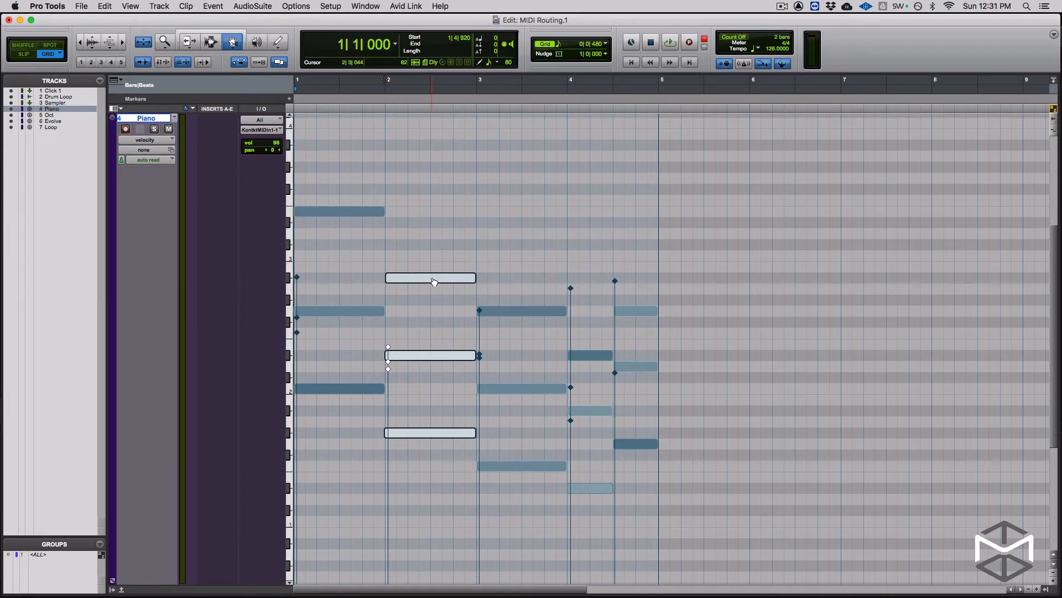
drag(431, 279, 436, 202)
key(space)
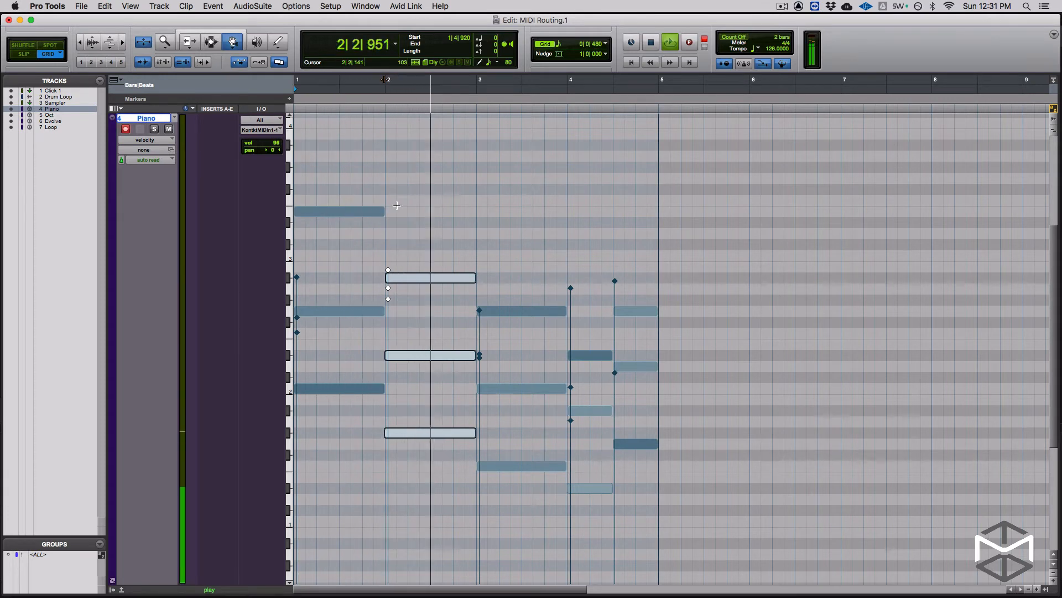
key(space)
Step: Raise the velocities of the first chord's notes and the third chord's notes while auditioning the part
drag(372, 186, 333, 363)
key(space)
drag(520, 295, 512, 509)
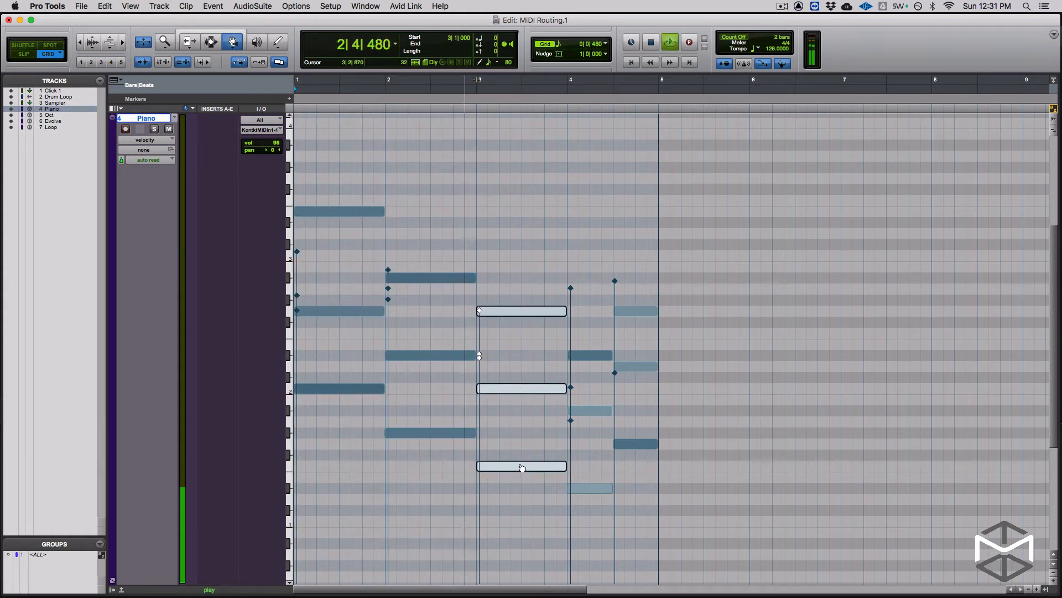
drag(517, 467, 510, 441)
key(space)
Step: Raise the velocities of the last chord's notes together, and set its lowest note to velocity 76
drag(636, 281, 635, 387)
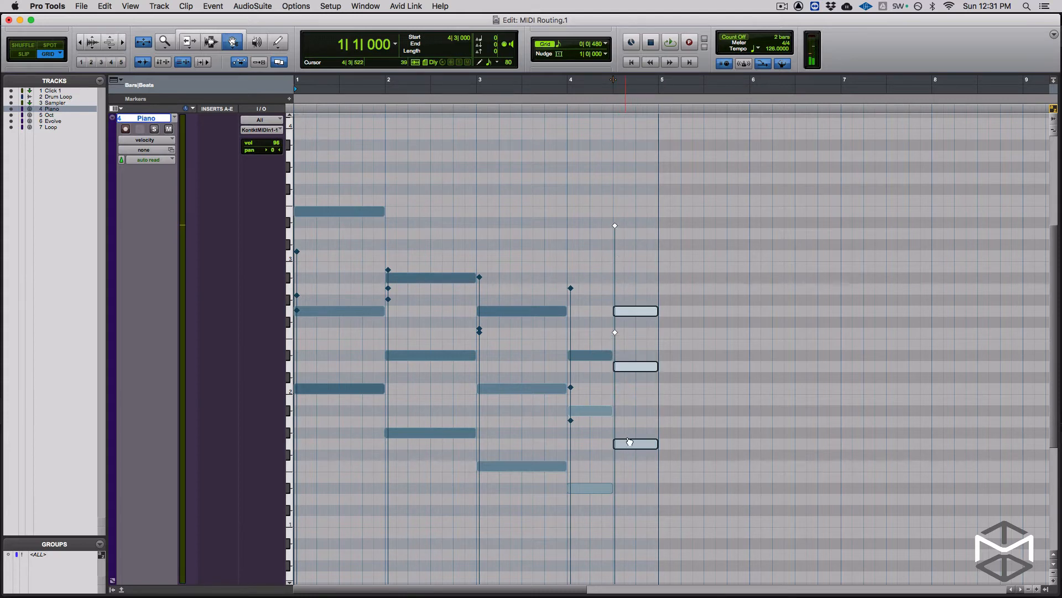
click(655, 411)
click(641, 443)
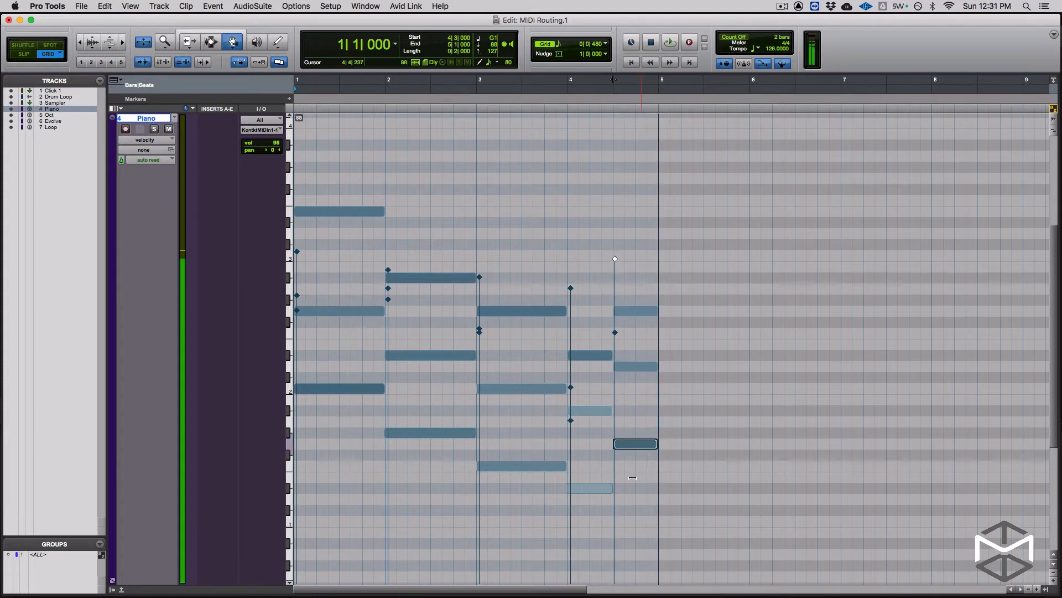
drag(630, 504, 629, 517)
Step: Raise the velocities of the fourth chord's three notes together during playback
key(space)
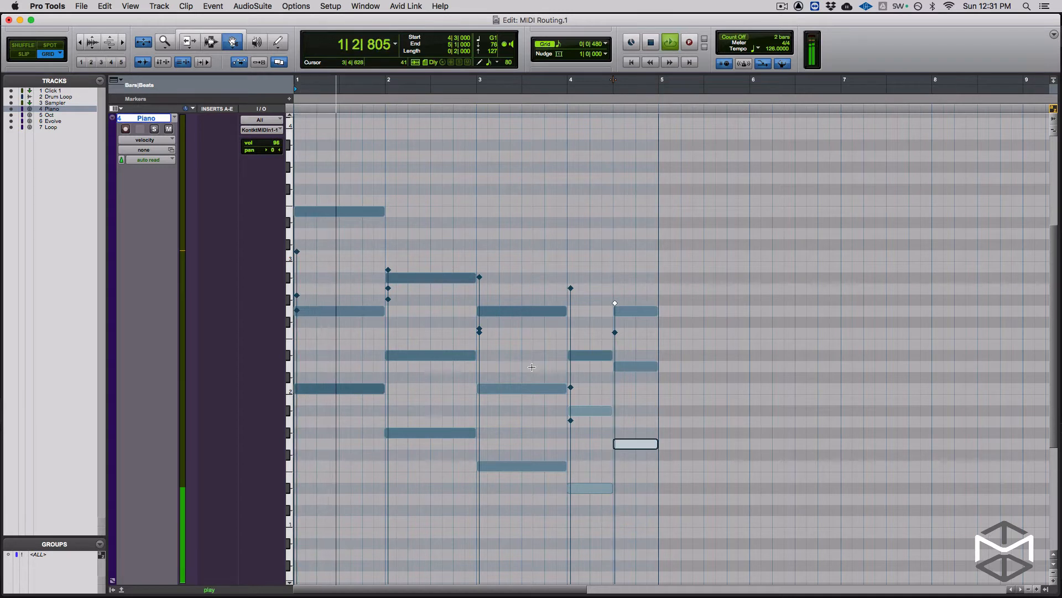
drag(585, 320, 586, 492)
drag(575, 388, 574, 361)
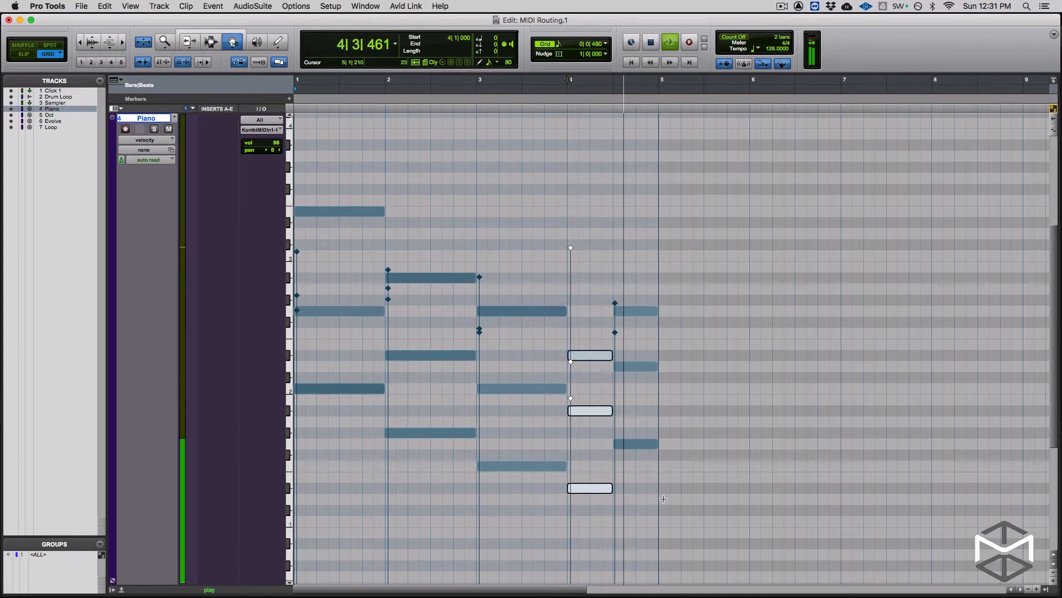
key(space)
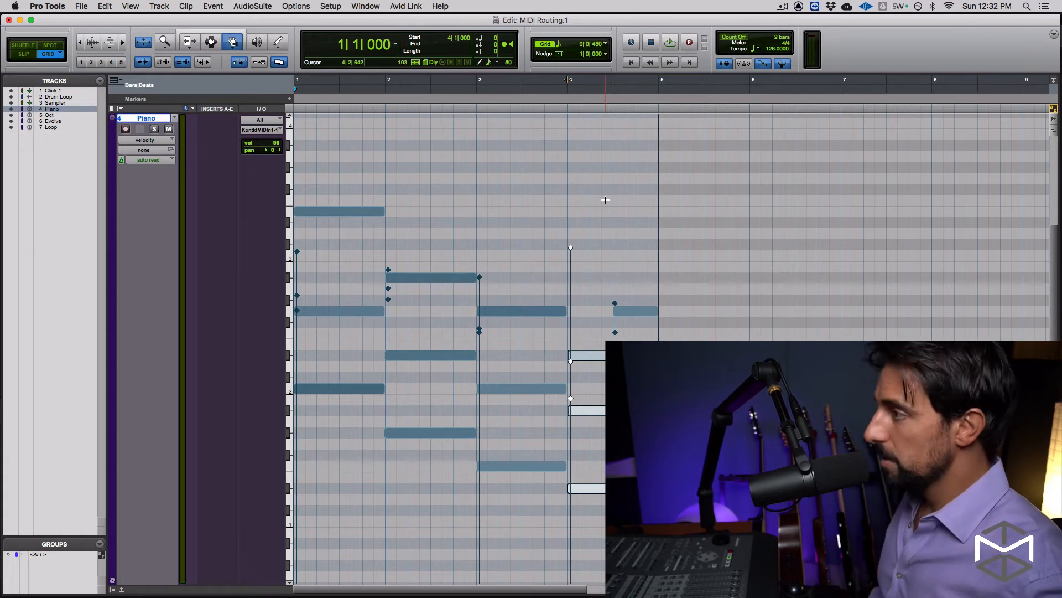
Step: Return to the full track view and duplicate the Piano-01 clip three times to fill the drum loop's length
key(ctrl+e)
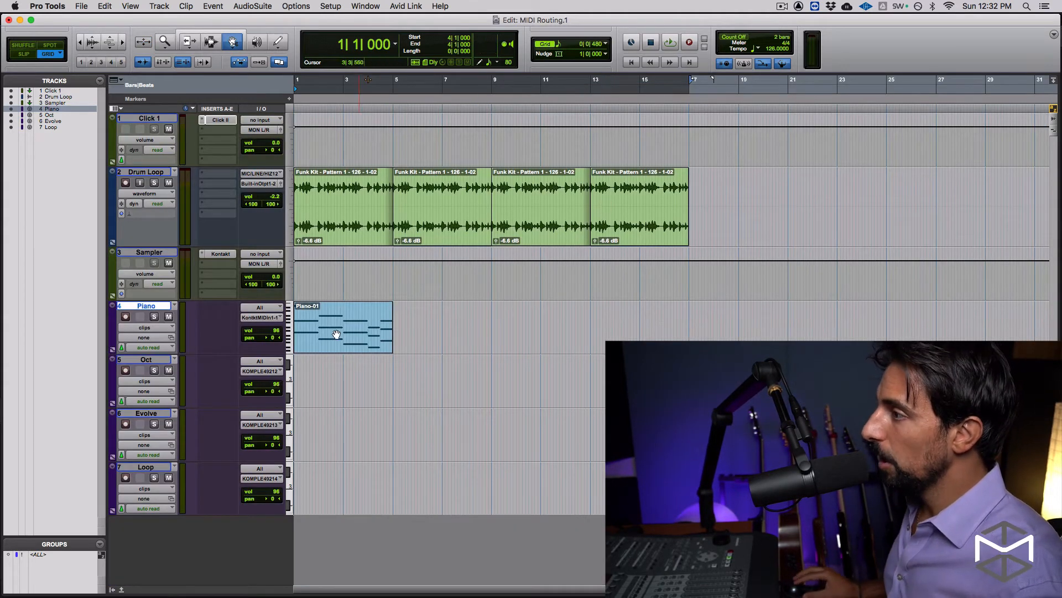
click(342, 337)
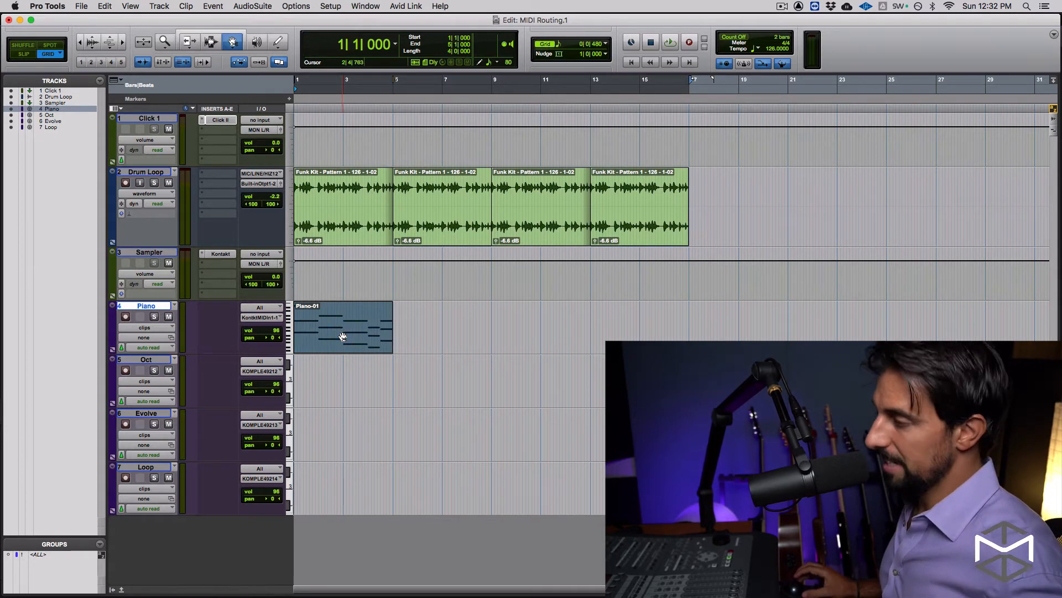
key(super+d)
key(super+d)
key(super+d)
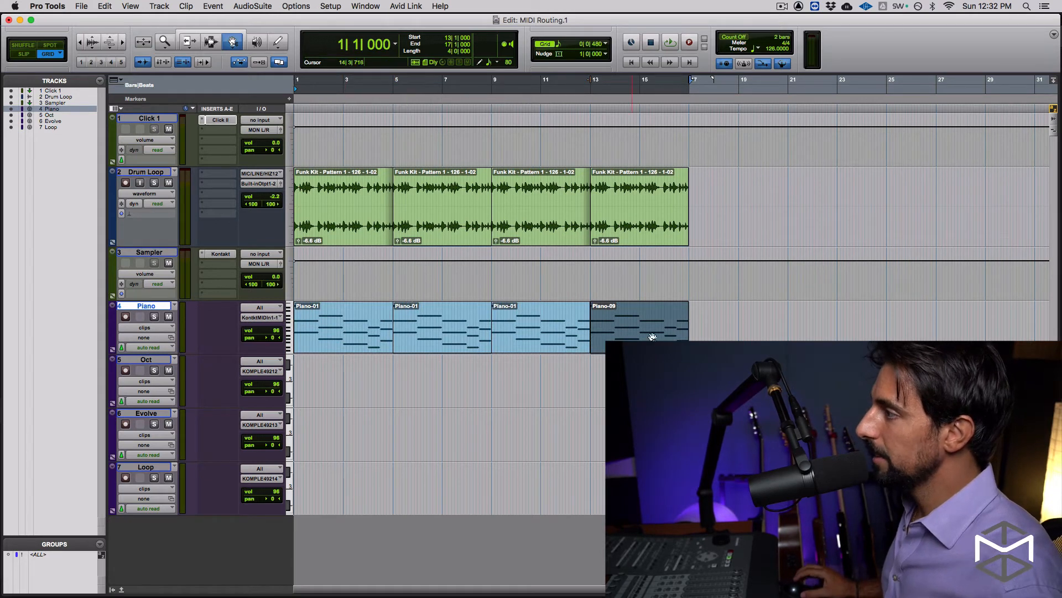
Step: Place the edit cursor at 14|3|000 on the Piano track and play the arrangement from the beginning
key(F7)
click(627, 310)
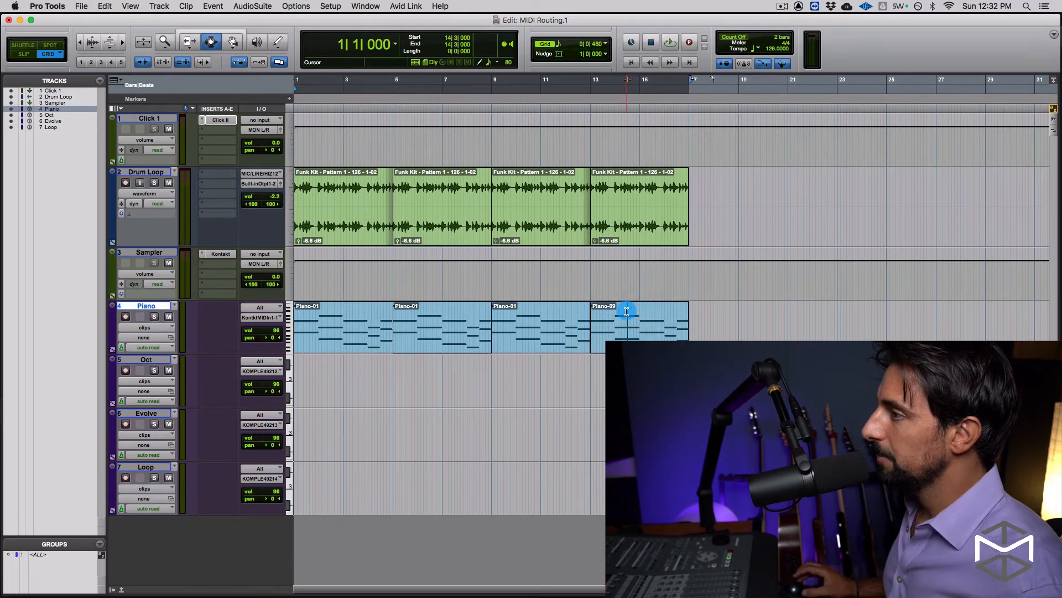
key(space)
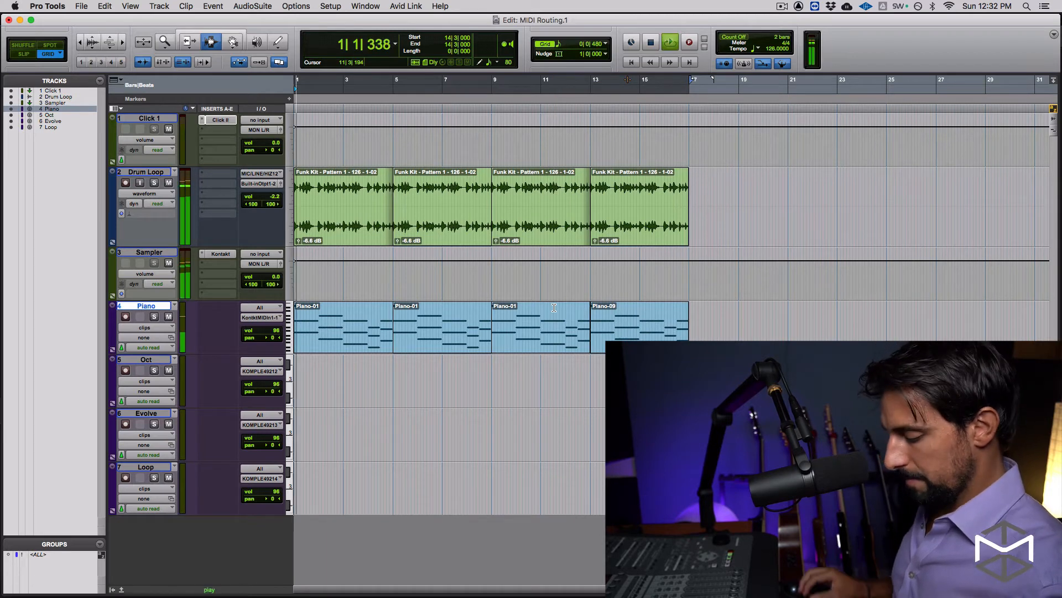
Step: Stop playback, expand the Piano track to its note view, and copy the chord at bar 5 to bar 17
key(ctrl+e)
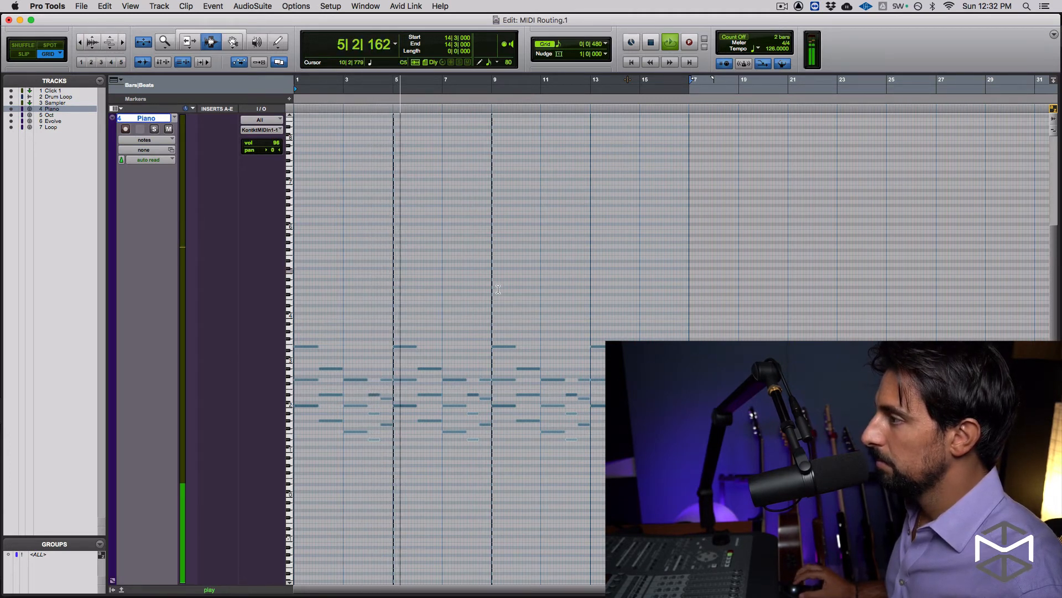
key(space)
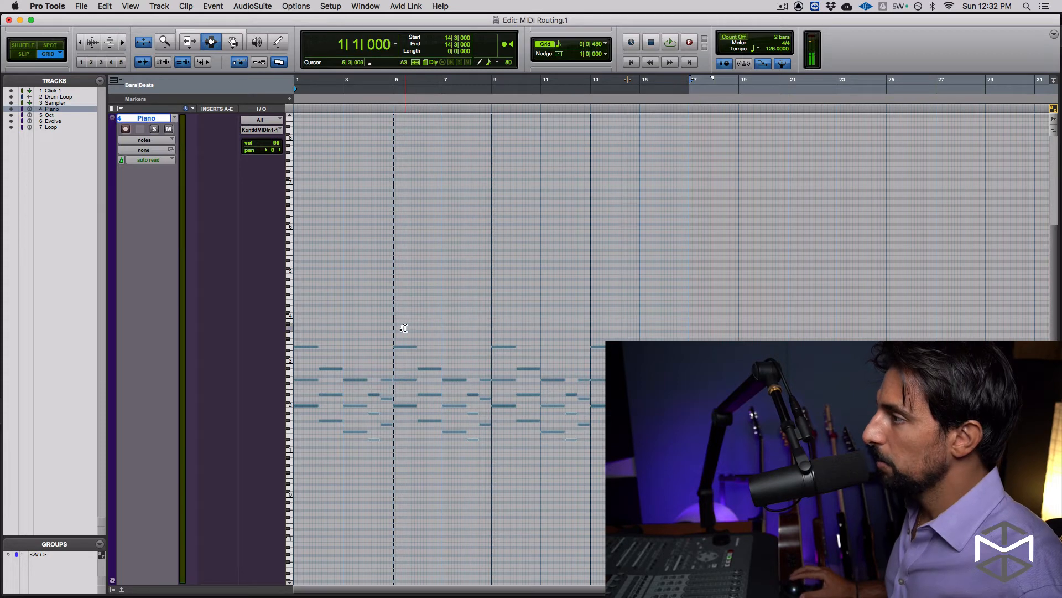
scroll(405, 327, down, 1)
scroll(399, 330, up, 5)
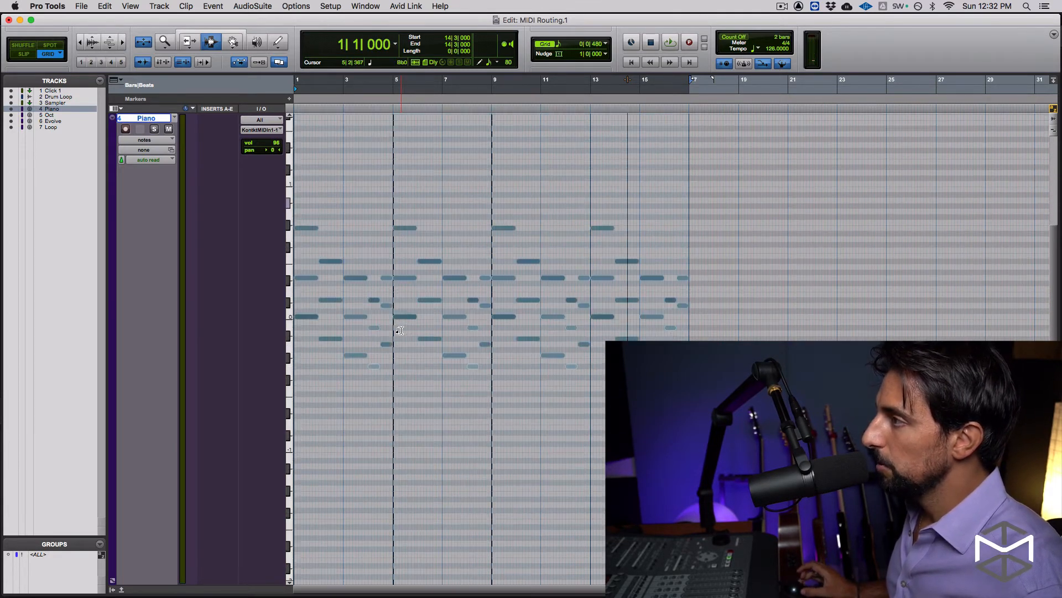
scroll(399, 330, down, 5)
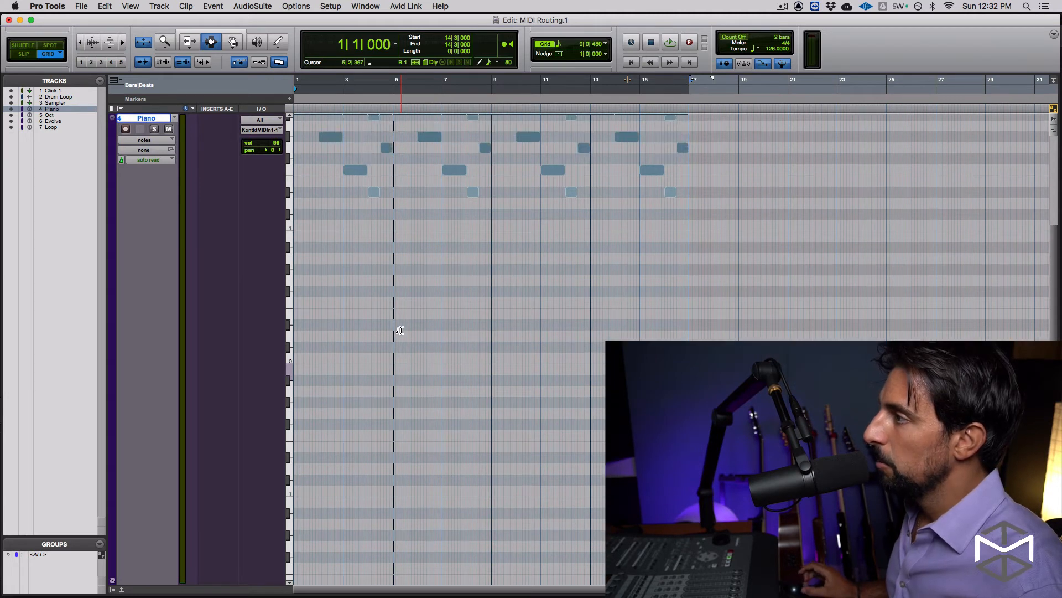
scroll(400, 331, up, 6)
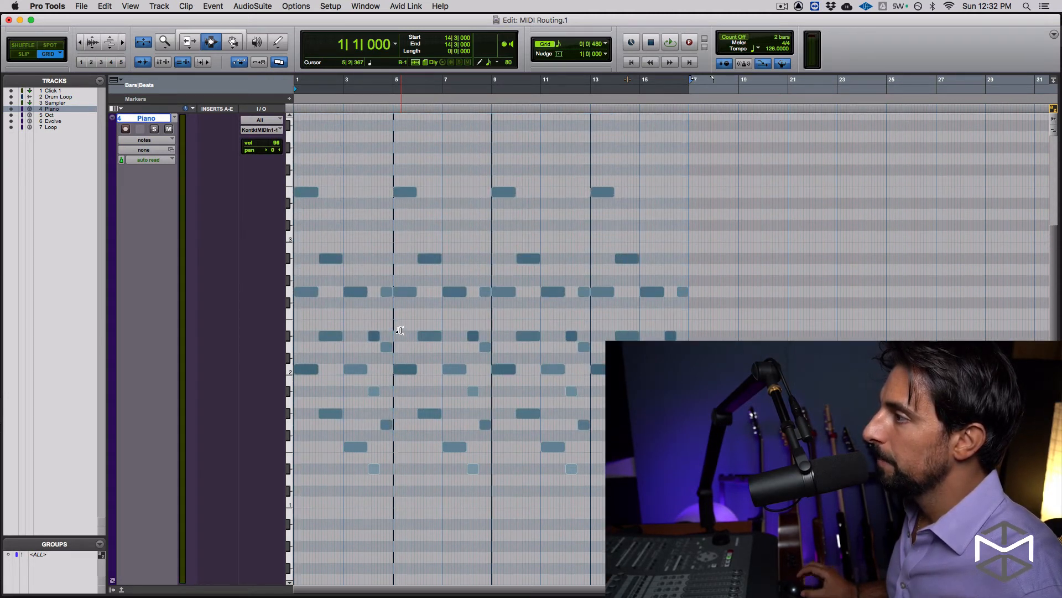
key(F10)
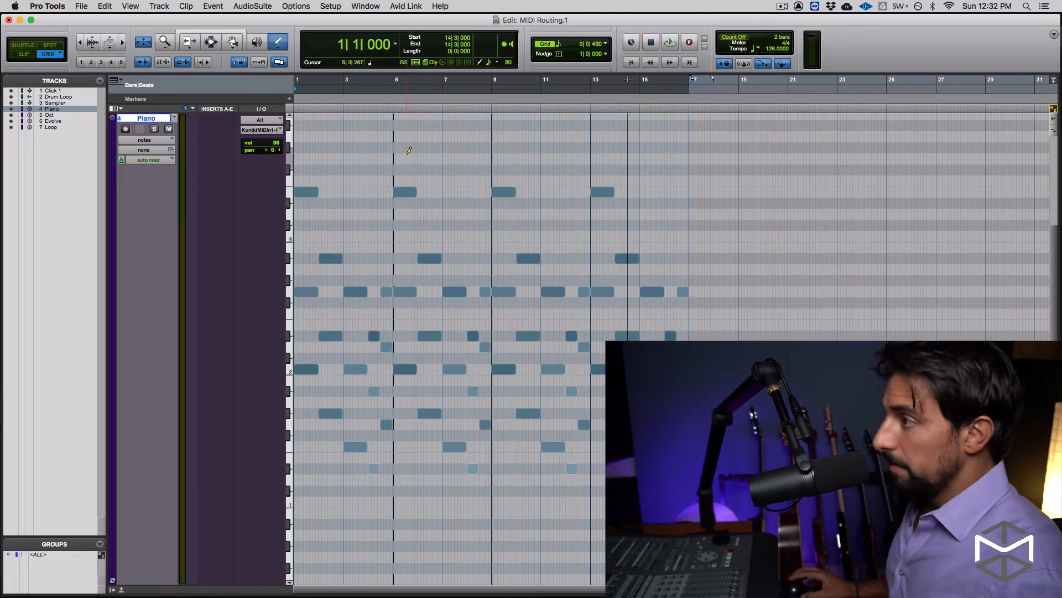
drag(407, 157, 406, 386)
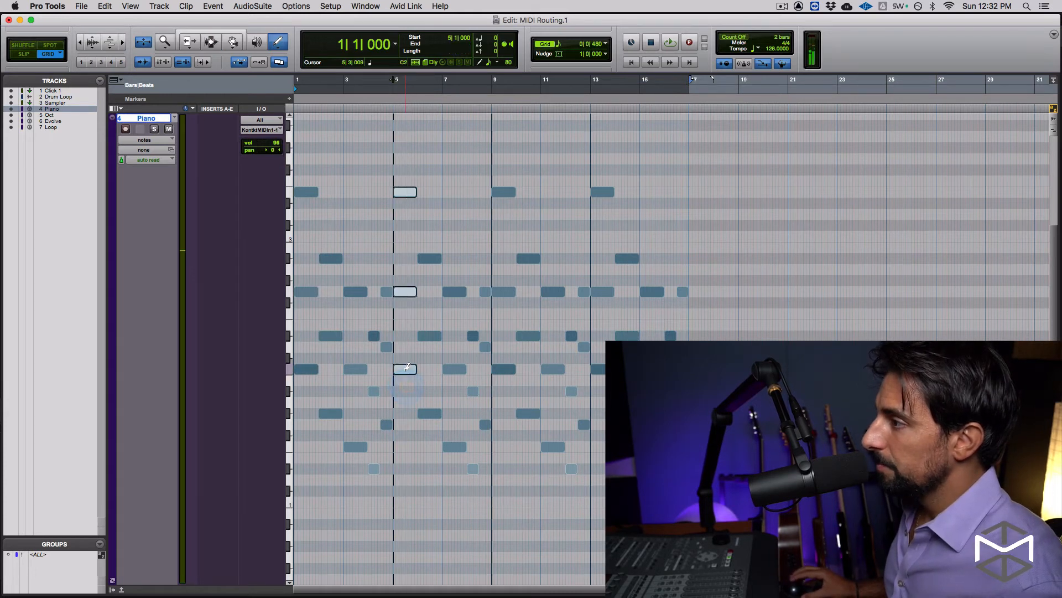
key(F8)
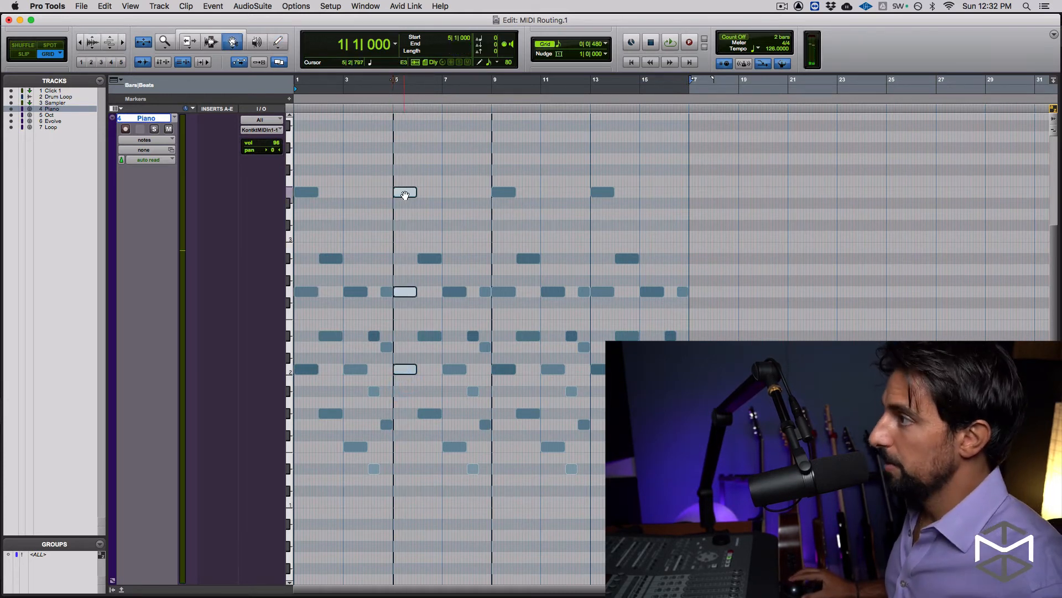
drag(405, 195, 706, 231)
key(super+z)
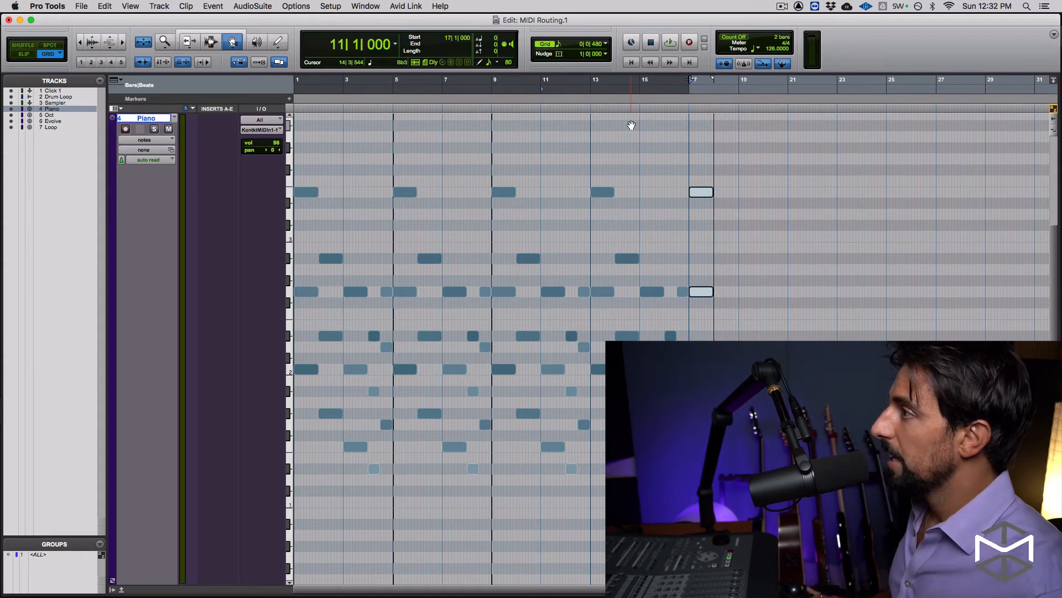
Step: Play the arrangement's last bars to hear the added chord at bar 17
key(space)
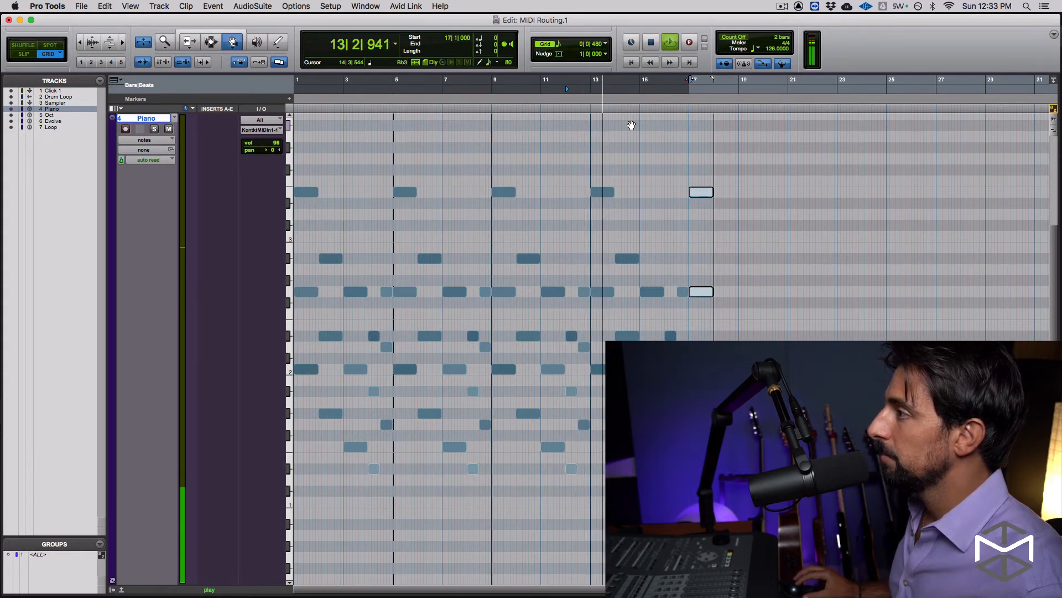
key(space)
key(KP_1)
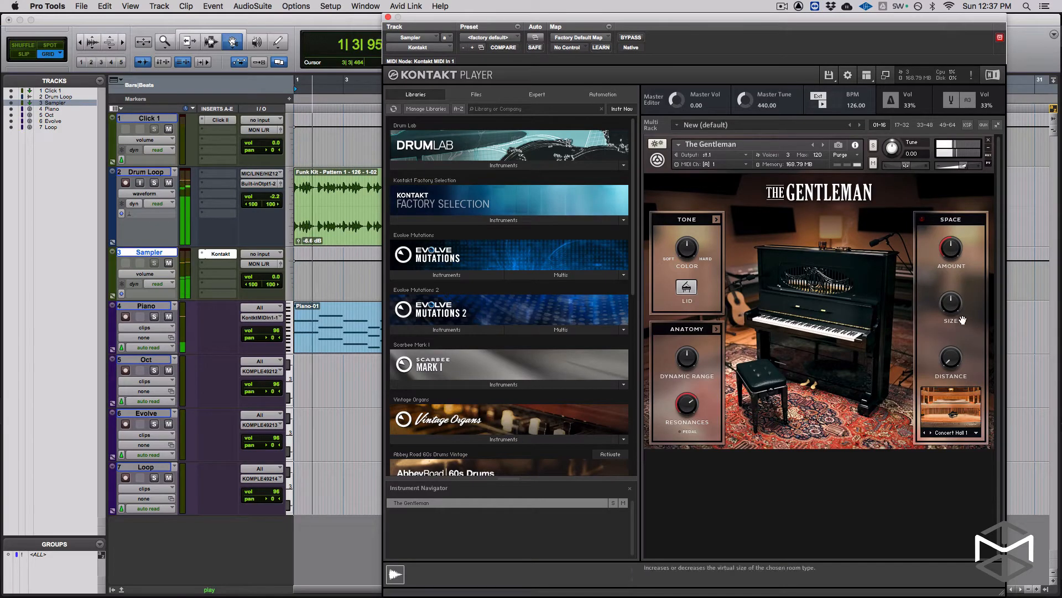
Step: Turn on the Space reverb of The Gentleman and set its acoustic space to Concert Hall 3
click(921, 219)
click(921, 219)
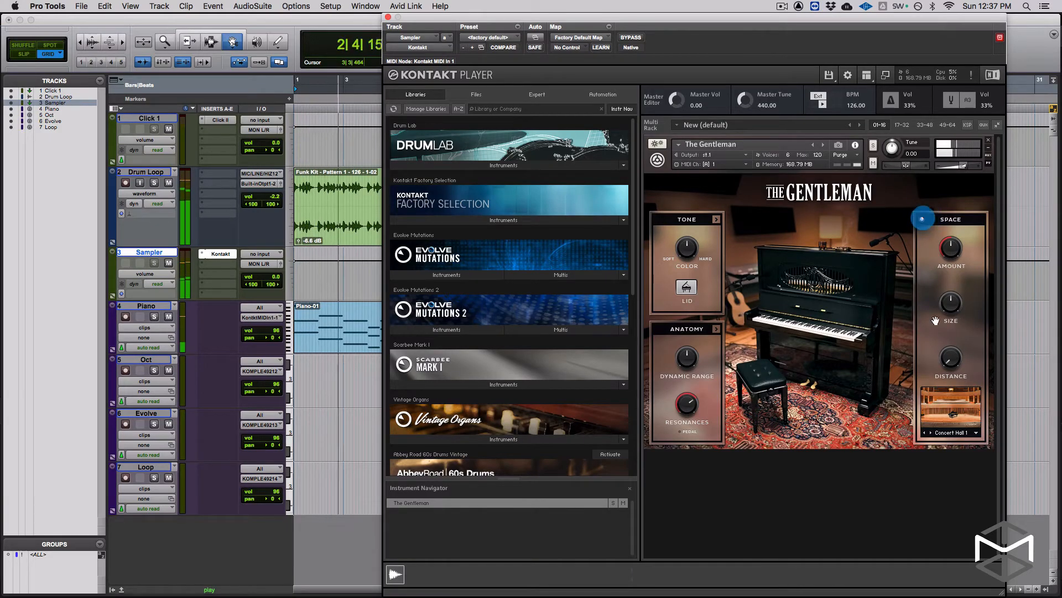
click(976, 432)
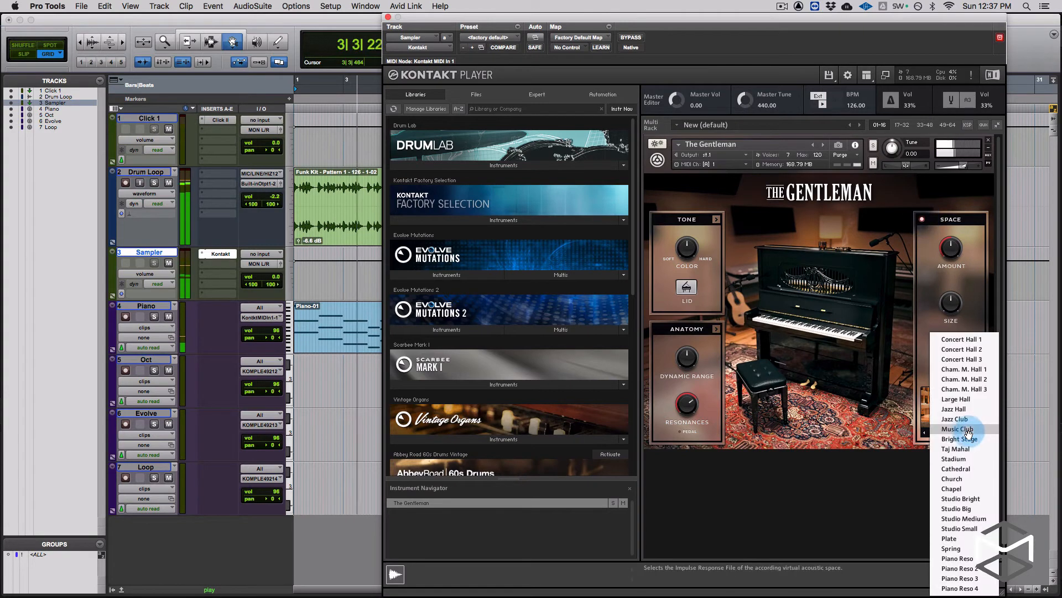
click(979, 379)
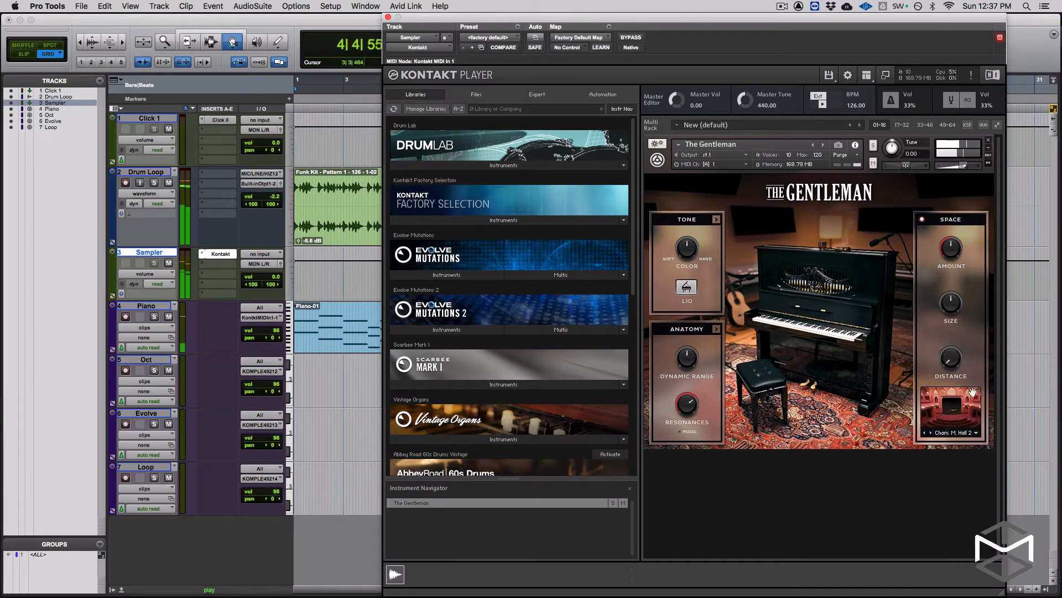
click(924, 433)
click(924, 433)
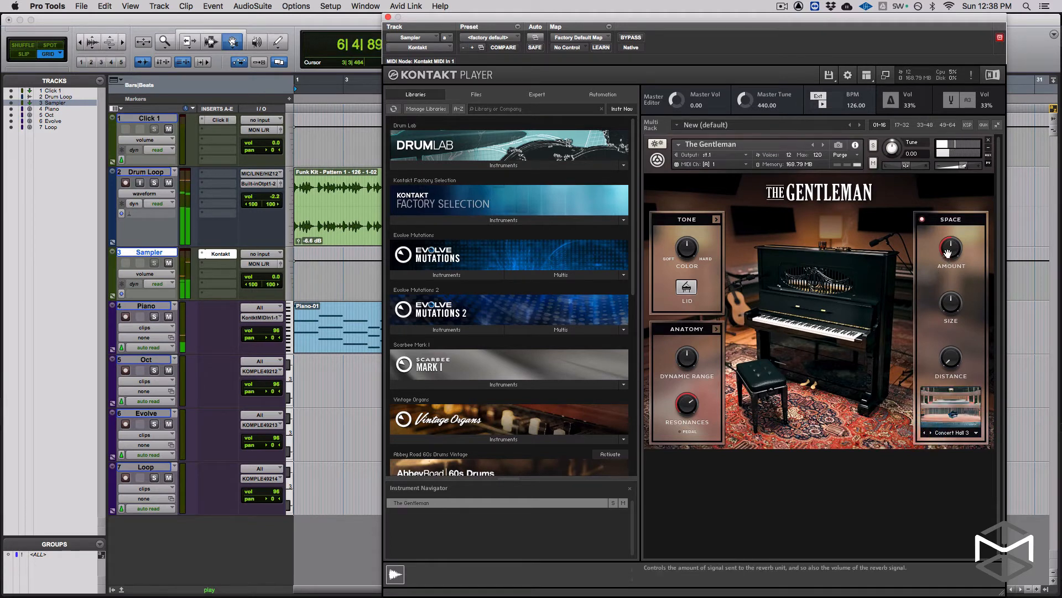
Step: Raise the Space reverb's Amount, Size and Distance during playback, and switch the reverb off and on to compare
drag(951, 241, 953, 234)
drag(950, 307, 956, 283)
drag(950, 354, 951, 341)
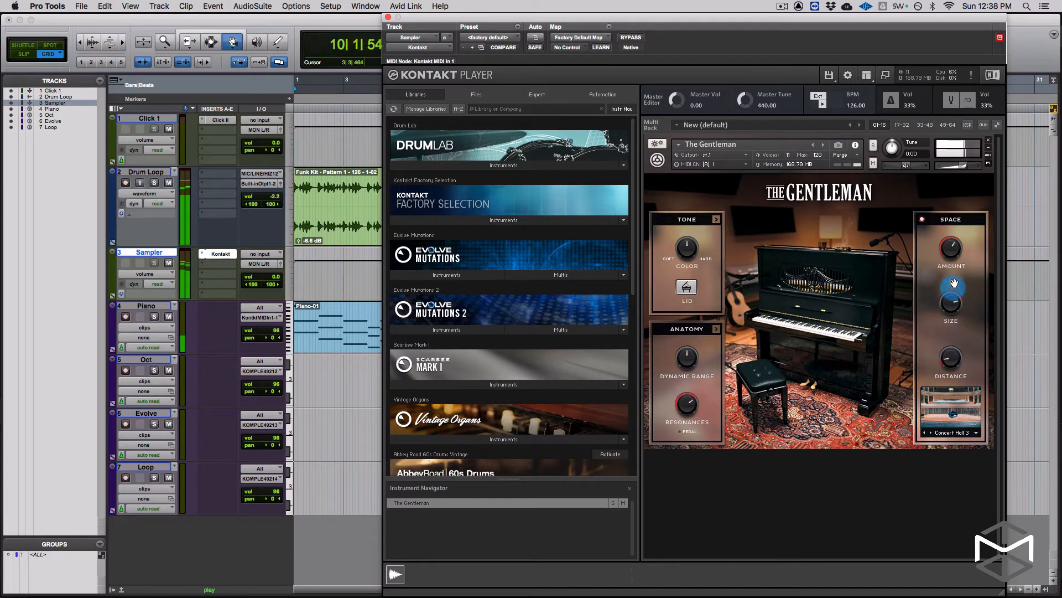
click(923, 222)
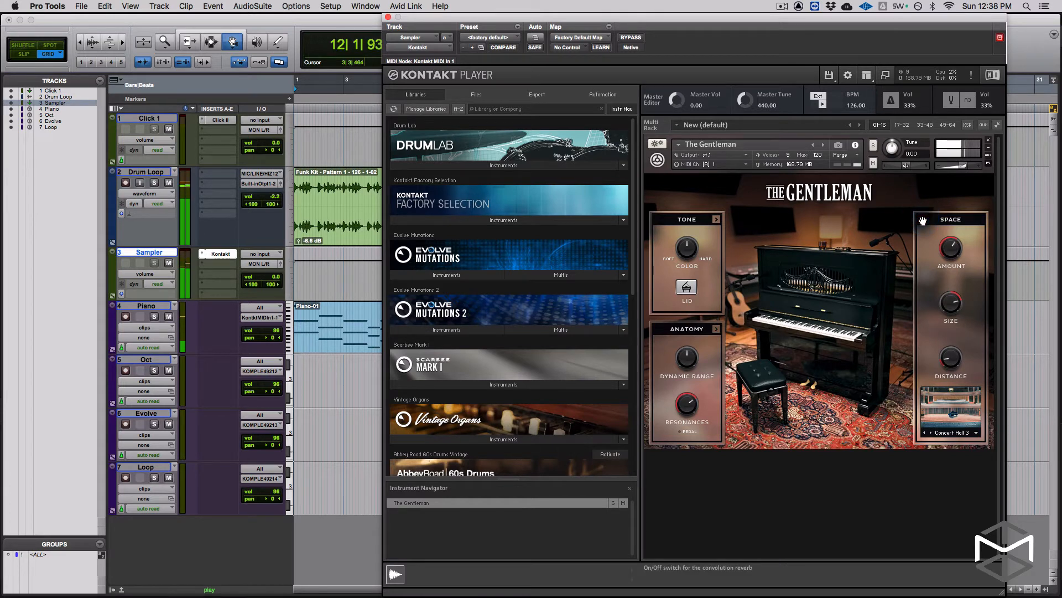
click(922, 221)
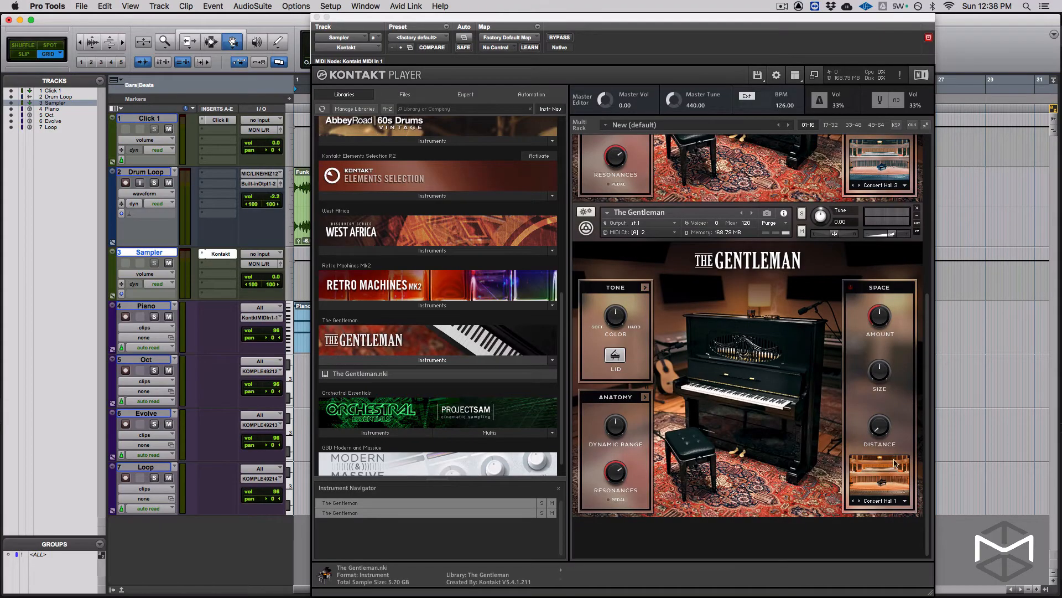
Step: Set the second Gentleman instrument's Space to Studio Bright, and inspect the channels available under Port A for its MIDI input
click(898, 501)
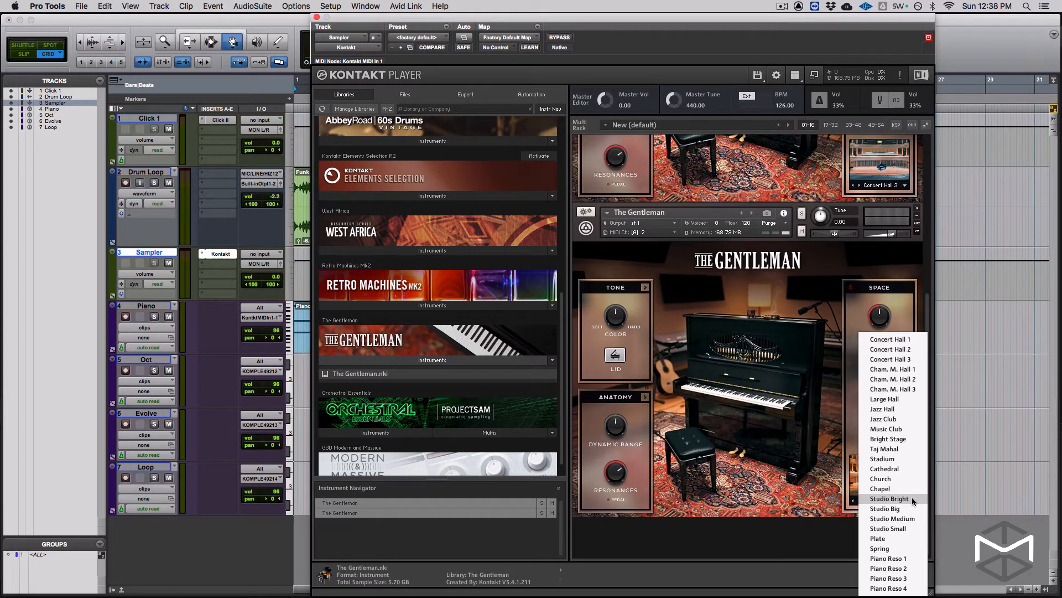
click(913, 500)
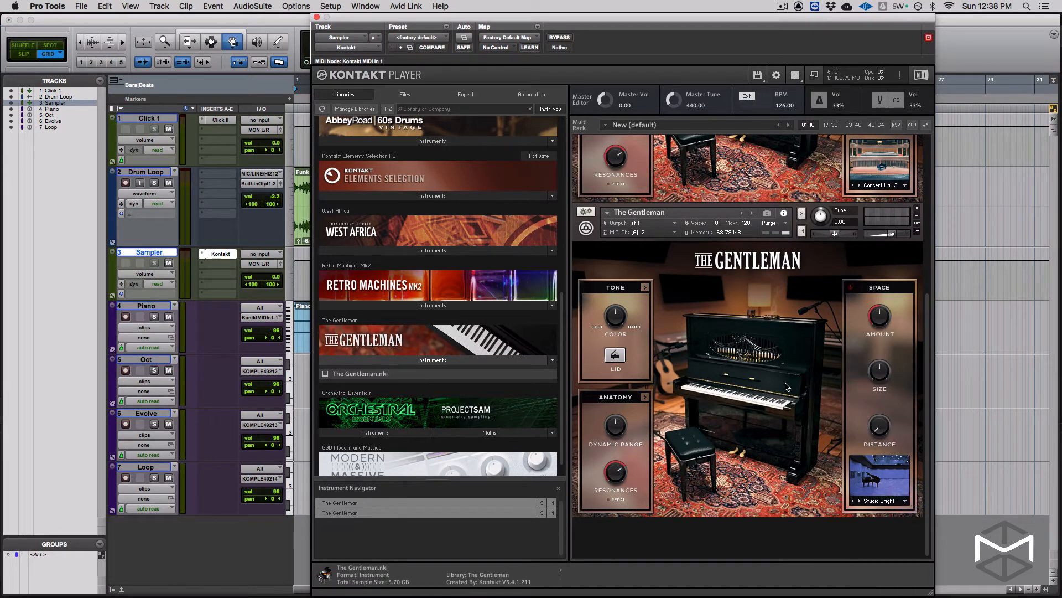
scroll(703, 224, up, 5)
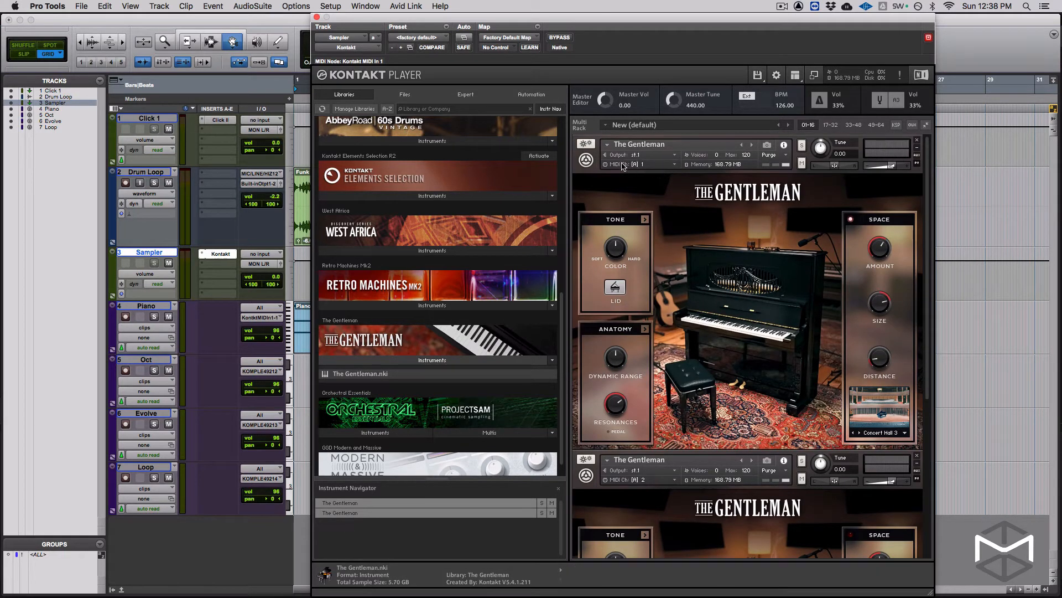
click(638, 480)
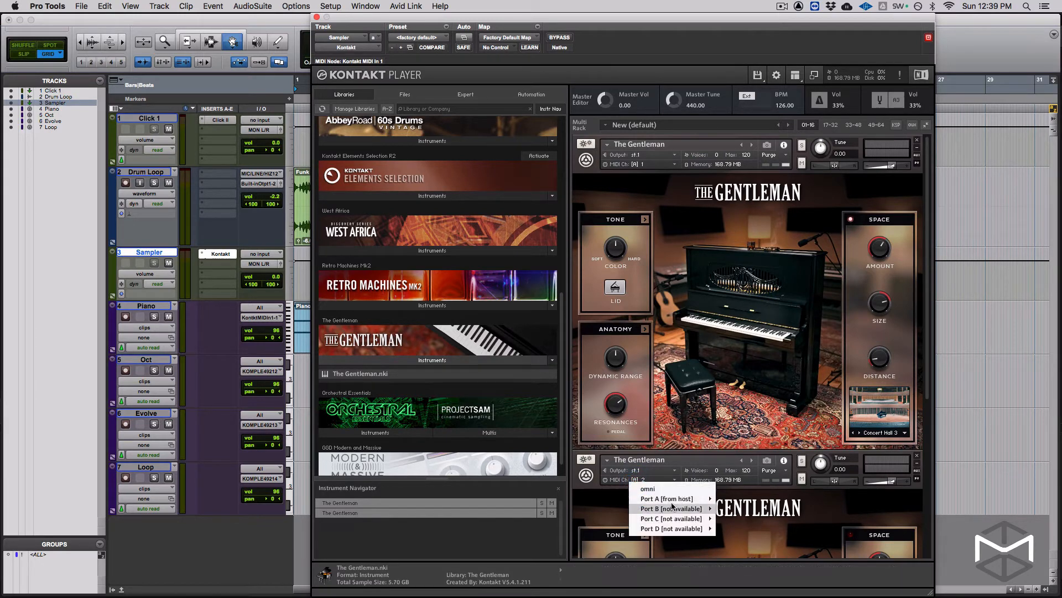
mouse_move(691, 498)
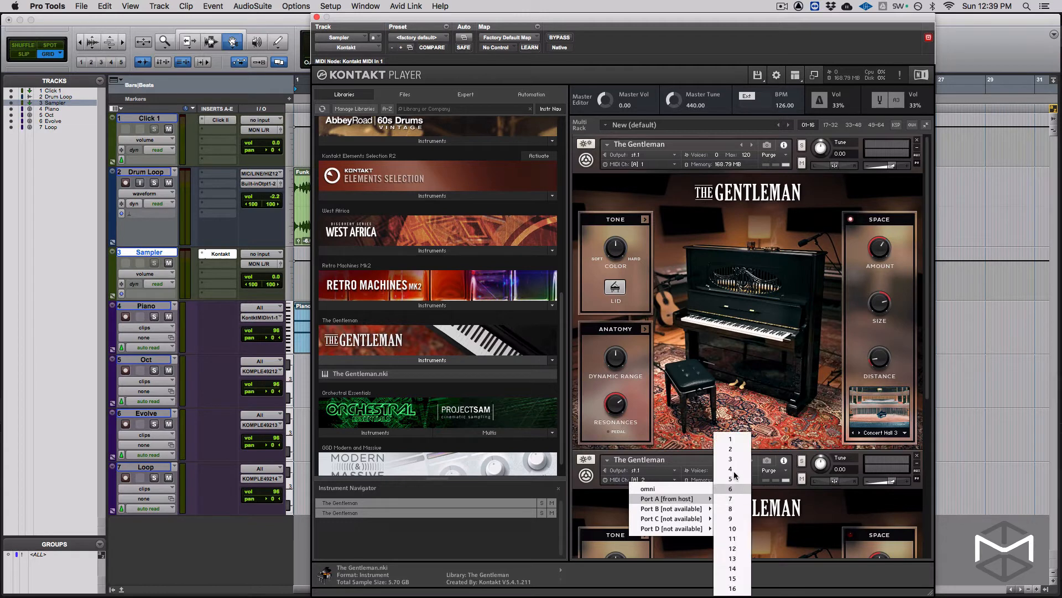
click(608, 504)
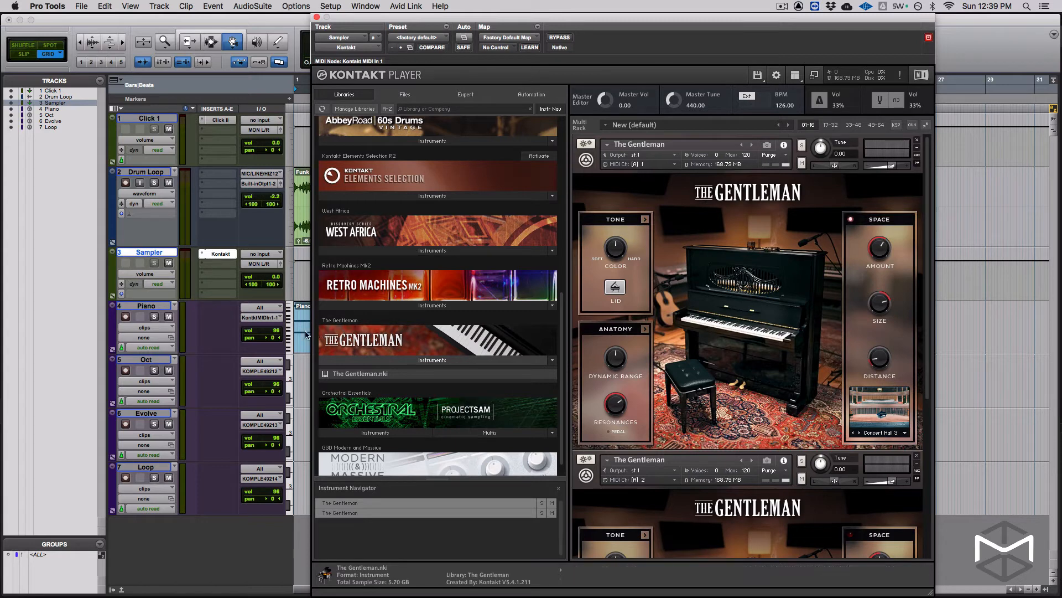
Step: Bring up the Mix window, move the Kontakt window off the MIDI tracks, and rename the Oct track as PianoOct
drag(386, 20, 448, 22)
key(super+equal)
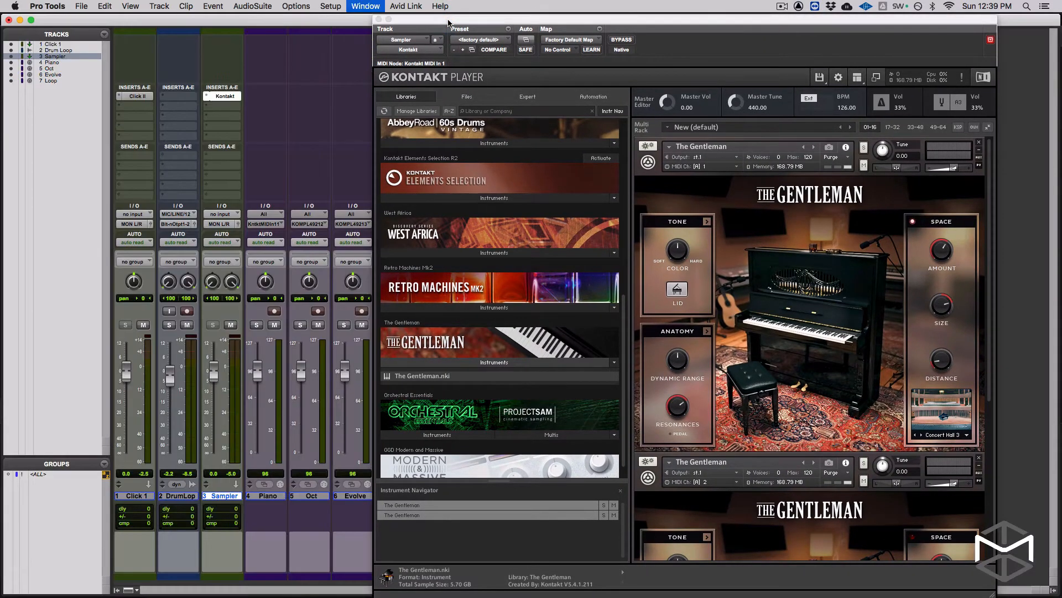
drag(486, 20, 518, 18)
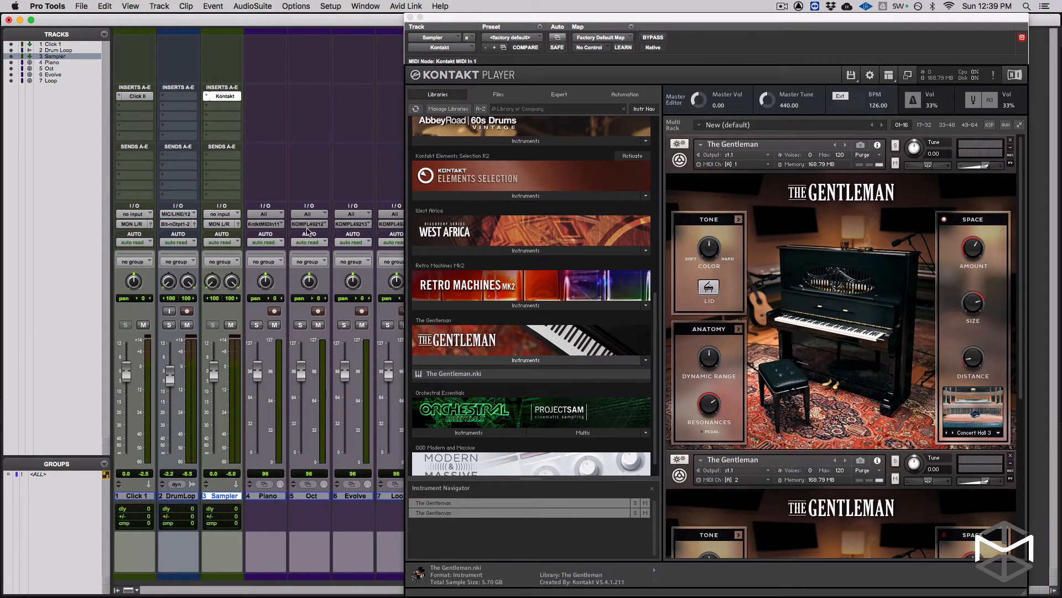
click(312, 496)
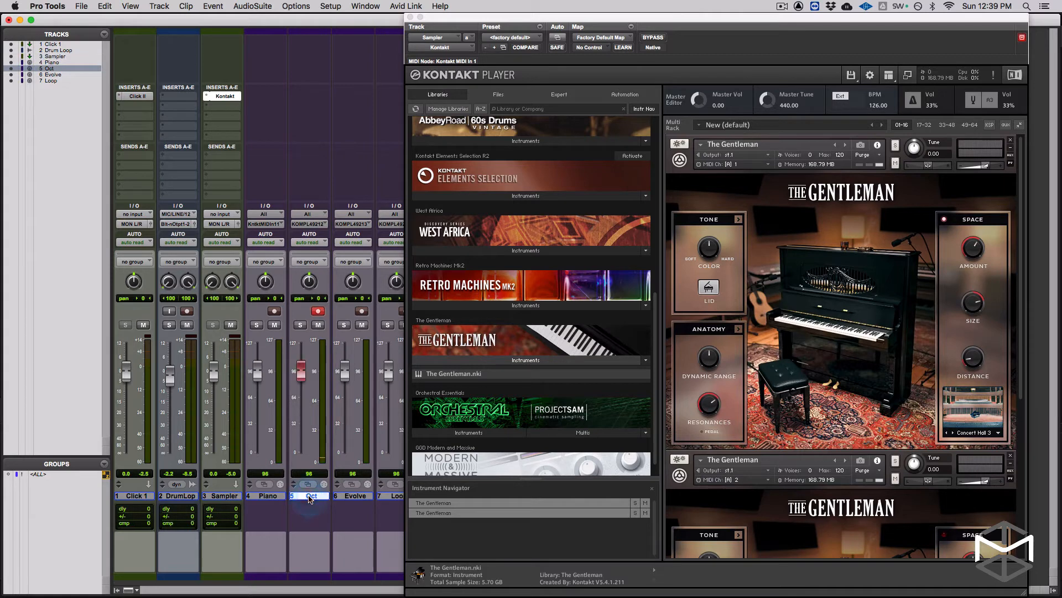
double_click(310, 497)
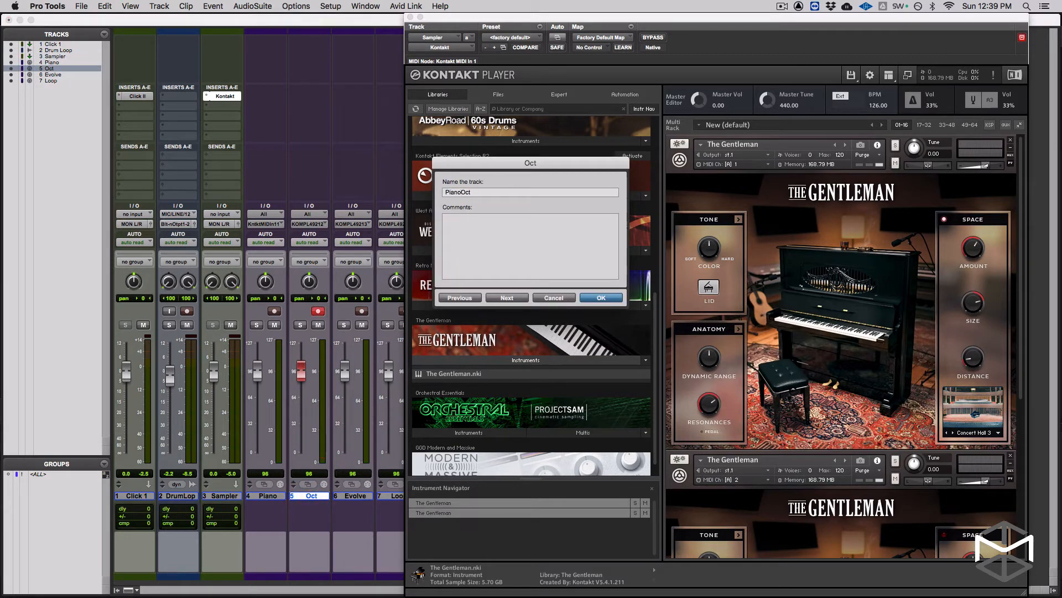
key(Return)
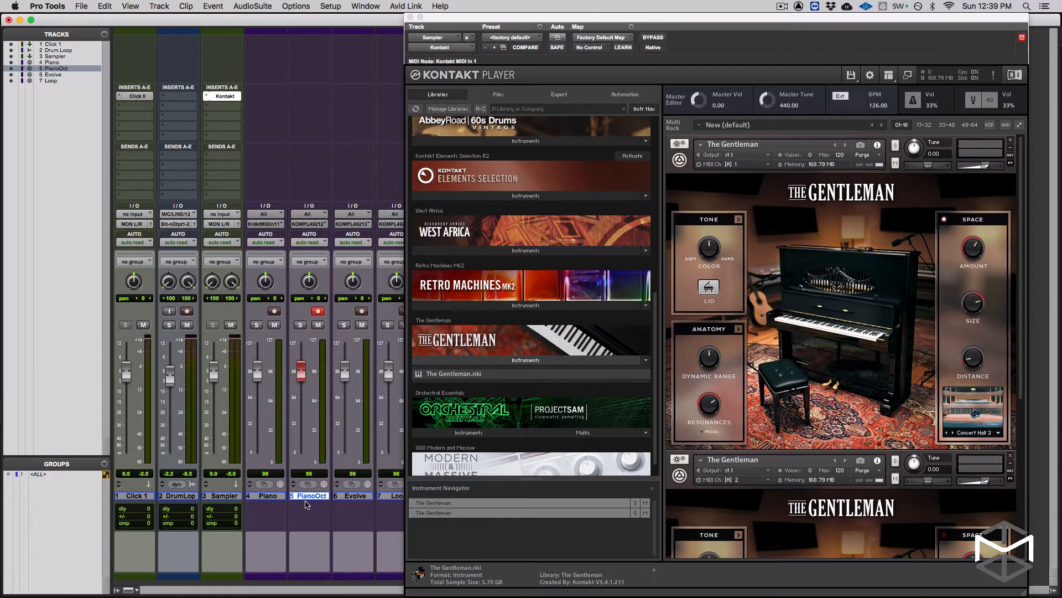
Step: Route the PianoOct track's MIDI output to Sampler - Kontakt MIDI In 1, channel-2, and close the Kontakt window
click(310, 227)
mouse_move(335, 211)
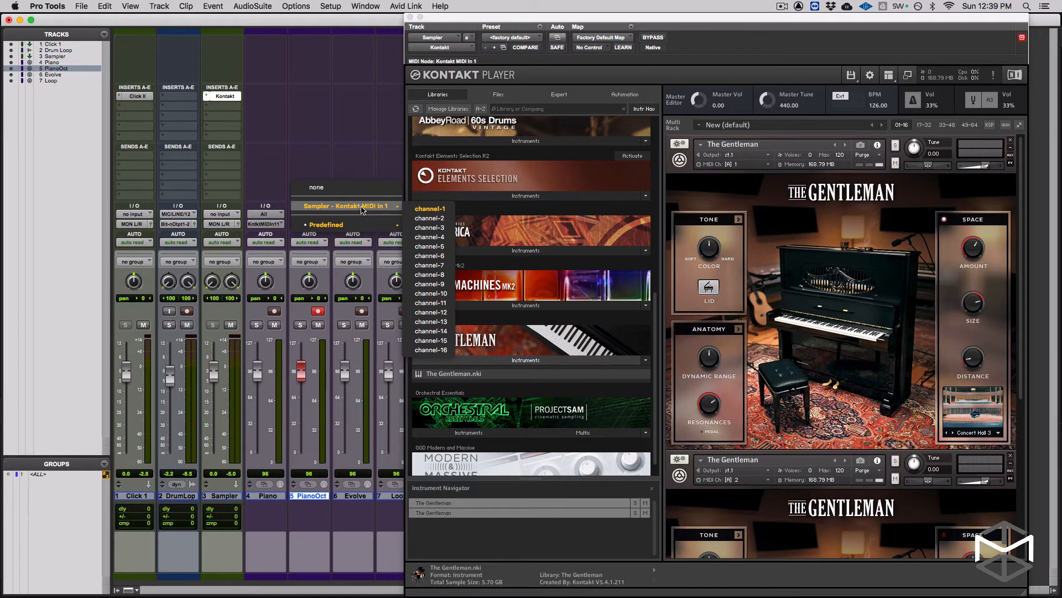
click(435, 220)
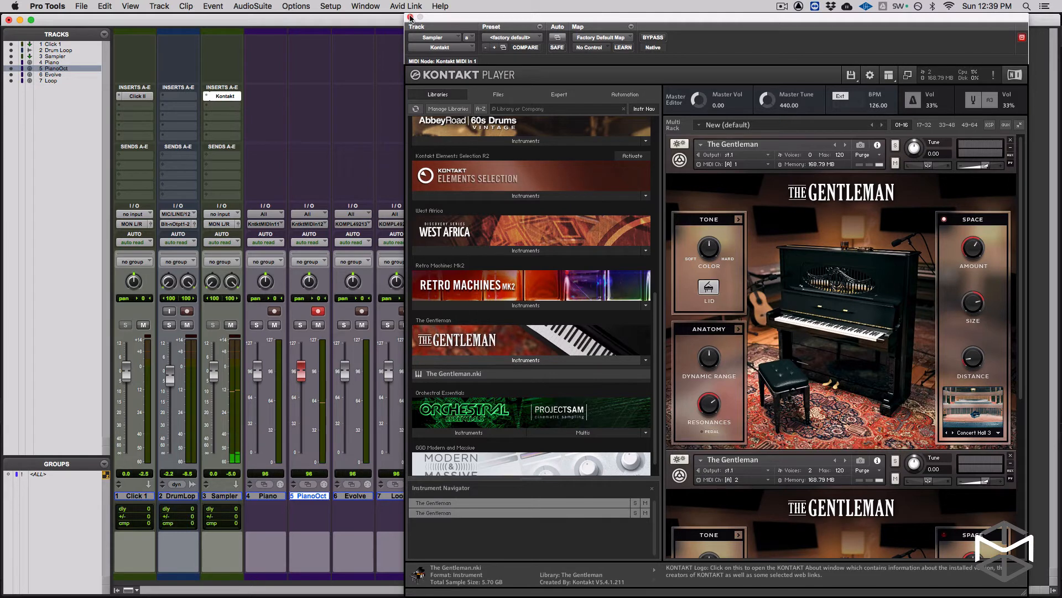
scroll(826, 288, down, 3)
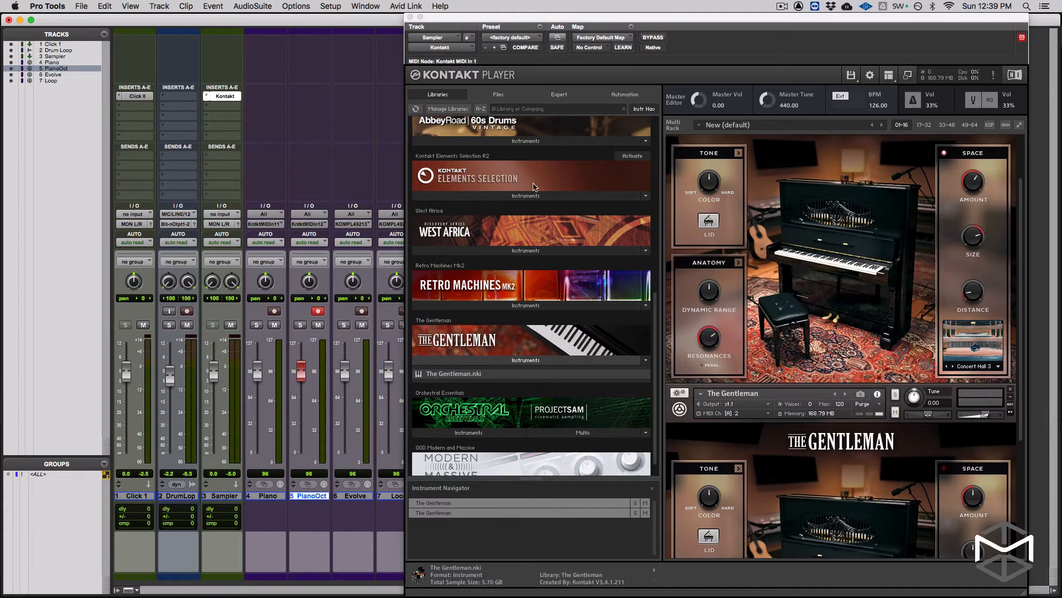
click(410, 17)
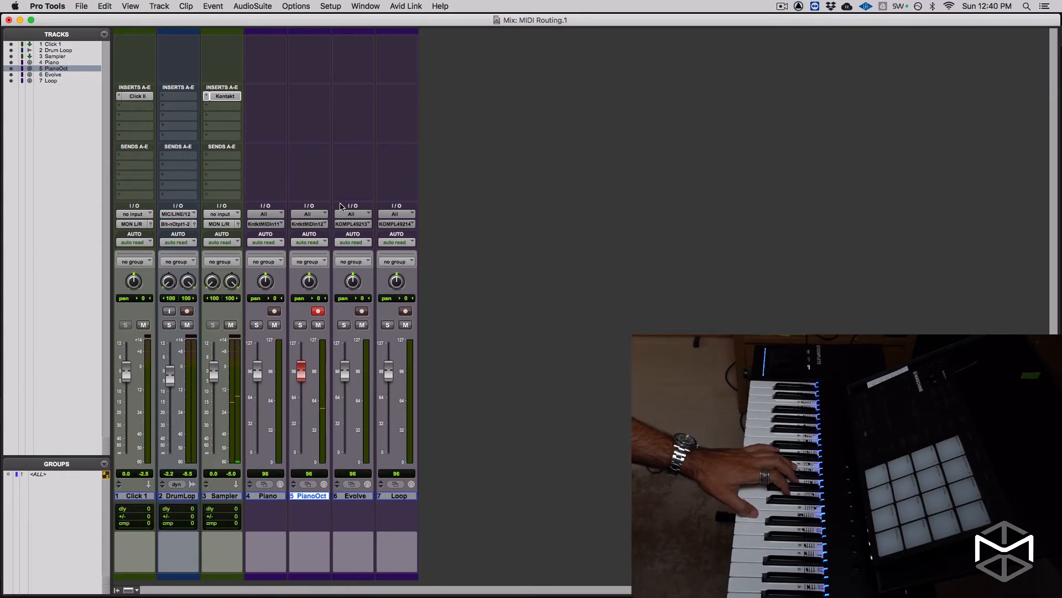
Step: Return to the Edit window and record a four-bar part from bar 1 on the PianoOct track
key(super+equal)
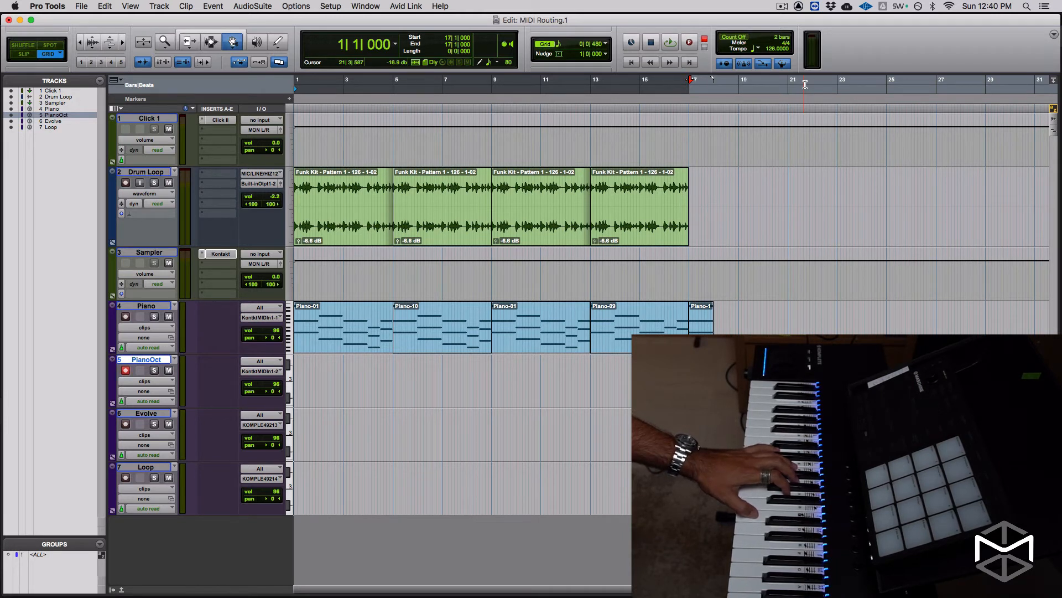
key(super+space)
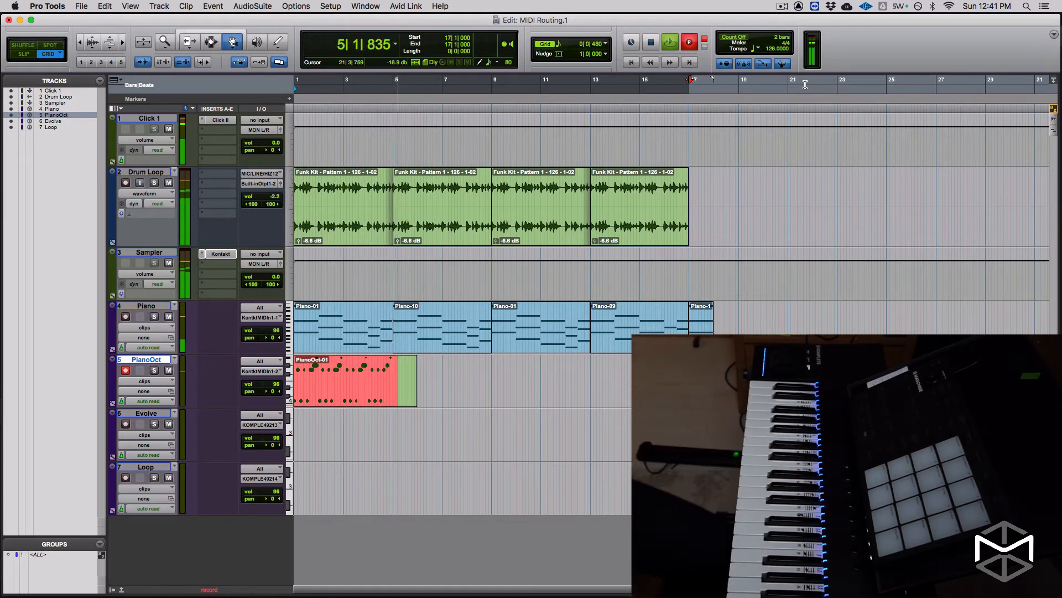
key(space)
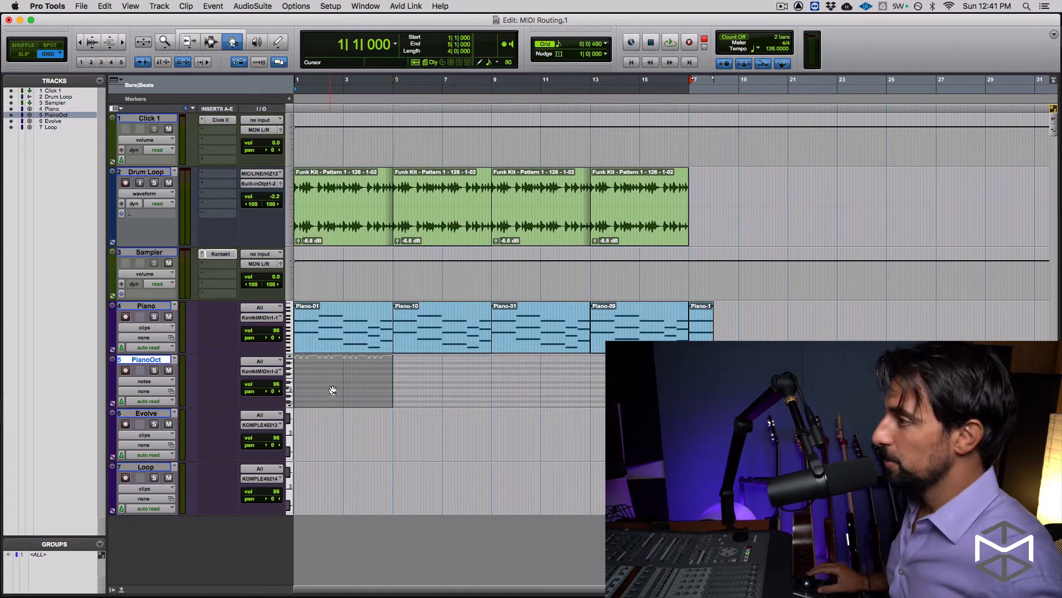
Step: Enlarge the PianoOct notes to fill the Edit window and cycle through the grid values, ending on 0|0|480
key(e)
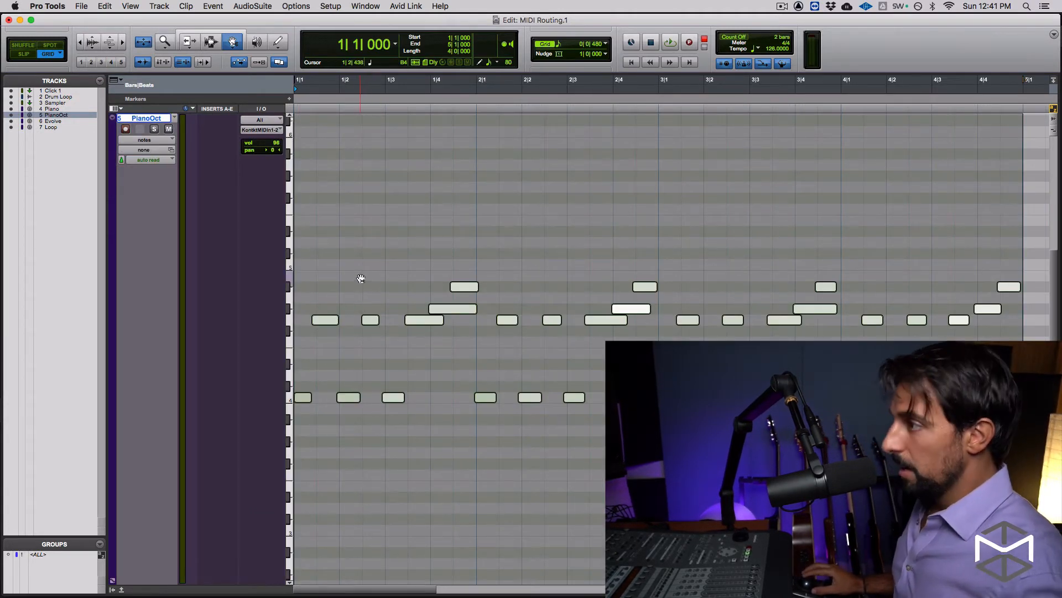
key(F7)
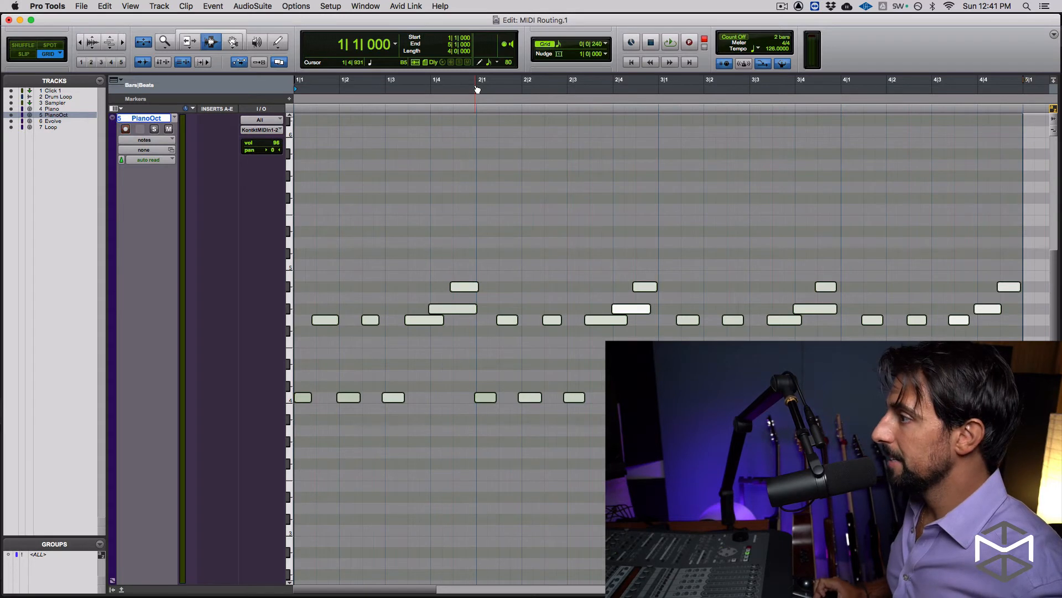
key(ctrl+alt+KP_Add)
key(ctrl+alt+KP_Add)
key(ctrl+alt+KP_Add)
key(ctrl+alt+KP_Add)
key(ctrl+alt+KP_Add)
key(ctrl+alt+KP_Subtract)
key(ctrl+alt+KP_Subtract)
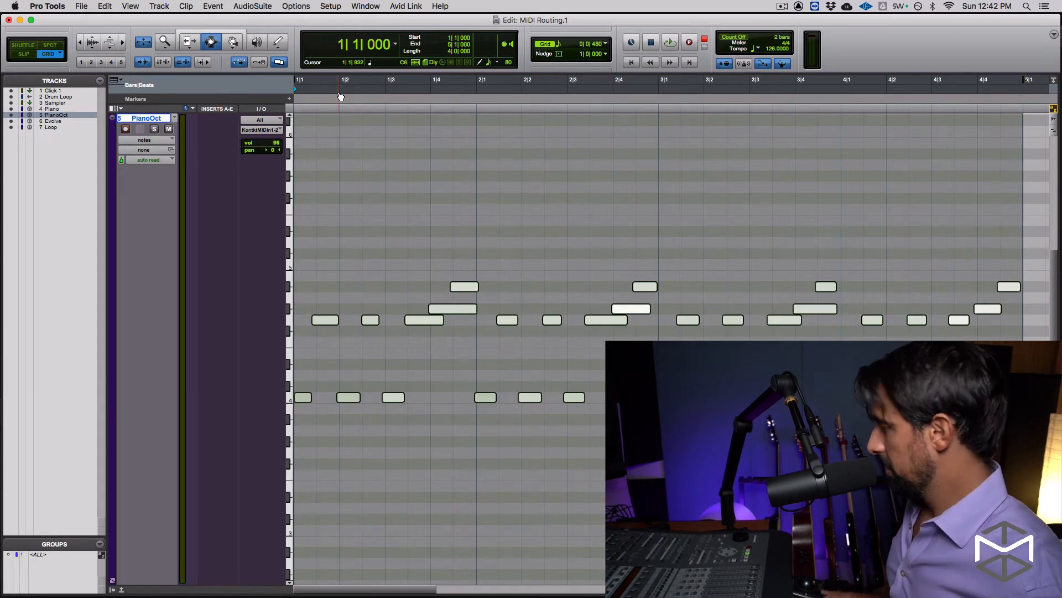
Step: Quantize the PianoOct notes to a 1/16 note grid at 100% strength and close the Event Operations window
key(alt+0)
drag(503, 191, 509, 155)
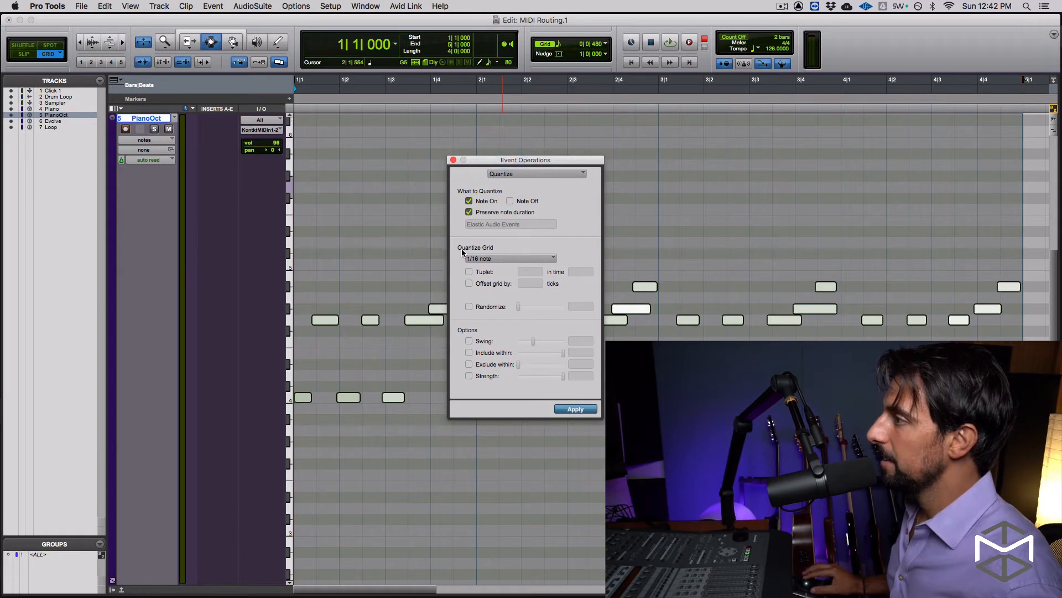
click(470, 376)
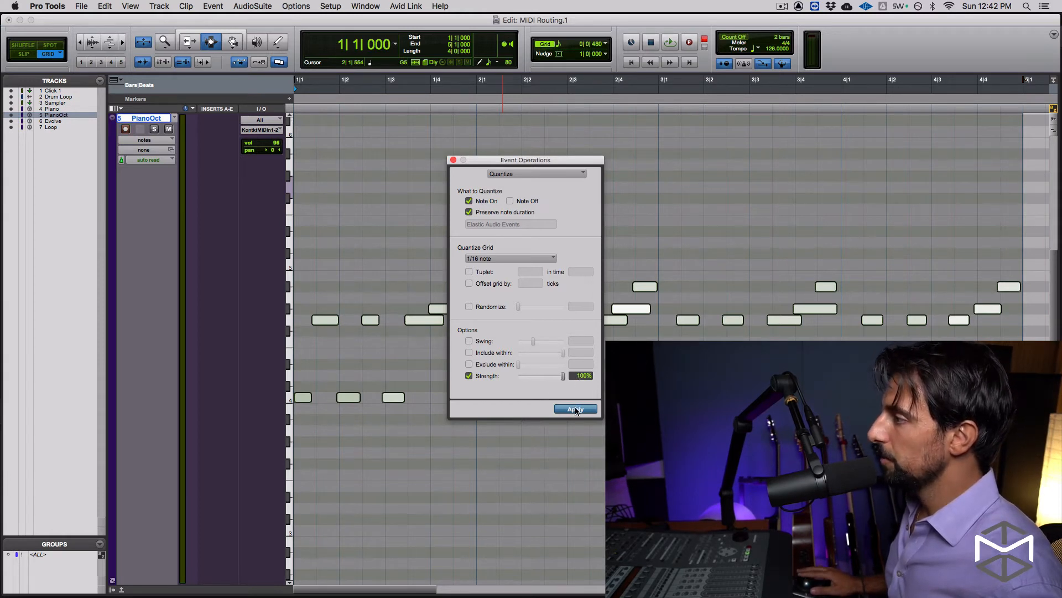
drag(586, 160, 258, 198)
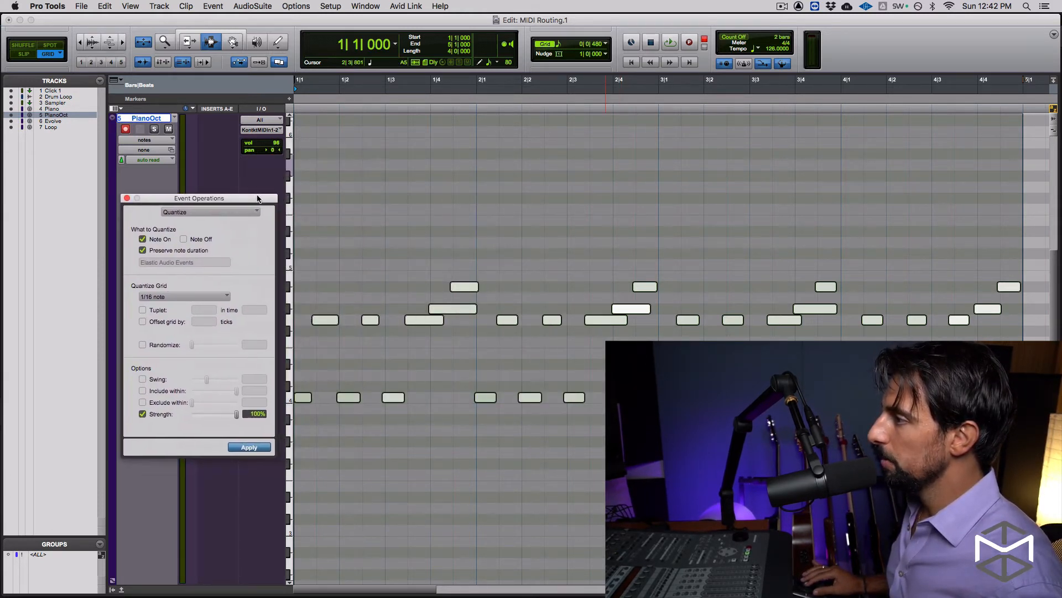
click(256, 447)
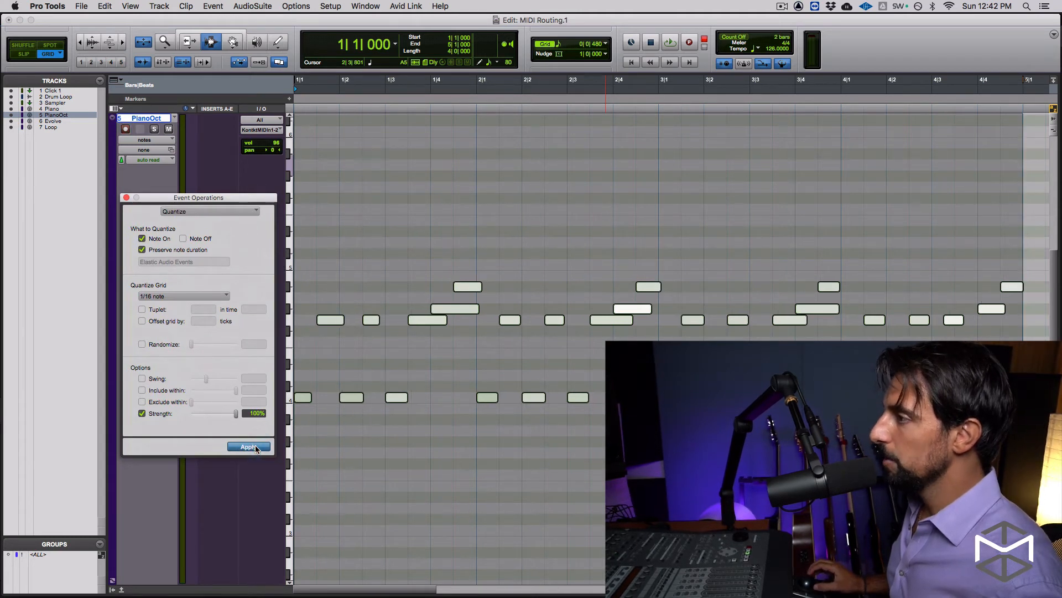
key(super+w)
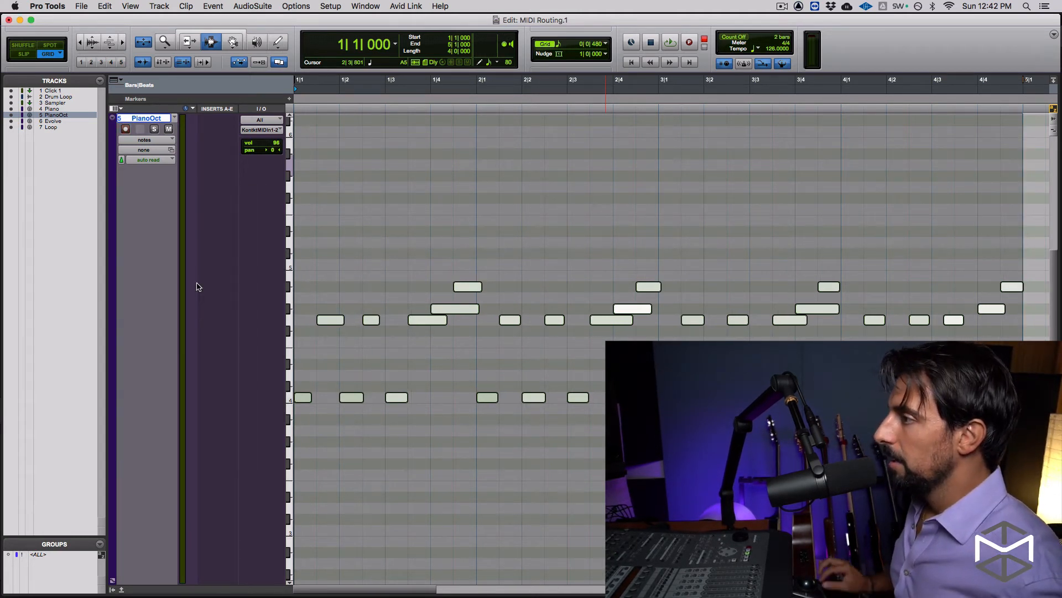
Step: Deselect the notes, inspect their velocities, return to notes view and play back the quantized part
click(330, 278)
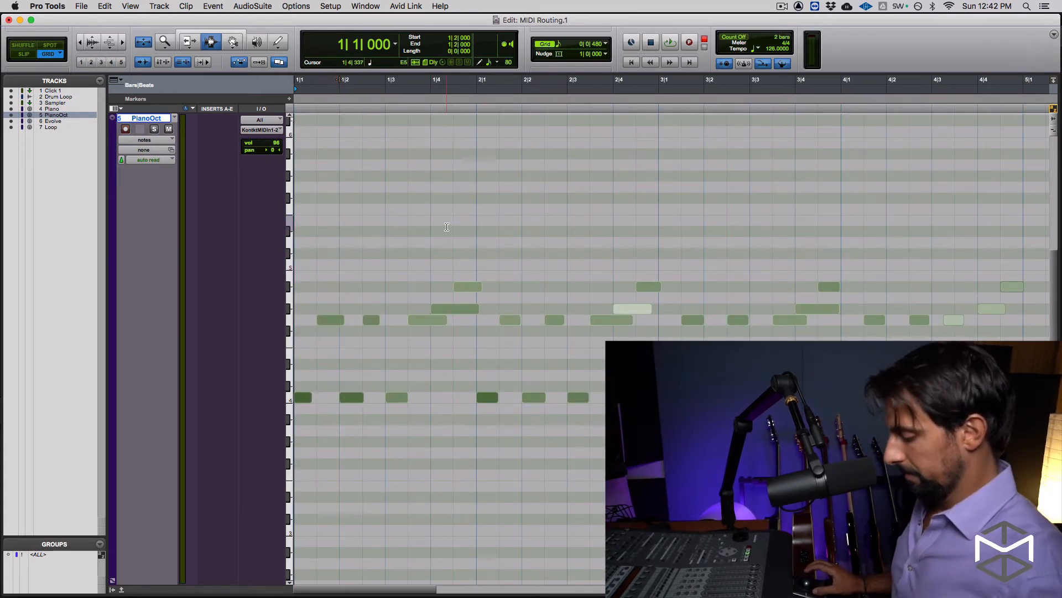
key(minus)
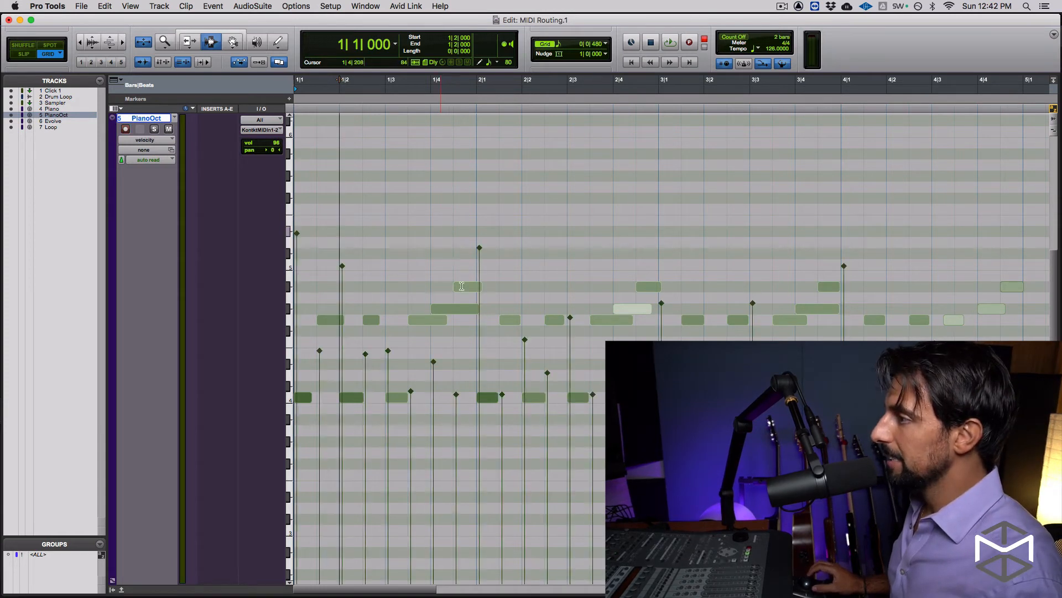
key(ctrl+minus)
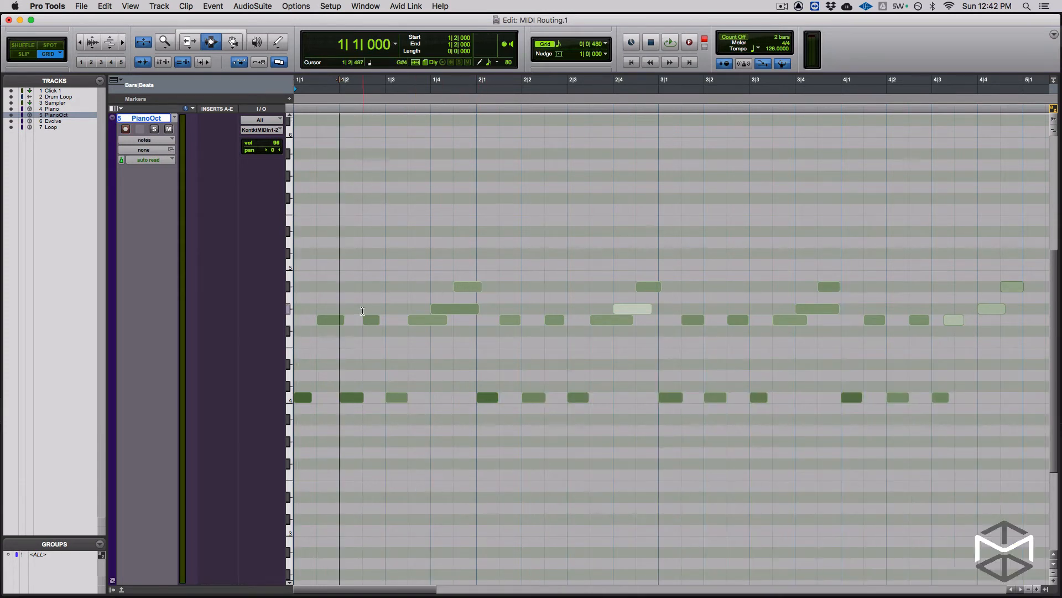
key(space)
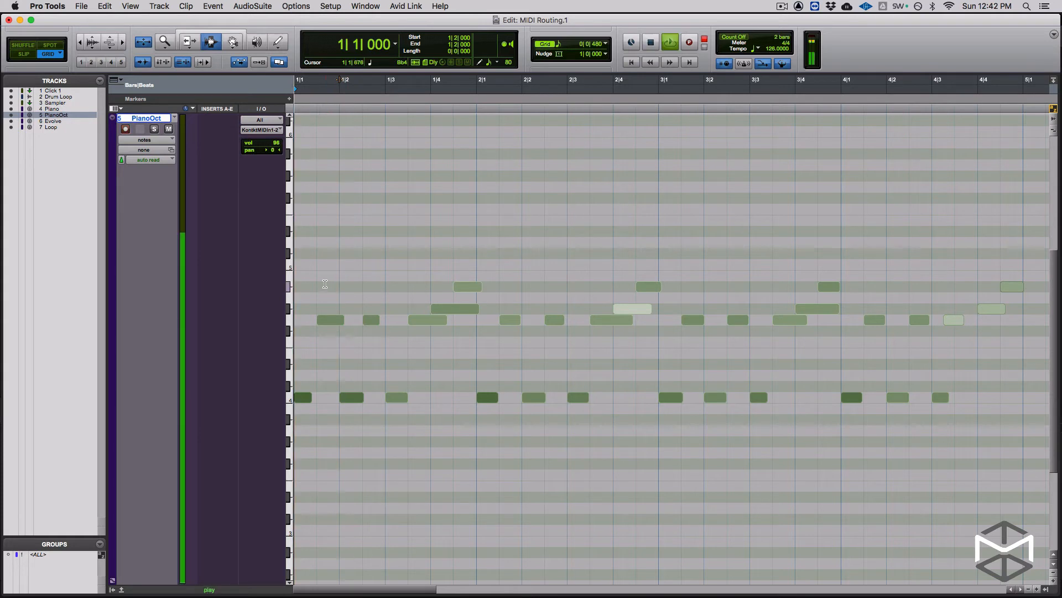
key(space)
Step: Shorten the G#4 notes on beat 4 of bars 1 and 2, and raise the bar 2 note's velocity to about 67
drag(476, 308, 455, 307)
drag(649, 308, 633, 308)
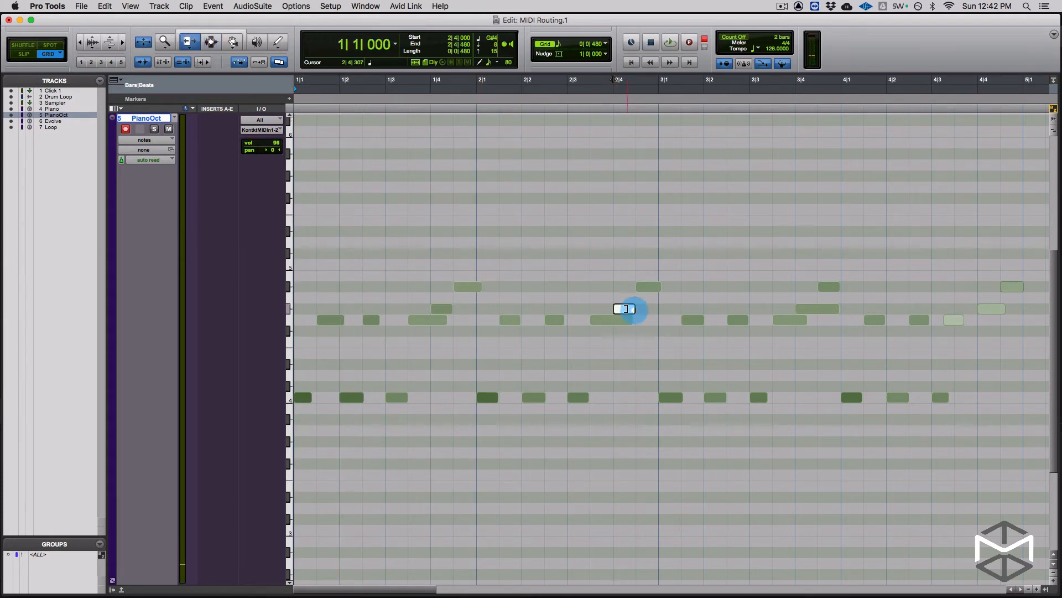
click(625, 309)
key(F7+F8)
click(622, 301)
key(F10)
key(minus)
drag(616, 552, 616, 336)
Step: Shorten the notes at 1|3|480 and 2|3|480 to end on beat 4, trim the high note ending bar 2, and audition the part
key(space)
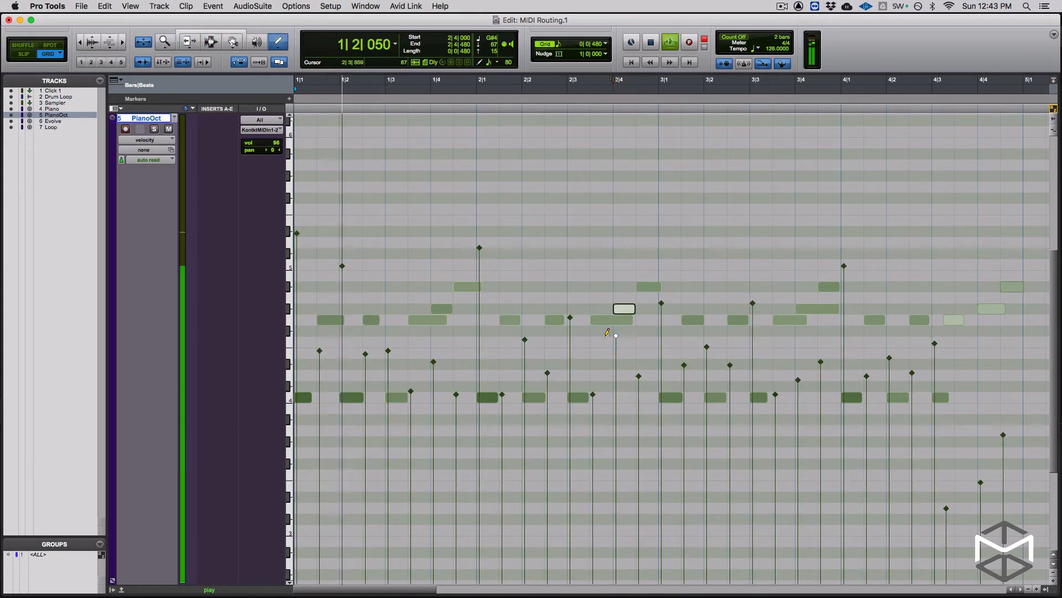
key(space)
drag(444, 322, 431, 321)
drag(629, 320, 613, 319)
drag(659, 287, 657, 287)
key(space)
key(space)
Step: Raise the velocities of the weak offbeat notes in bars 1 and 2 and of the G#4 on bar 2's beat 4
drag(411, 391, 412, 354)
drag(456, 395, 456, 344)
drag(502, 395, 503, 365)
key(space)
drag(638, 376, 639, 328)
drag(615, 336, 616, 300)
Step: Slightly lower the velocity of bar 2's first note and raise the velocities of bar 3's first four notes
drag(479, 248, 480, 262)
drag(661, 303, 662, 266)
drag(684, 365, 684, 318)
drag(707, 347, 707, 300)
drag(730, 365, 730, 292)
Step: Raise the velocities of the weak closing notes in bar 4 from beat 3 onward
scroll(880, 381, right, 4)
key(space)
click(742, 320)
shift+click(786, 320)
shift+click(821, 320)
drag(779, 373, 779, 273)
drag(814, 474, 813, 298)
drag(848, 483, 848, 321)
drag(871, 435, 871, 321)
Step: Lower the velocity of the G#4 on bar 2's beat 4 and raise bar 1's last three notes together, auditioning the part
drag(456, 299, 457, 314)
key(space)
click(356, 320)
shift+click(367, 309)
shift+click(379, 286)
drag(365, 354, 365, 328)
key(space)
click(402, 319)
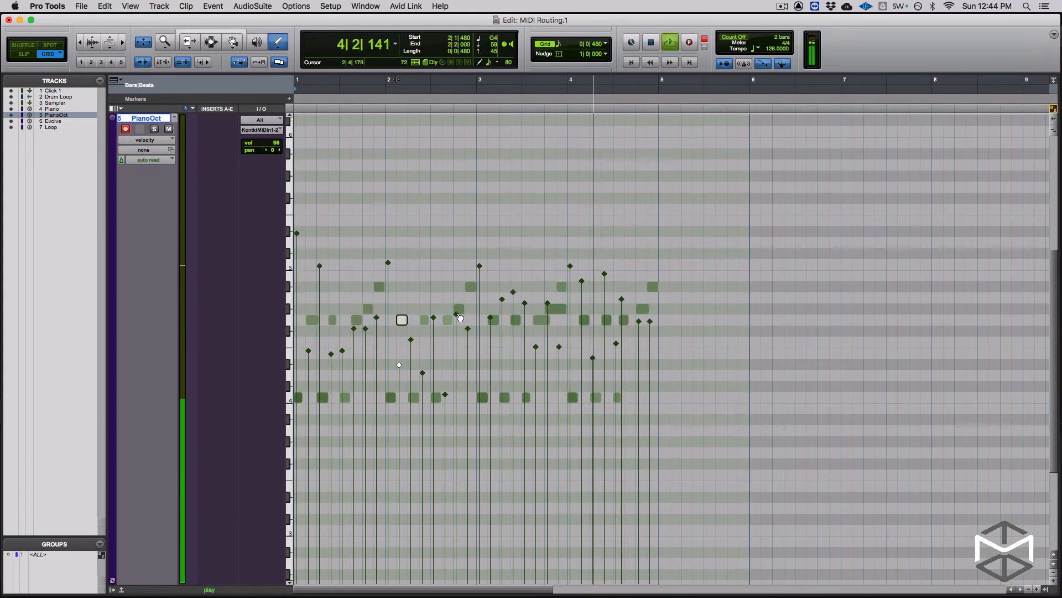
key(space)
Step: Return to notes view and trim the G#4 note at 4|4|000 to end at 4|4|480
key(ctrl+minus)
key(t)
key(t)
key(r)
click(605, 320)
key(t)
click(740, 320)
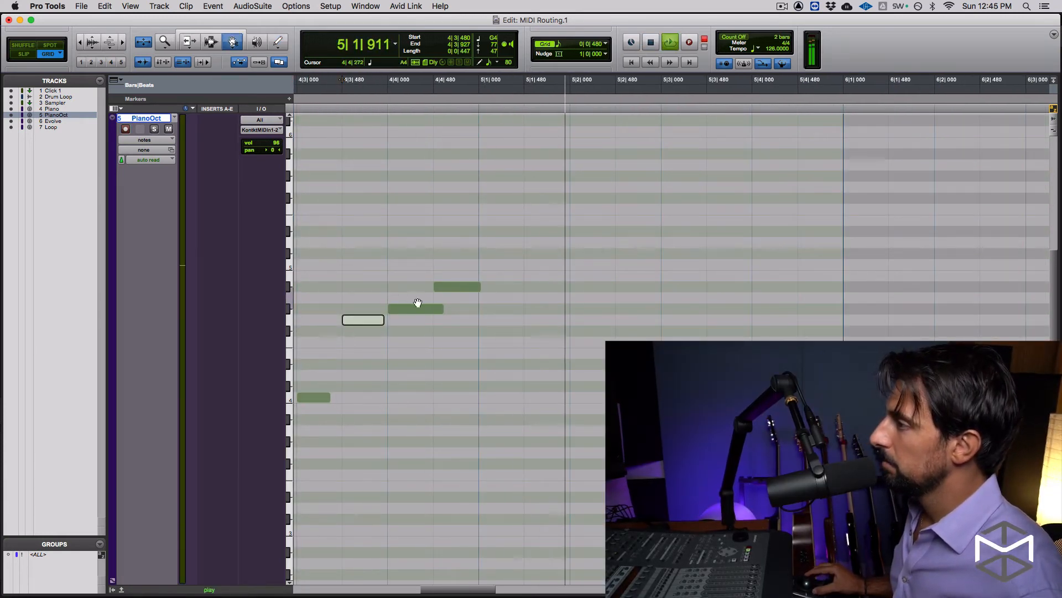
key(space)
click(439, 308)
drag(439, 307, 433, 307)
key(r)
key(r)
key(r)
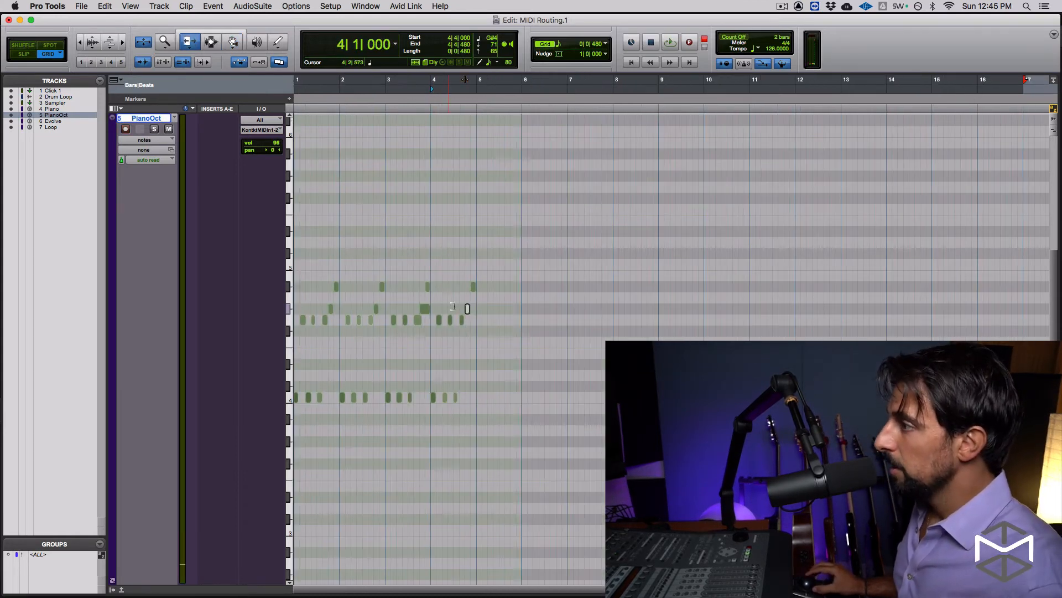
key(t)
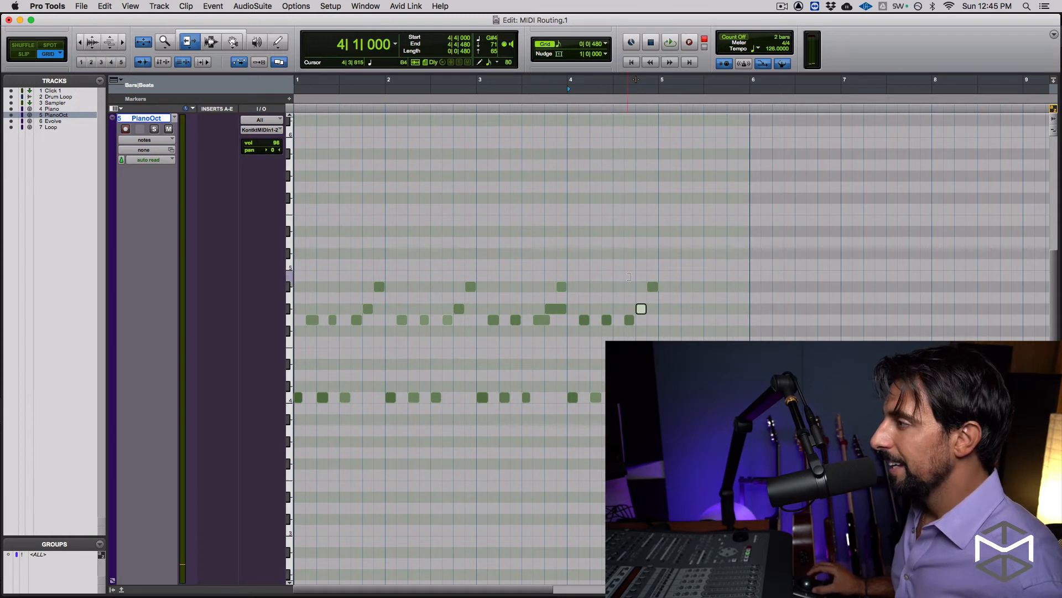
key(F7)
click(635, 229)
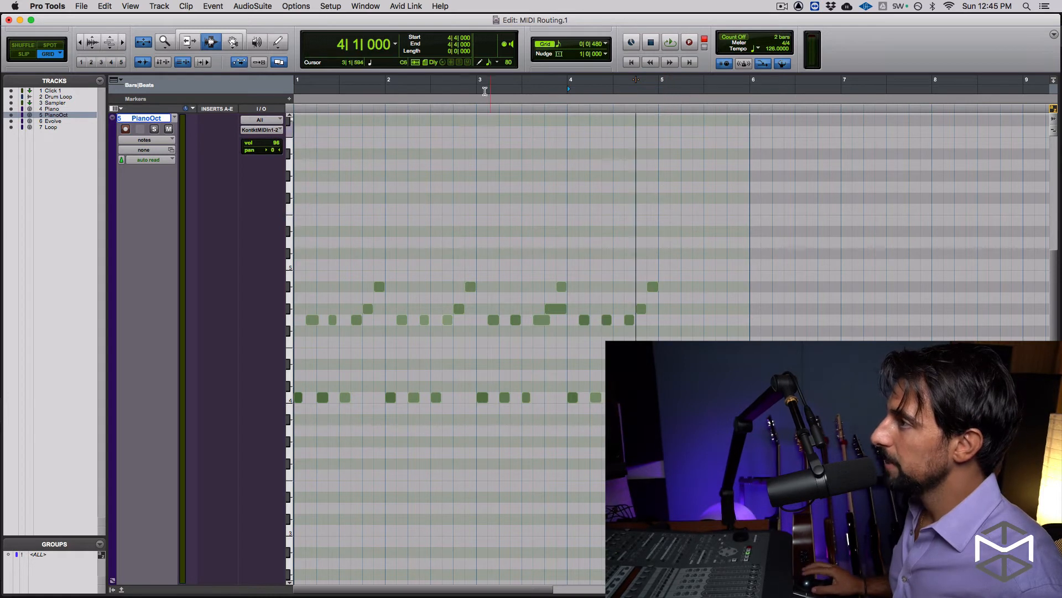
Step: Select the four-bar PianoOct pattern from bar 1 to bar 5 and repeat it 4 times
click(278, 42)
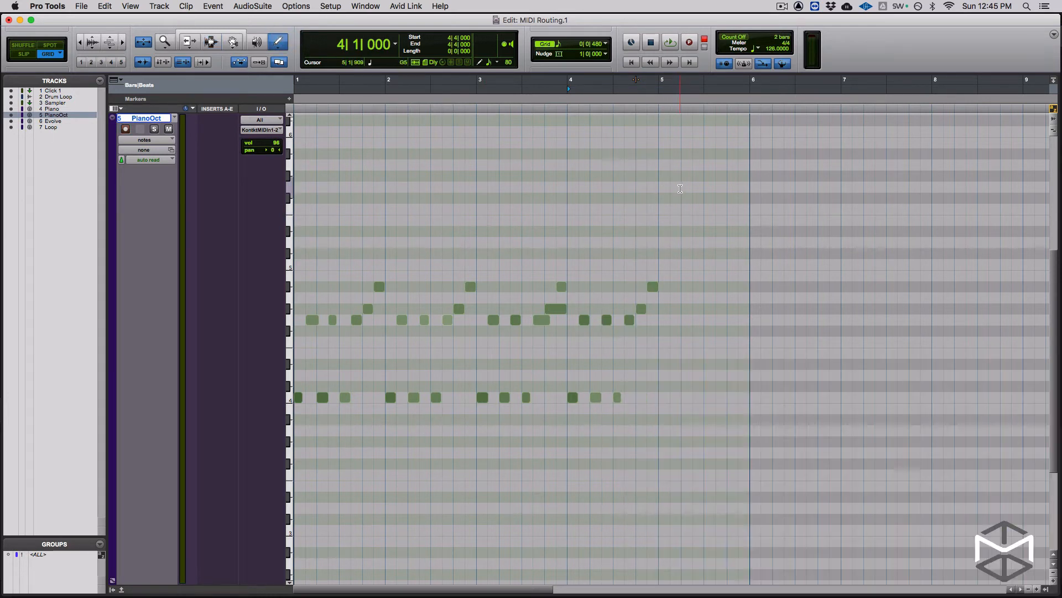
drag(680, 182, 671, 289)
drag(690, 479, 271, 430)
drag(659, 259, 234, 237)
key(super+bracketleft)
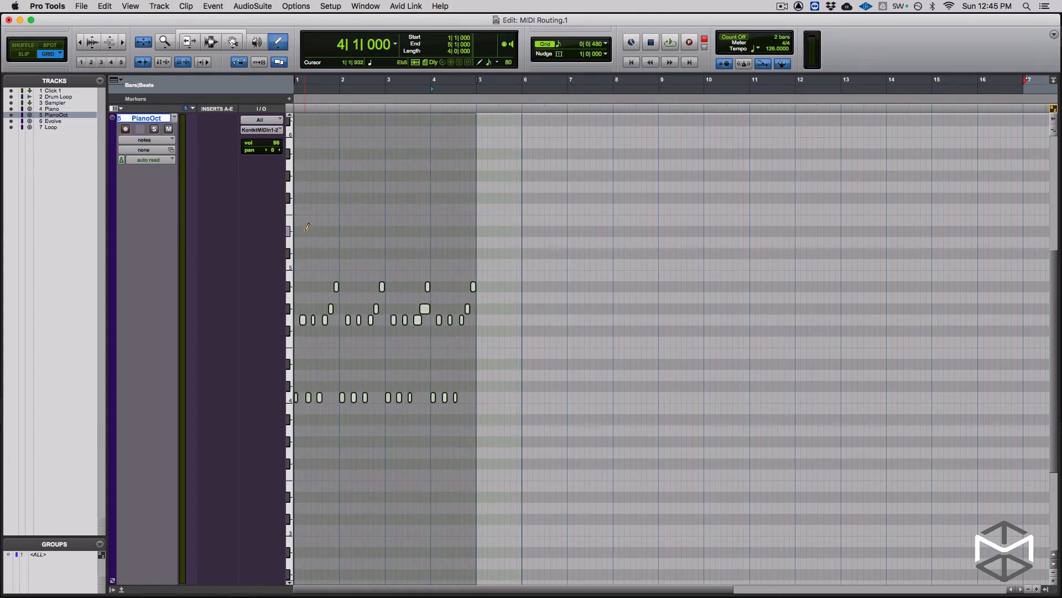
key(alt+r)
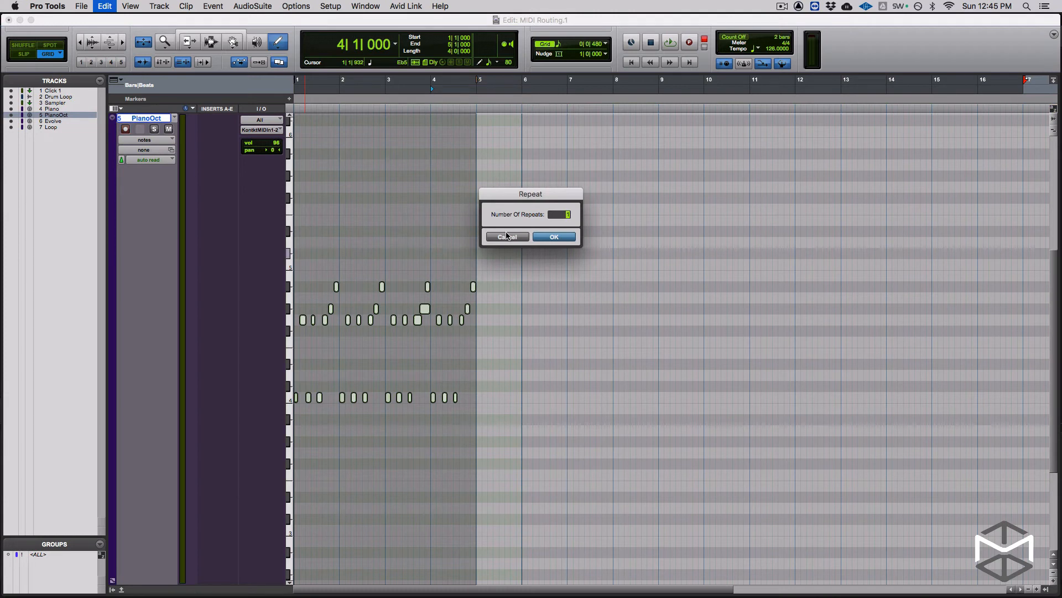
click(572, 236)
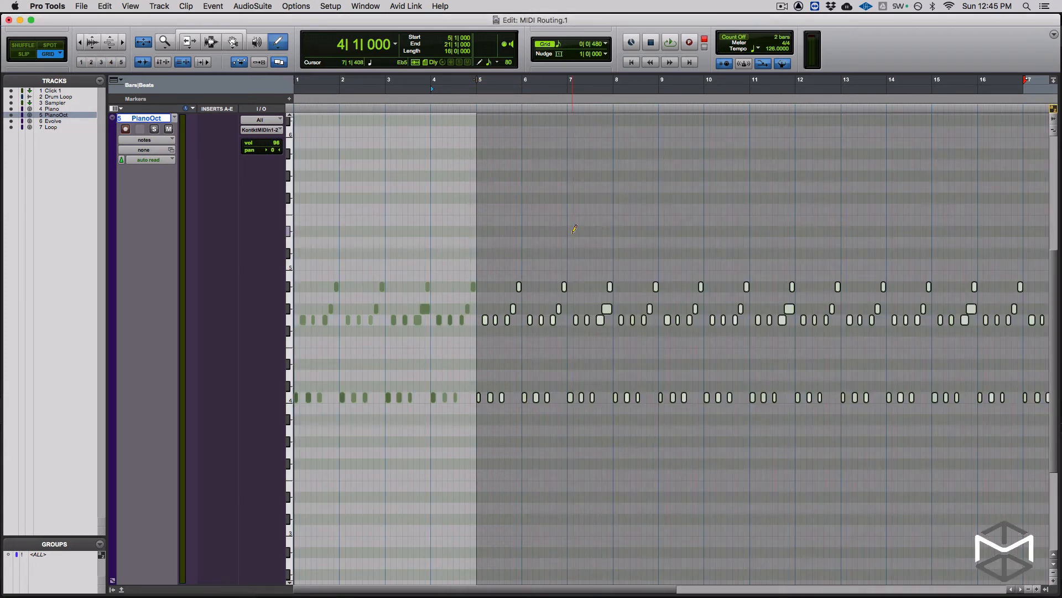
Step: Delete the surplus repeated PianoOct notes from bar 17 onward
scroll(802, 232, down, 3)
scroll(803, 231, up, 4)
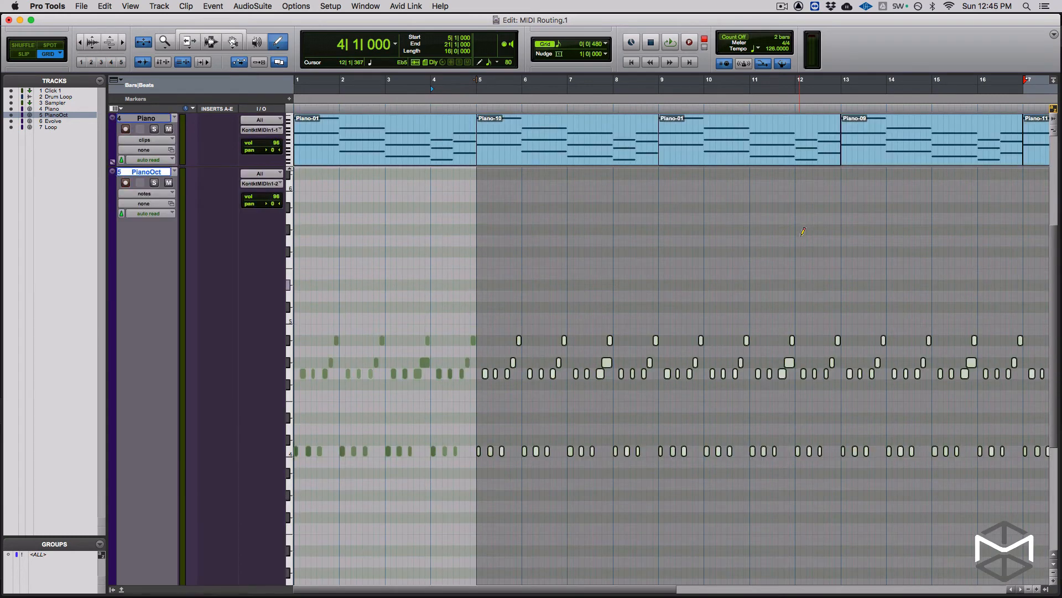
scroll(803, 232, down, 1)
scroll(802, 231, right, 5)
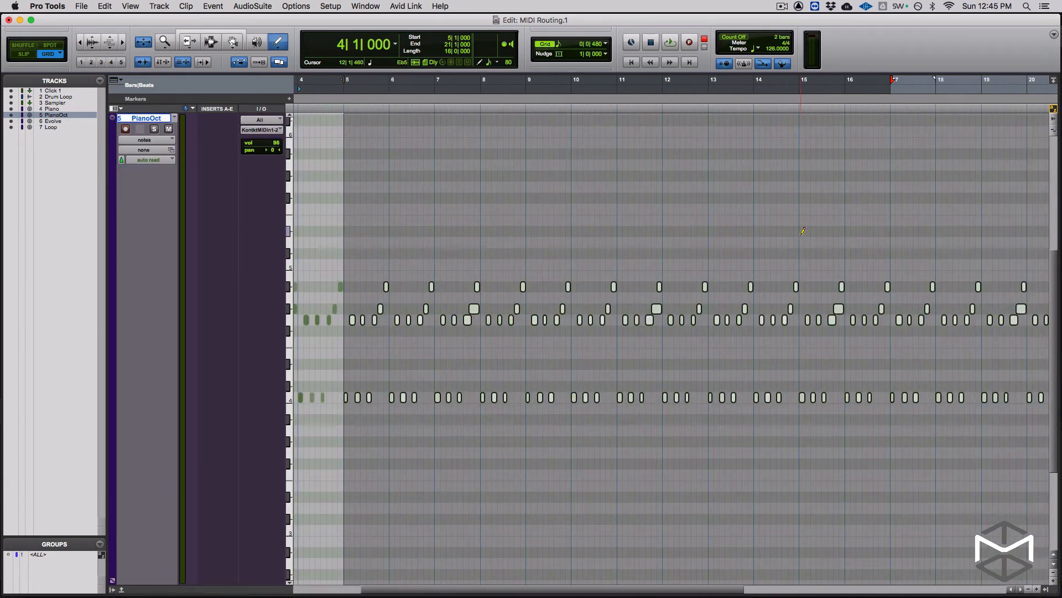
key(F8)
key(F7)
drag(862, 188, 622, 197)
key(Delete)
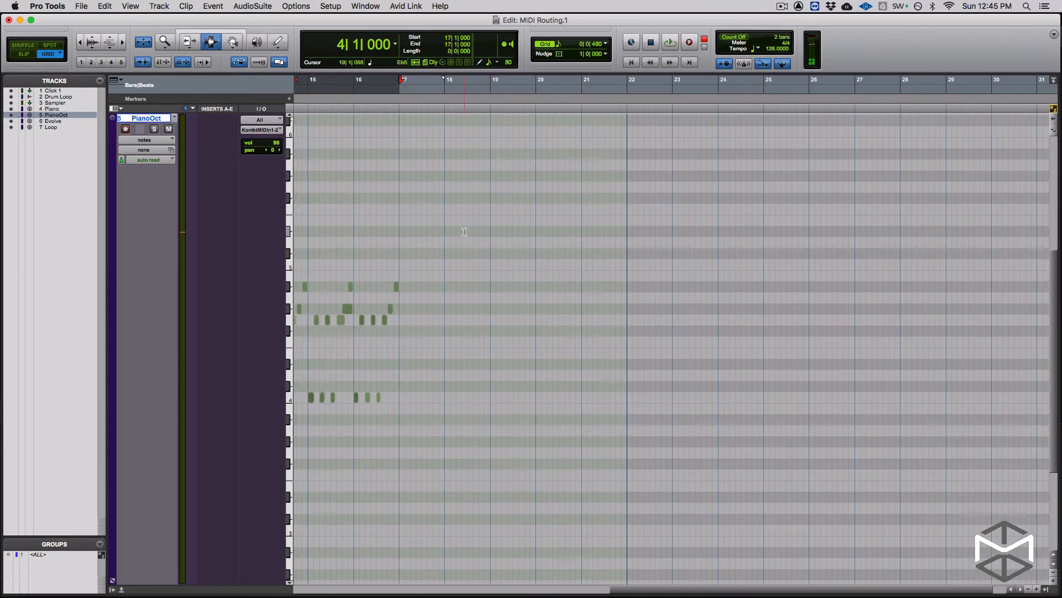
Step: Restore the view of all tracks and play back both piano parts with the drum loop
scroll(464, 232, left, 12)
key(e)
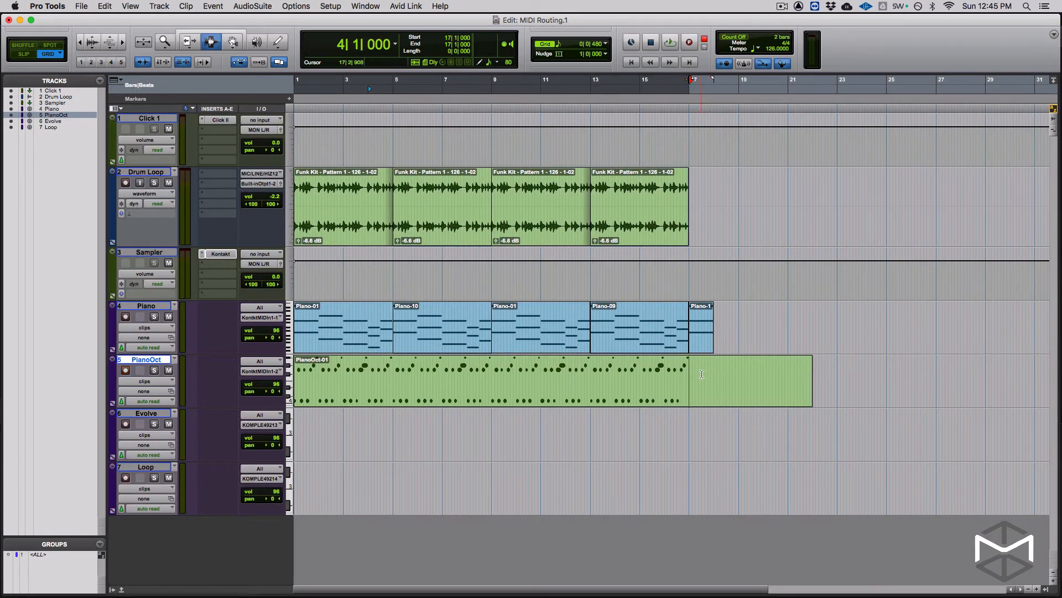
click(664, 324)
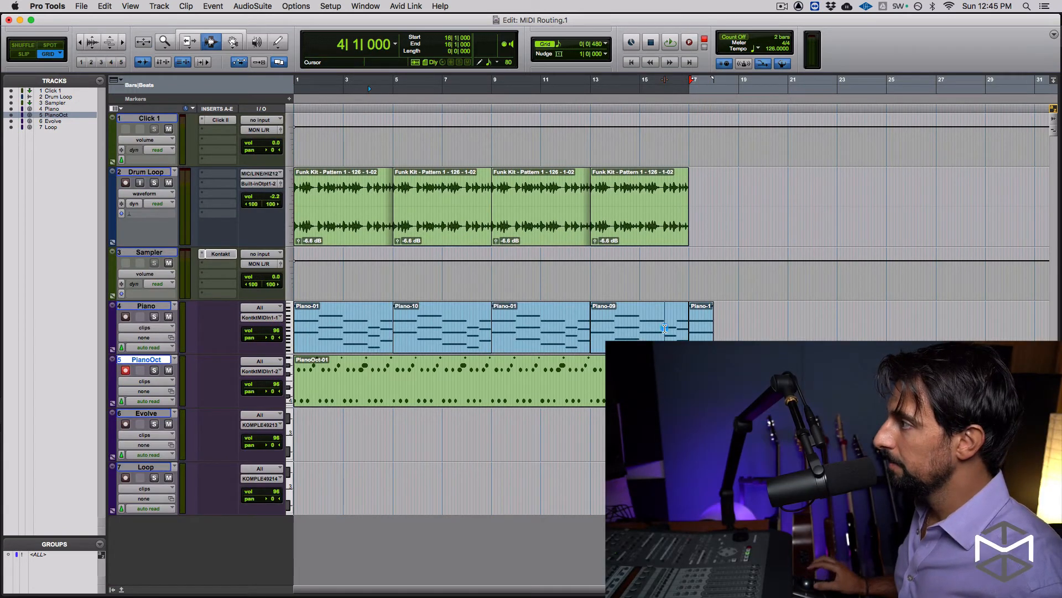
key(space)
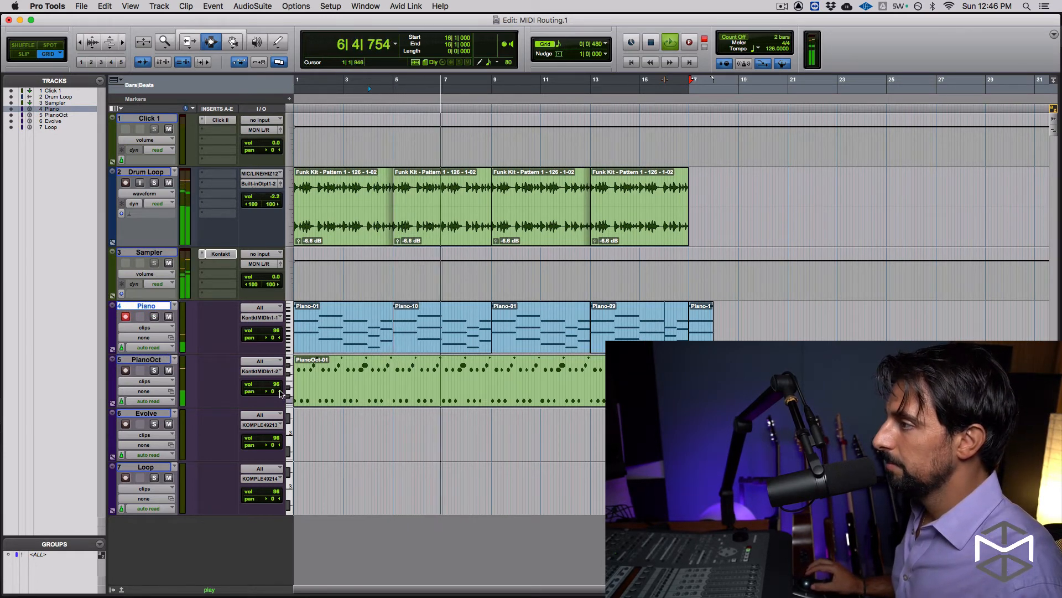
Step: Switch to the Mix window, select the Evolve track and open the Kontakt instrument on the Sampler track
key(super+equal)
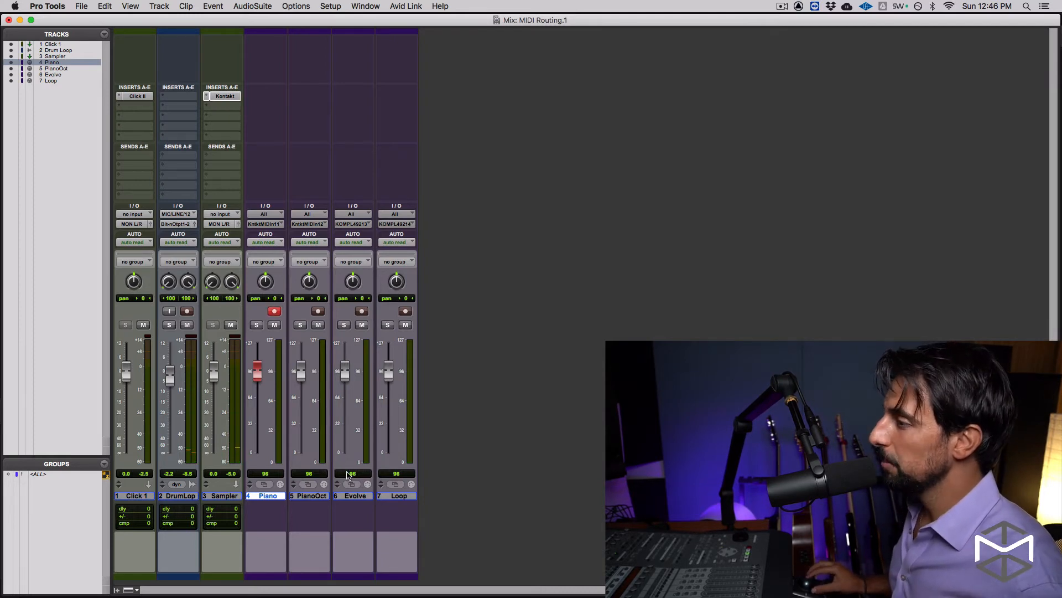
click(356, 497)
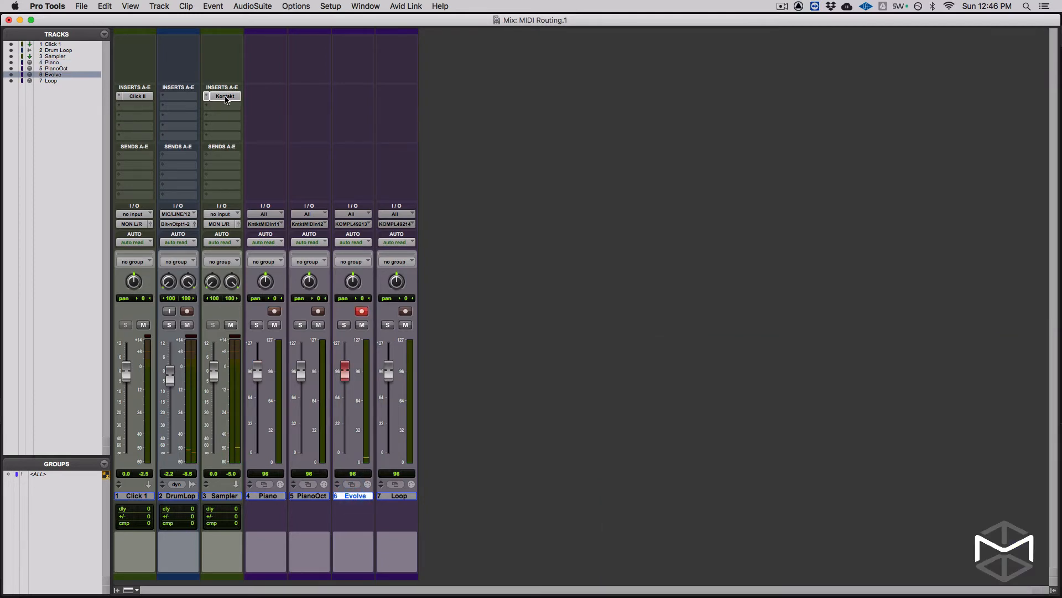
click(225, 97)
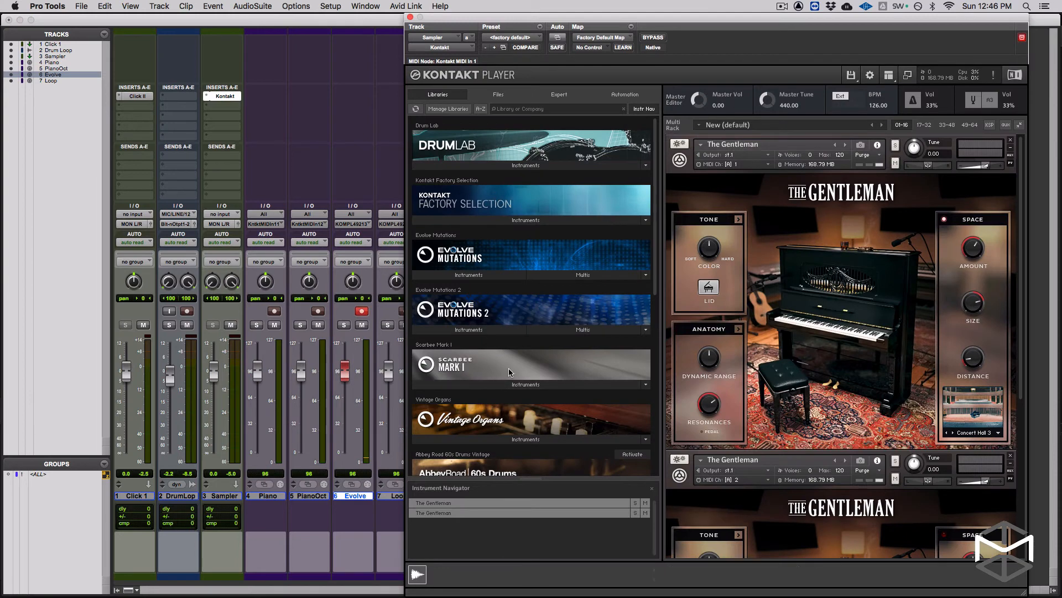
Step: Load the LPS Scorefare Menu 5 instrument from the Evolve Mutations 2 library into the Kontakt rack
click(473, 330)
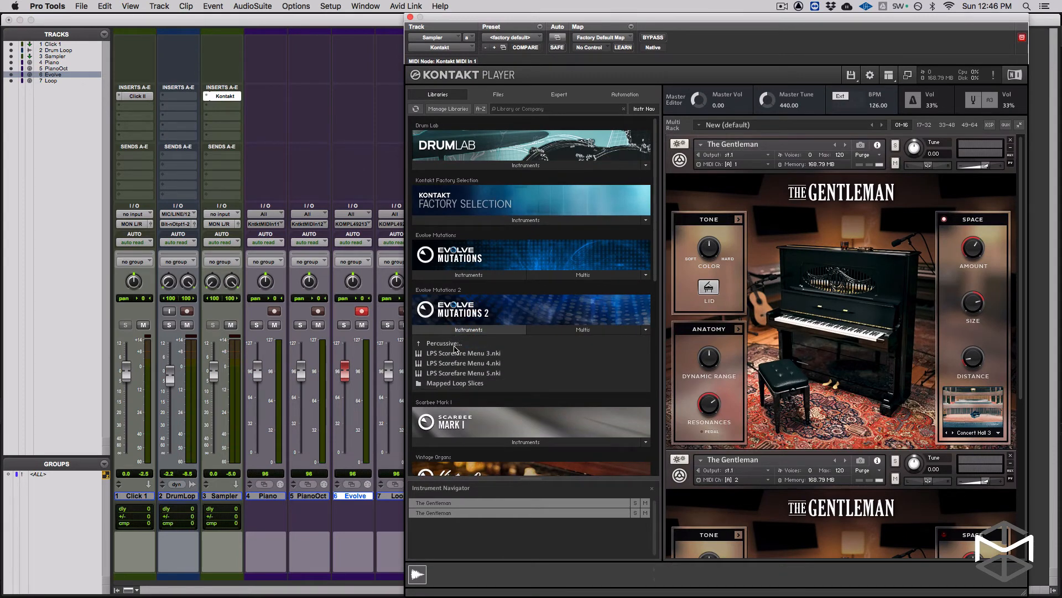
double_click(466, 374)
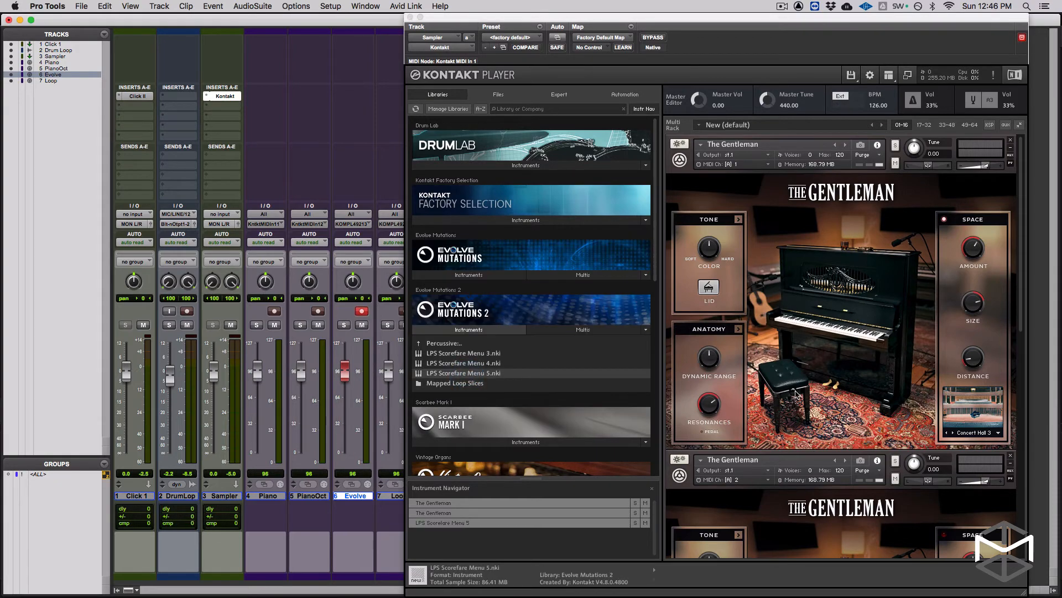
scroll(796, 394, down, 5)
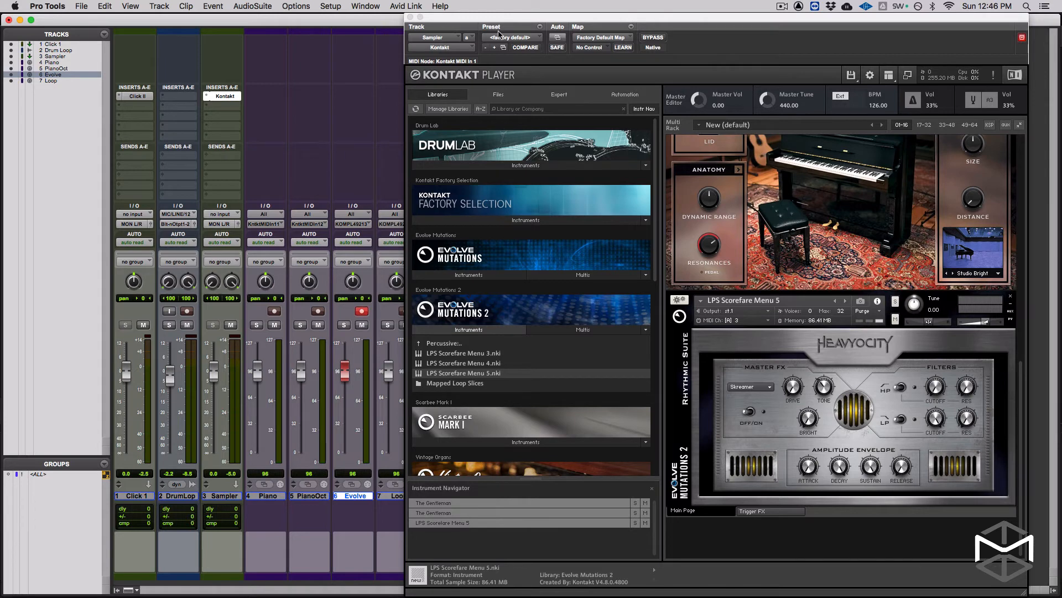
Step: Route the Evolve track's MIDI output to the Sampler's Kontakt MIDI In 1, channel 3, and close the Kontakt window
drag(485, 17, 494, 17)
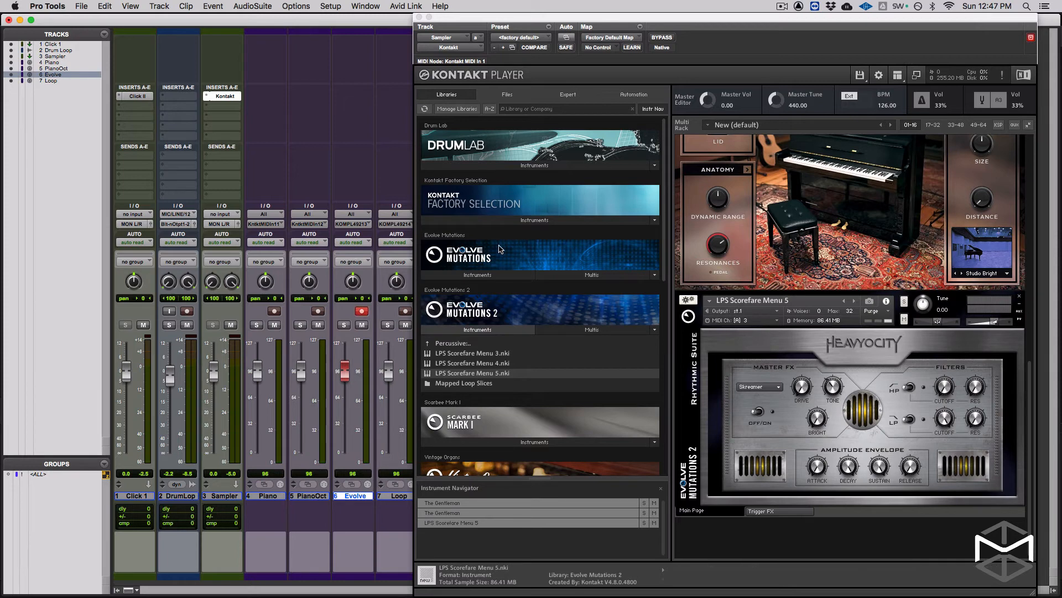
click(340, 224)
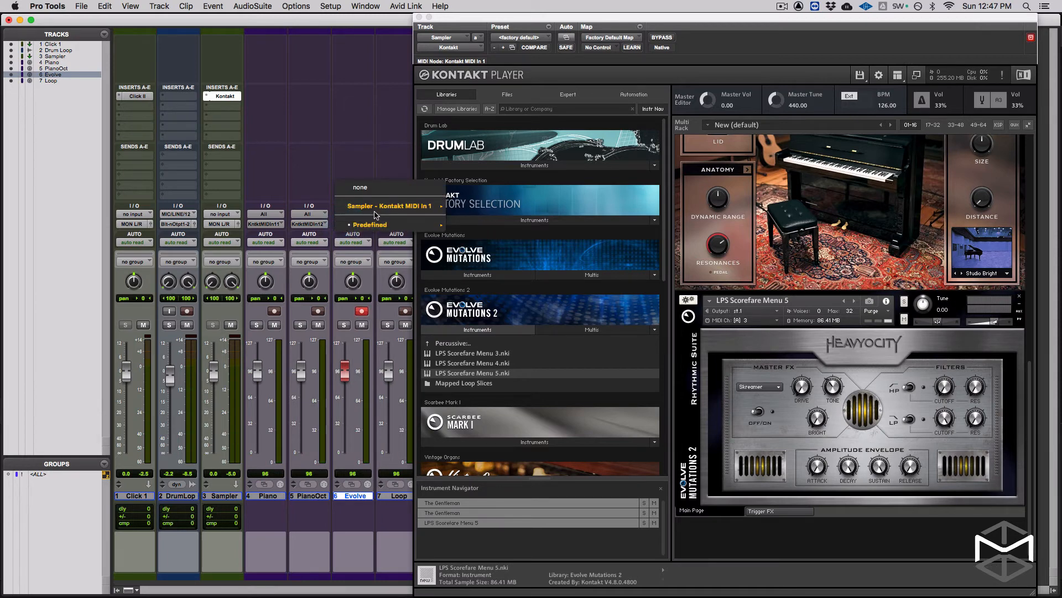
mouse_move(377, 209)
click(468, 227)
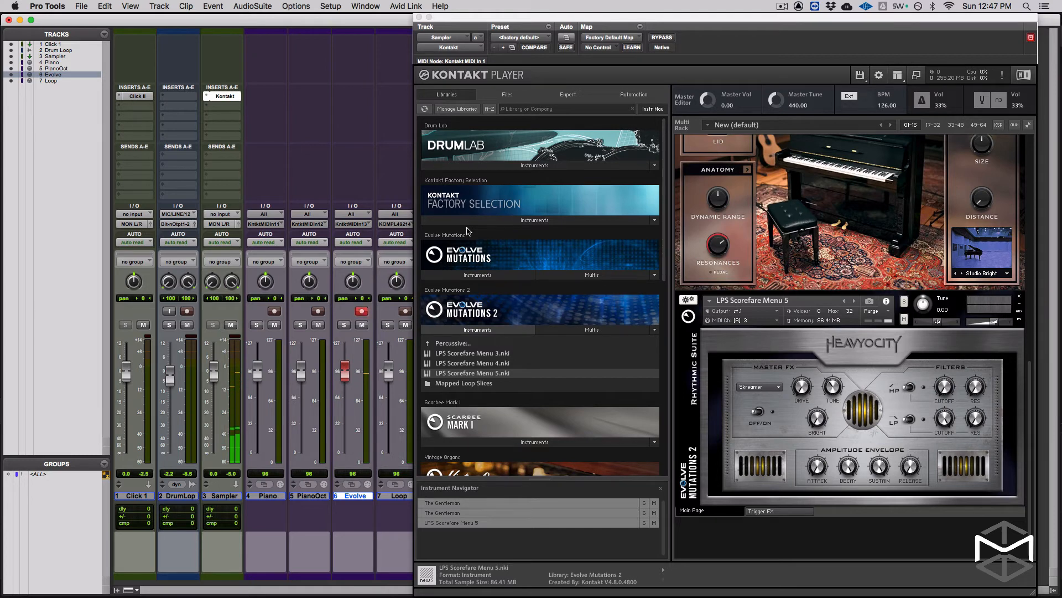
click(419, 17)
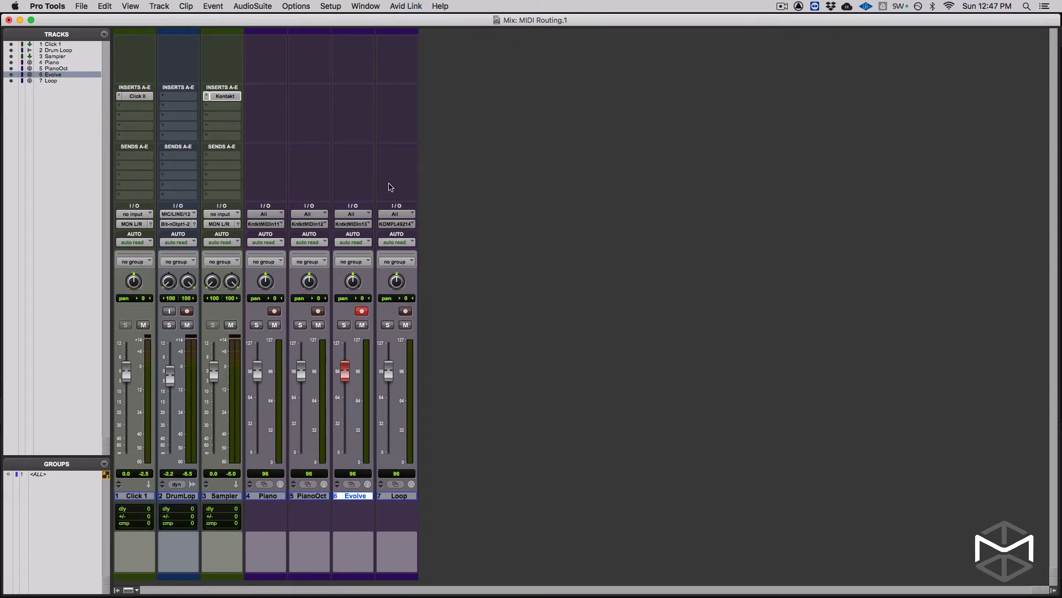
Step: Switch to the Edit window and record an eight-bar Evolve part from bar 1 over the drum loop and pianos
key(super+equal)
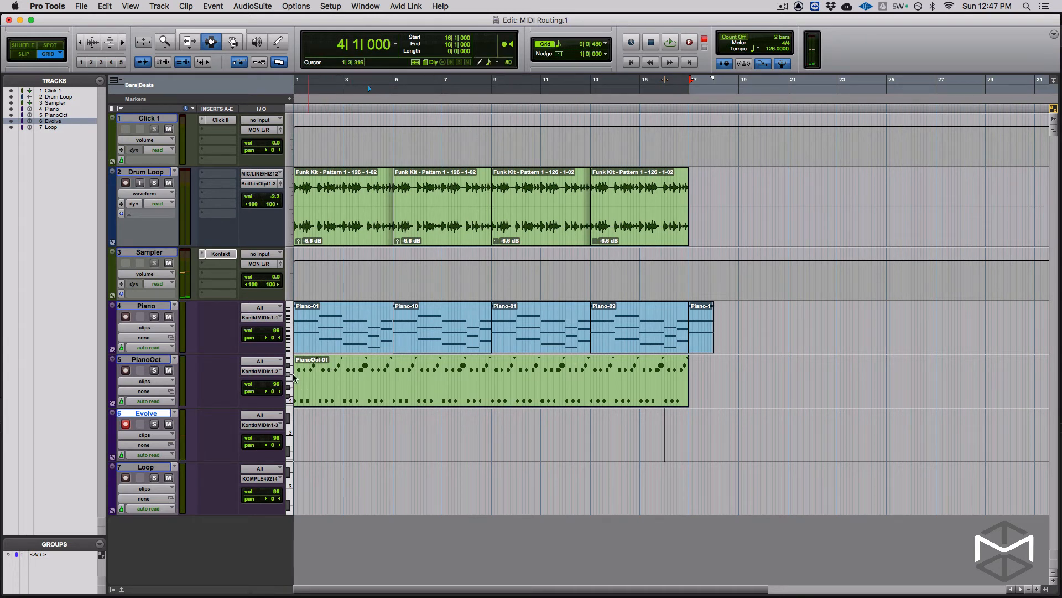
key(Return)
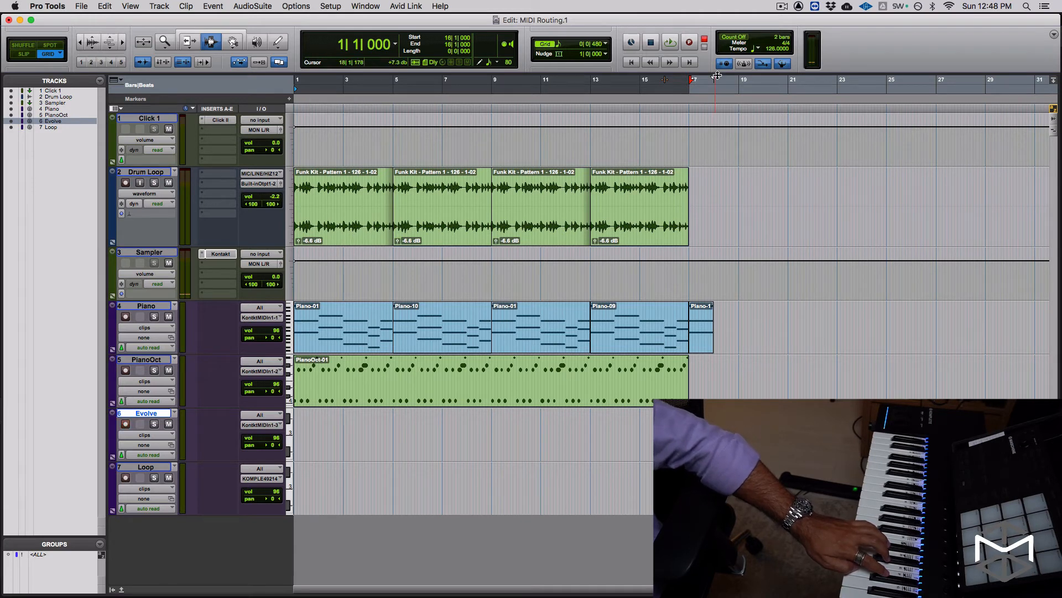
key(super+space)
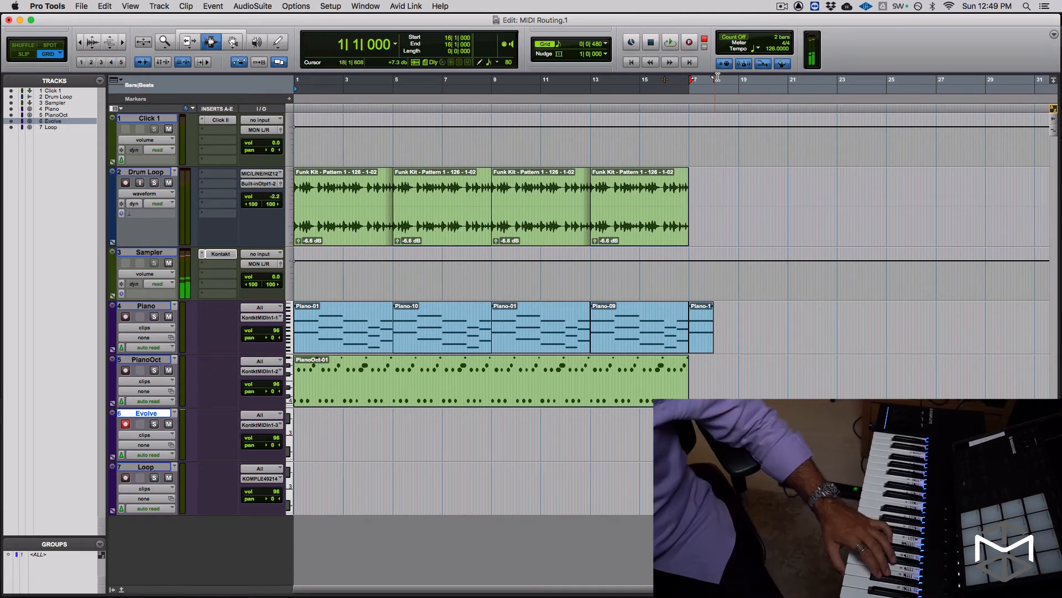
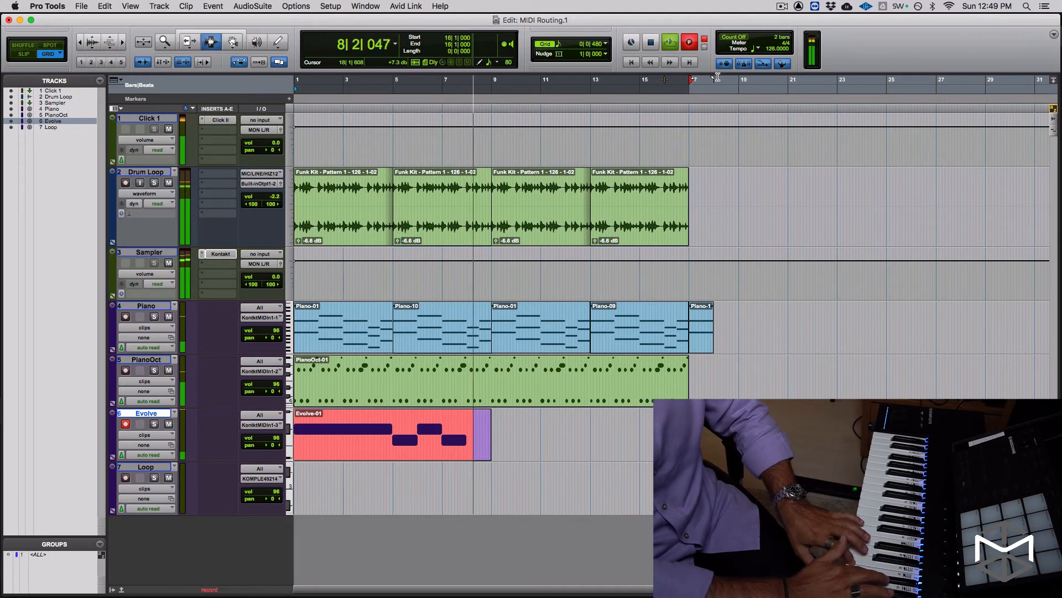
key(space)
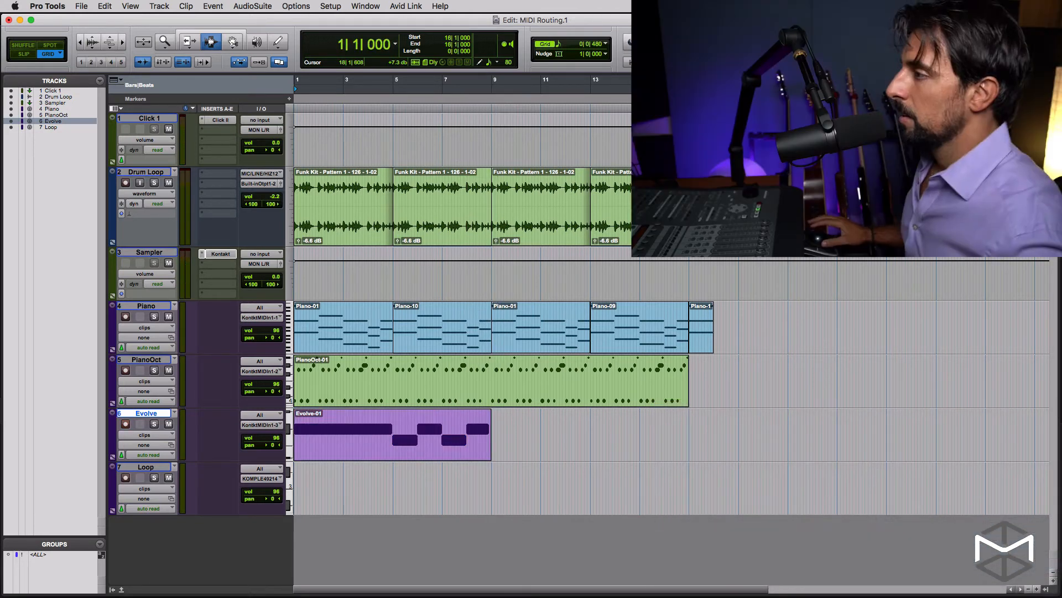
Step: Inspect the recorded Evolve notes up close and play them back with the other tracks
double_click(390, 432)
click(390, 431)
key(t)
key(t)
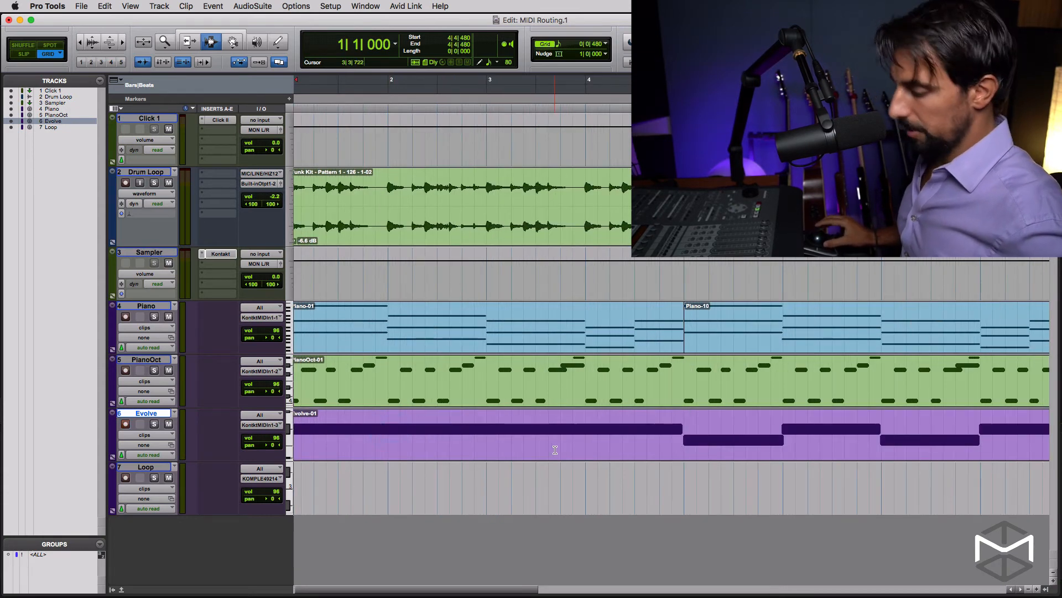
key(r)
click(473, 436)
key(e)
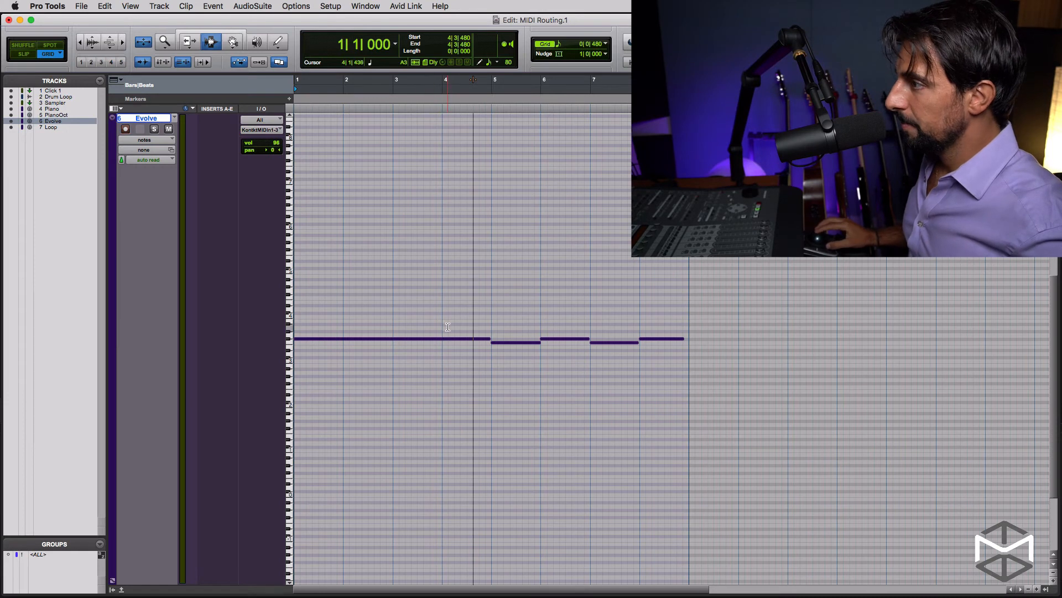
key(space)
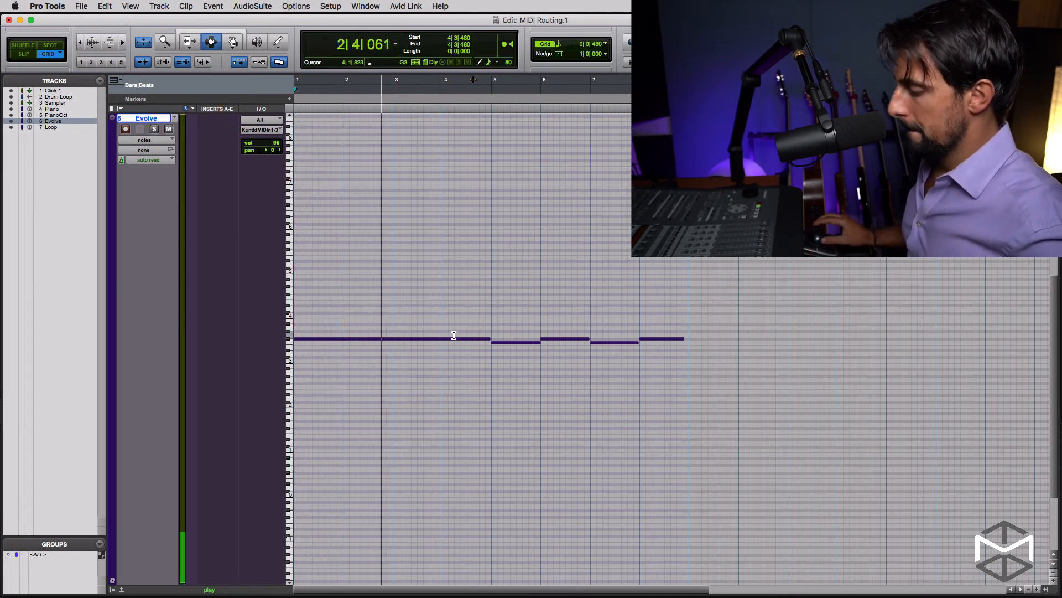
key(super+equal)
key(super+equal)
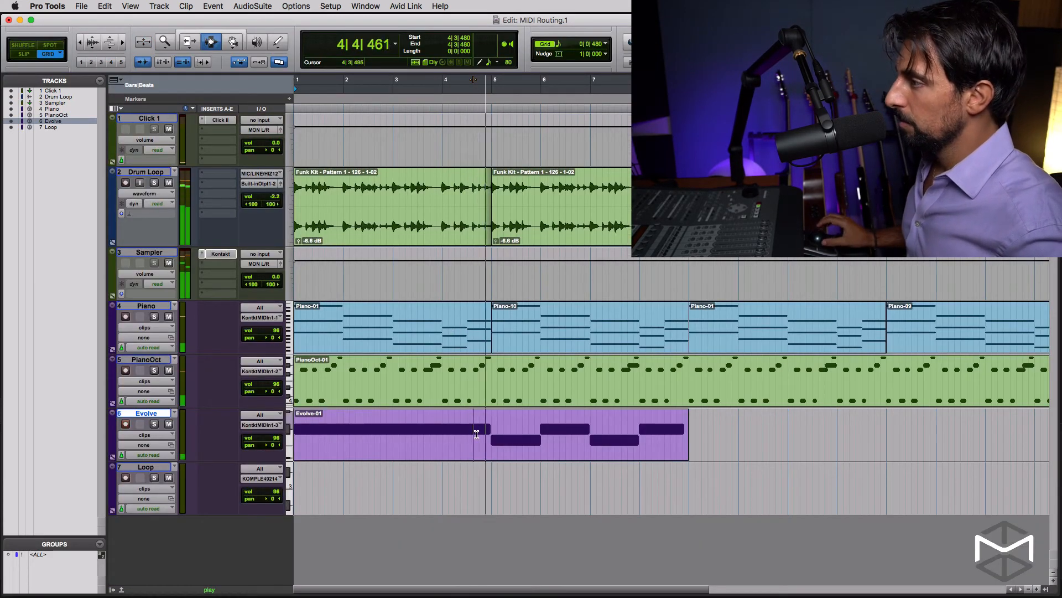
key(space)
Step: Move the recorded Evolve clip so that it starts at bar 5
key(F8)
drag(443, 443, 639, 427)
key(super+bracketleft)
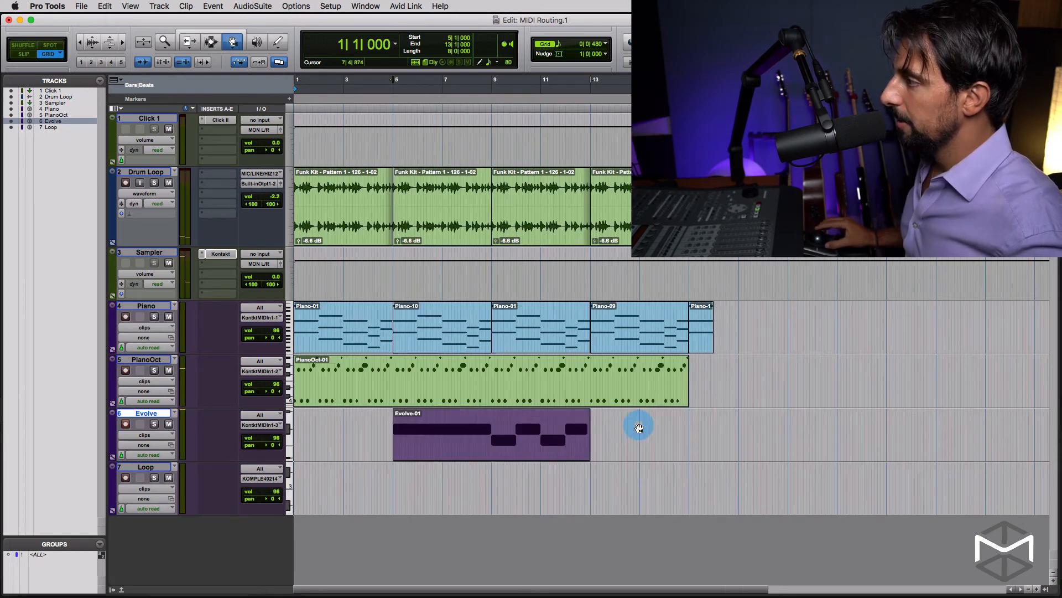
key(F7)
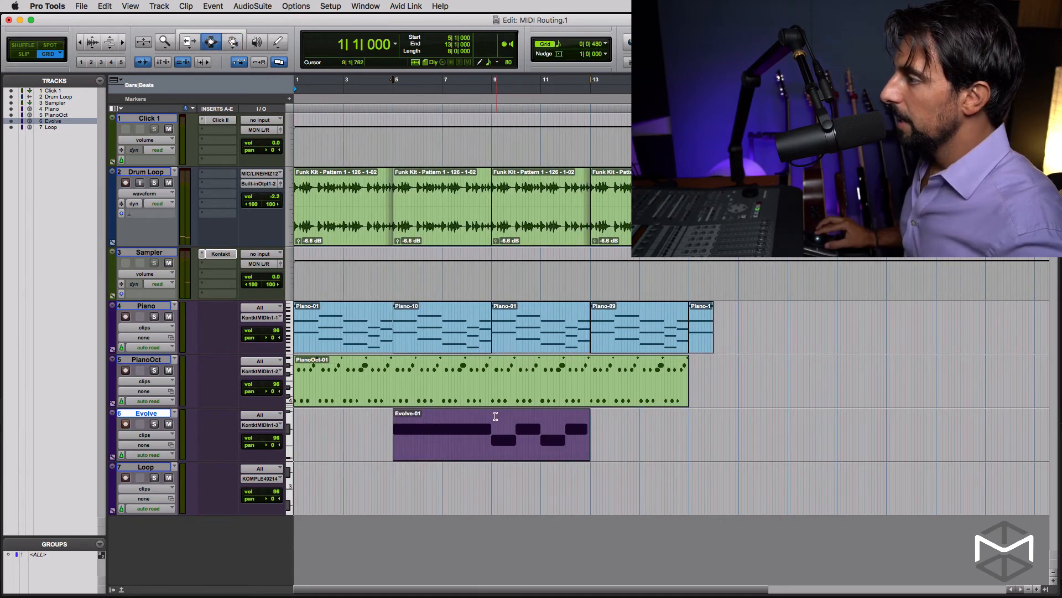
Step: Display the Evolve track as notes and select the range from bar 9 to bar 13
click(494, 416)
drag(492, 416, 494, 416)
click(494, 417)
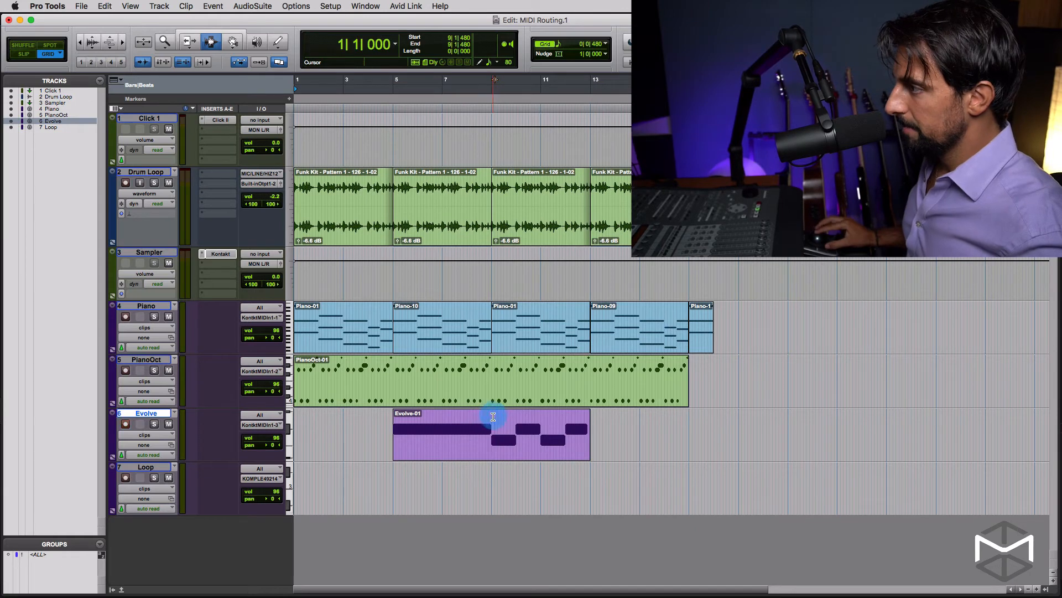
key(e)
key(e)
key(ctrl+minus)
drag(491, 420, 590, 420)
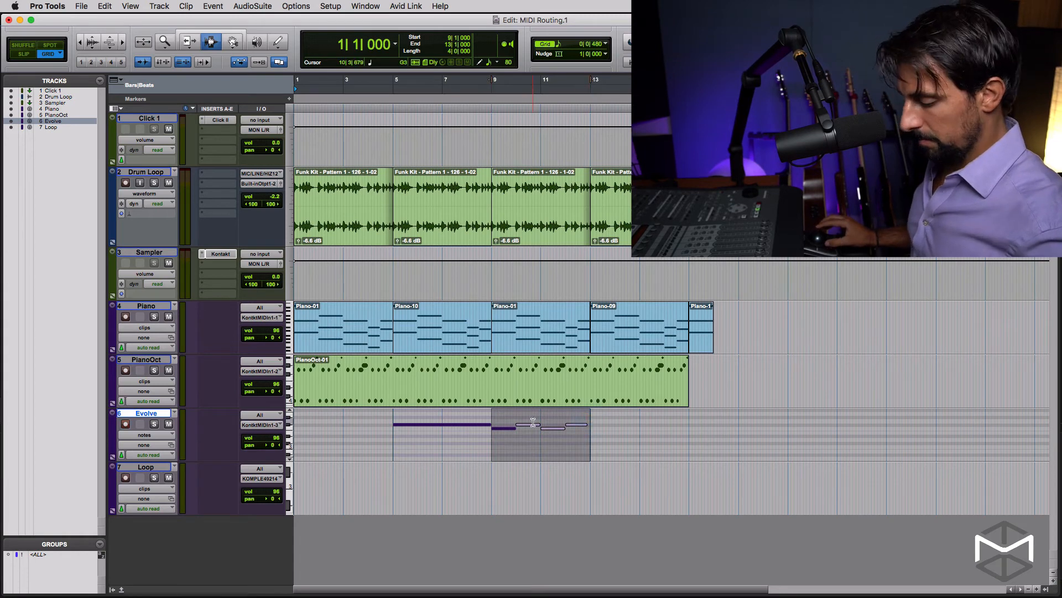
Step: Trim the end of the long first Evolve note so that it meets the next note at bar 9
key(t)
key(t)
key(t)
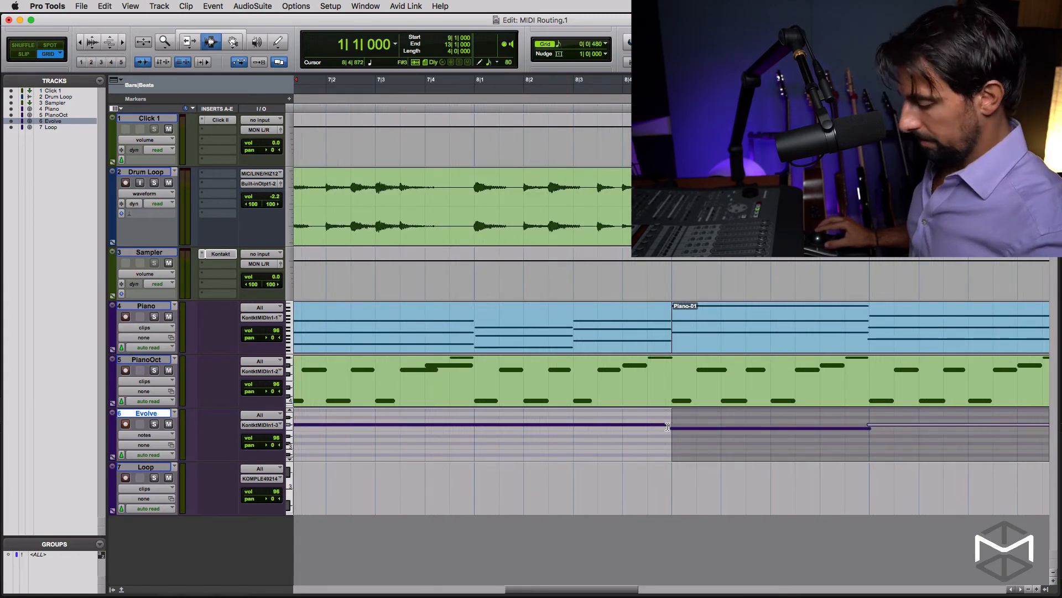
key(F6)
click(660, 424)
click(671, 426)
click(675, 429)
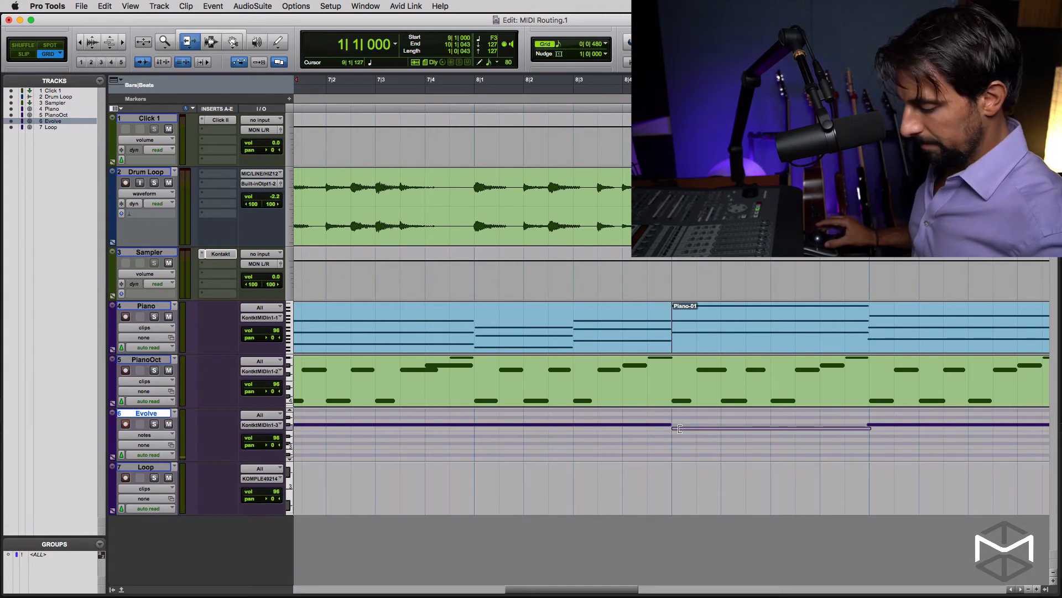
key(r)
key(r)
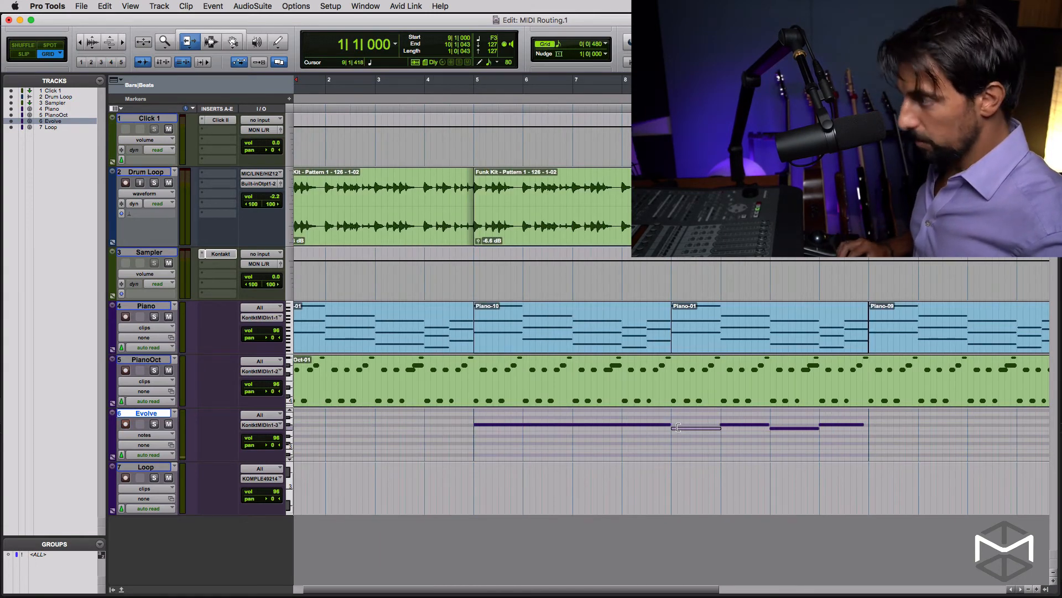
Step: Quantize all Evolve note starts to a 1/16 note grid at 100% strength, preserving note duration
key(super+a)
key(alt+0)
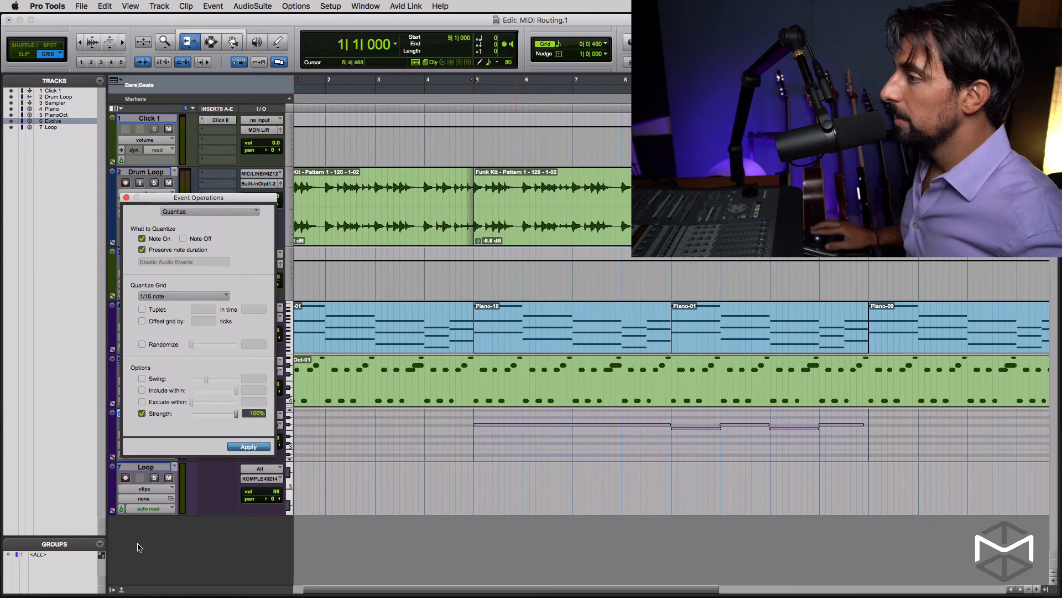
click(249, 446)
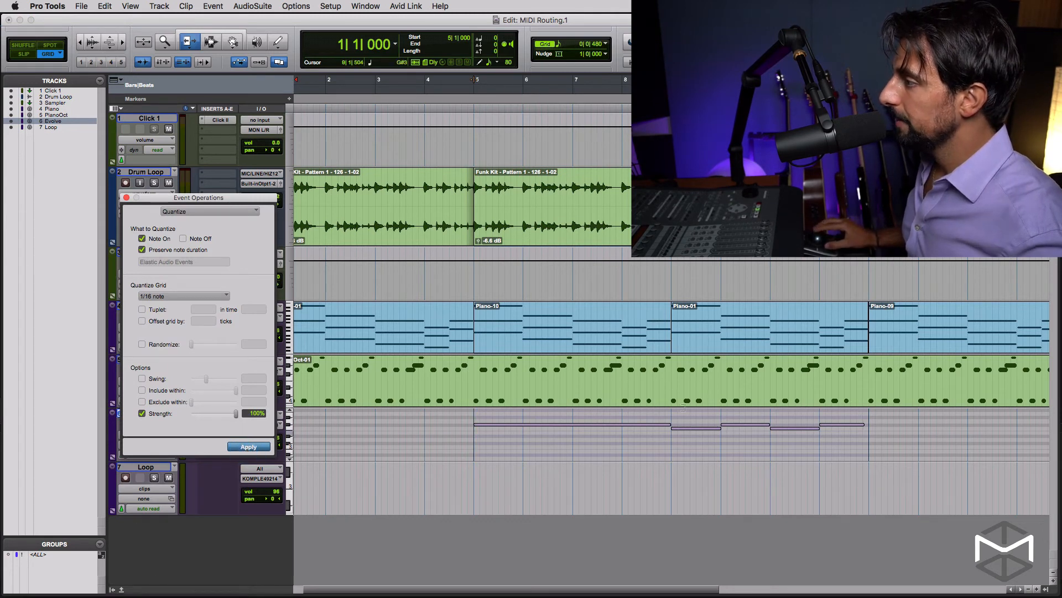
Step: Extend the end of the last Evolve note to bar 13
drag(673, 413, 856, 422)
click(858, 423)
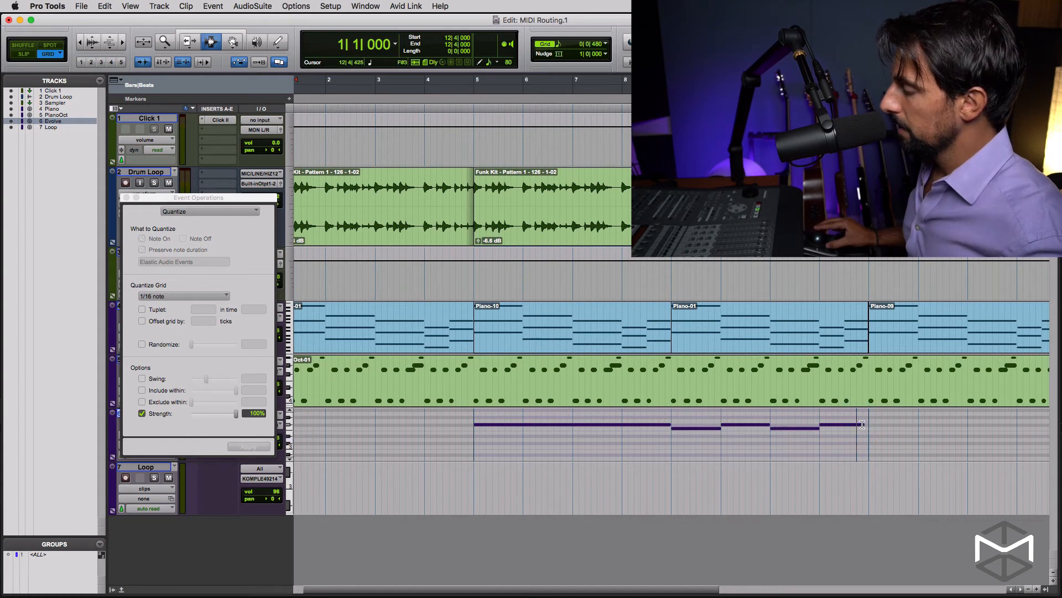
key(F10)
drag(861, 423, 867, 423)
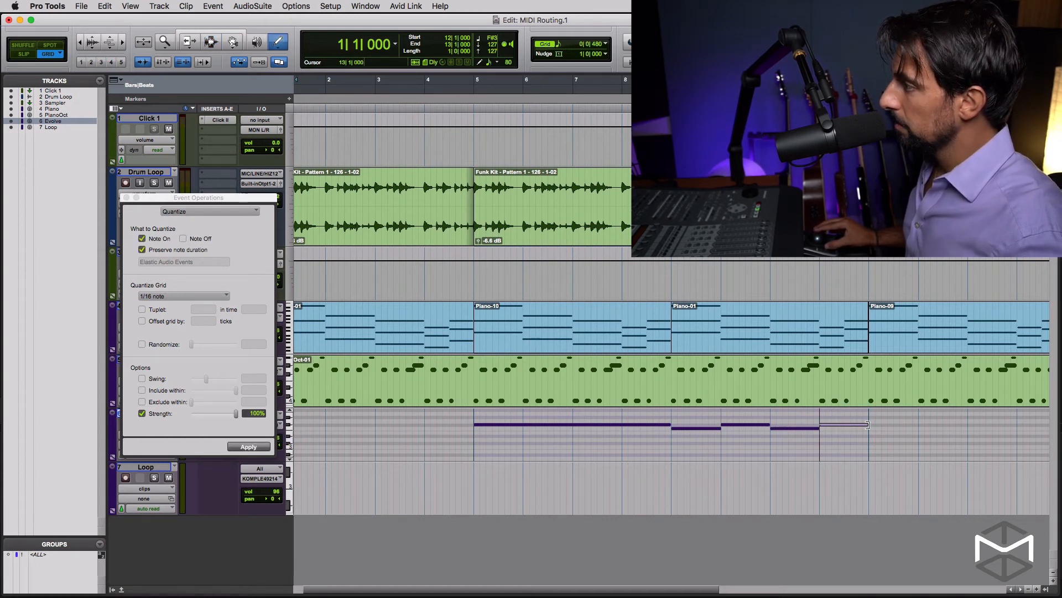
key(F8)
key(F7)
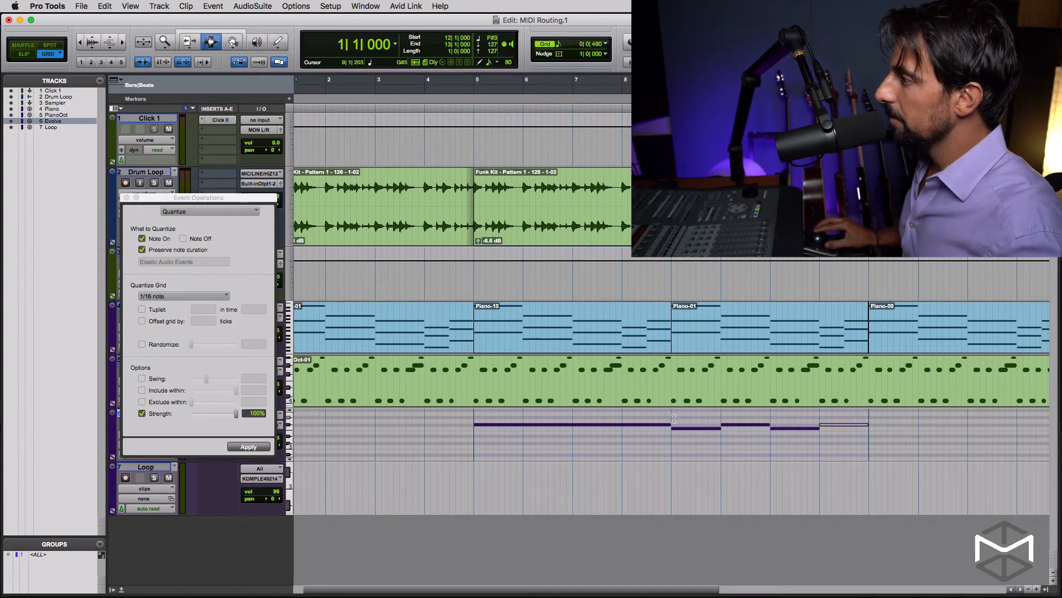
Step: Duplicate the Evolve notes of bars 9 to 13, then return the track to clips view and close Event Operations
drag(672, 419, 873, 424)
key(super+bracketleft)
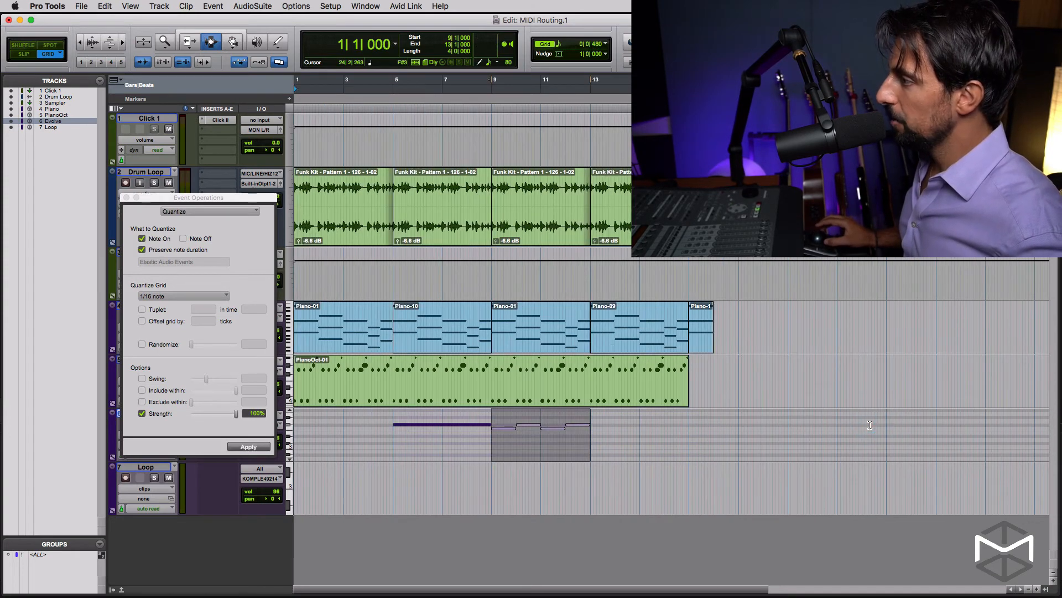
key(super+d)
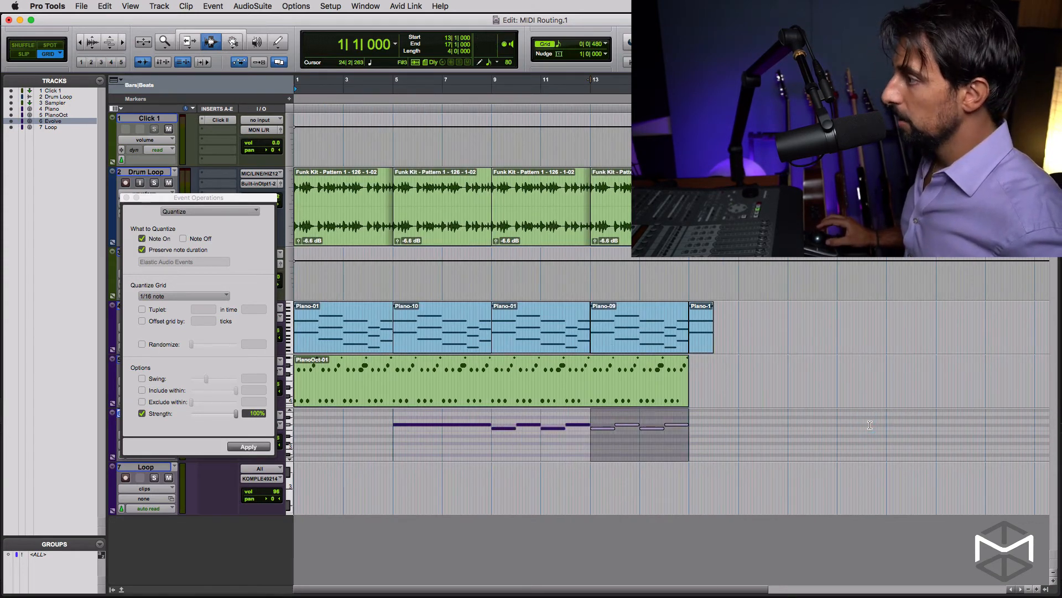
key(super+bracketleft)
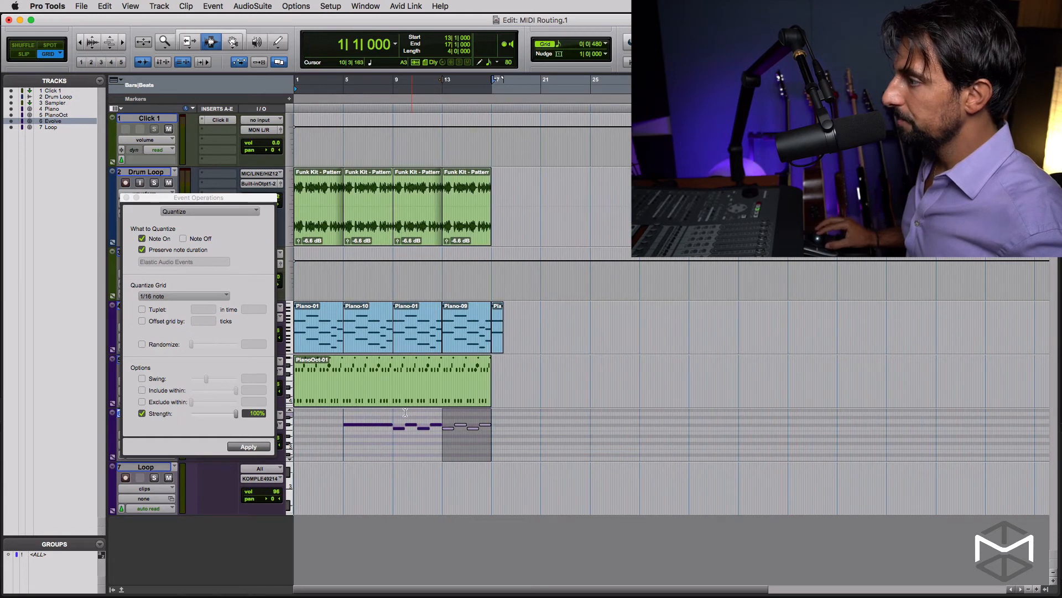
key(ctrl+minus)
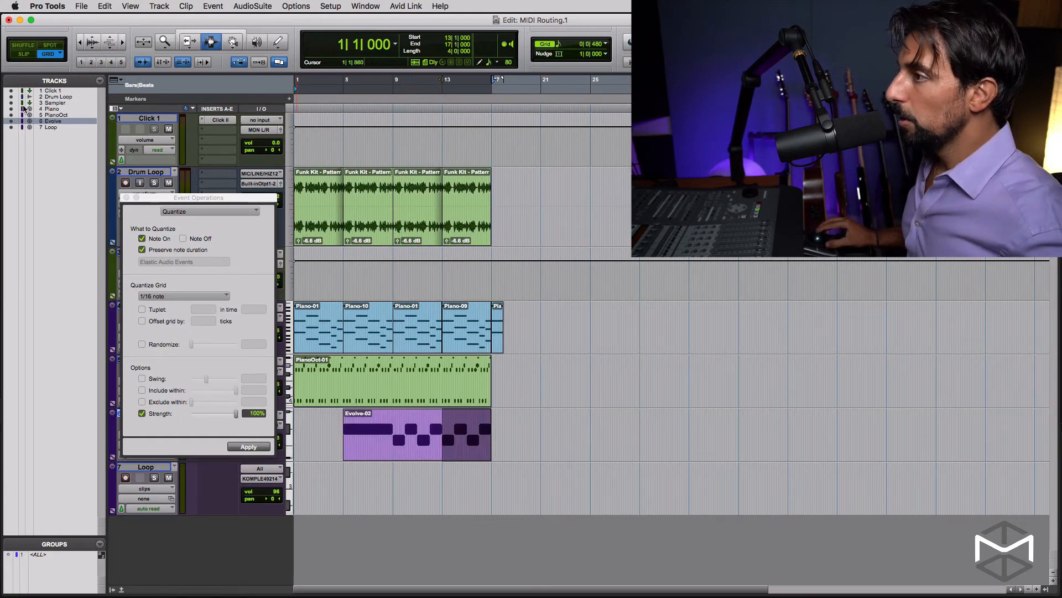
key(alt+0)
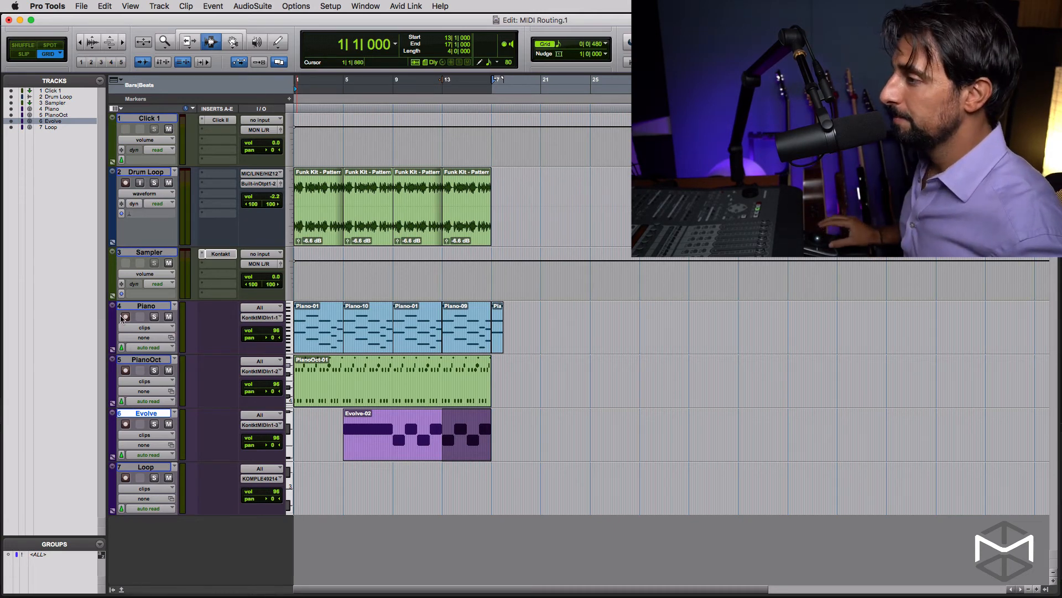
Step: Return to the Mix window and reopen the Kontakt instrument on the Sampler track
key(super+equal)
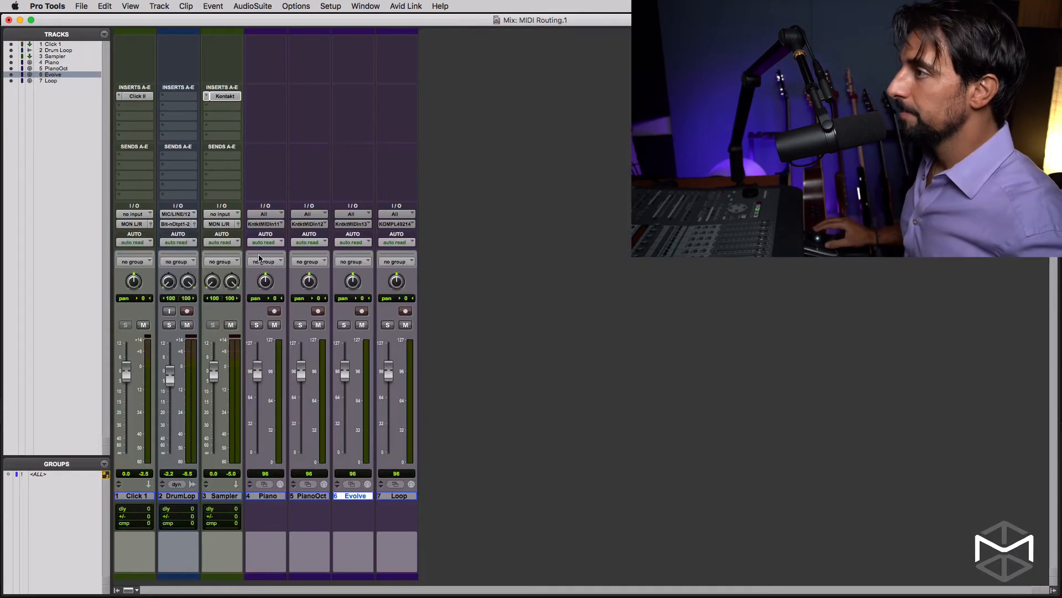
click(226, 96)
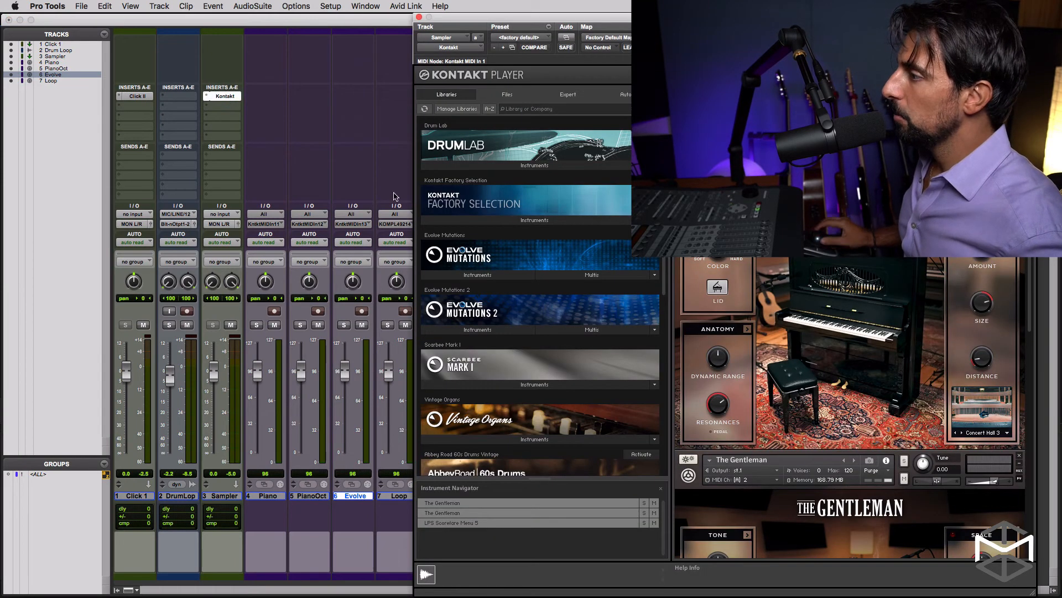
Step: Load the In Your Face Bass instrument from the Retro Machines Mk2 library, close Kontakt and select the Loop track
scroll(584, 295, down, 8)
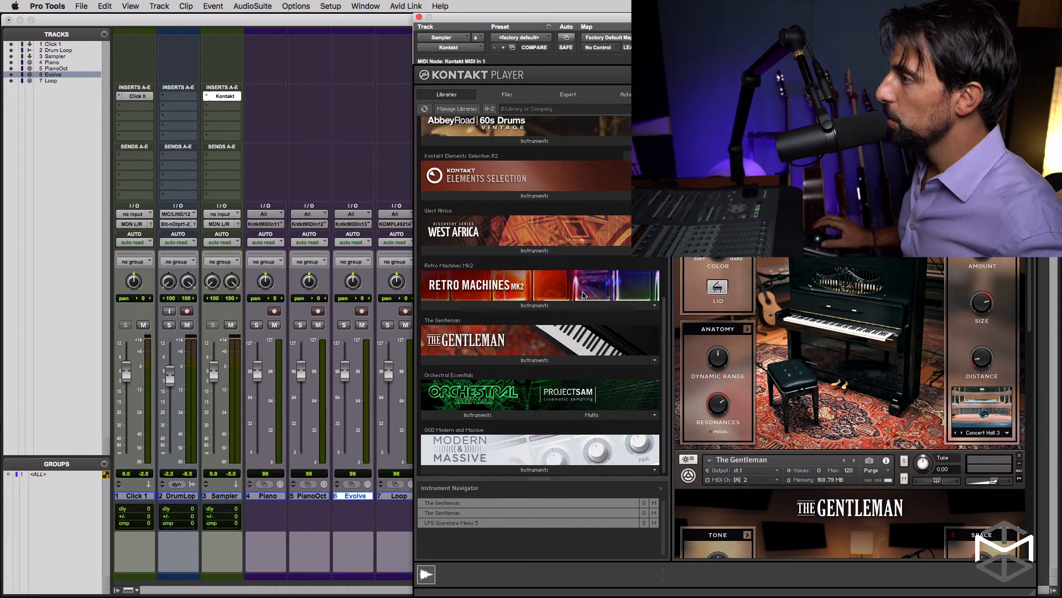
click(549, 309)
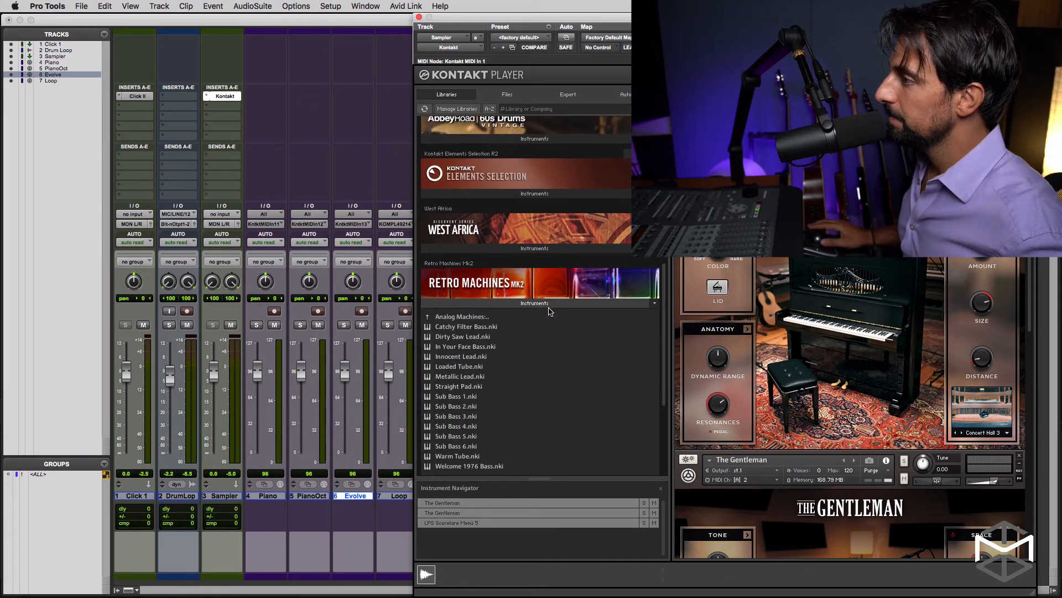
double_click(459, 349)
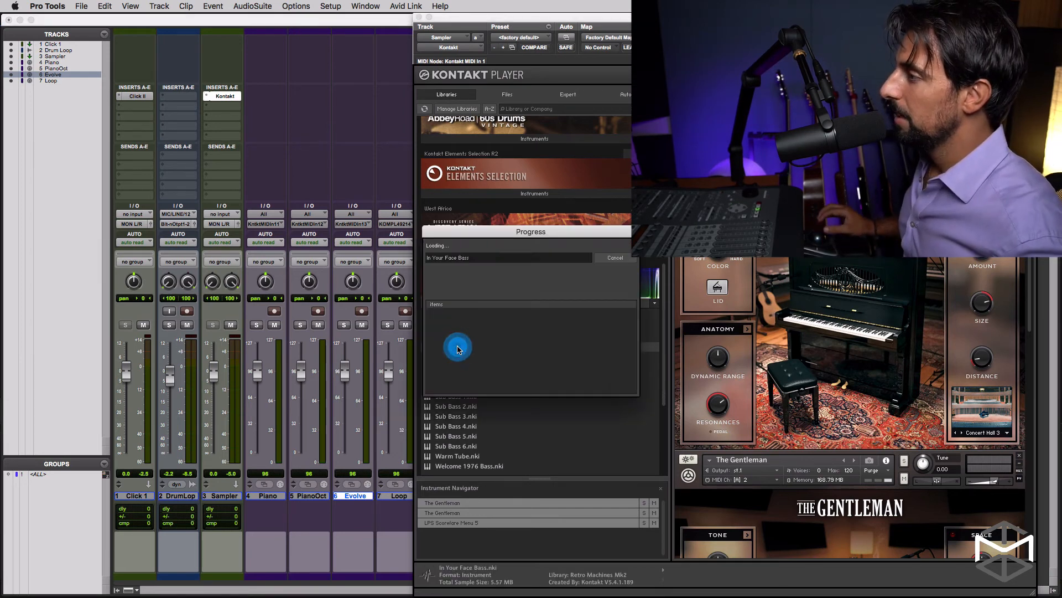
click(419, 18)
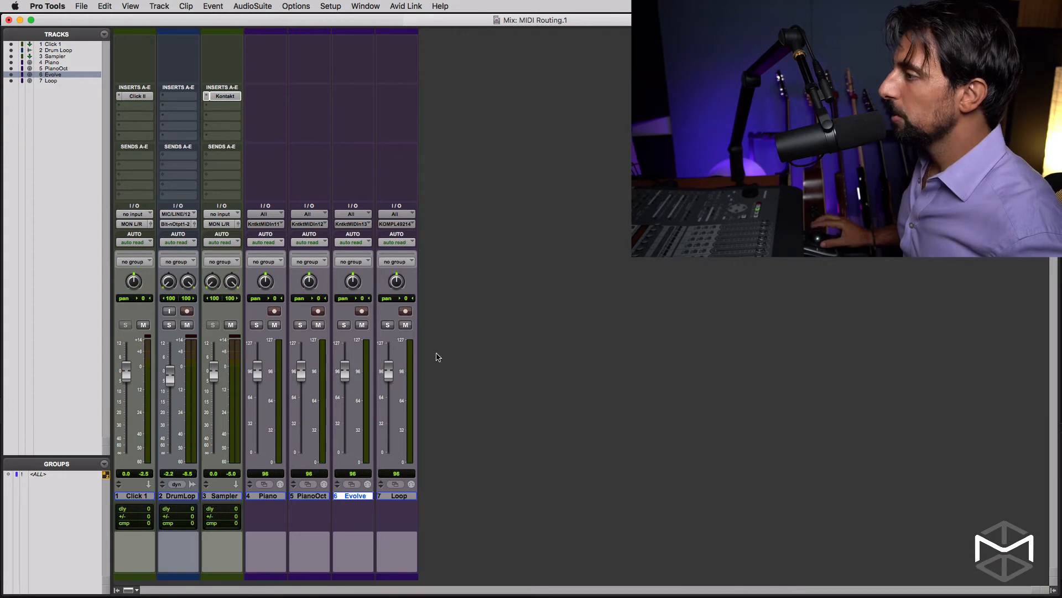
click(402, 496)
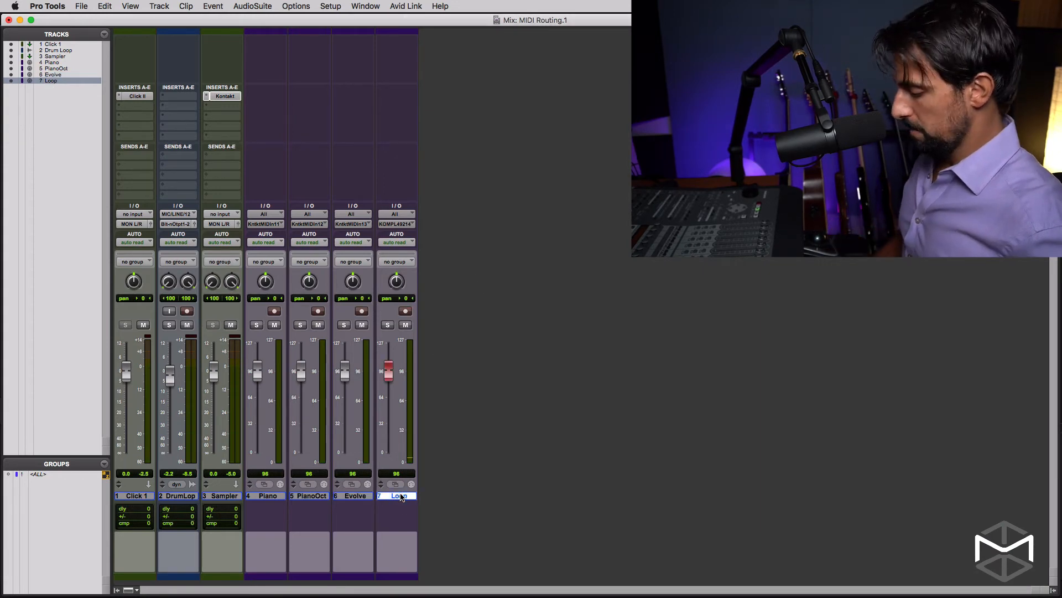
Step: In the Edit window, set the selection on the Loop track to run from bar 9 to bar 17
key(super+equal)
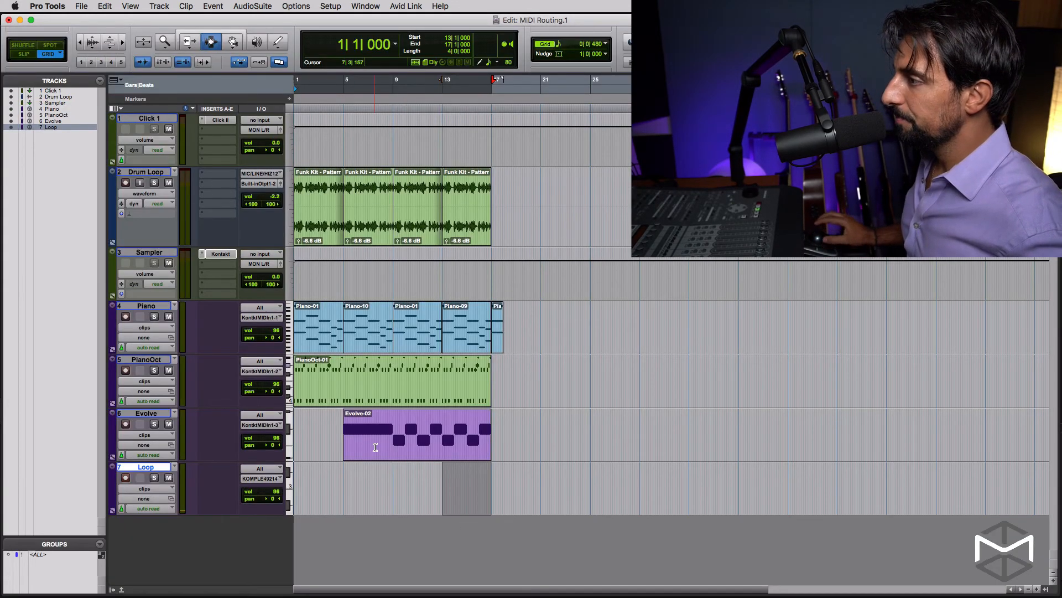
shift+click(393, 473)
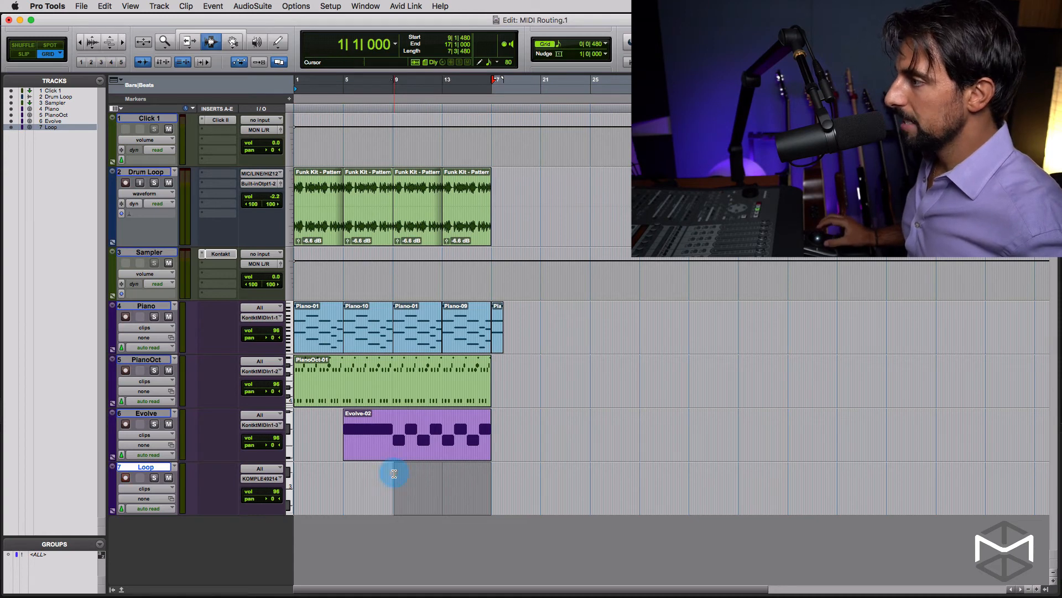
key(t)
key(t)
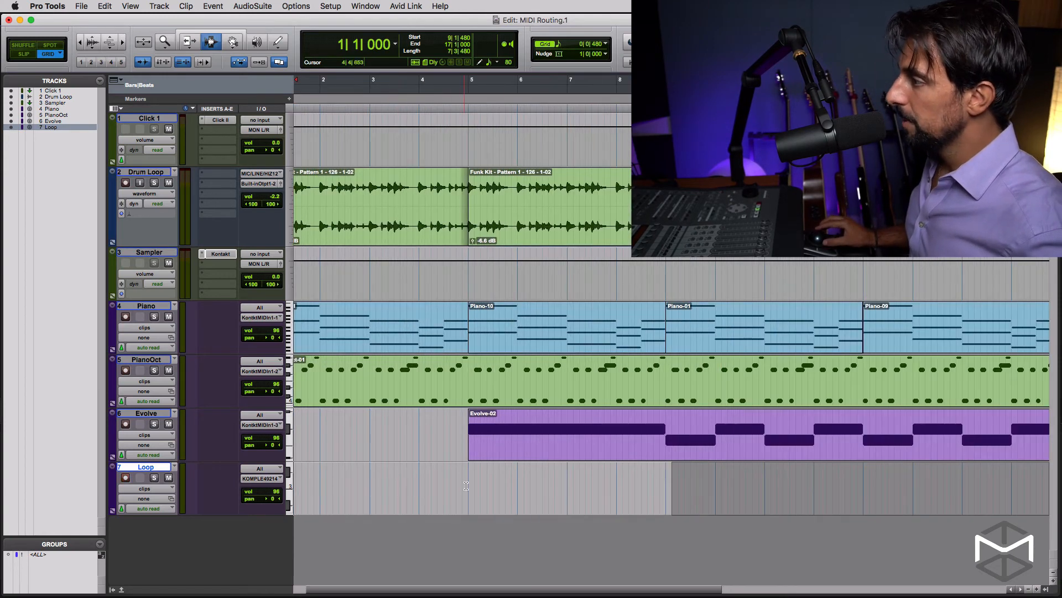
shift+click(665, 474)
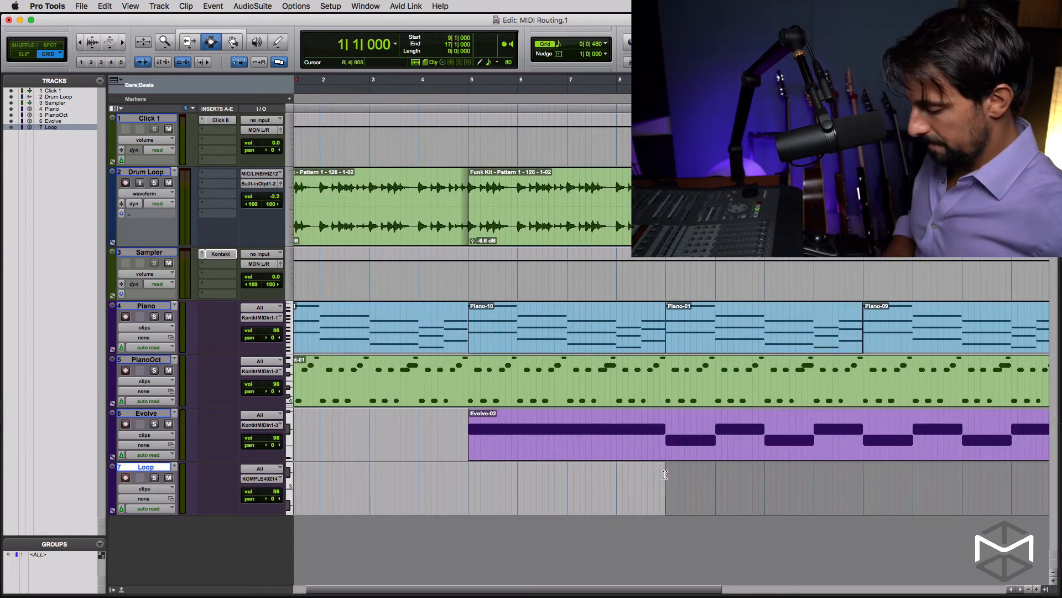
Step: Shift the bar 9 to 17 selection up to the Evolve track with the whole arrangement in view
key(ctrl+super+p)
key(p)
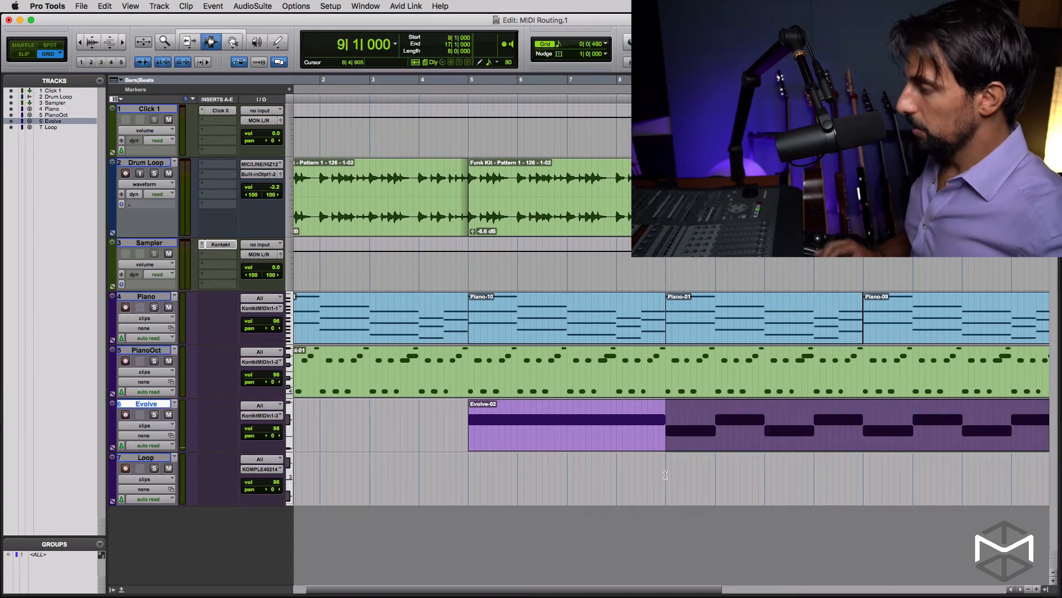
key(r)
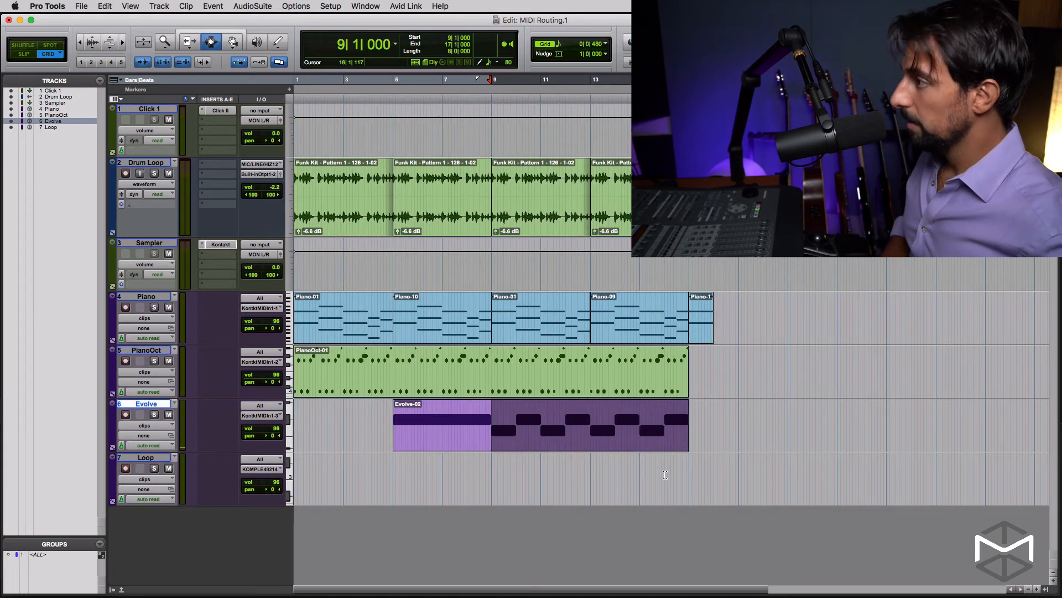
key(ctrl+super+p)
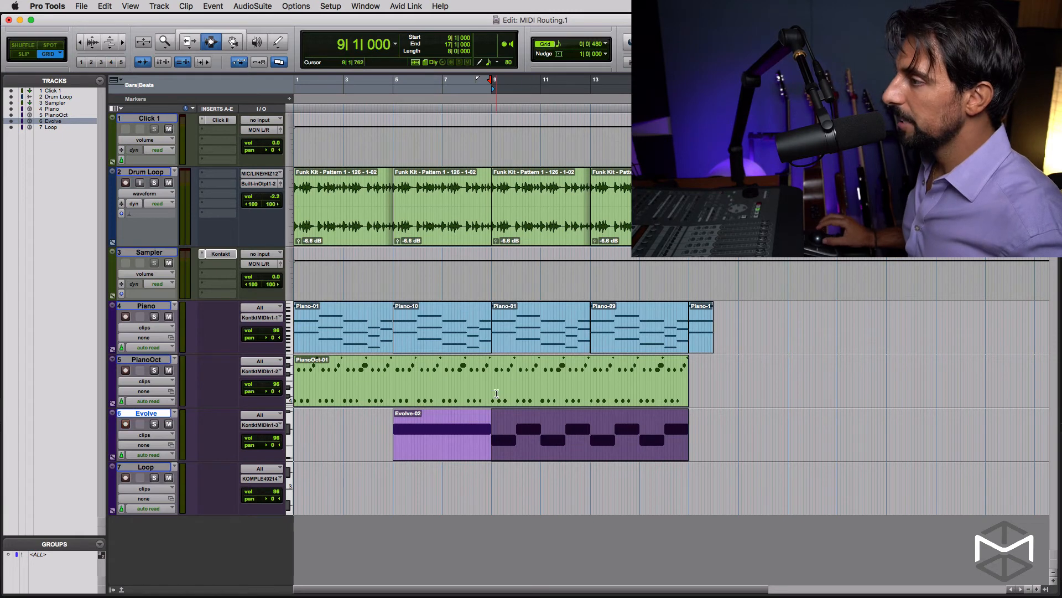
Step: Play the session from bar 9 and lower the Evolve track's volume to 89 in the Mix window
key(space)
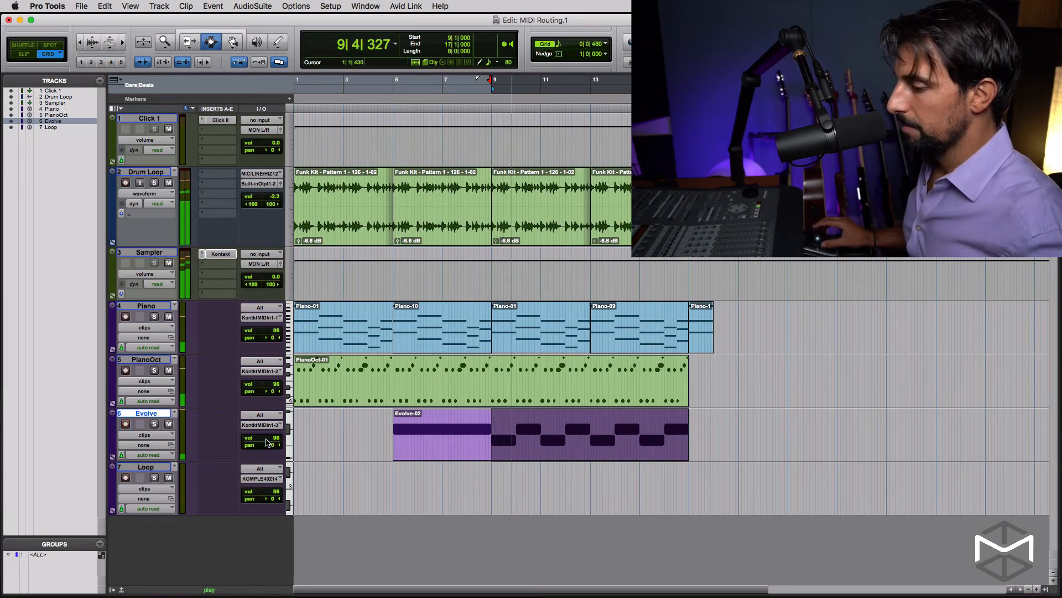
key(super+equal)
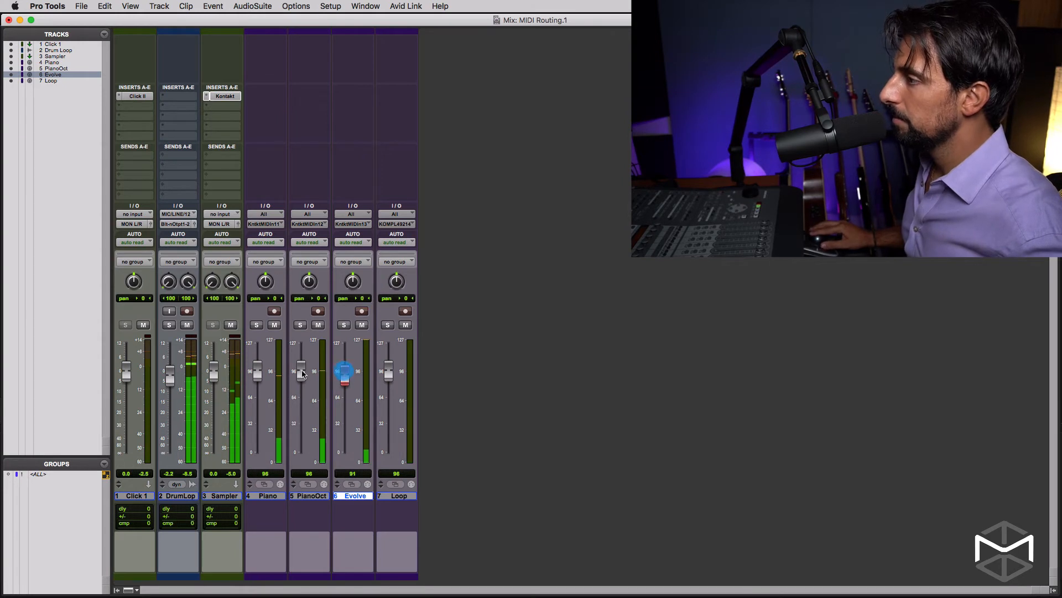
click(301, 369)
drag(344, 372, 345, 376)
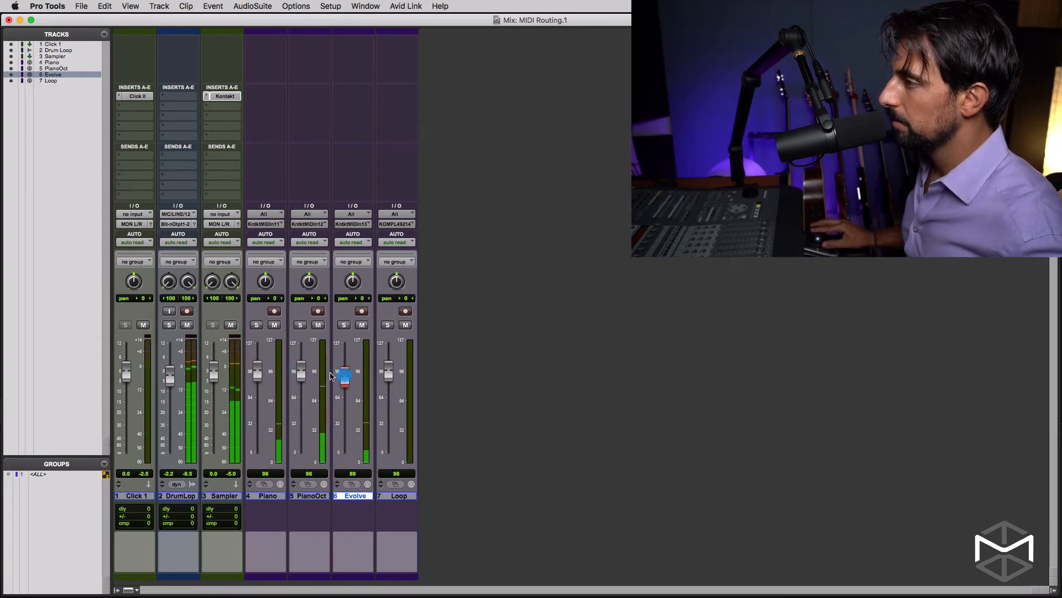
Step: Turn on and adjust the Space effect of the second Gentleman piano in Kontakt, and lower the PianoOct track's volume to 91
click(230, 98)
scroll(821, 411, down, 5)
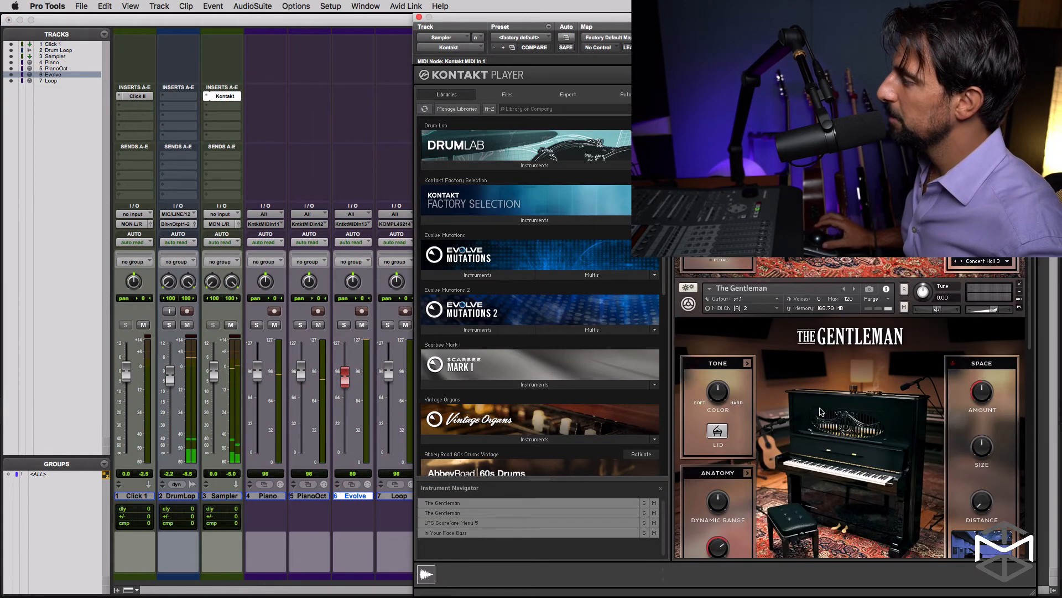
scroll(821, 411, down, 2)
click(954, 294)
click(985, 292)
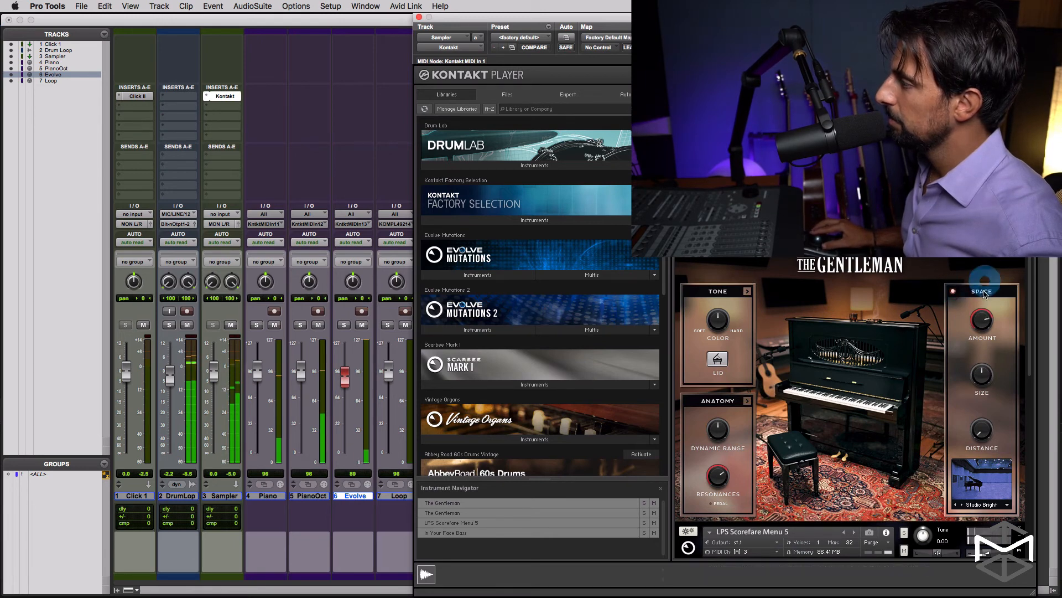
click(982, 372)
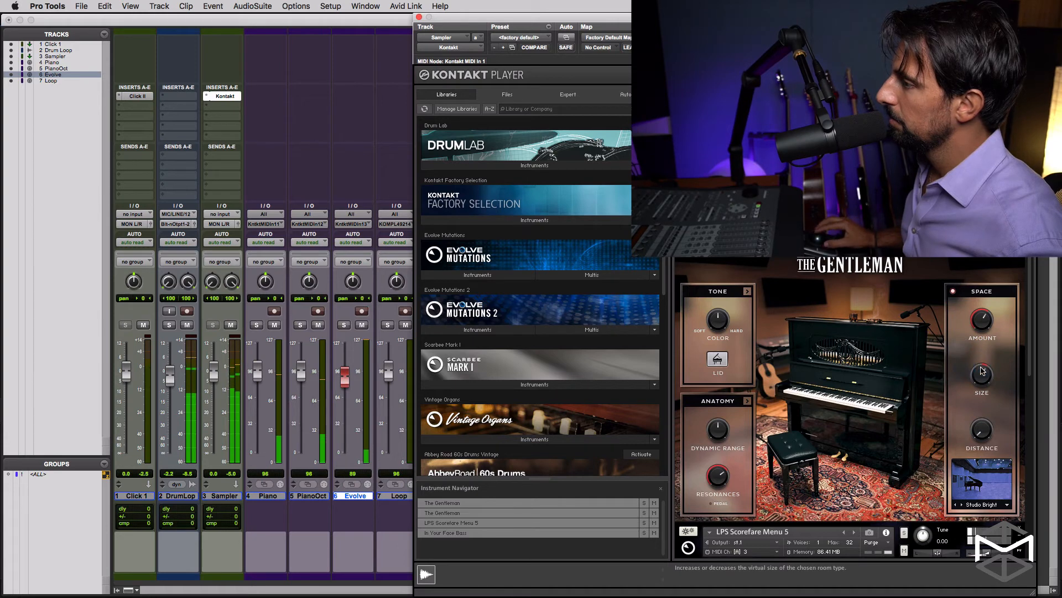
drag(301, 371, 303, 381)
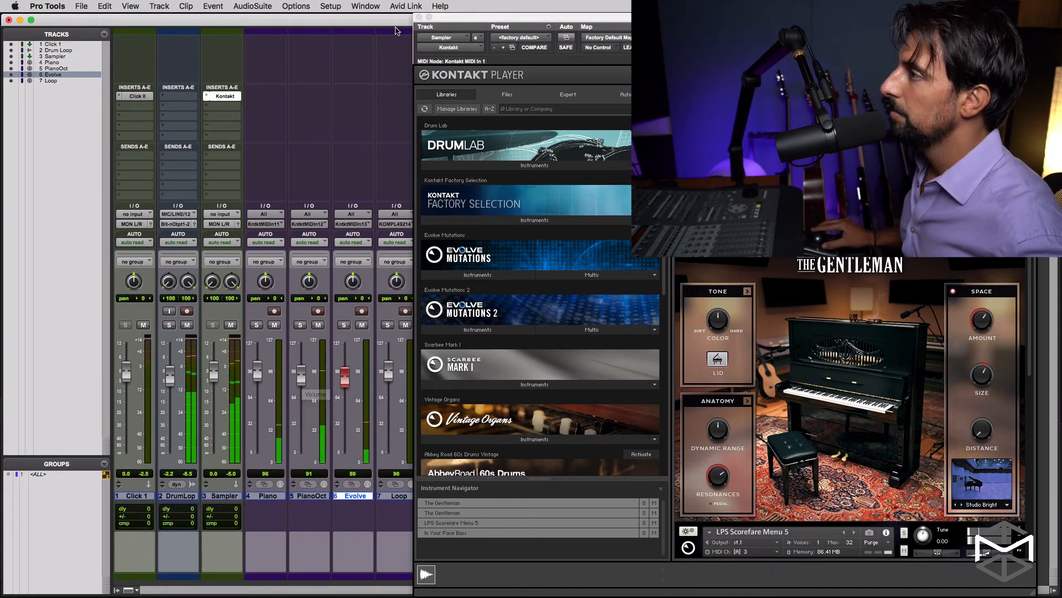
click(419, 17)
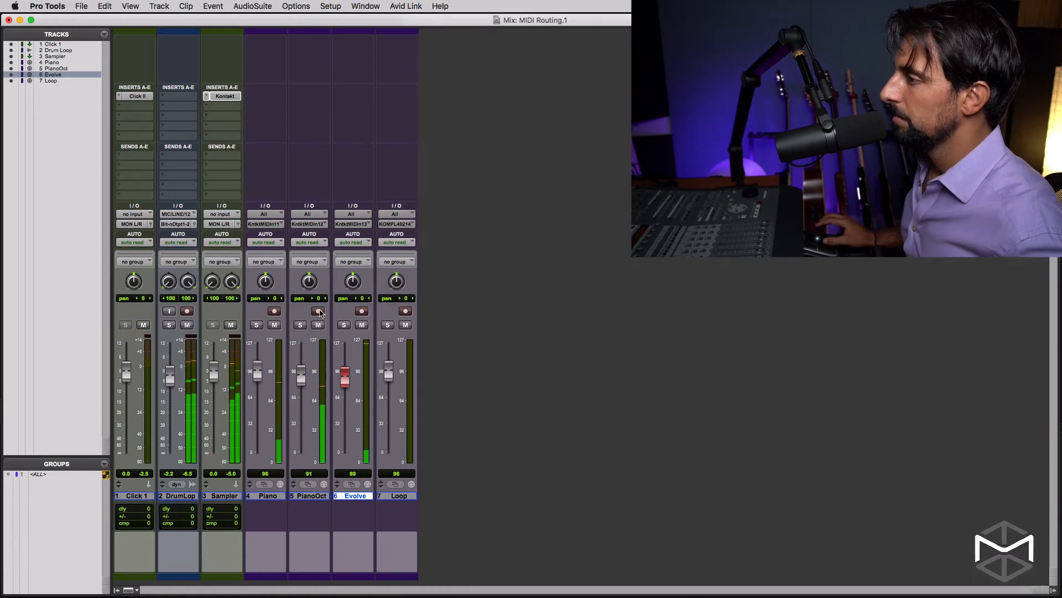
Step: Record-enable the Loop track and inspect its MIDI input choices, leaving the input on All
click(408, 311)
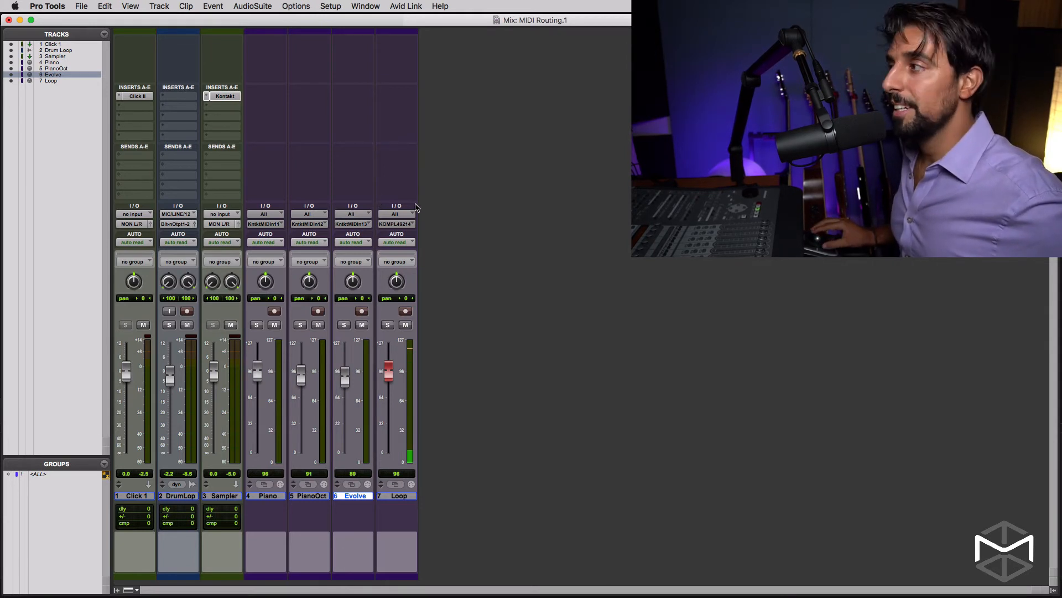
click(400, 214)
mouse_move(448, 239)
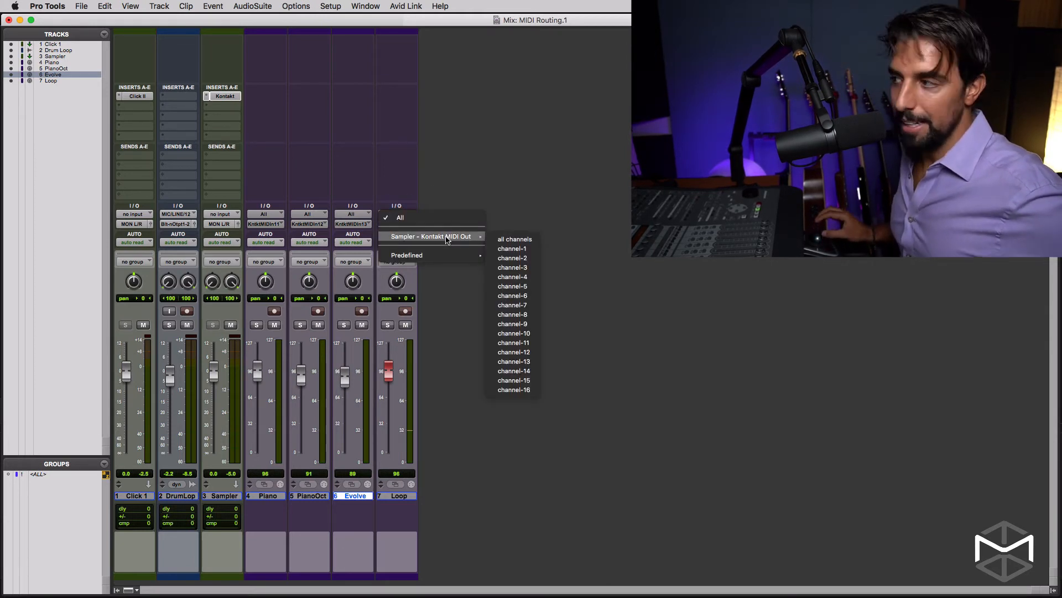
mouse_move(454, 258)
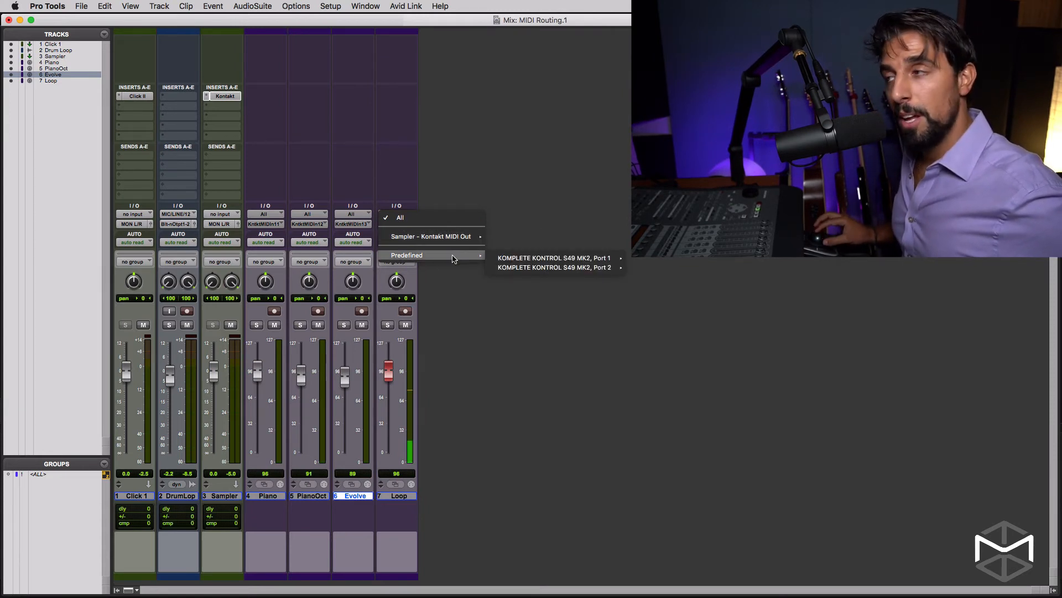
click(522, 165)
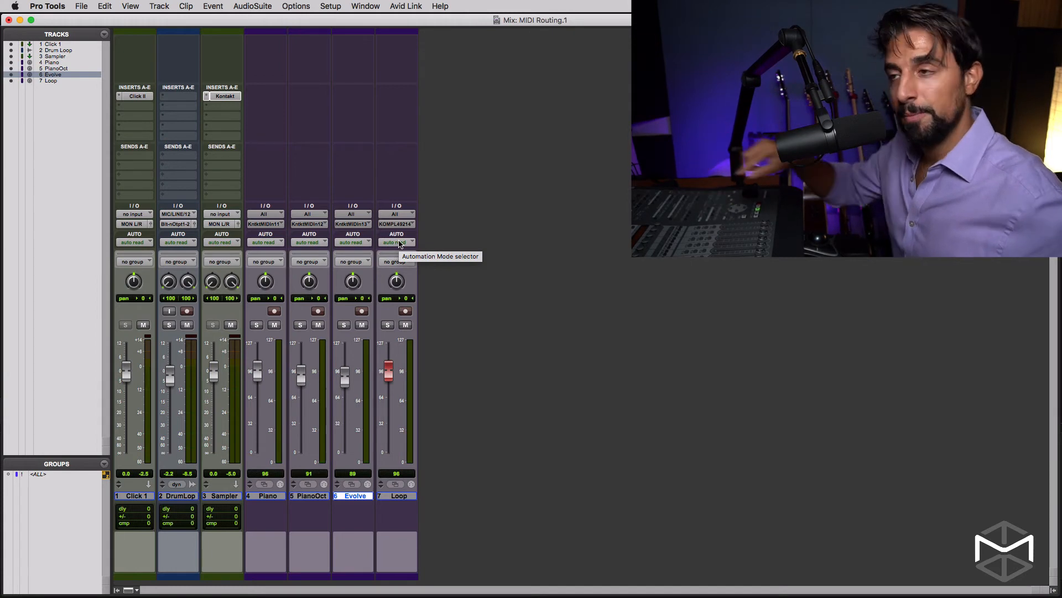
Step: Route the Loop track's MIDI output to Sampler - Kontakt MIDI In 1, channel-4, and check the loaded instruments in Kontakt
click(405, 224)
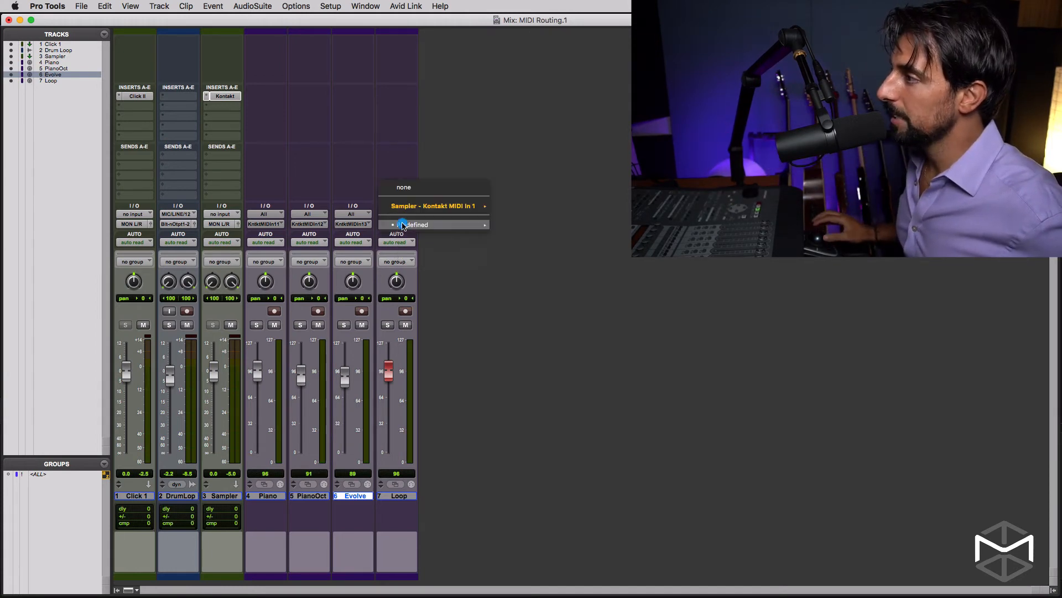
mouse_move(423, 222)
mouse_move(442, 206)
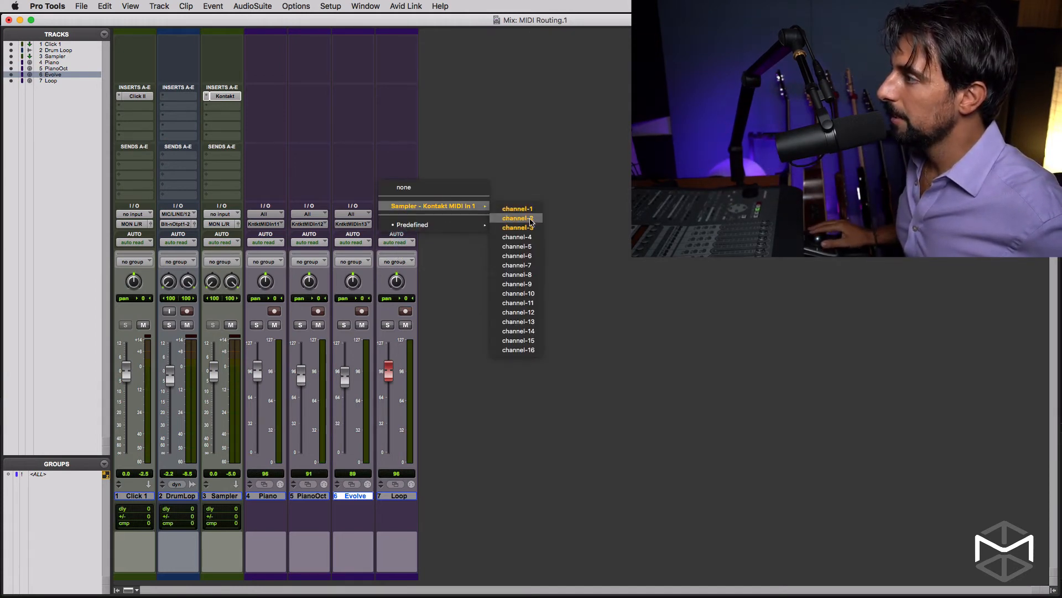
click(521, 237)
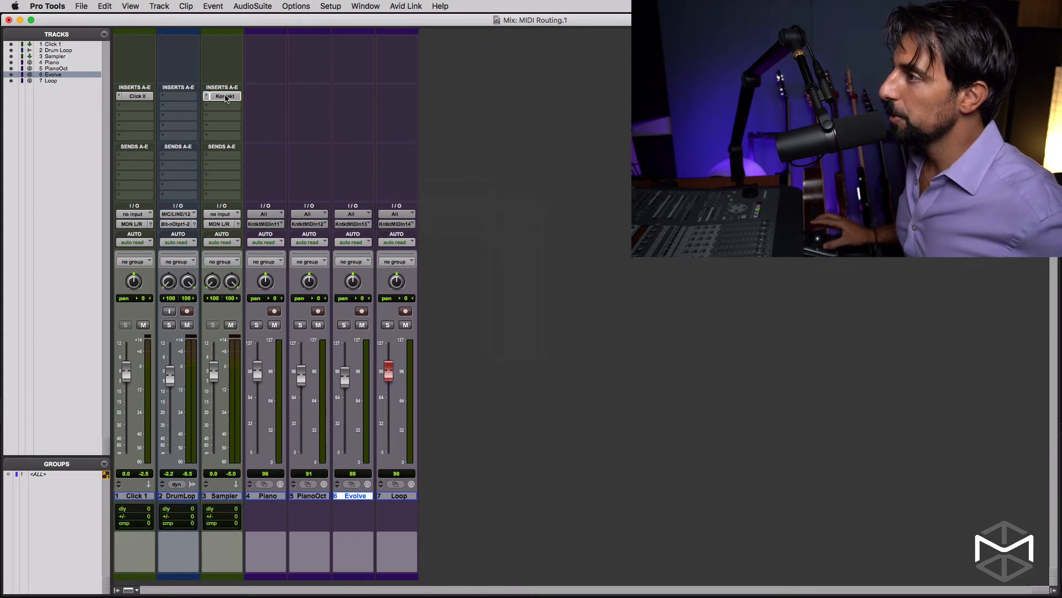
click(225, 97)
scroll(735, 352, down, 10)
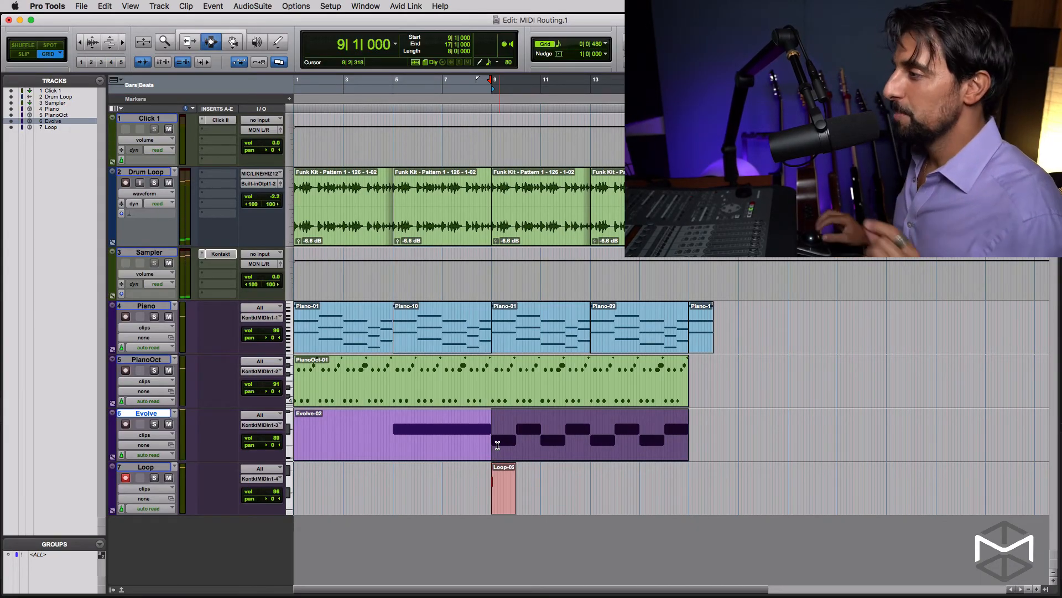
Step: Expand the Loop track to a full-window notes view, zoomed in on the recorded note at bar 9
click(502, 502)
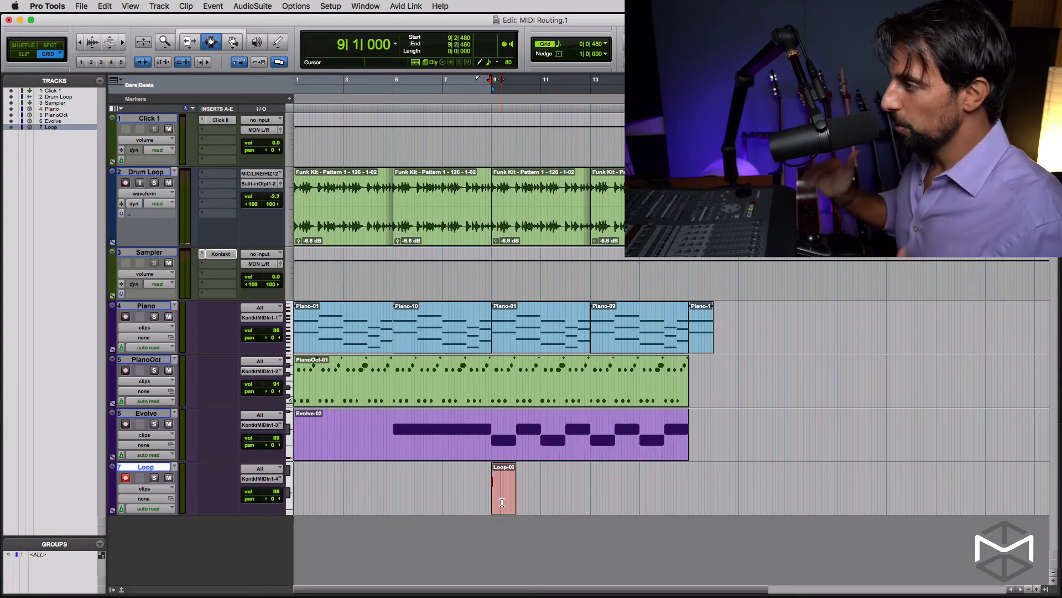
key(e)
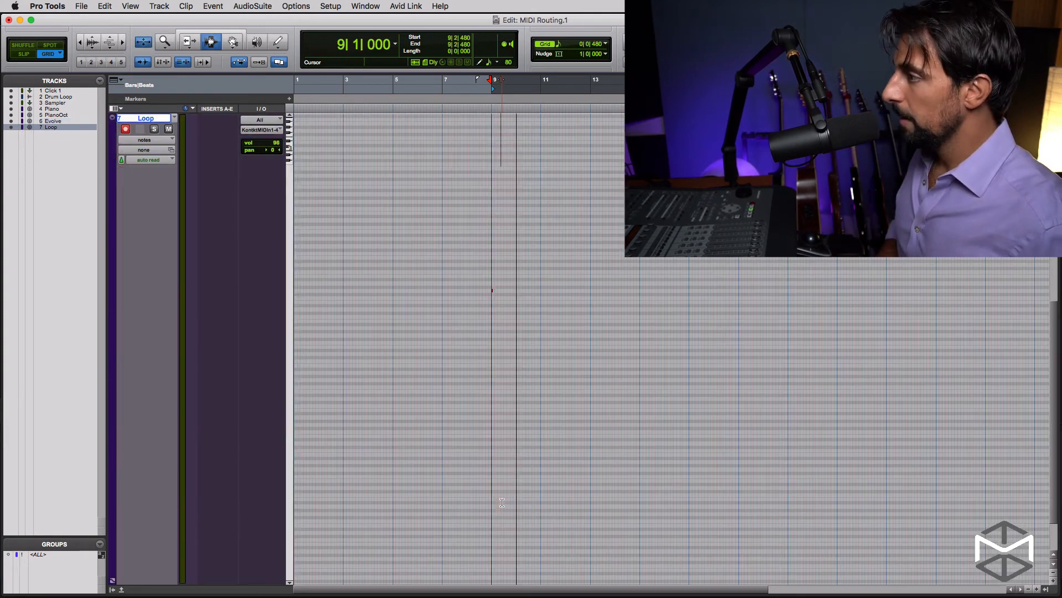
key(t)
key(t)
key(t)
key(t)
key(t)
key(r)
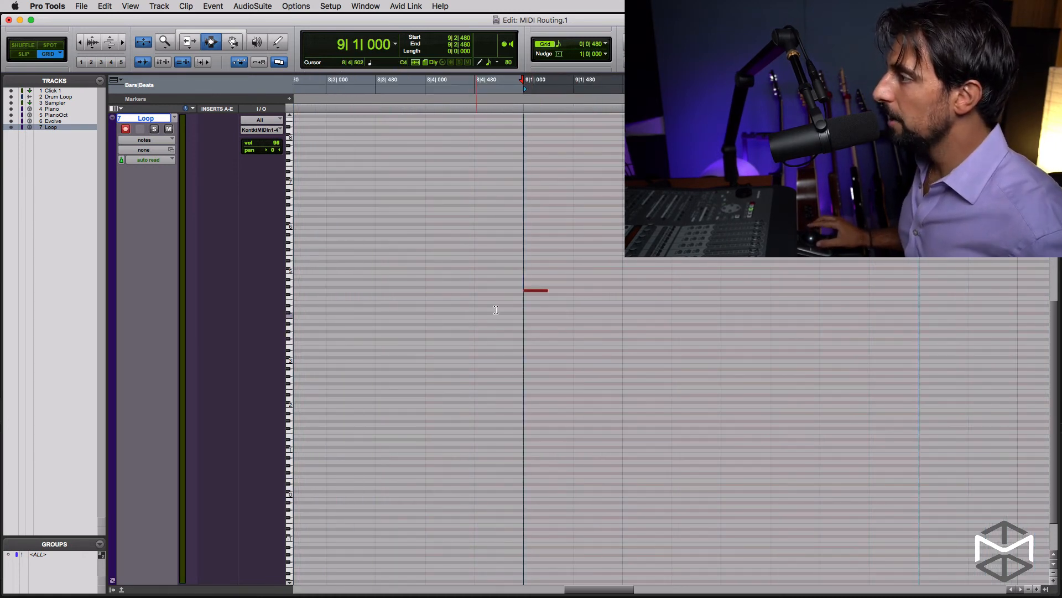
scroll(539, 297, right, 1)
key(r)
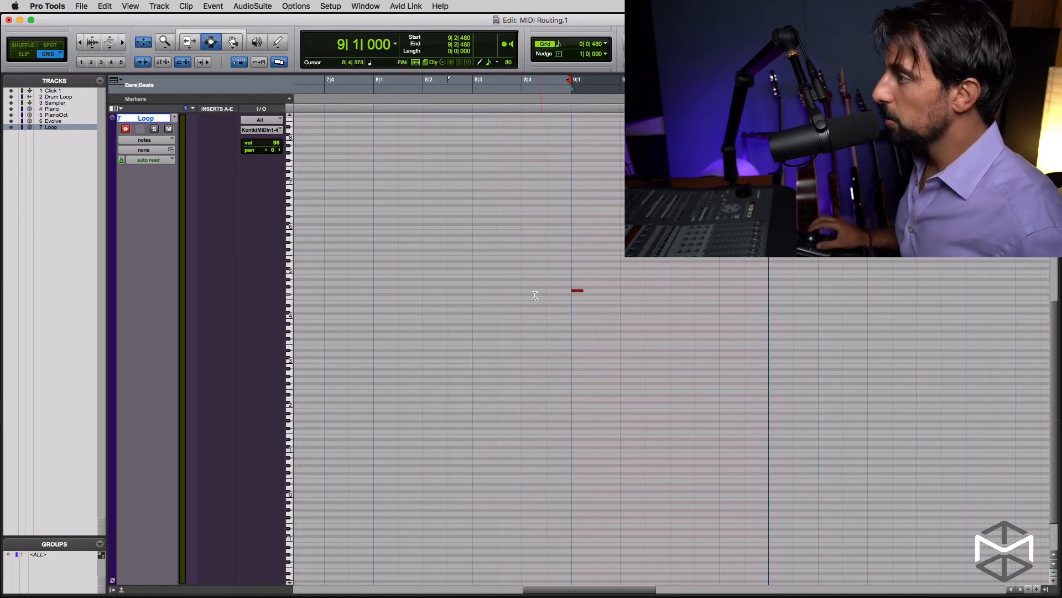
Step: Enlarge the note rows of the Loop track vertically and bring the recorded note at bar 9 into view
scroll(550, 295, up, 1)
scroll(549, 296, down, 1)
scroll(549, 296, up, 1)
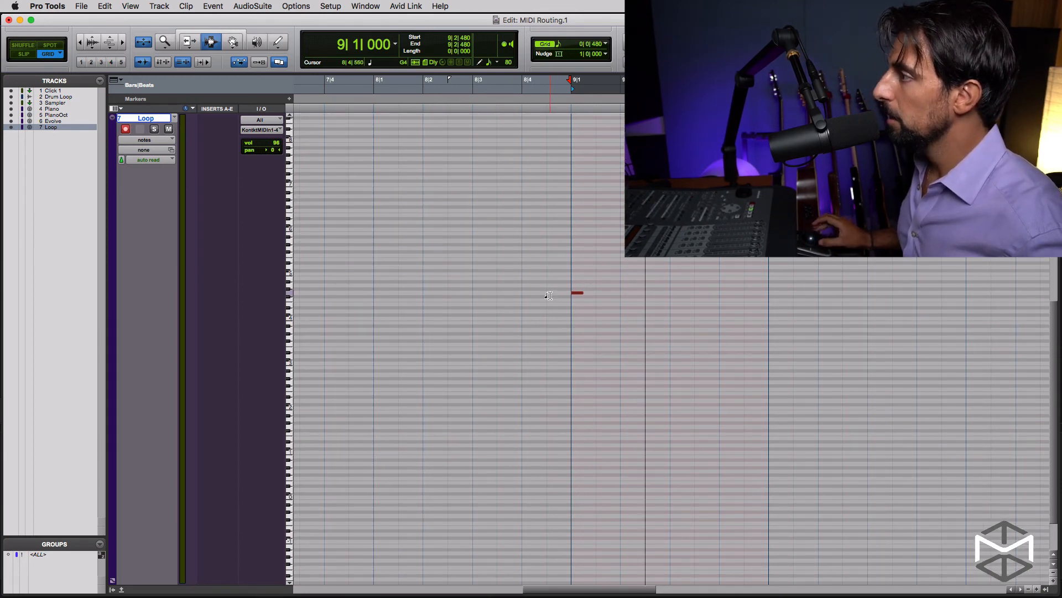
key(shift+super+])
scroll(548, 296, down, 3)
scroll(549, 296, down, 5)
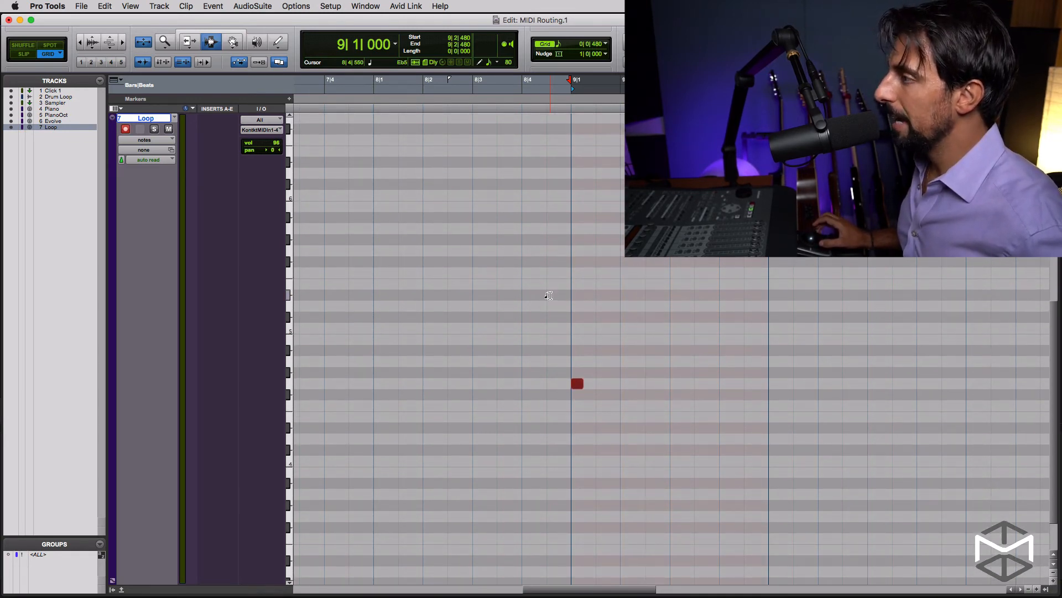
scroll(548, 296, down, 3)
scroll(548, 296, up, 2)
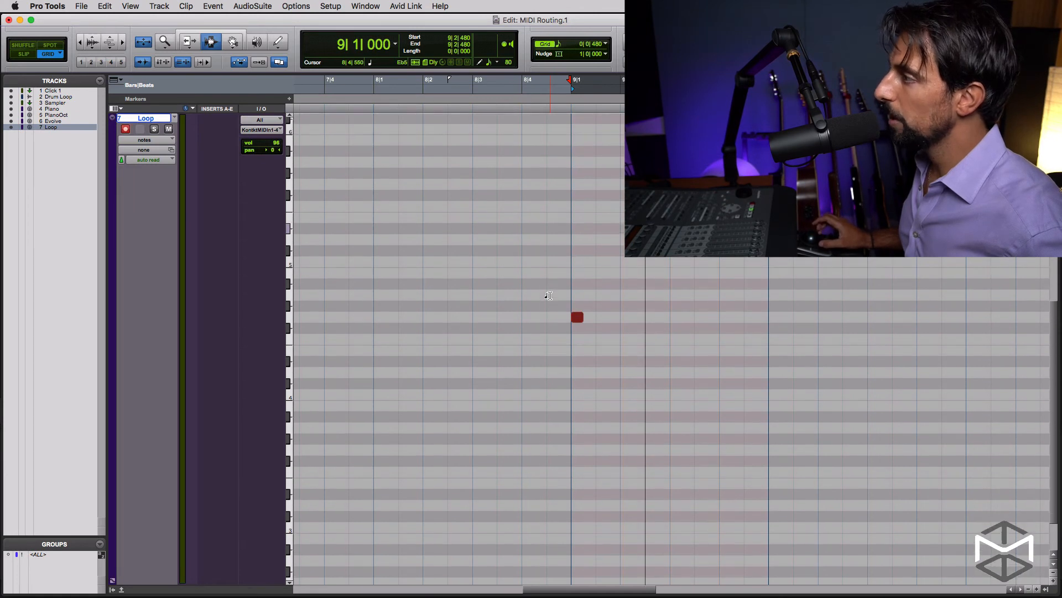
scroll(549, 296, down, 1)
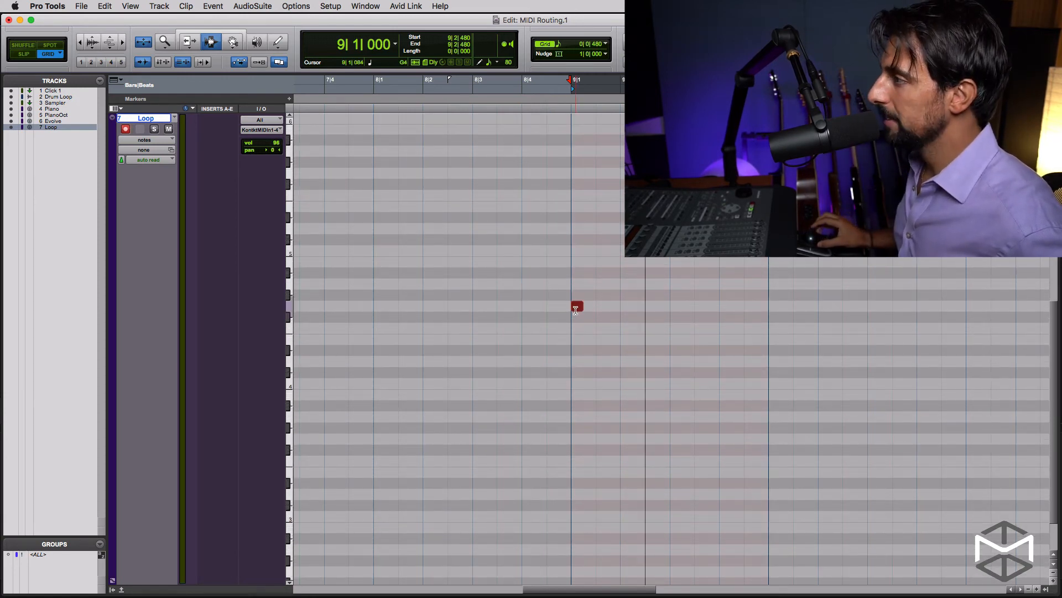
scroll(549, 295, right, 2)
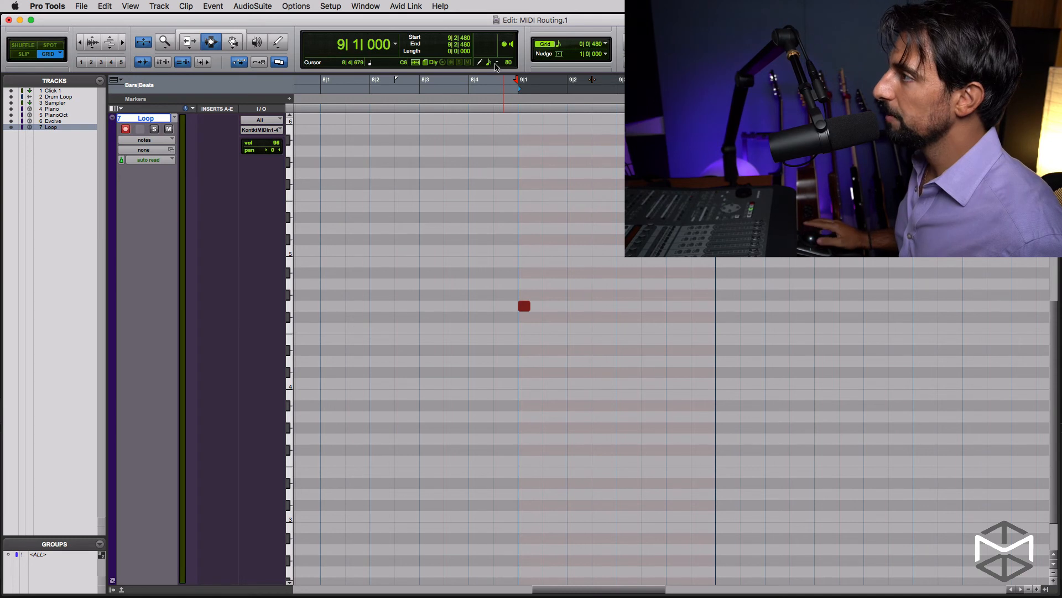
Step: Set both the default note duration and the edit grid to 1/16 note
click(493, 62)
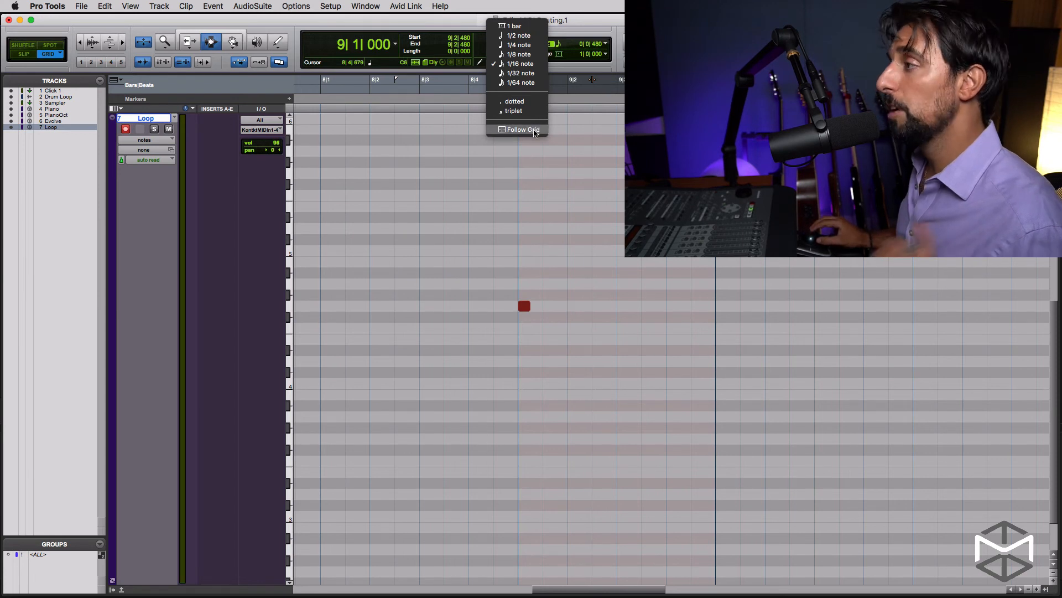
click(538, 66)
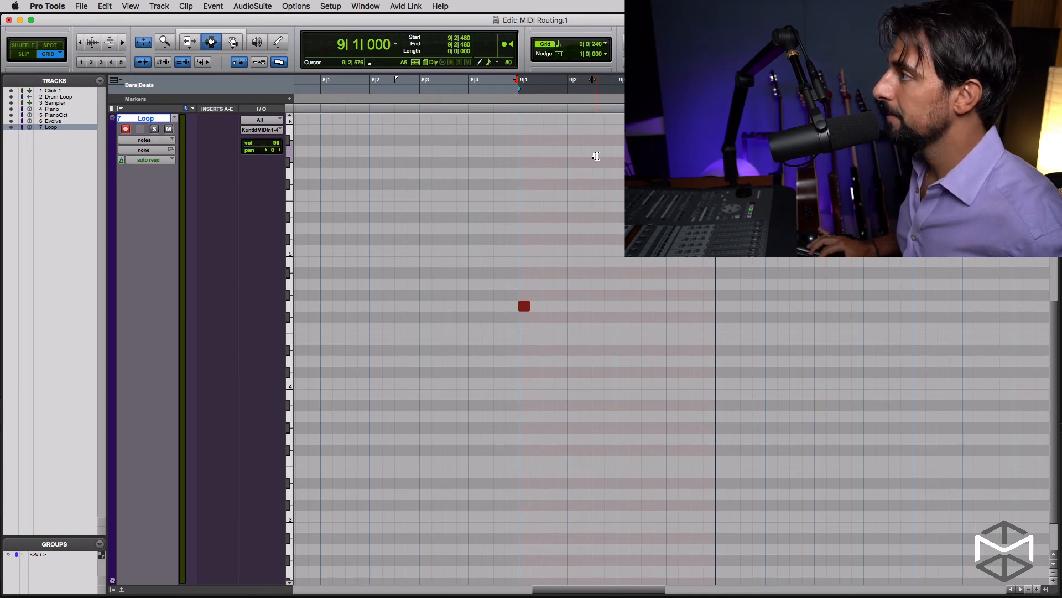
key(ctrl+alt+minus)
click(558, 45)
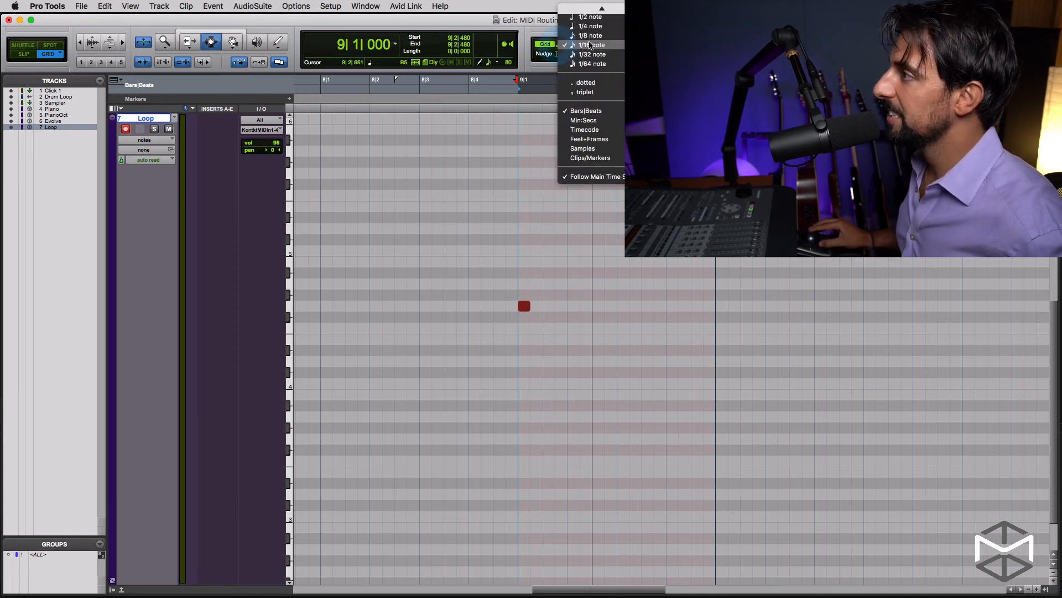
click(590, 45)
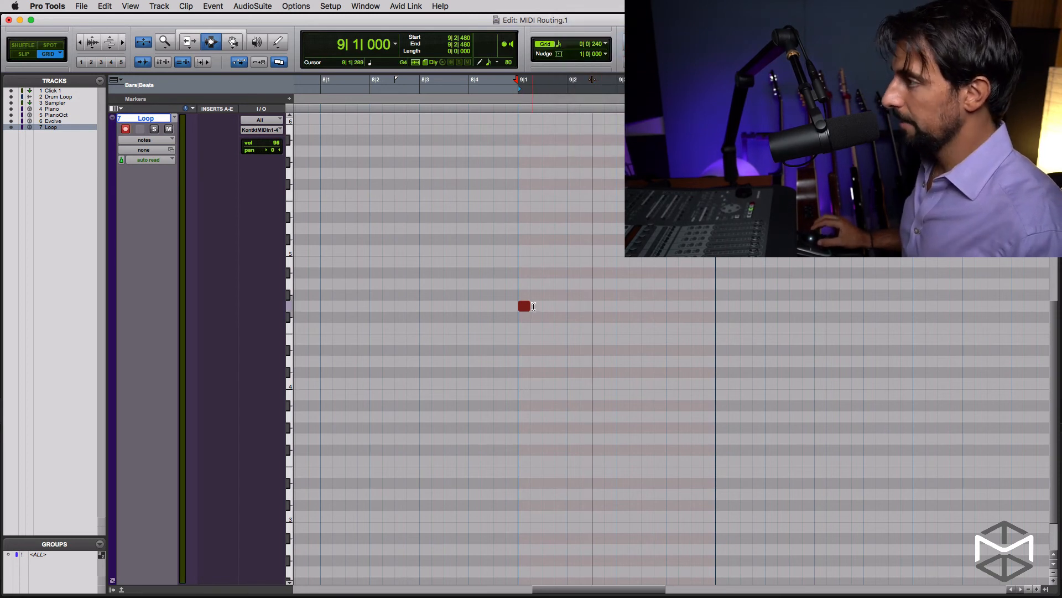
Step: Choose the Line shape of the Pencil tool and return from the zoomed notes view to the full arrangement
key(F10)
click(278, 42)
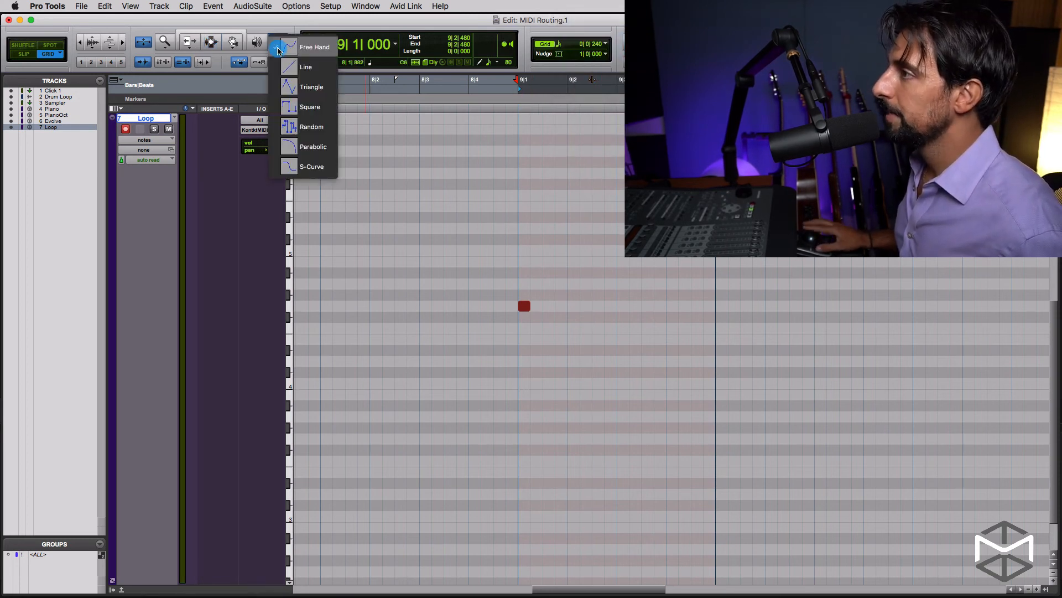
click(313, 76)
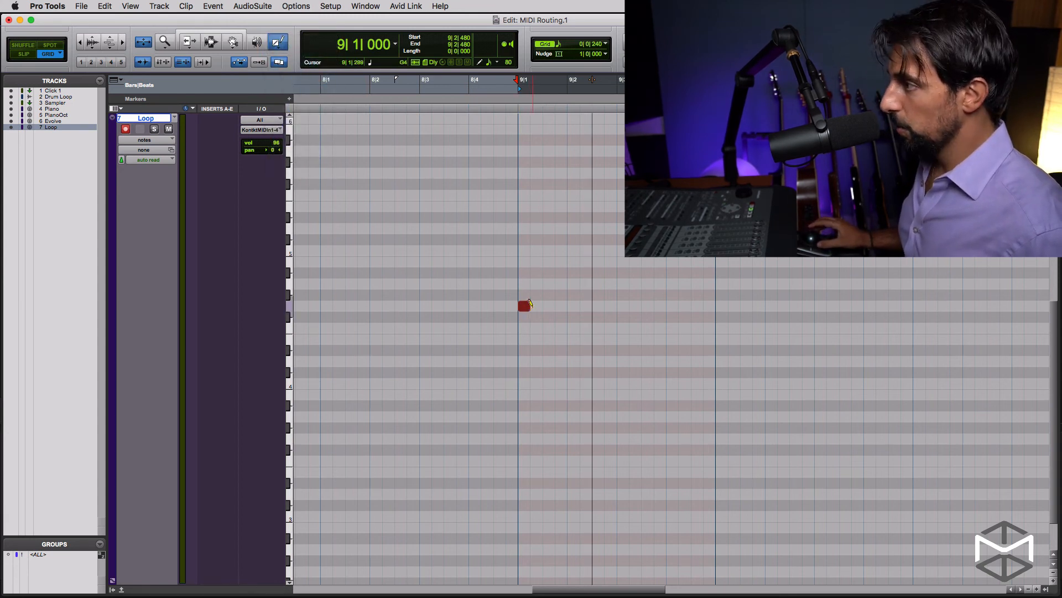
key(e)
key(minus)
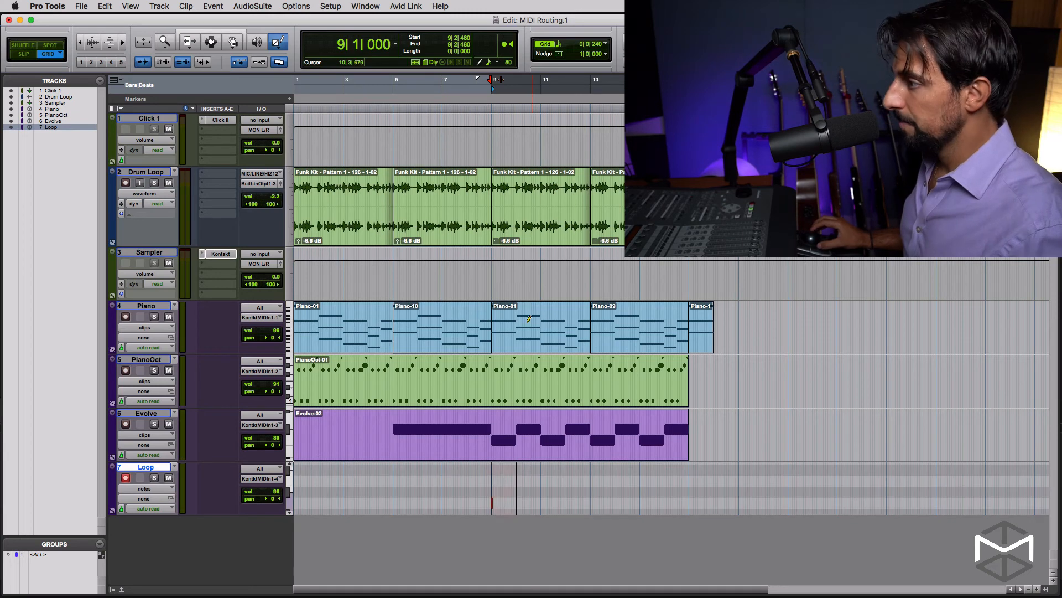
Step: Draw a straight run of repeated 1/16 notes on the Loop track from bar 9 to bar 17, and show the track as clips
key(t)
key(t)
scroll(541, 446, right, 5)
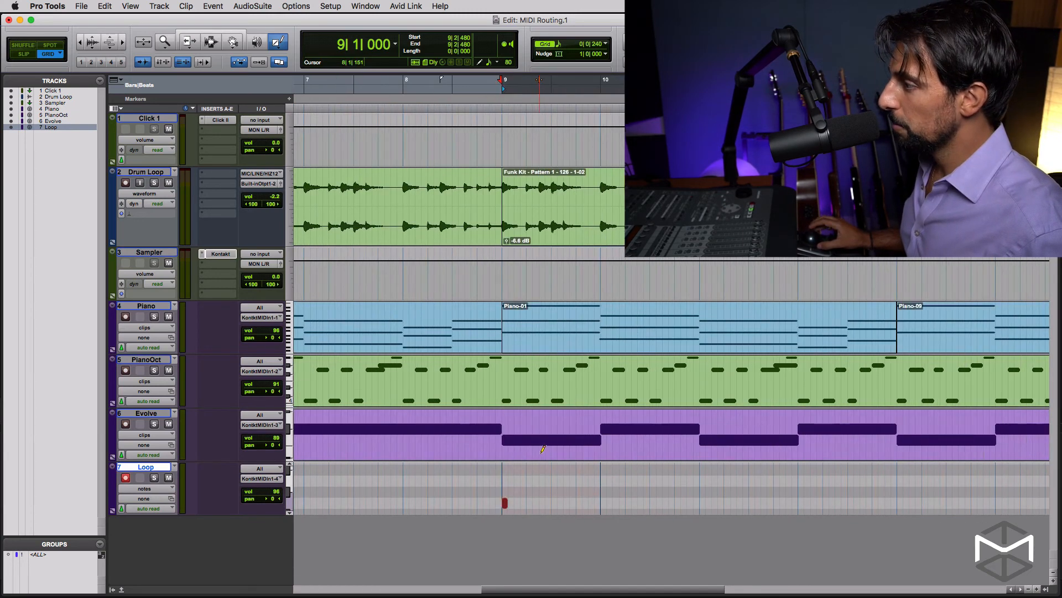
mouse_move(349, 503)
mouse_down()
mouse_move(1050, 501)
mouse_move(960, 500)
mouse_up()
key(super+bracketleft)
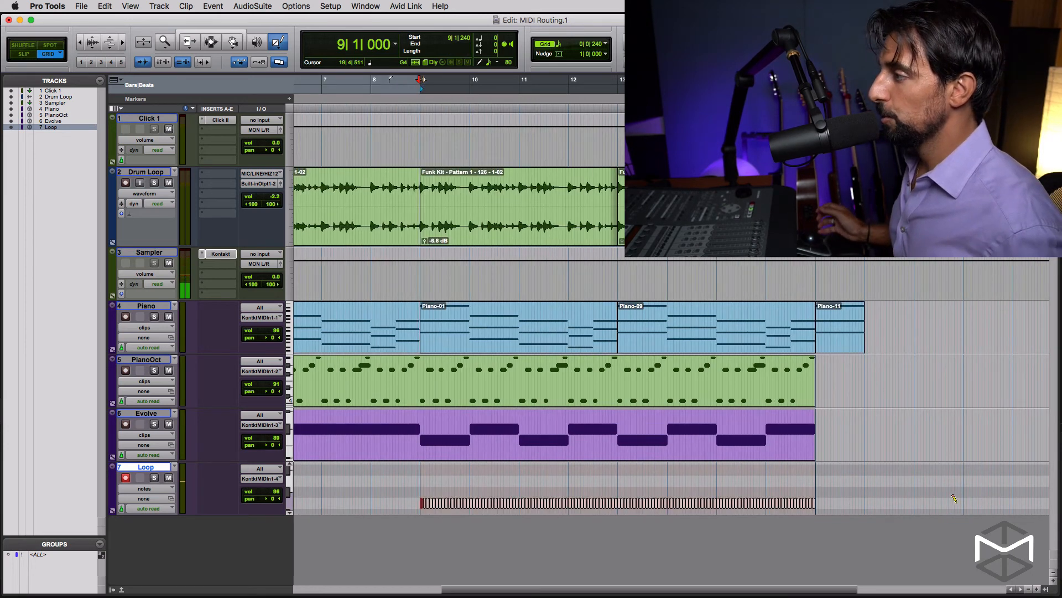
key(ctrl+minus)
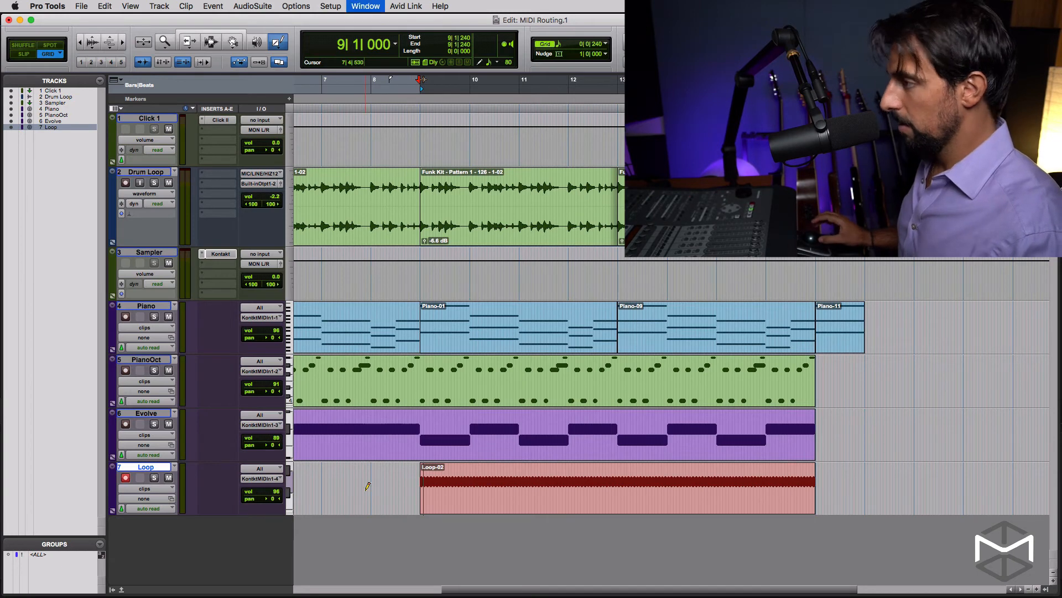
Step: Lower the Loop track's volume to 65 in the mixer, return to the arrangement and stop playback
key(super+equal)
drag(389, 373, 387, 395)
drag(385, 395, 386, 397)
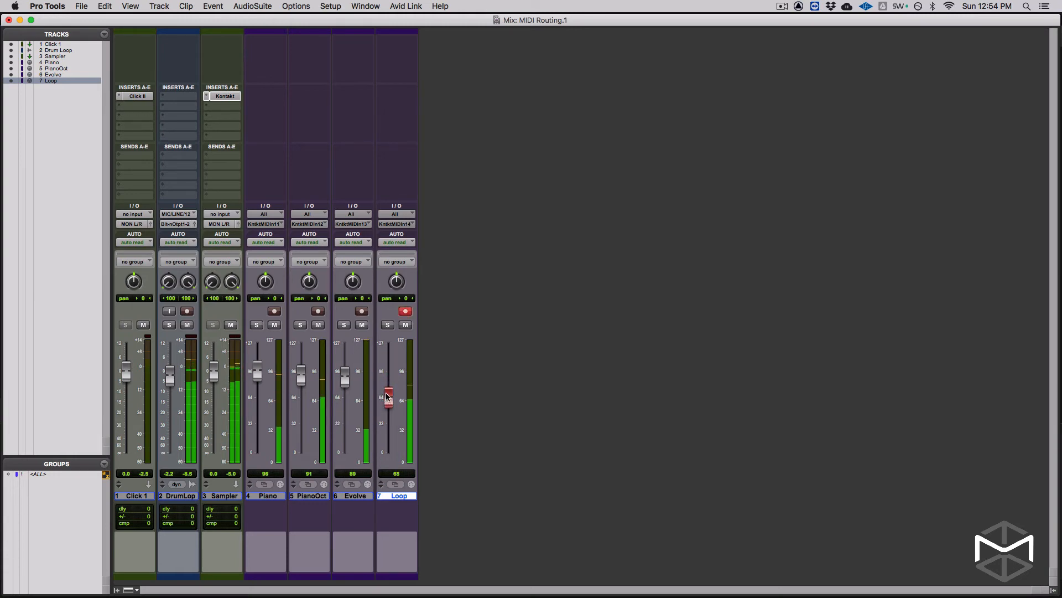
key(super+equal)
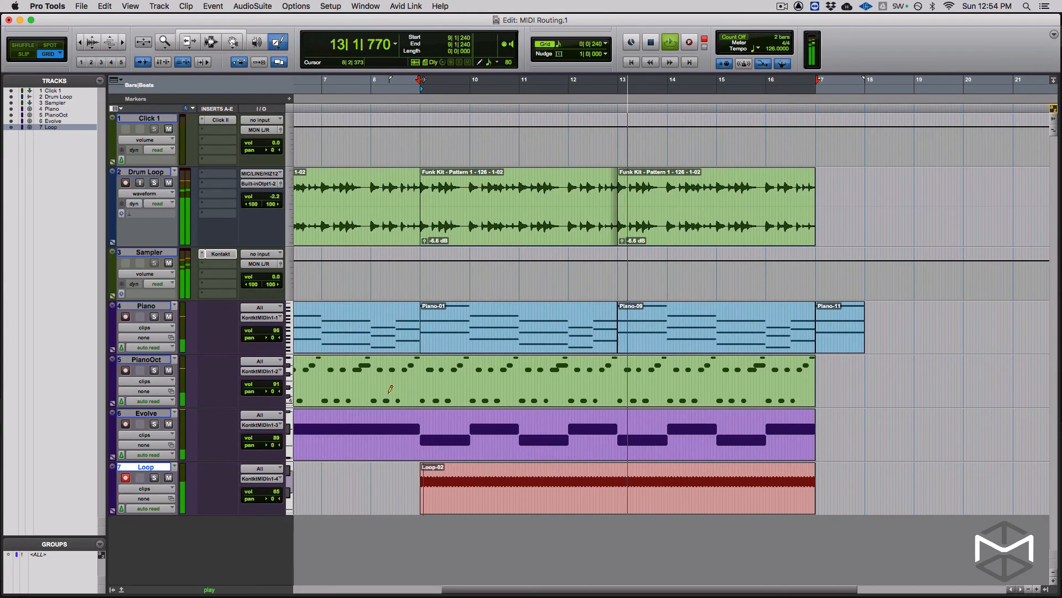
key(space)
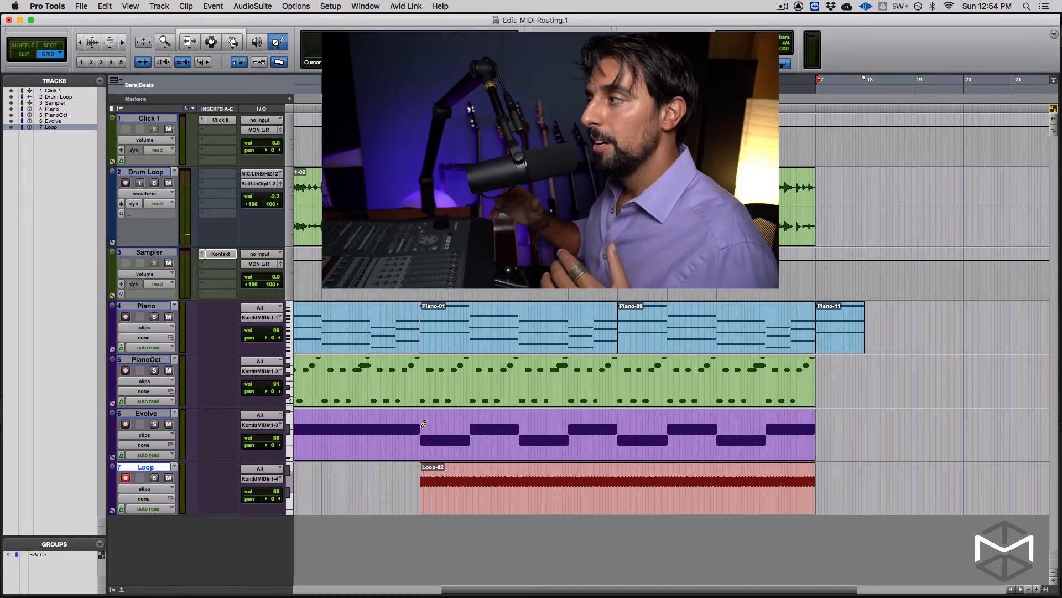
Step: Mark passages on the Piano, PianoOct, Evolve and Loop tracks with the Selector, and open Kontakt on the Sampler track
key(F7)
click(399, 316)
drag(432, 324, 470, 367)
drag(471, 426, 524, 439)
drag(486, 488, 521, 491)
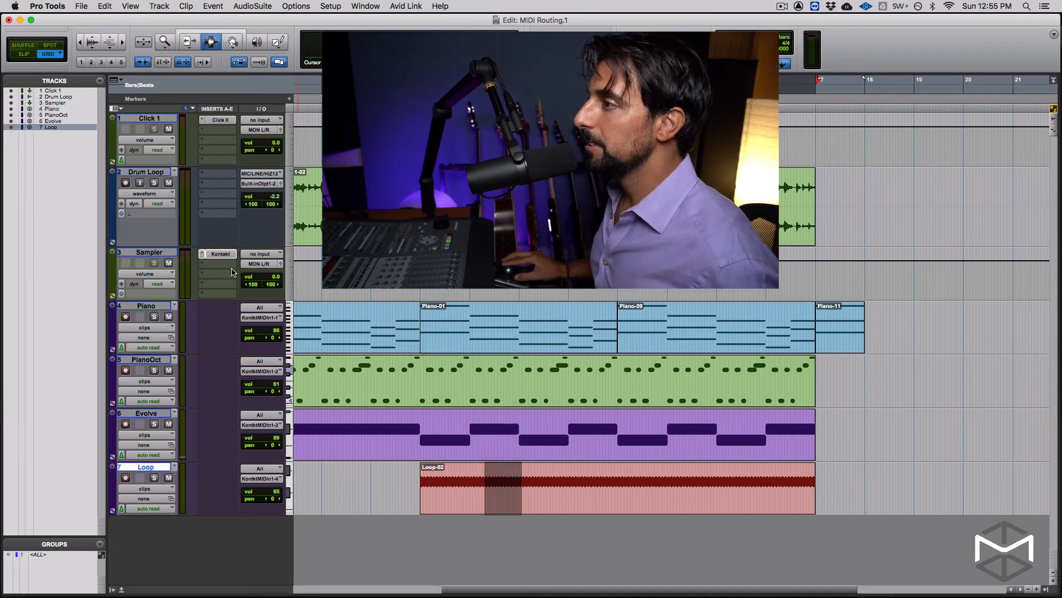
click(221, 253)
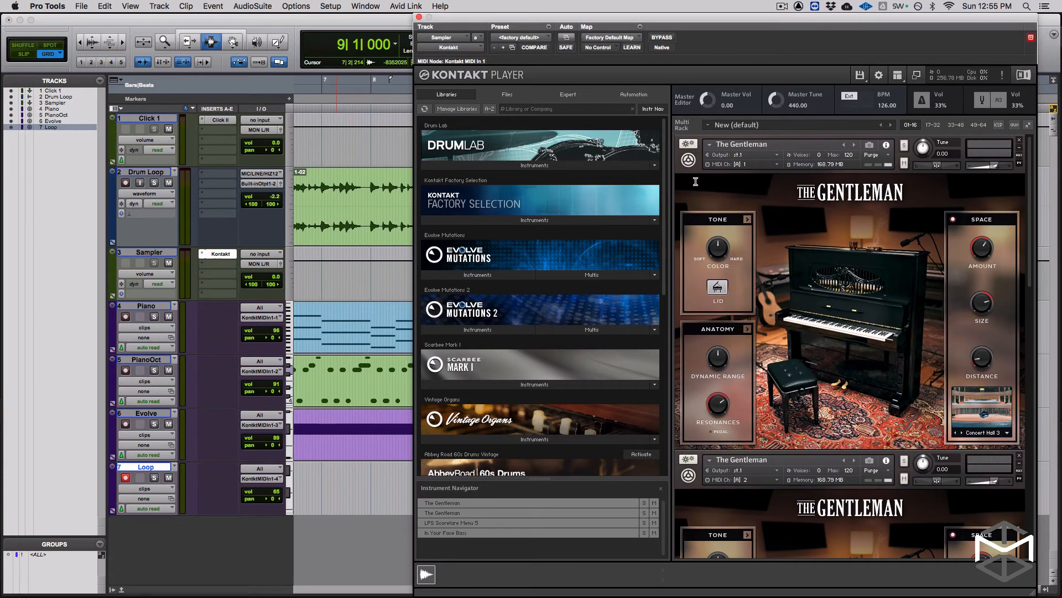
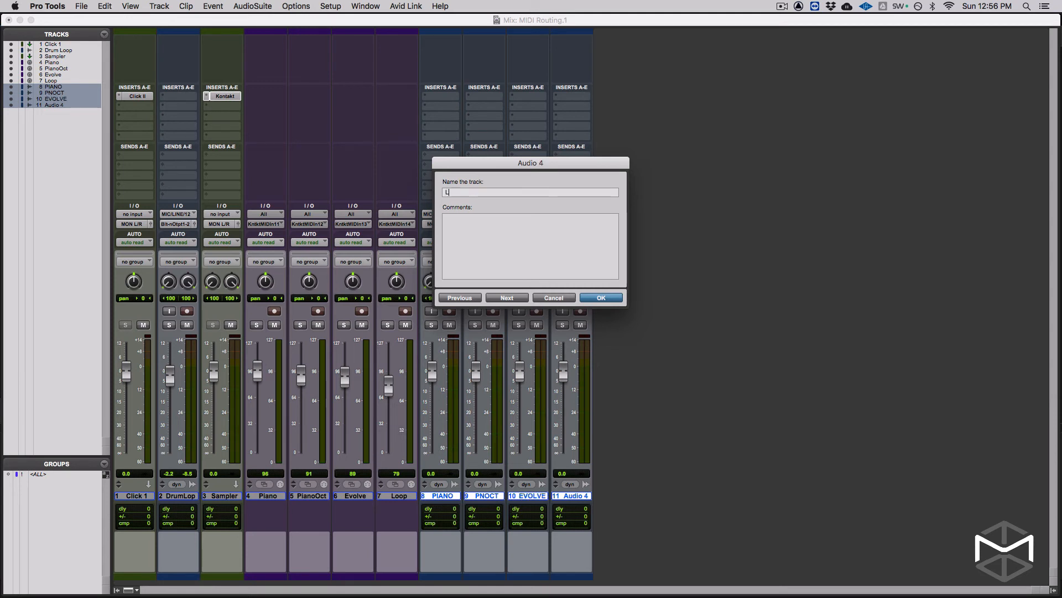
Step: Name the Audio 4 track LOOP and inspect the Kontakt plug-in outputs offered as inputs for the PIANO audio track
key(Return)
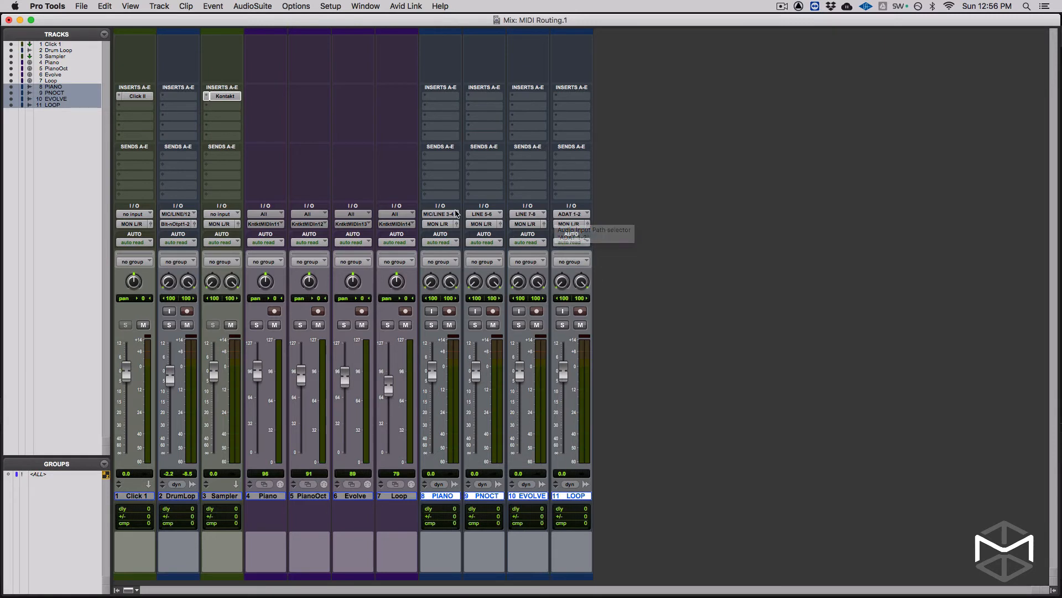
click(450, 215)
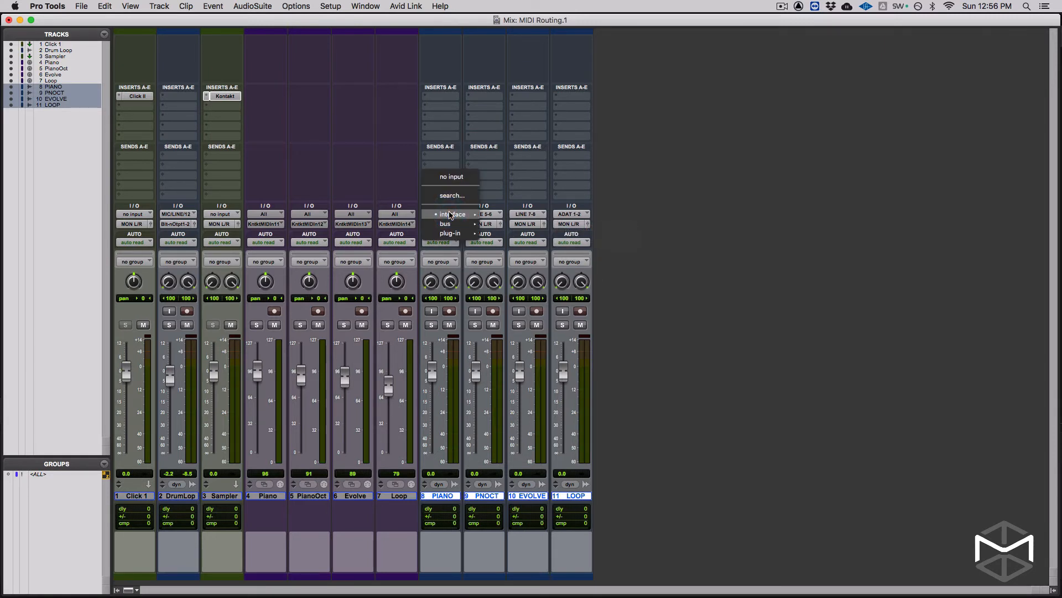
mouse_move(452, 216)
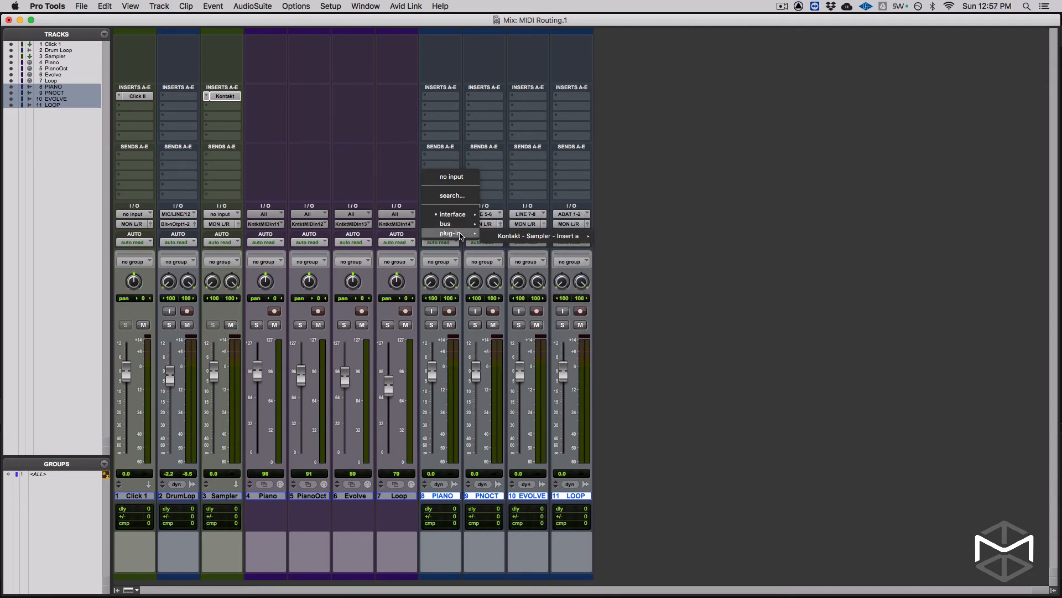
mouse_move(499, 238)
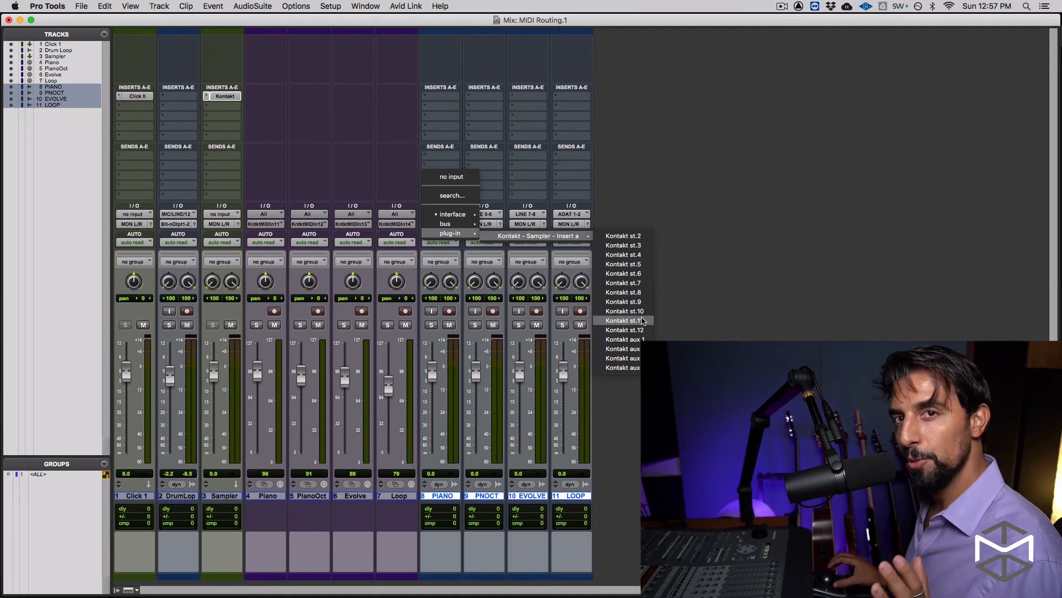
click(651, 140)
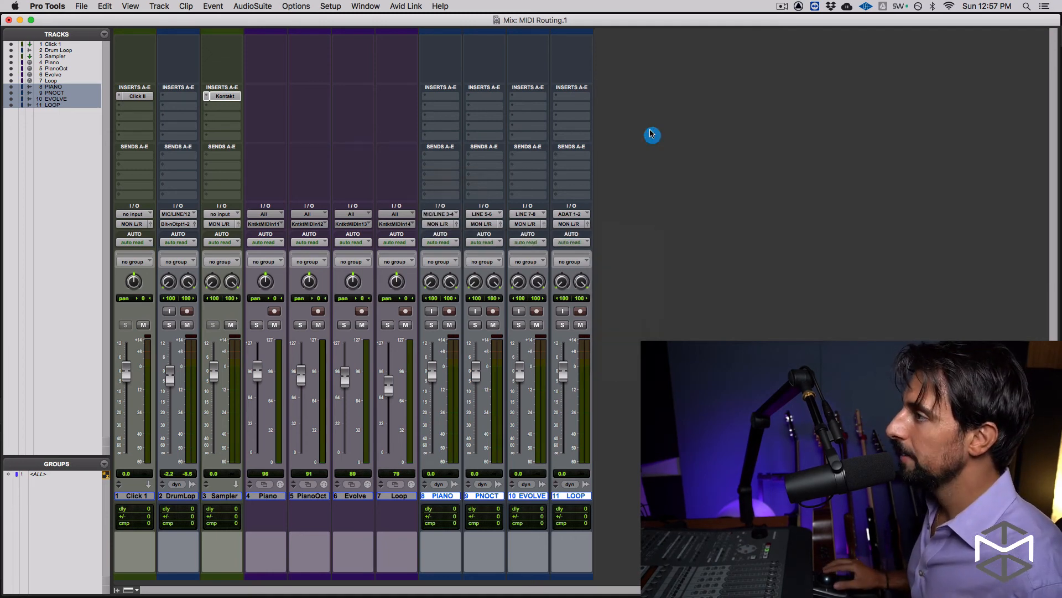
Step: Open the Sampler track's Kontakt and check the output and MIDI channel assignments of all four loaded instruments
click(223, 97)
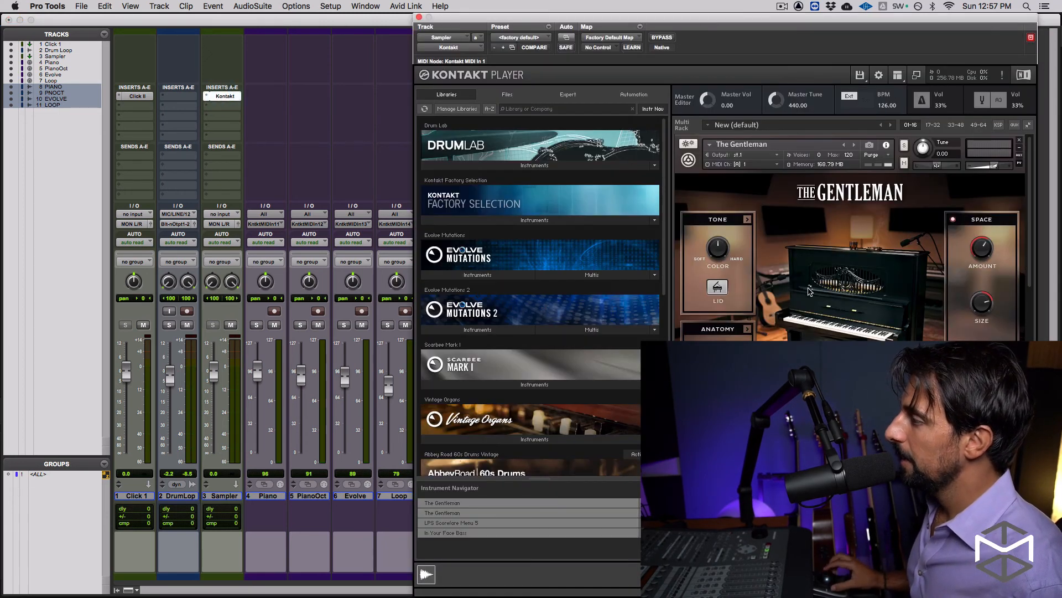
scroll(808, 292, down, 10)
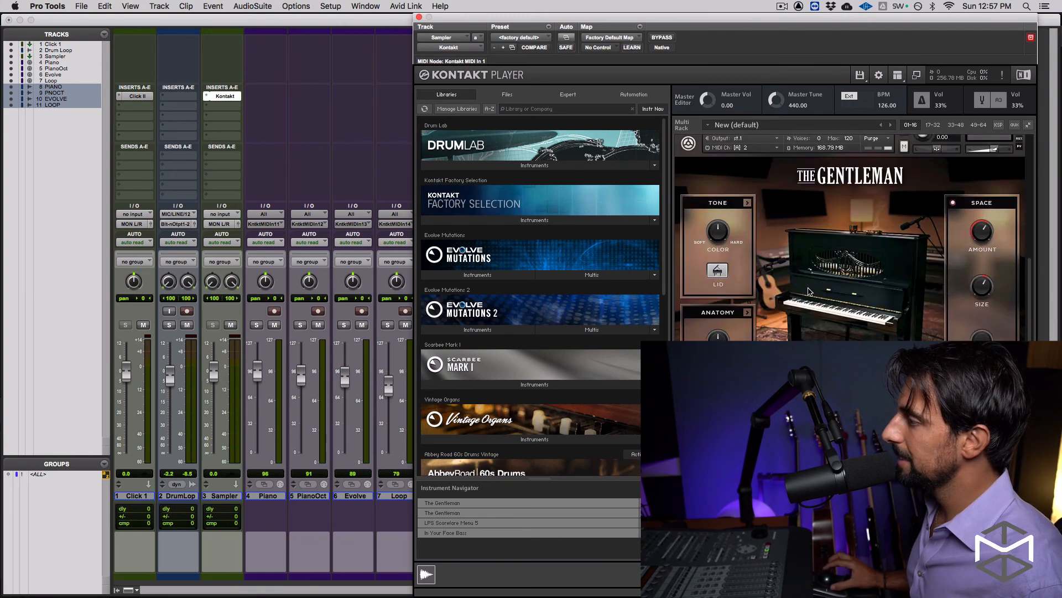
scroll(808, 292, down, 10)
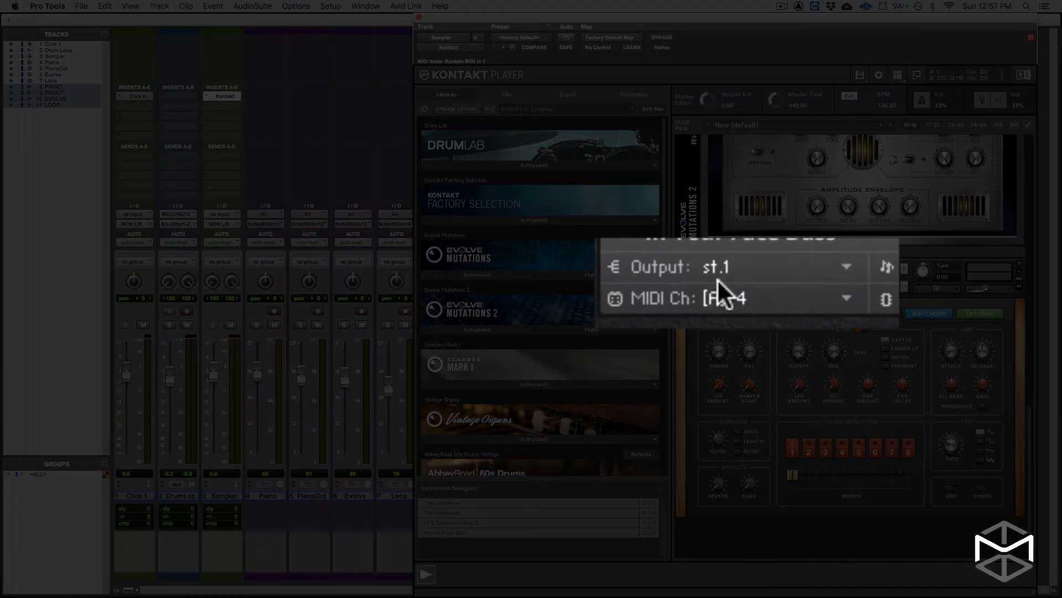
scroll(739, 282, up, 10)
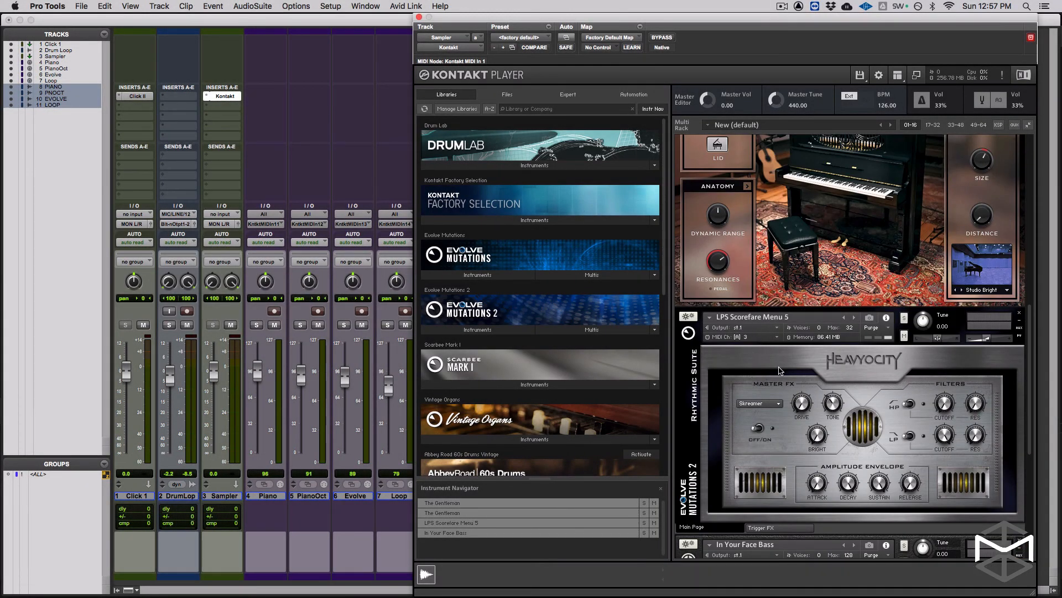
scroll(780, 371, up, 6)
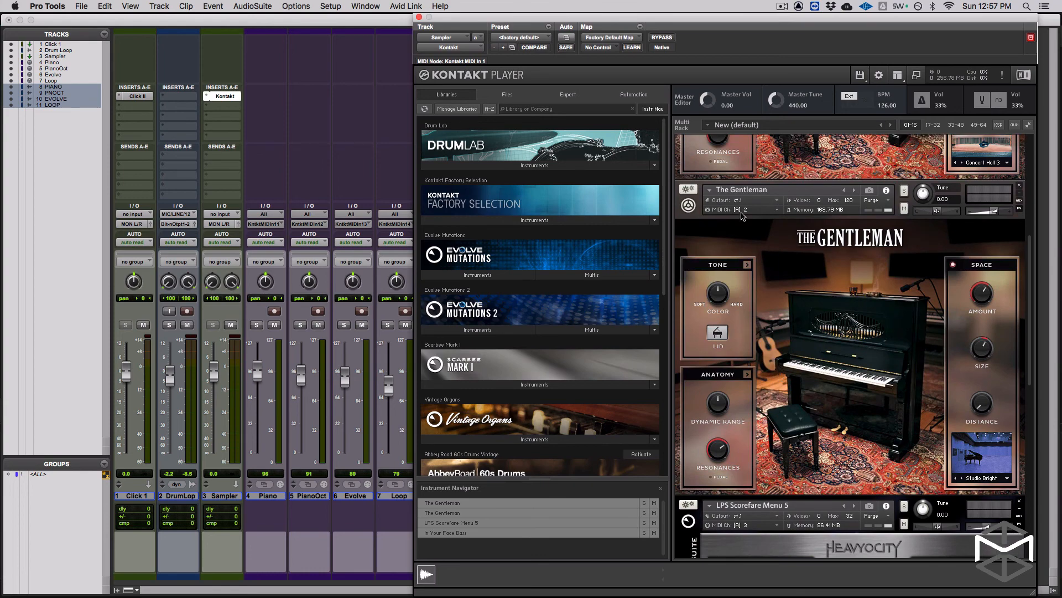
scroll(744, 213, up, 8)
scroll(744, 213, up, 2)
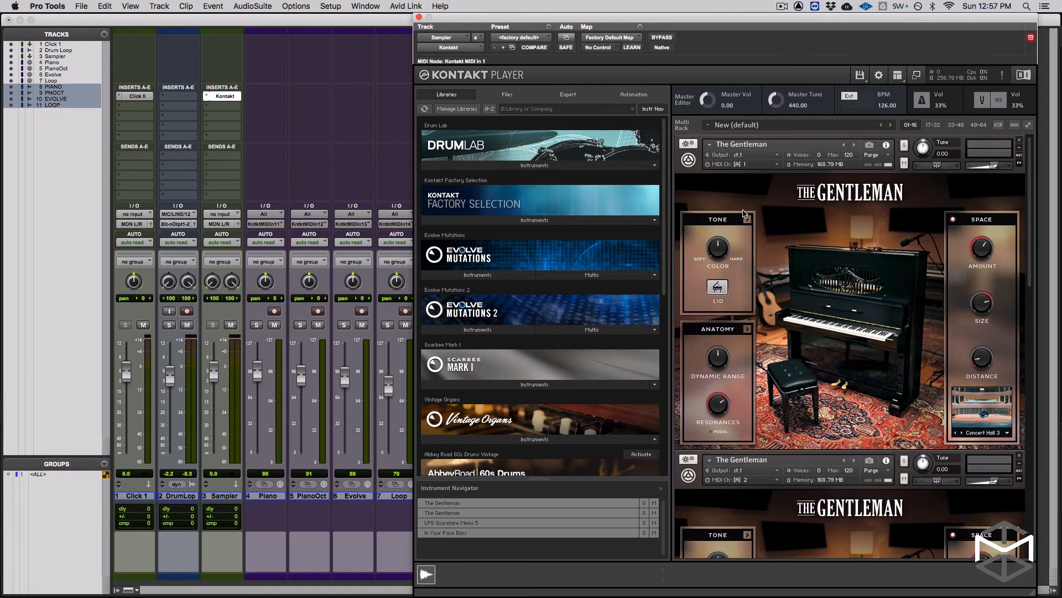
Step: Move the Kontakt window aside and display its Outputs section
drag(766, 27, 631, 26)
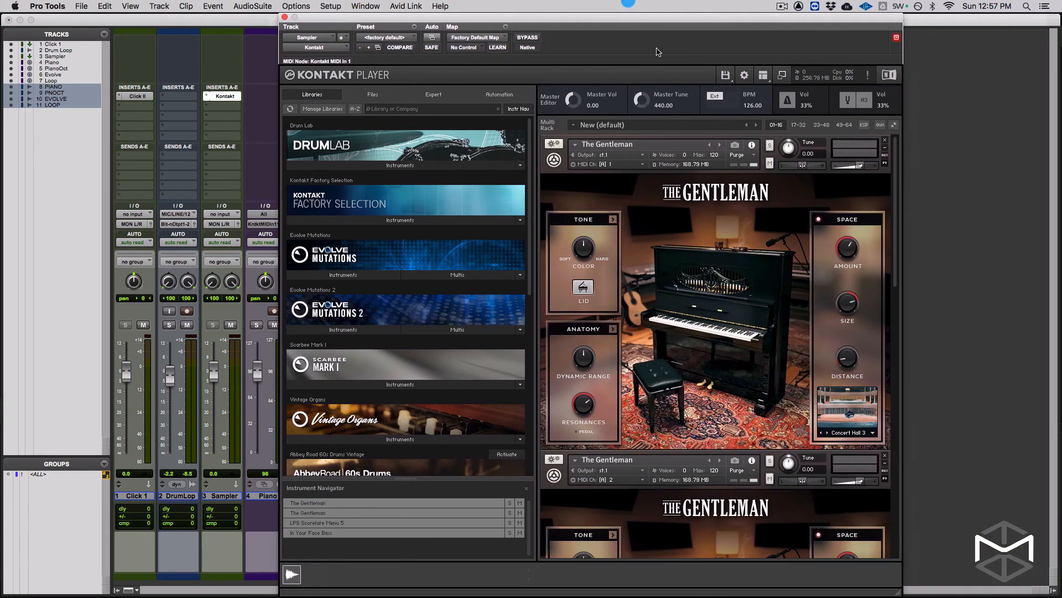
click(763, 79)
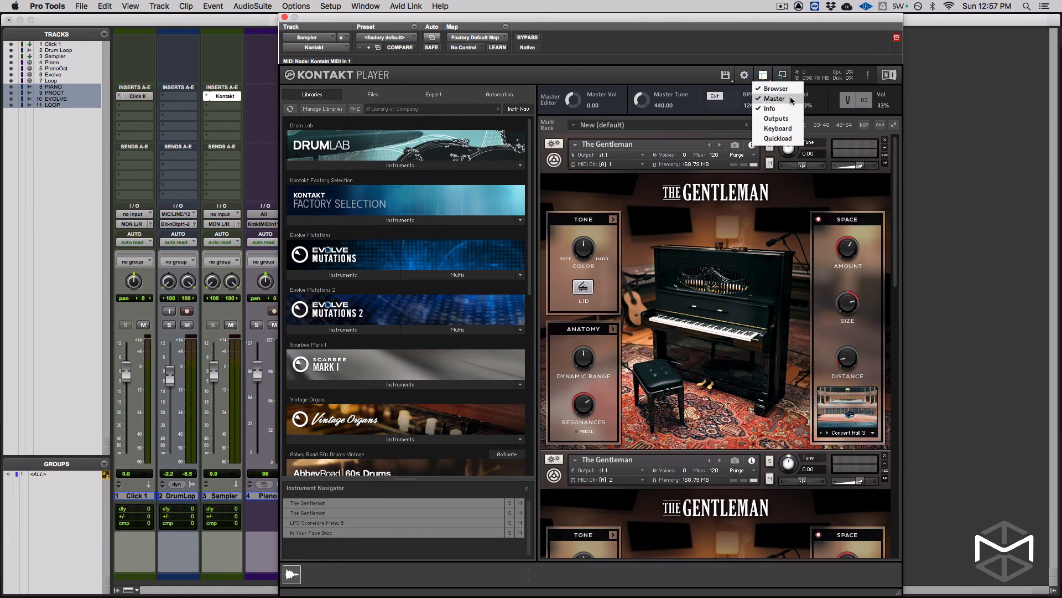
click(791, 122)
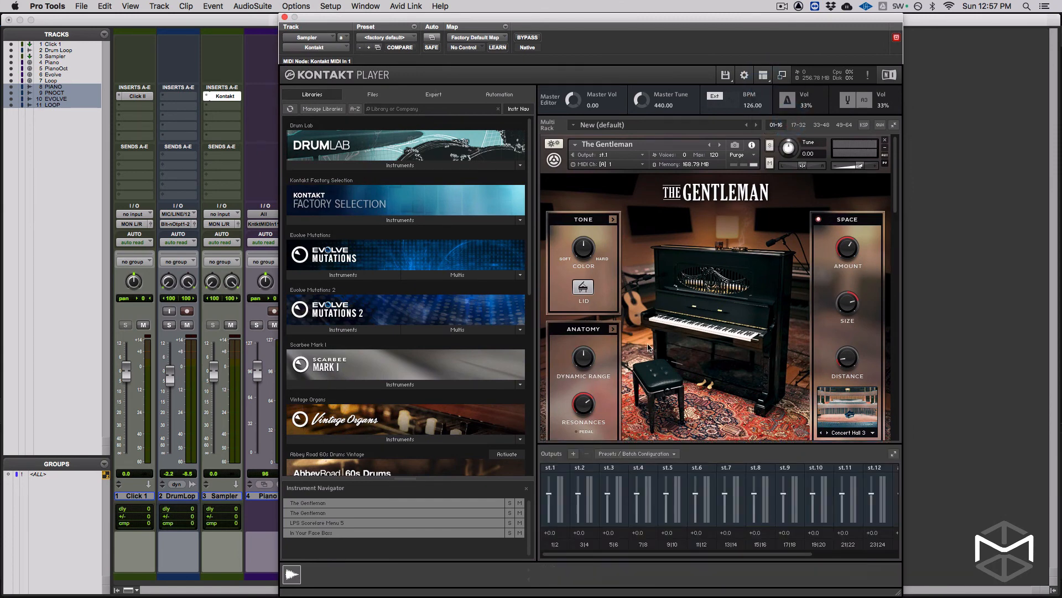
Step: Play the session to watch the Kontakt output meters, and reposition the Kontakt window beside the mixer channels
key(space)
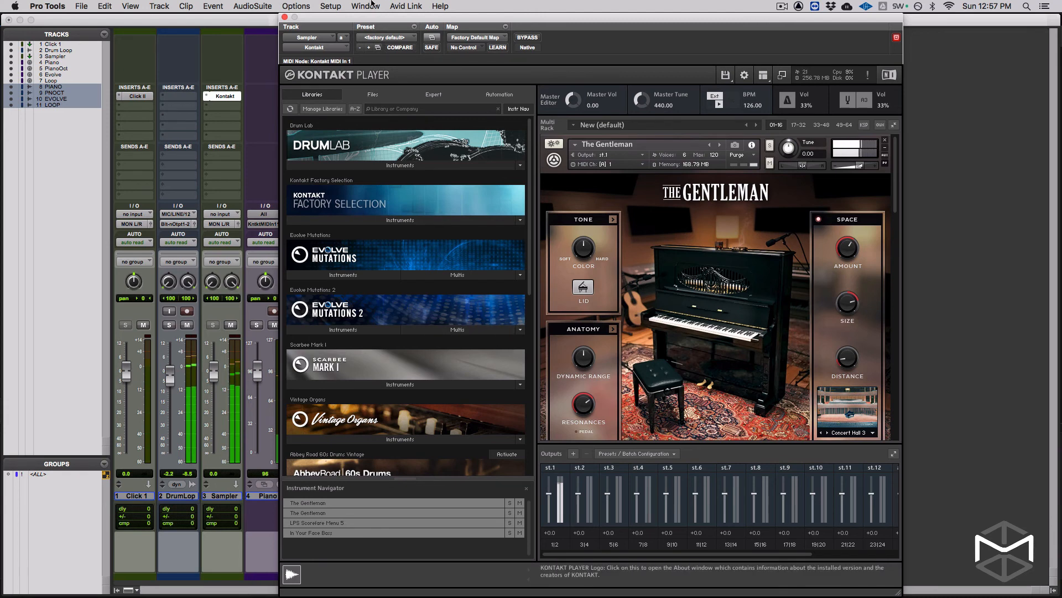
drag(287, 25, 438, 27)
drag(389, 392, 389, 399)
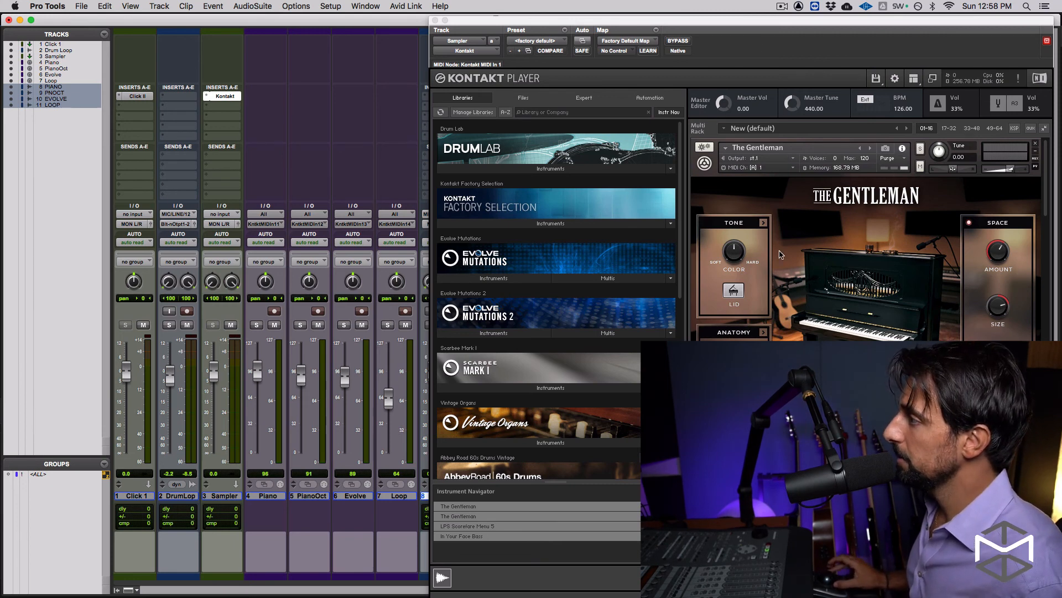
drag(741, 40, 674, 37)
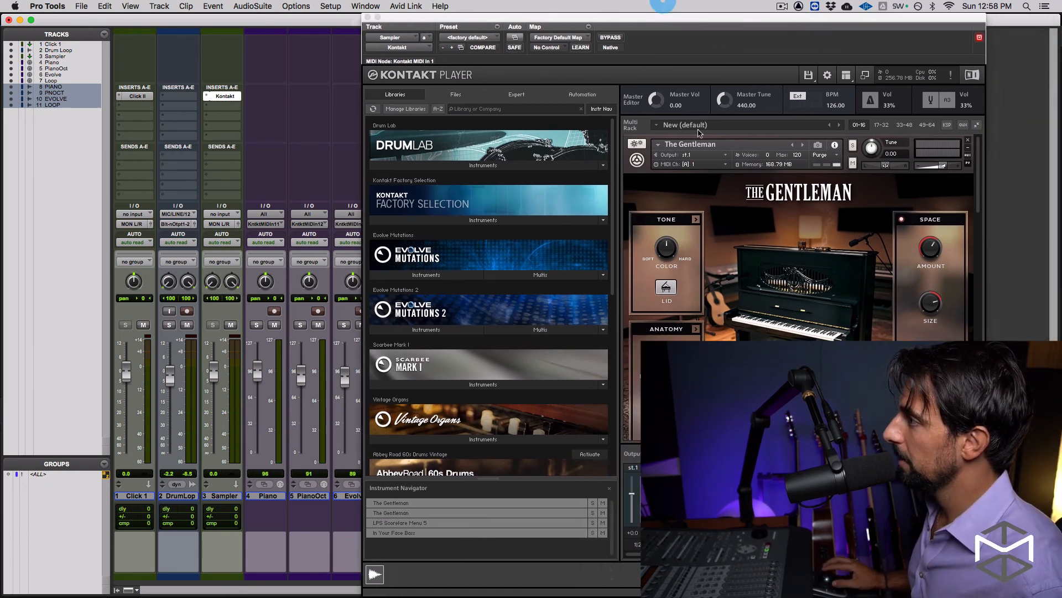
Step: Create a separate master output channel for the first The Gentleman instrument, and route its output to st.2
click(725, 156)
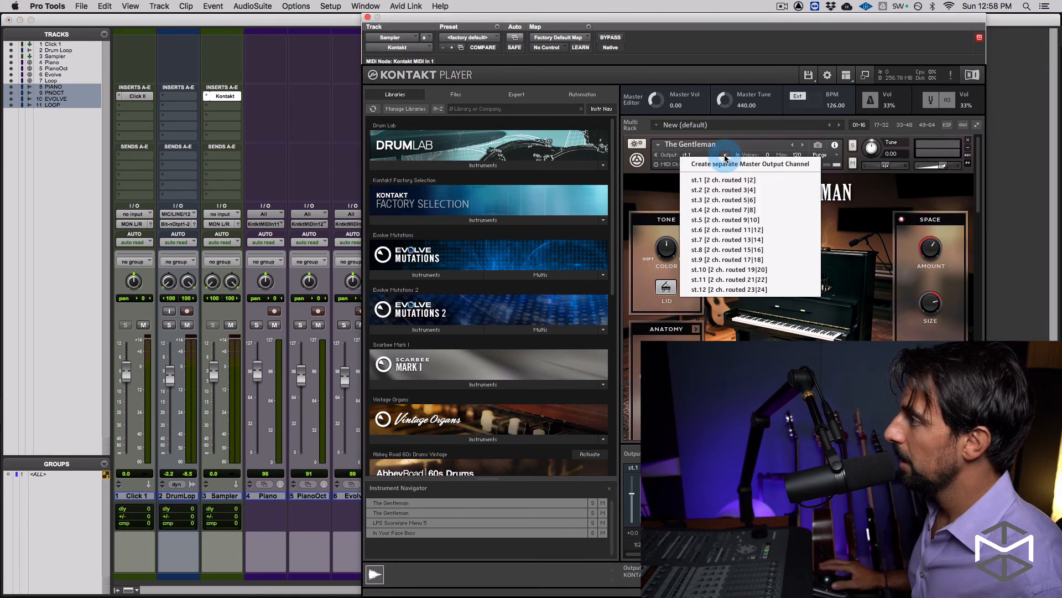
click(754, 163)
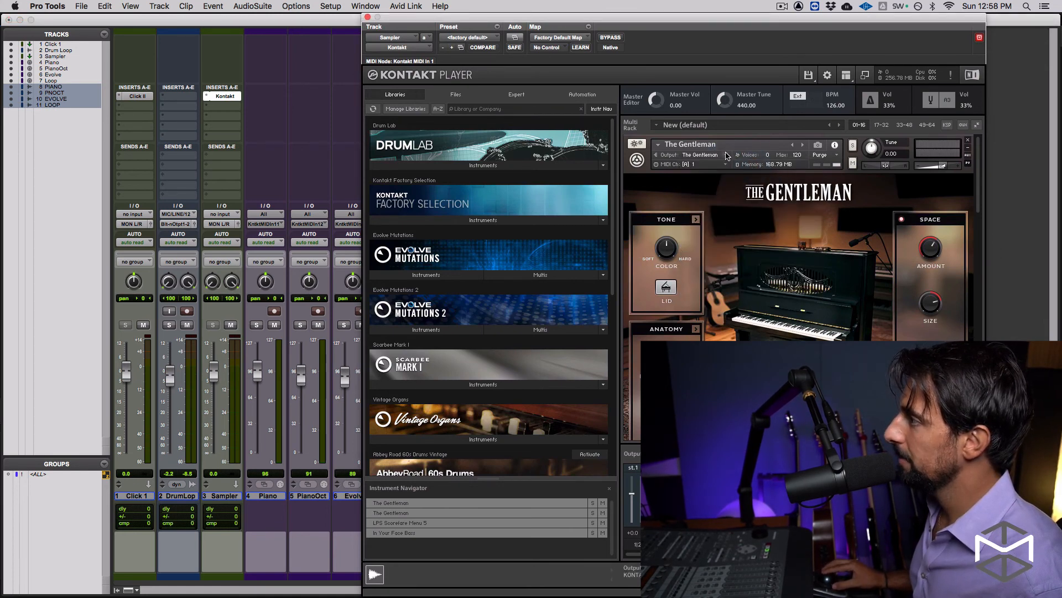
click(727, 155)
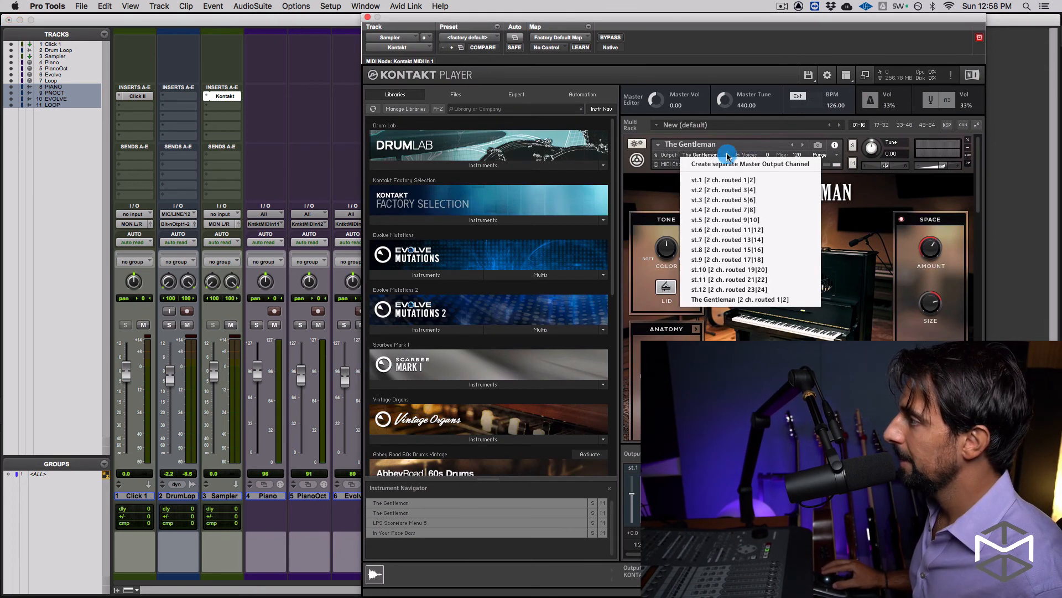
click(755, 189)
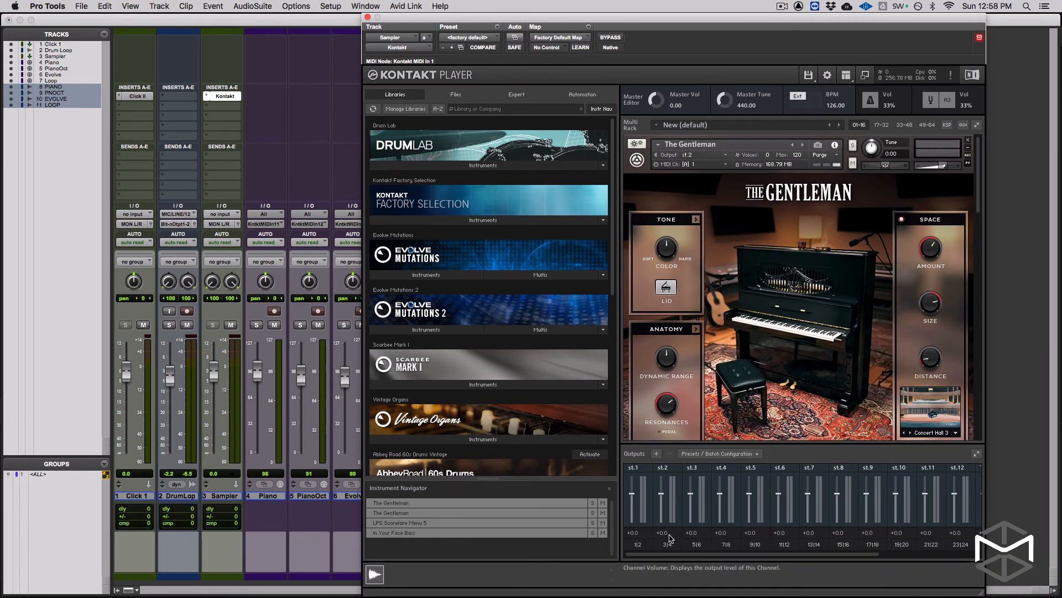
Step: Create a separate master output channel for the second The Gentleman instrument, and route its output to st.3
scroll(729, 408, down, 5)
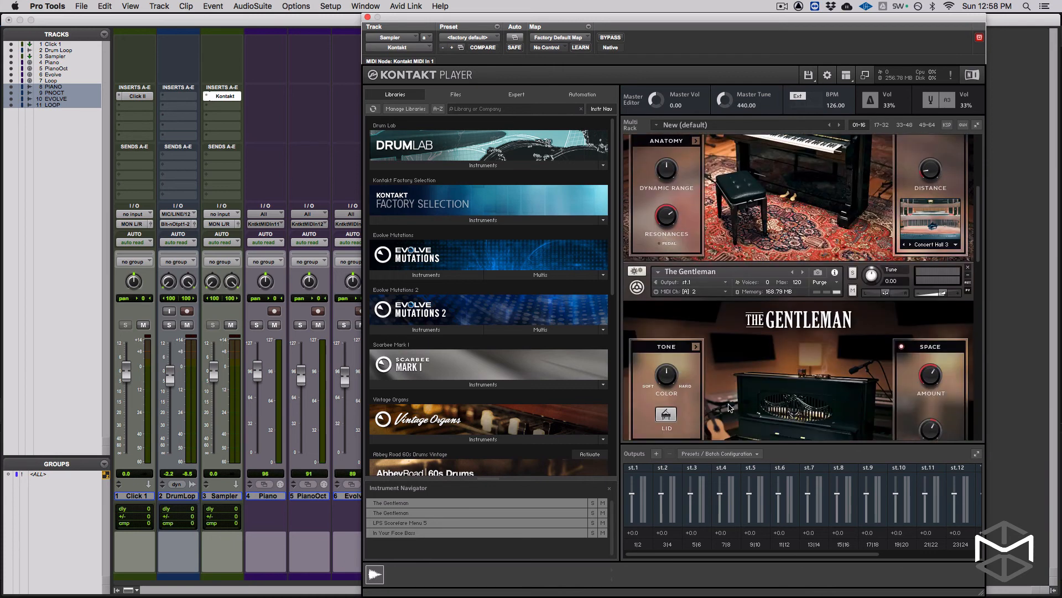
click(725, 282)
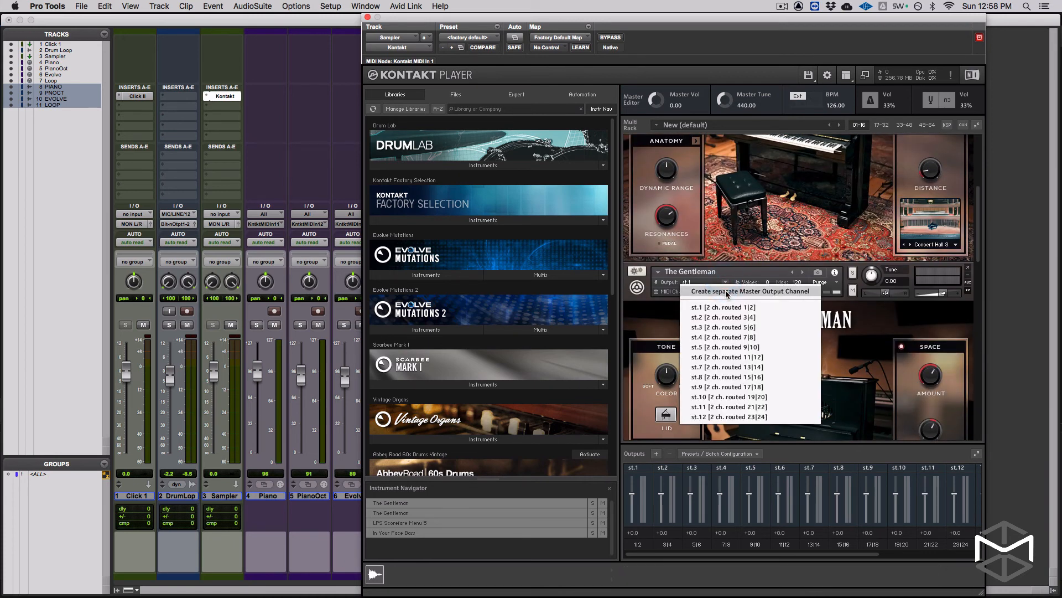
click(745, 292)
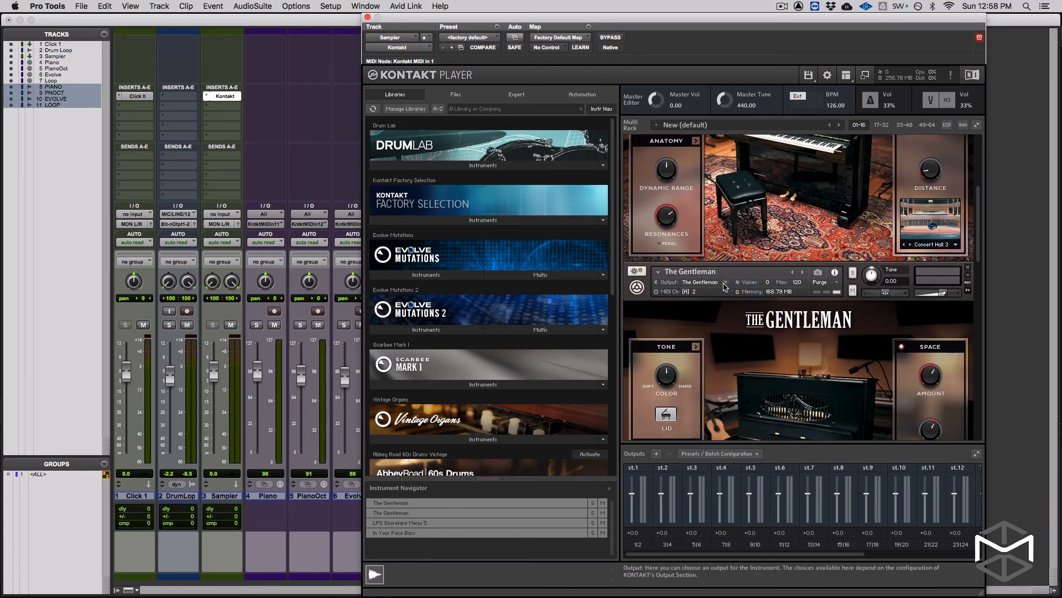
click(725, 284)
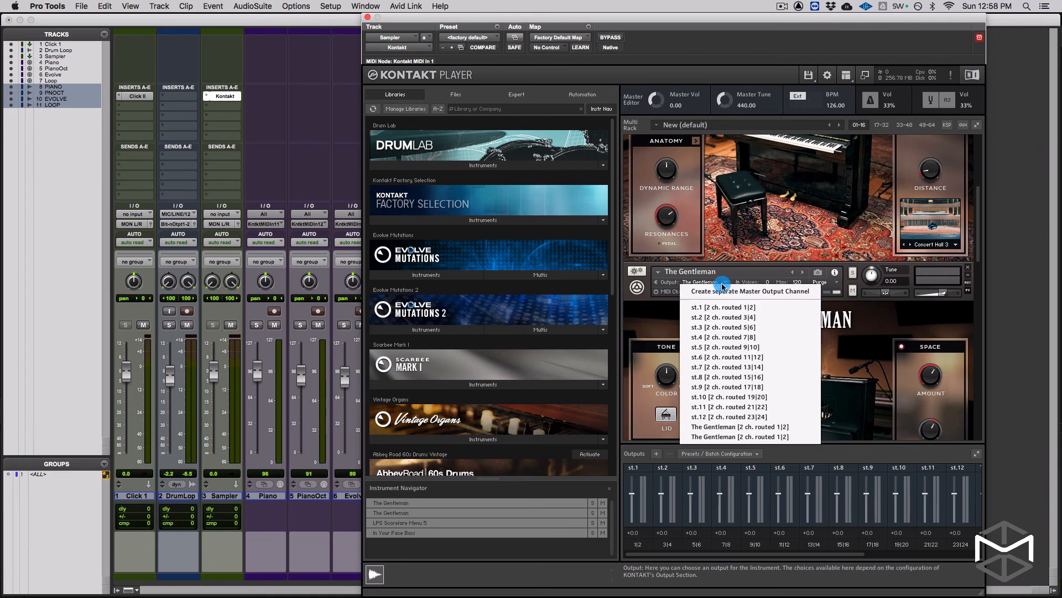
click(756, 327)
Step: Create a separate master output channel for LPS Scorefare Menu 5, and route its output to st.4
scroll(759, 332, down, 5)
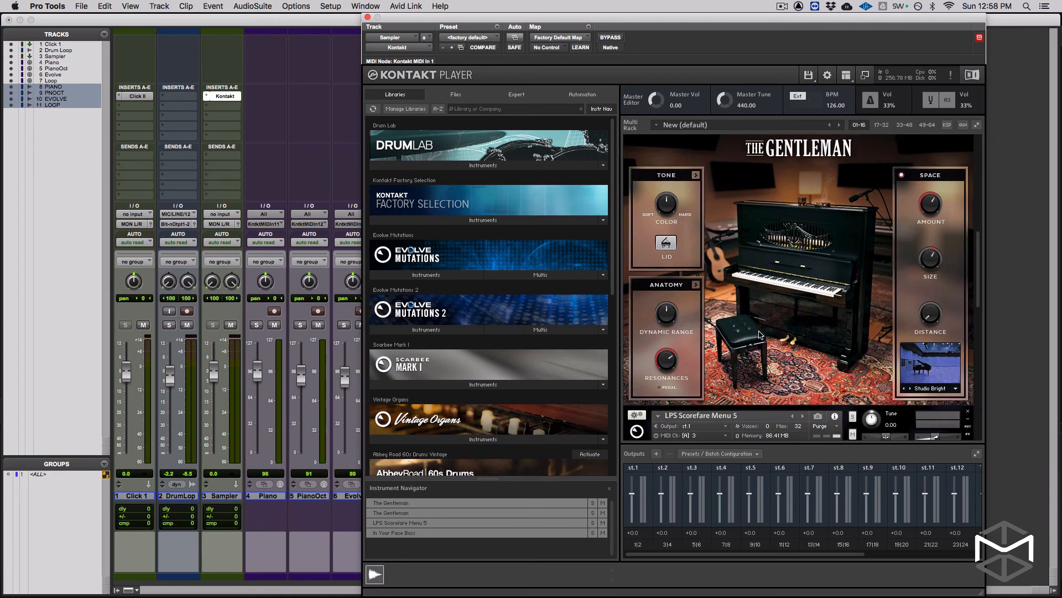
scroll(759, 334, down, 3)
click(730, 327)
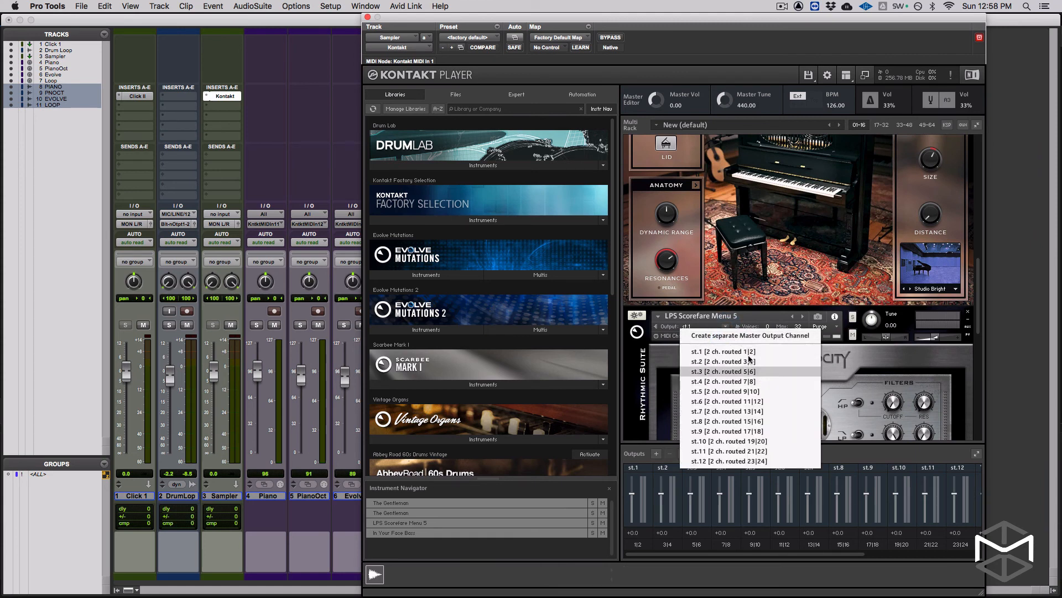
click(745, 337)
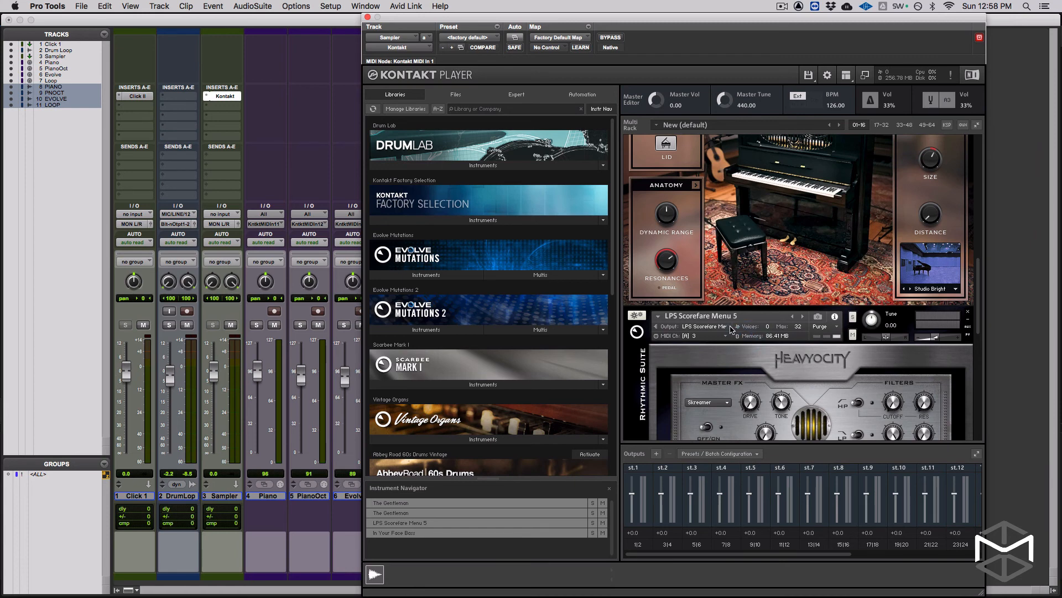
click(725, 328)
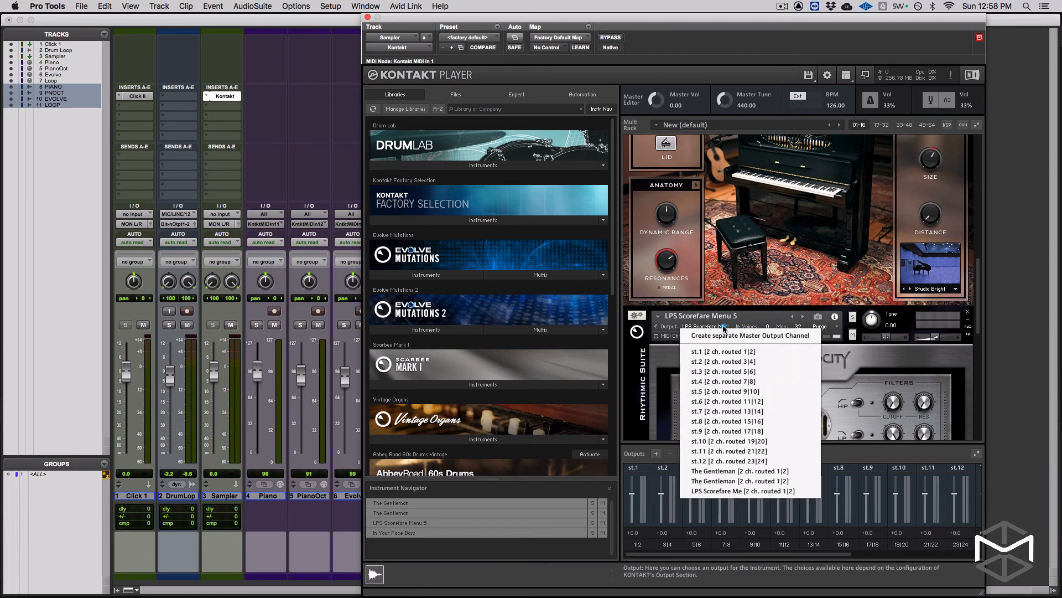
click(773, 380)
Step: Create a separate master output channel for In Your Face Bass, and route its output to st.5
scroll(758, 376, down, 3)
scroll(757, 376, down, 3)
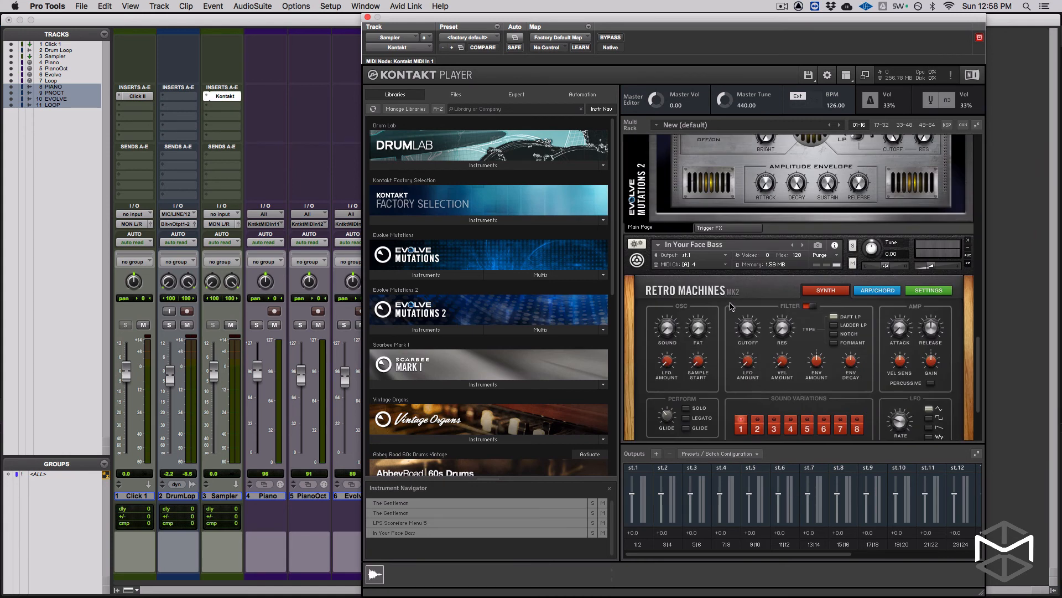
click(725, 257)
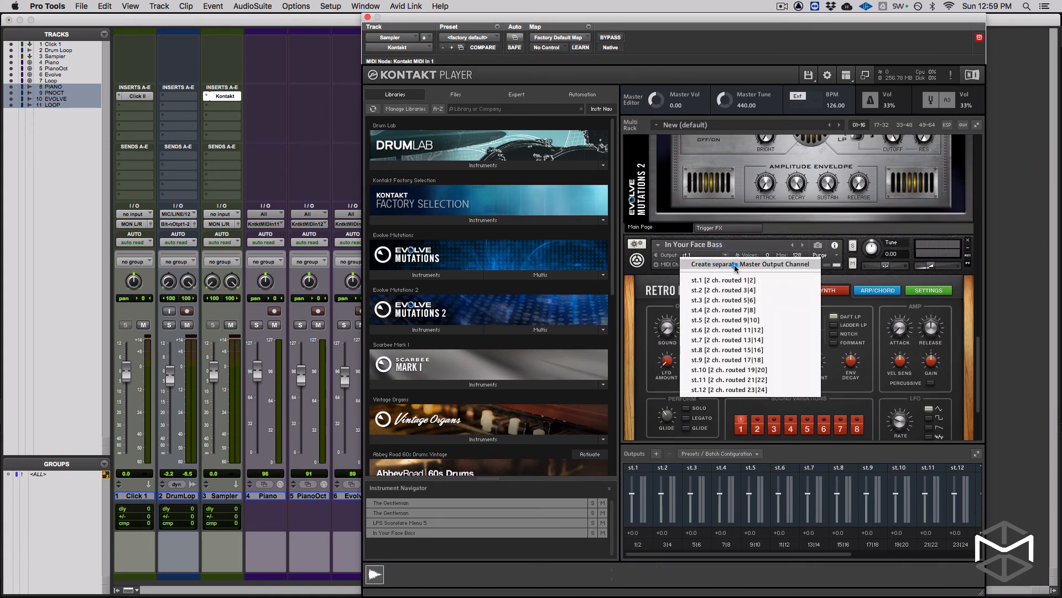
click(736, 263)
click(723, 255)
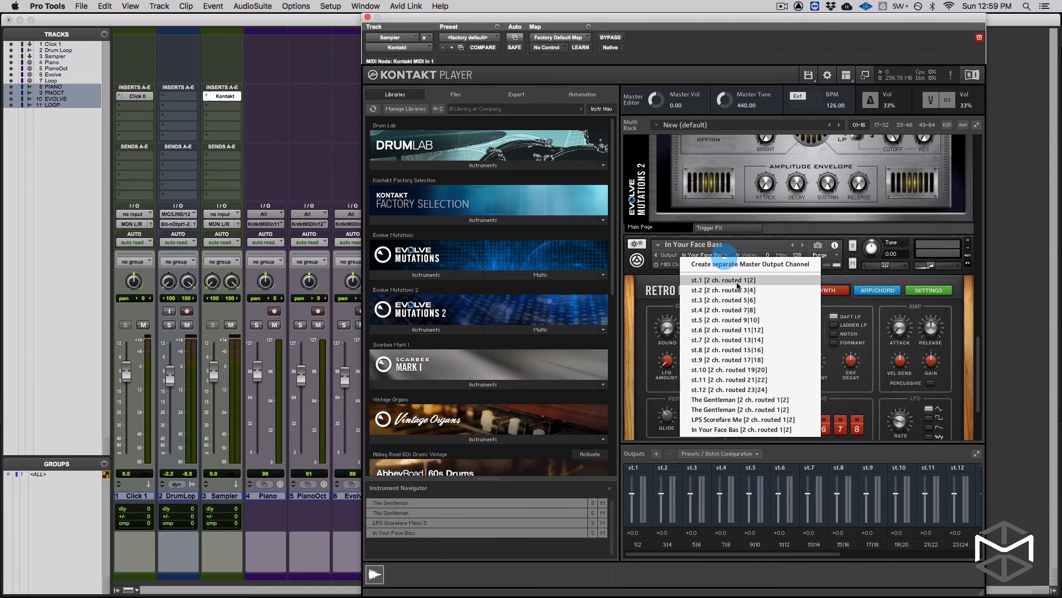
click(766, 320)
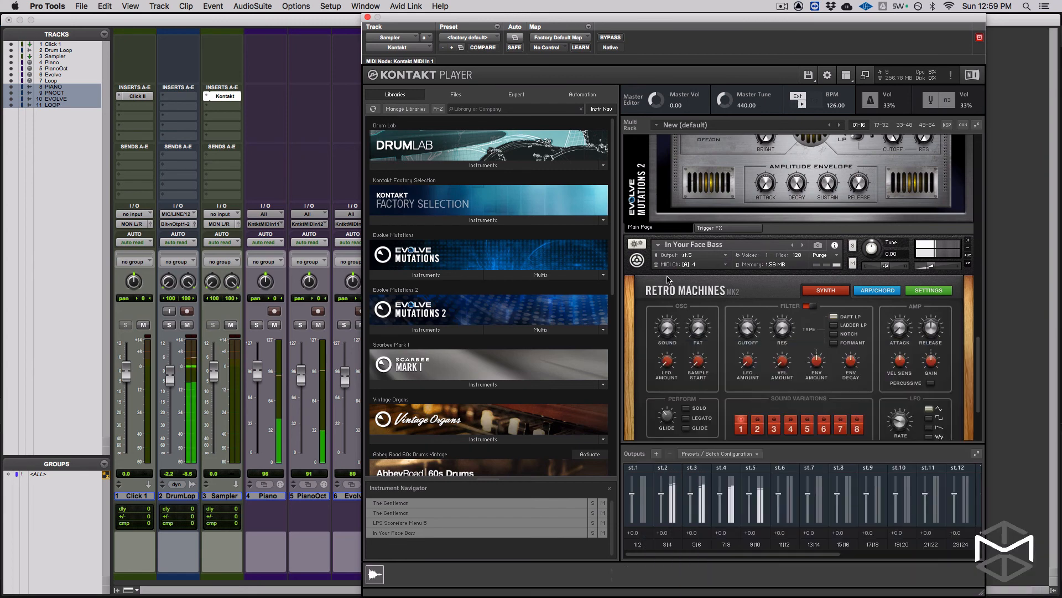
Step: Mute the DrumLop track during playback, and close the Kontakt window
click(187, 325)
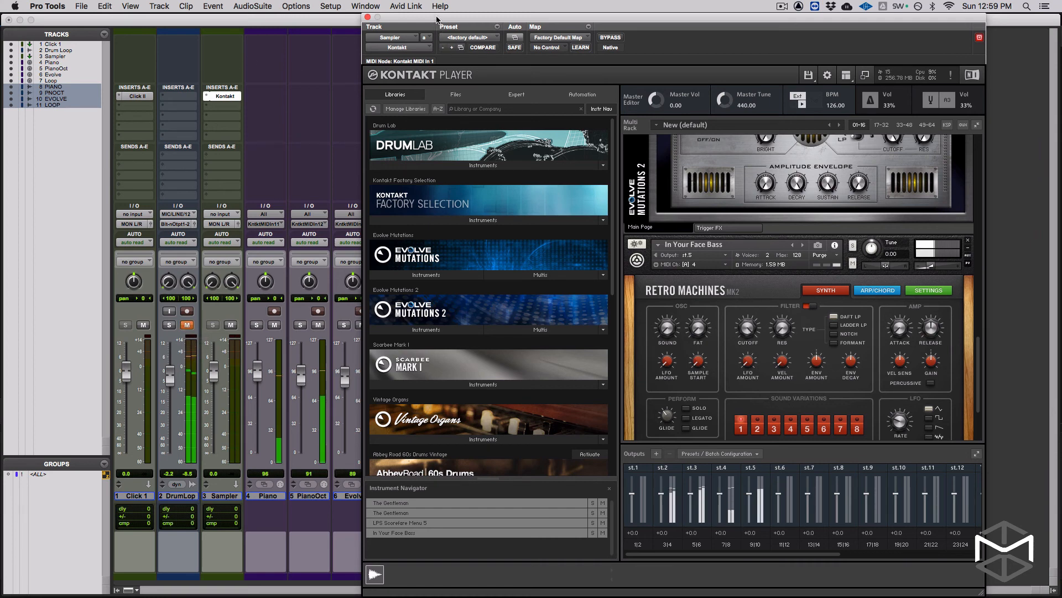
drag(437, 21, 319, 11)
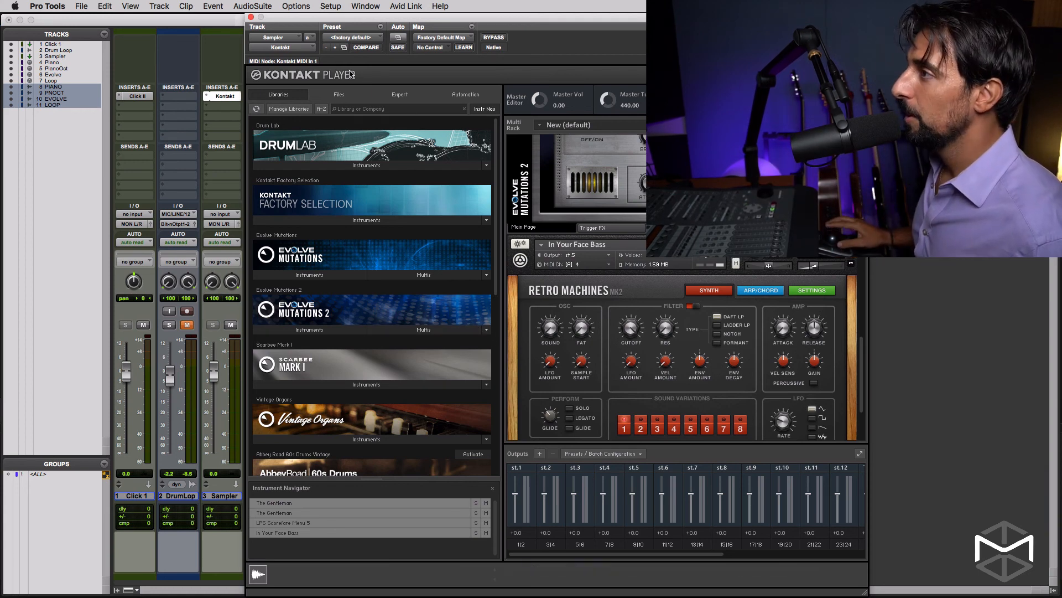
click(250, 18)
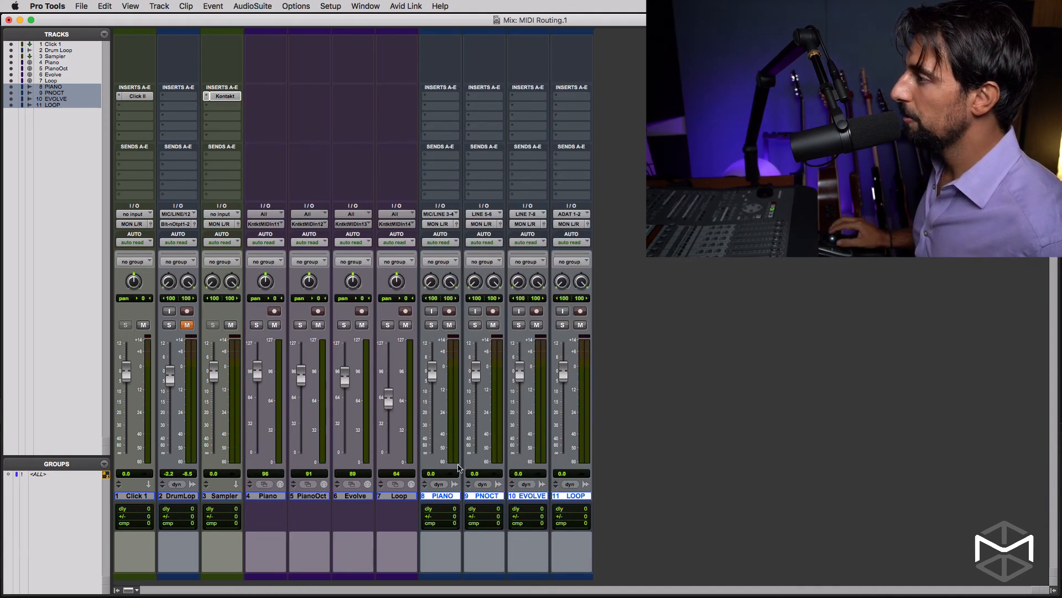
Step: Set the PIANO audio track's input to the plug-in output Kontakt st.2 and the PNOCT track's input to Kontakt st.3
click(450, 216)
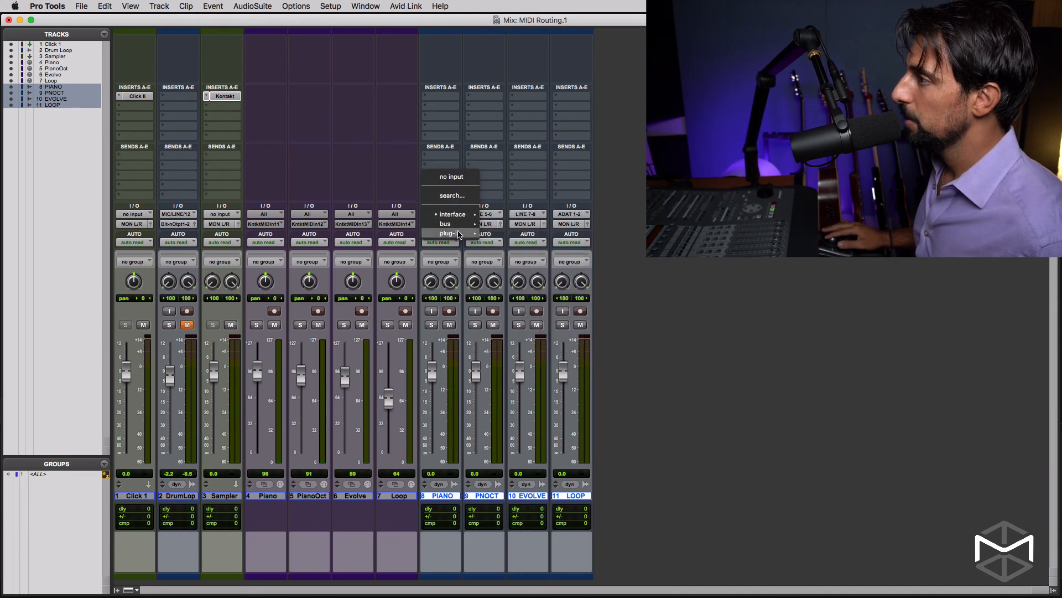
mouse_move(461, 233)
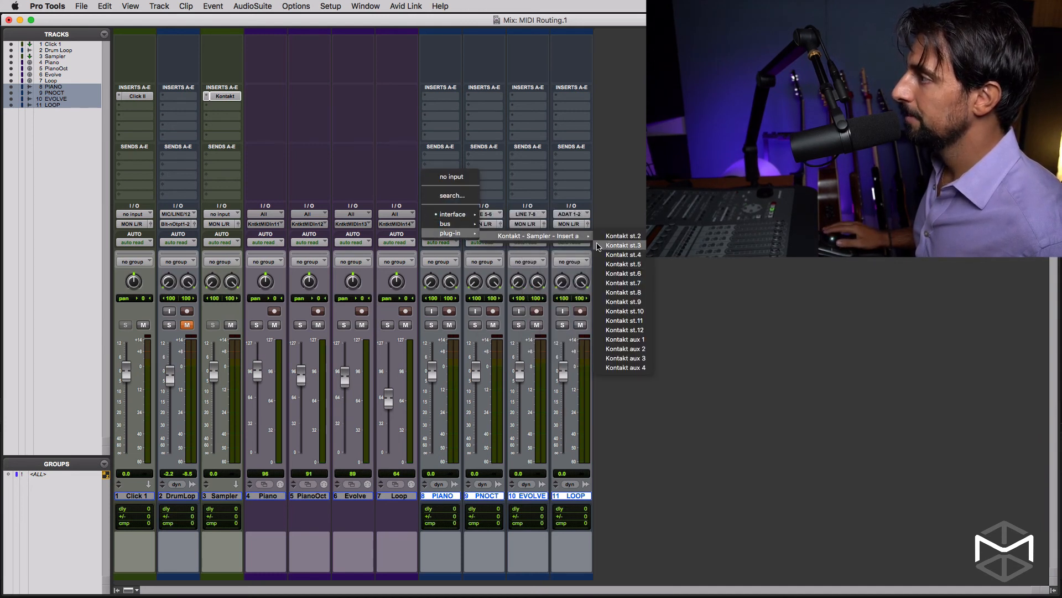
click(636, 239)
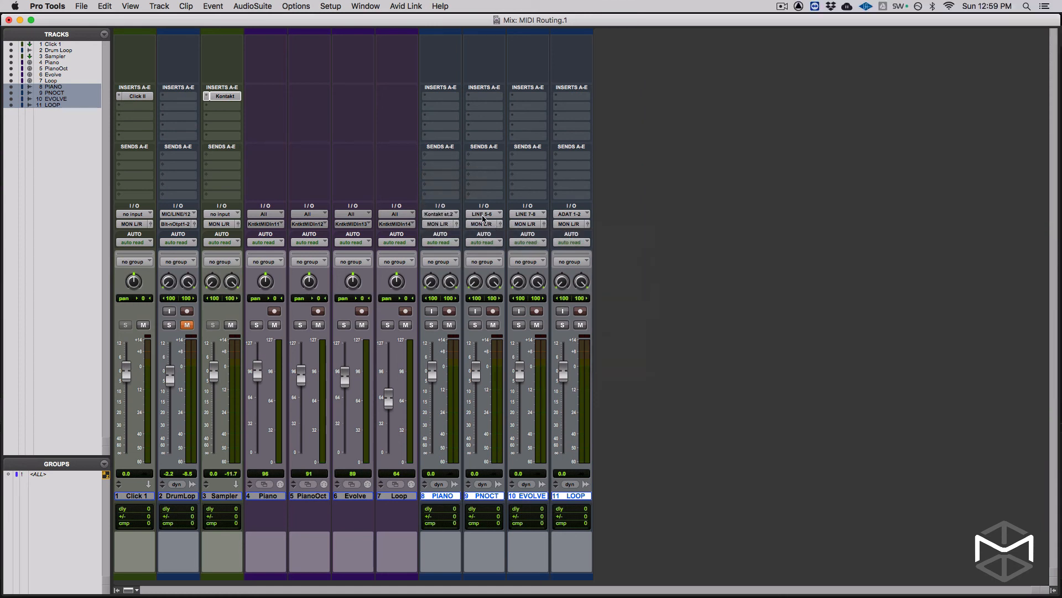
click(483, 214)
mouse_move(498, 233)
mouse_move(574, 236)
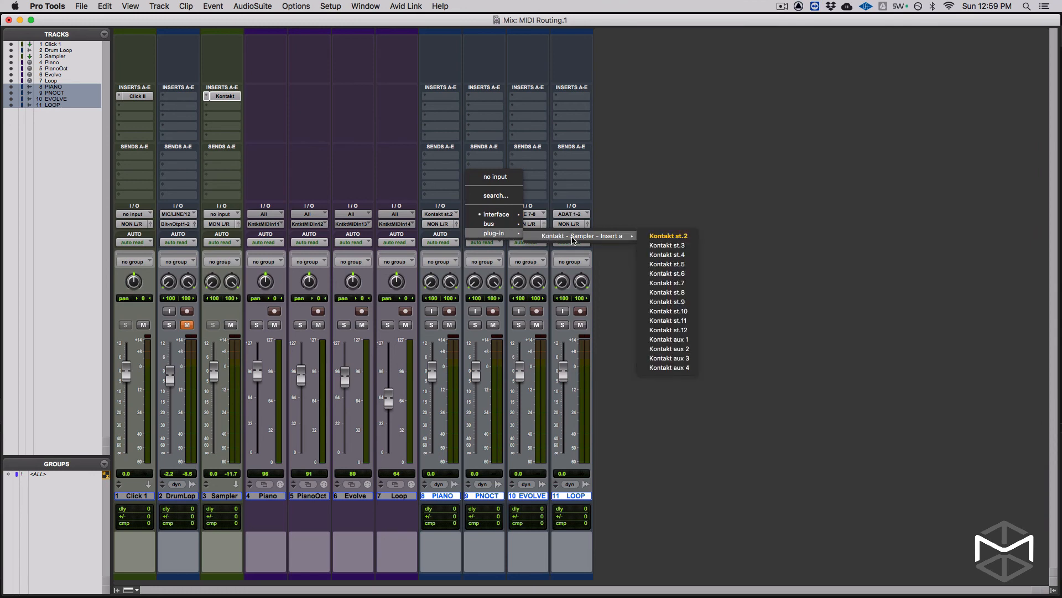
click(648, 246)
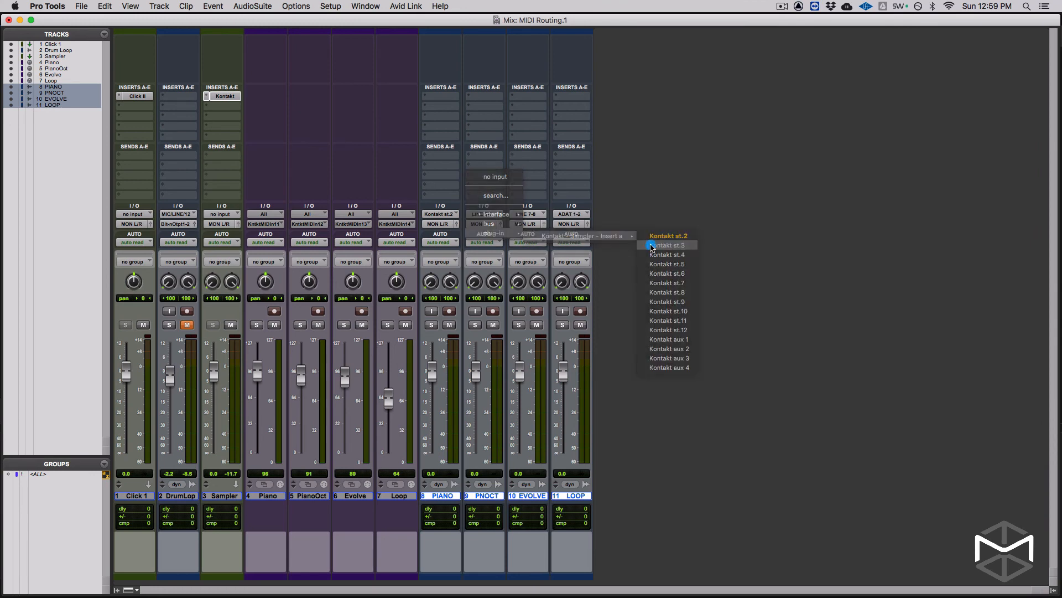
Step: Reopen Kontakt beside the audio tracks to check instrument outputs, and set the EVOLVE track's input to Kontakt st.4
click(231, 97)
drag(271, 25, 75, 3)
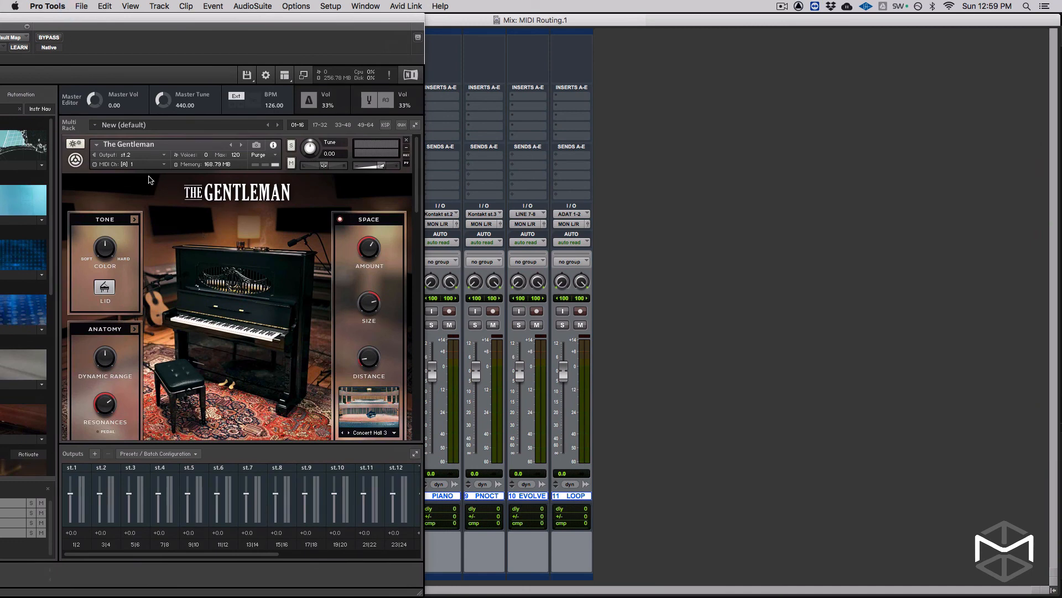
scroll(161, 277, down, 5)
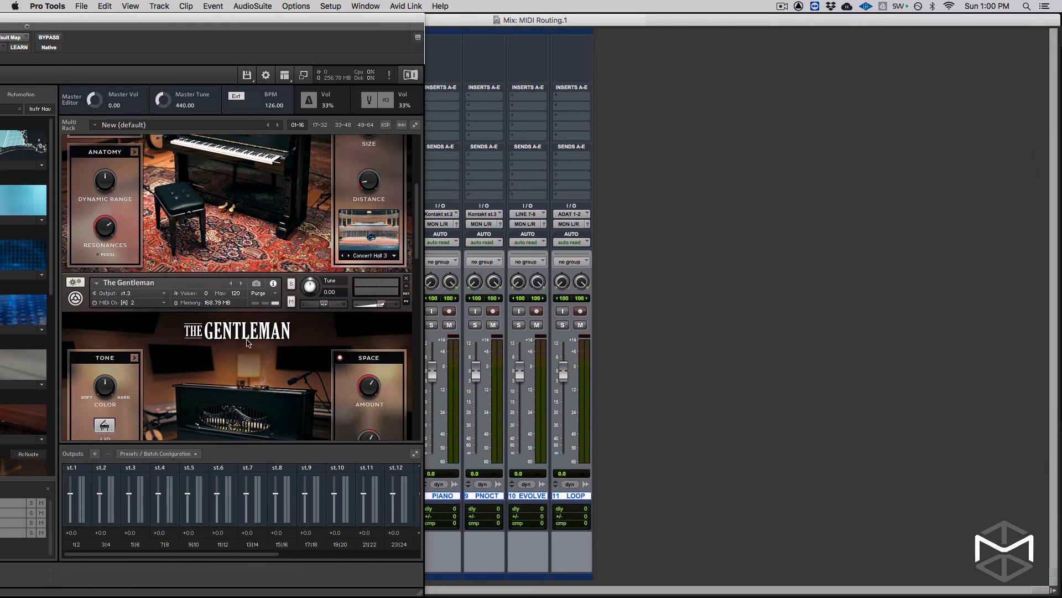
scroll(303, 324, down, 5)
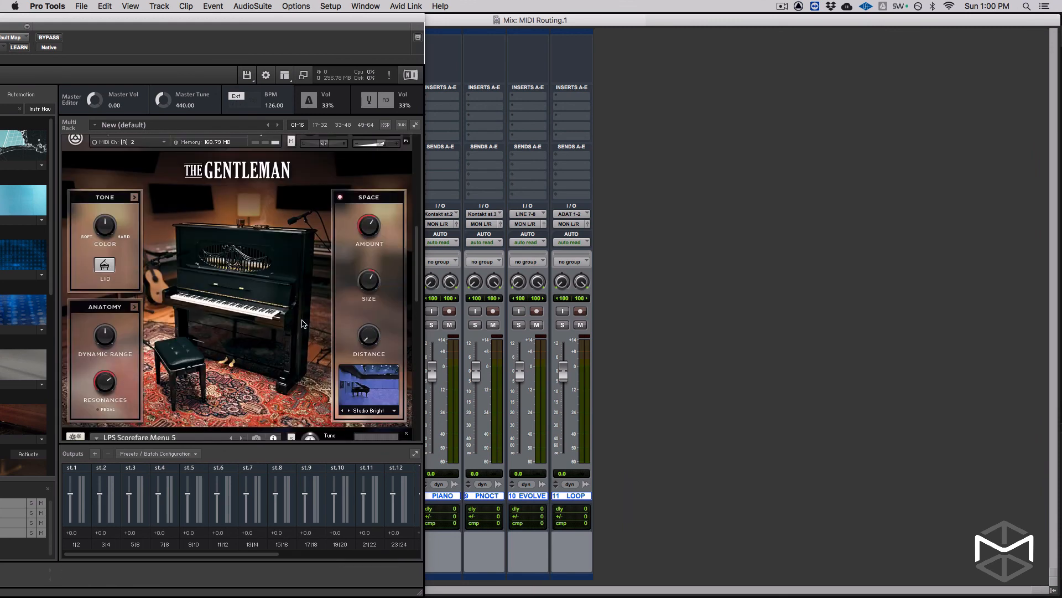
scroll(303, 324, down, 1)
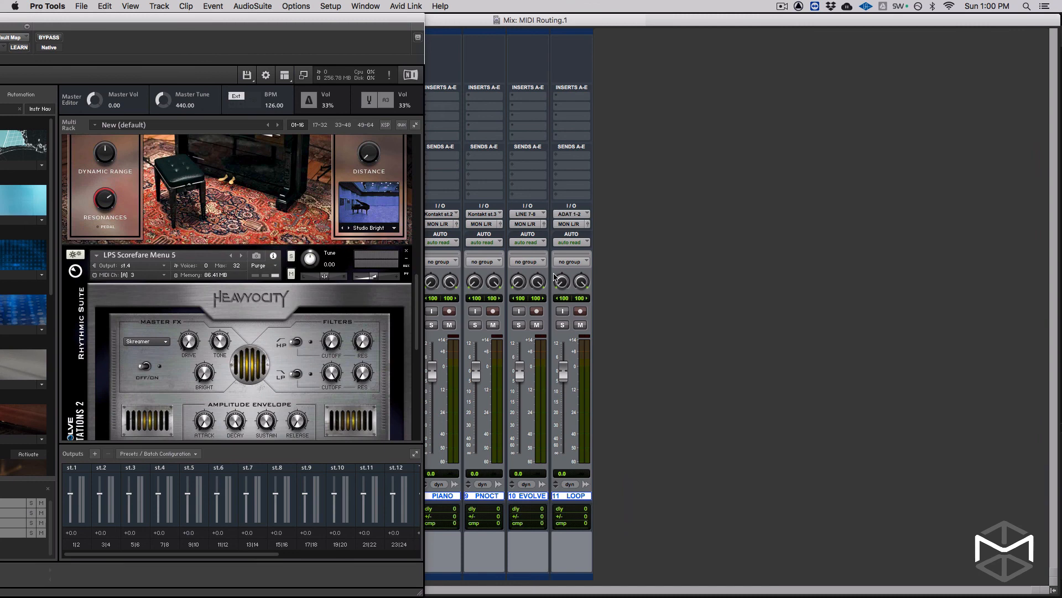
click(533, 215)
mouse_move(602, 241)
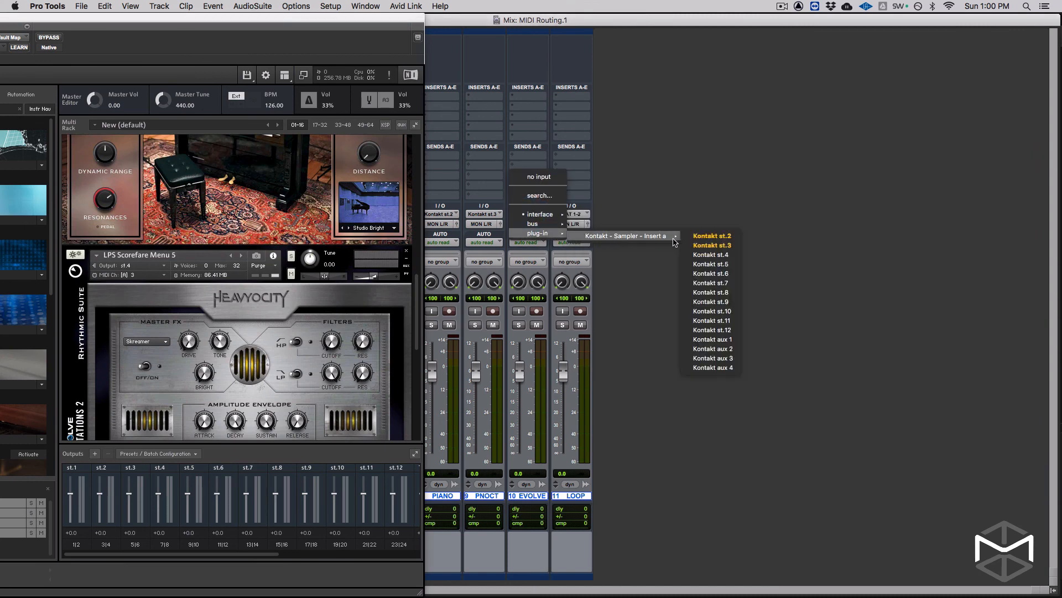
click(726, 256)
Step: Set the LOOP audio track's input to Kontakt st.5, the output used by In Your Face Bass
scroll(266, 301, down, 6)
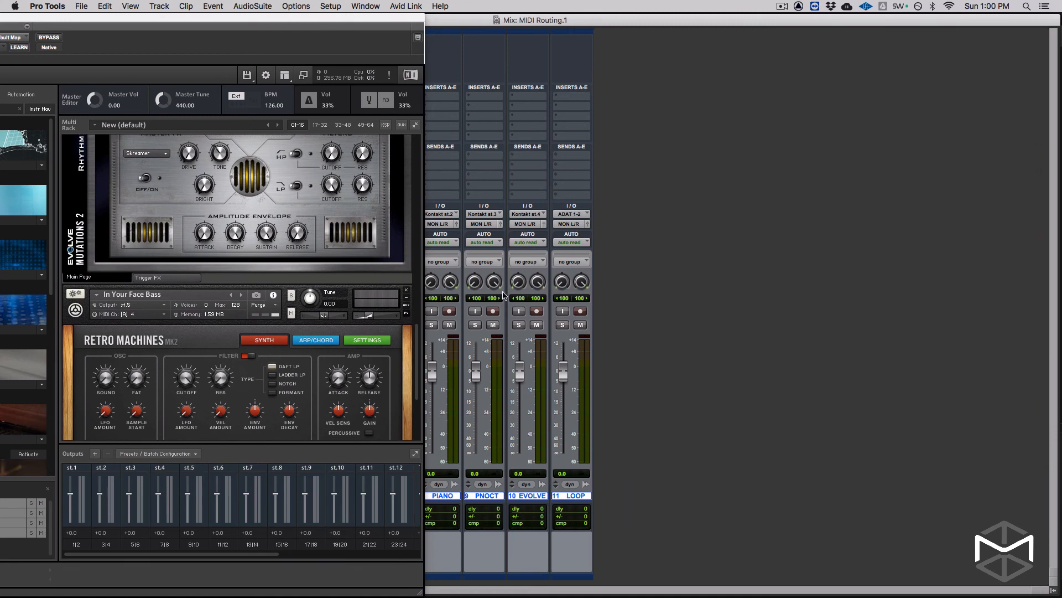
click(578, 216)
mouse_move(580, 233)
mouse_move(638, 238)
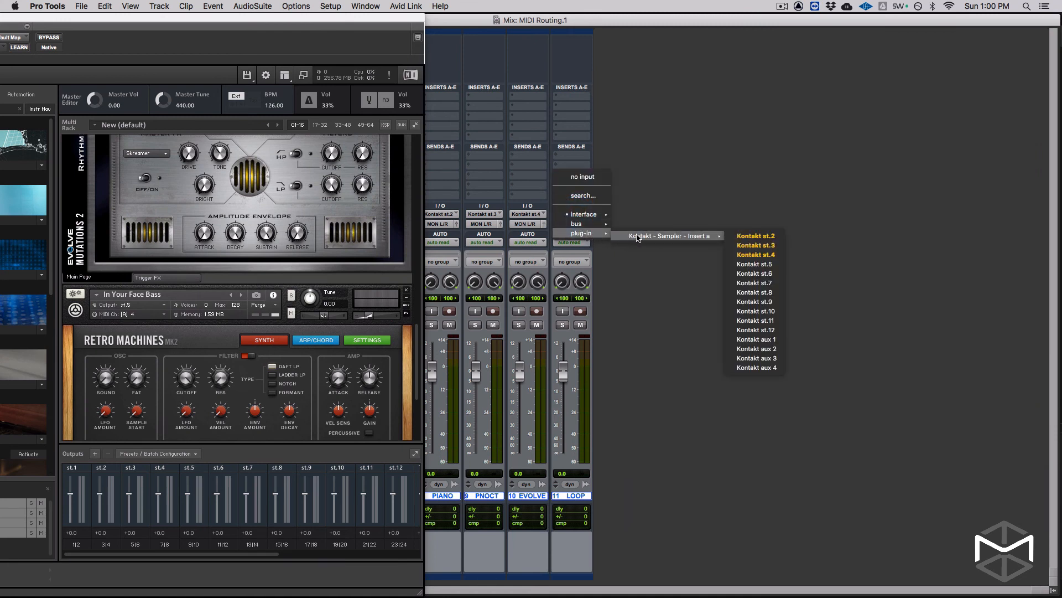
click(778, 264)
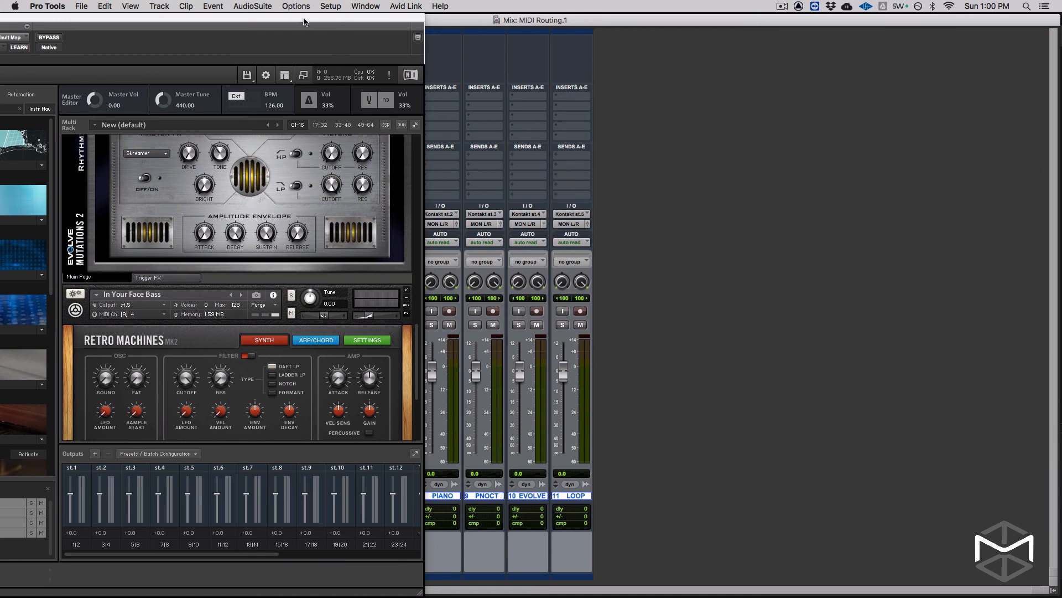
Step: Close Kontakt, and enable recording and input monitoring on the selected PIANO, PNOCT, EVOLVE and LOOP audio tracks
drag(304, 21, 605, 6)
click(158, 18)
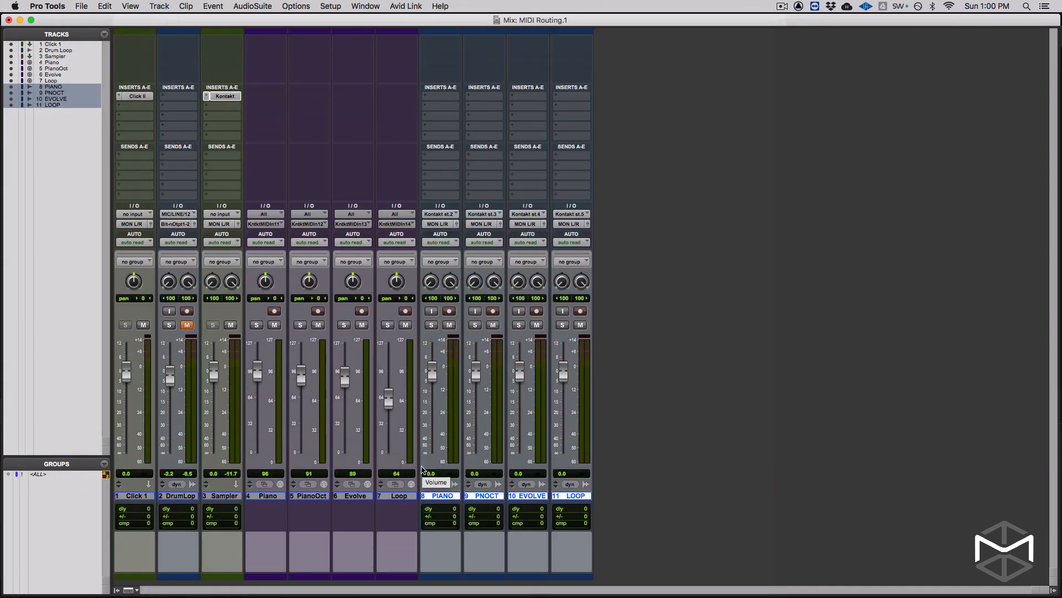
key(shift+r)
key(shift+i)
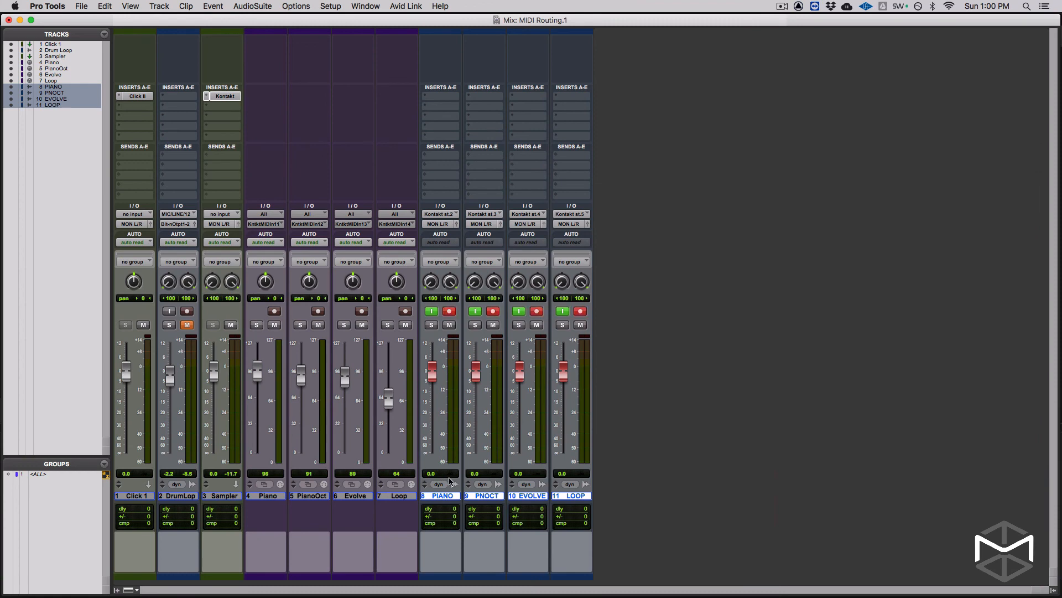
Step: In the Edit window, select the Piano MIDI track from the session start to bar 19, just past its last clip
key(super+equal)
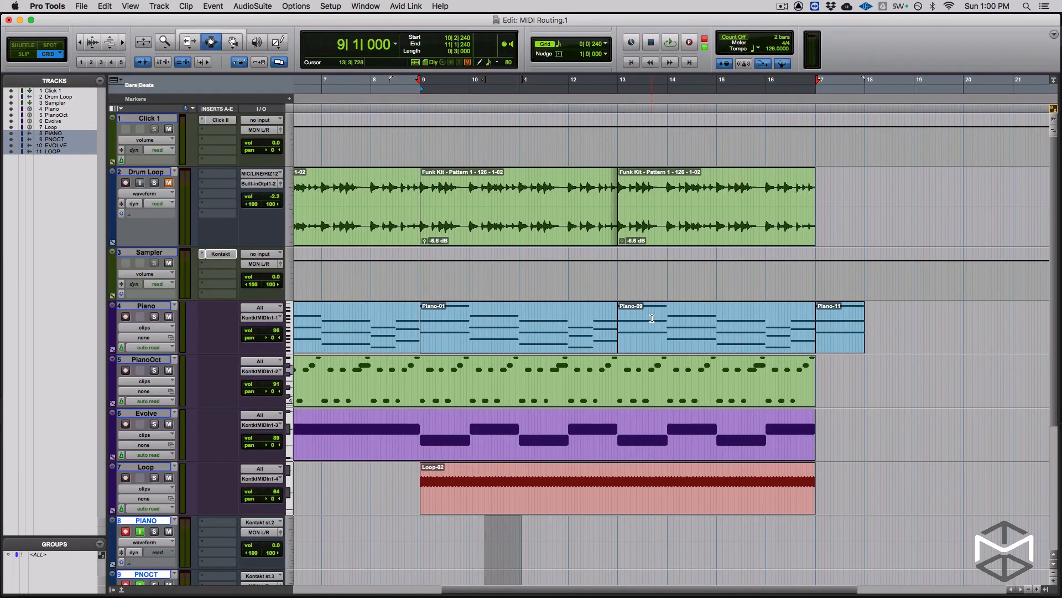
key(shift+slash)
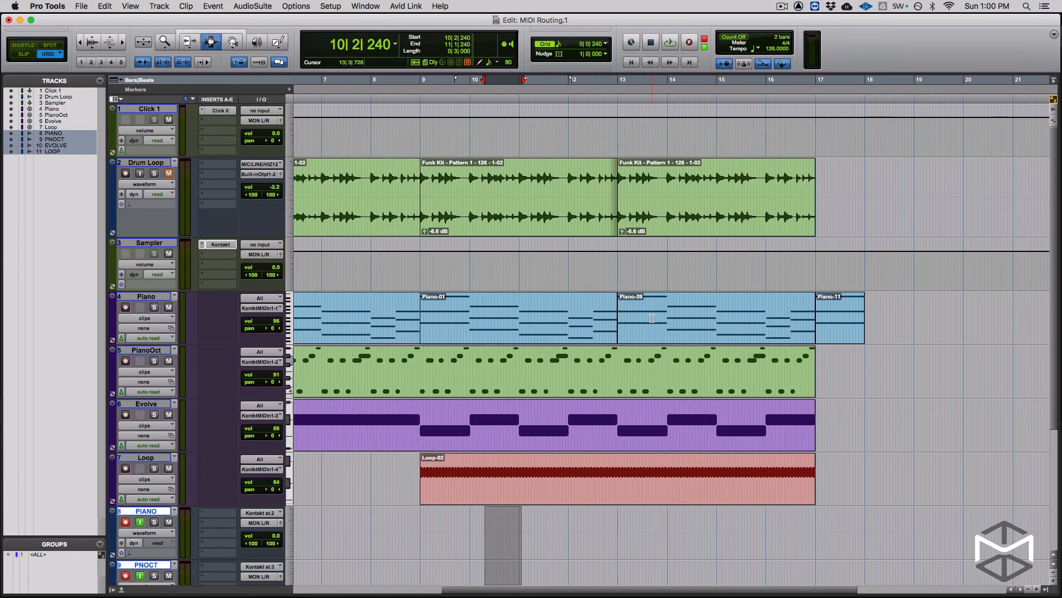
click(911, 301)
click(914, 302)
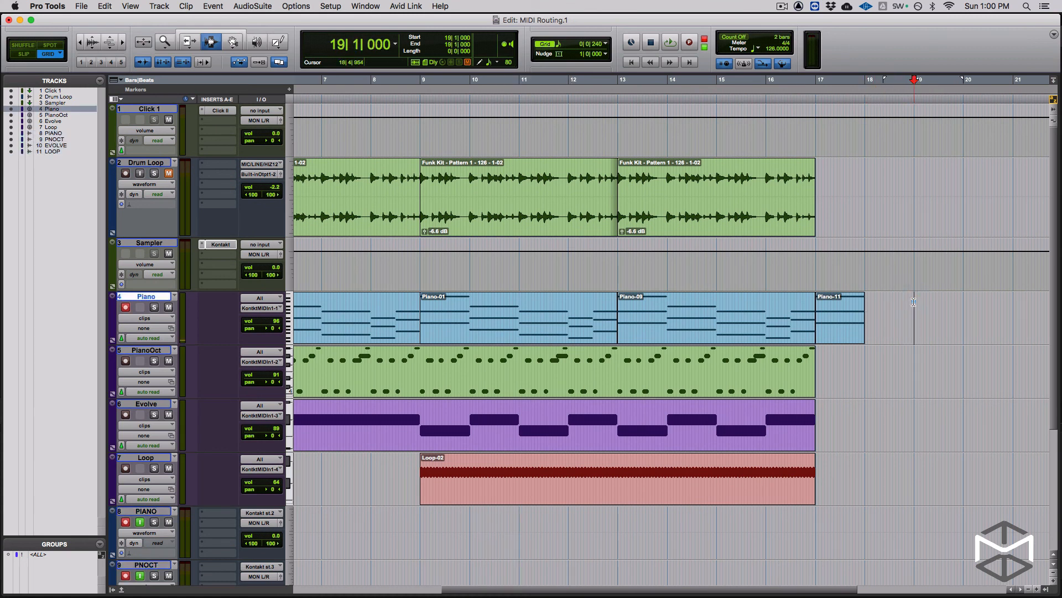
key(shift+Return)
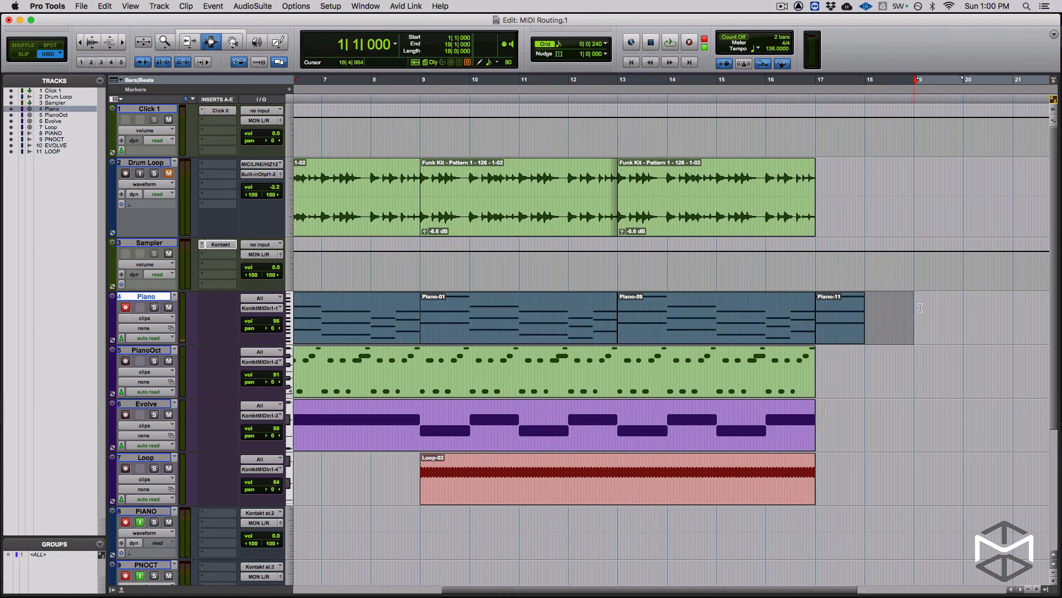
scroll(919, 368, down, 5)
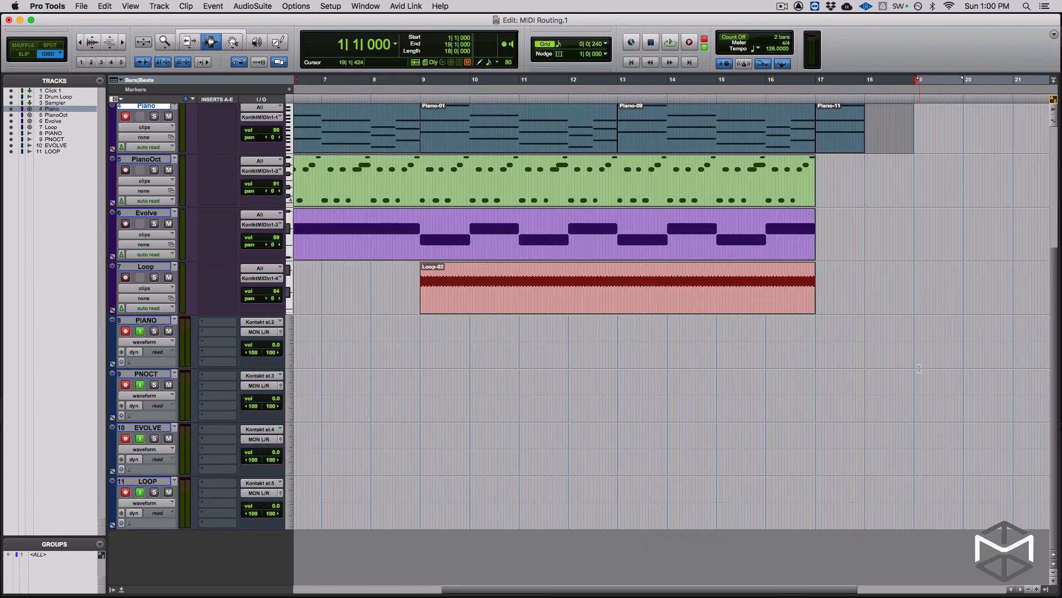
Step: Extend the selection to the four audio tracks, turn off Wait for Note, and record the Kontakt outputs from bar 1 to bar 19
key(F12)
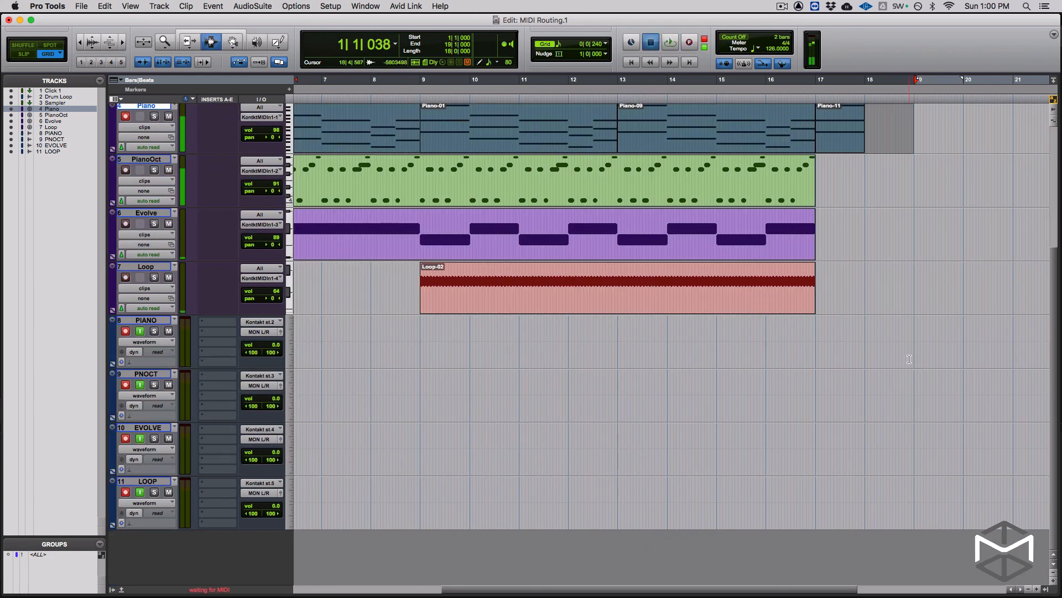
key(space)
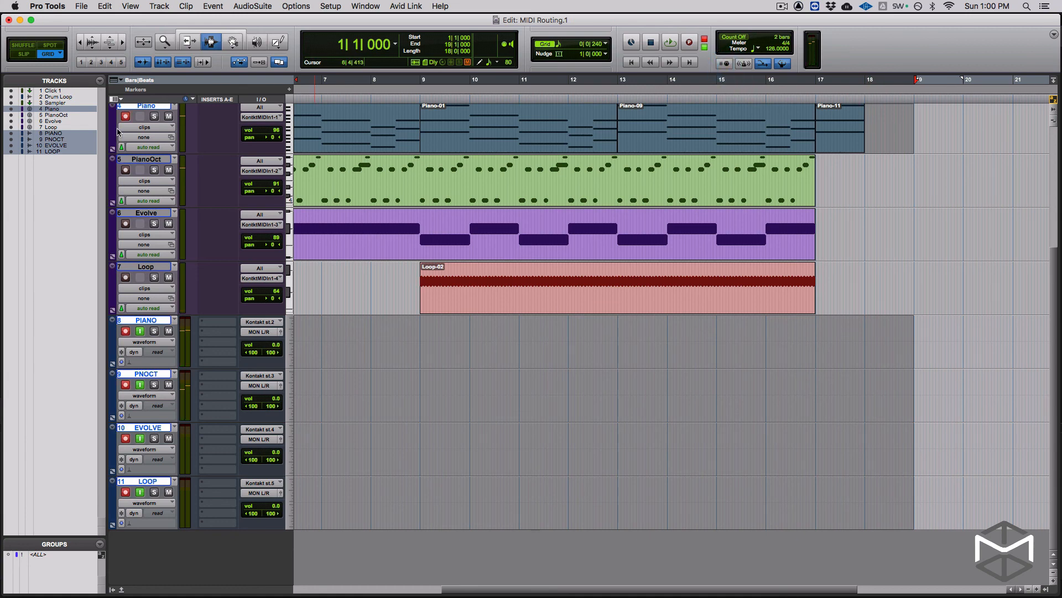
scroll(305, 158, up, 2)
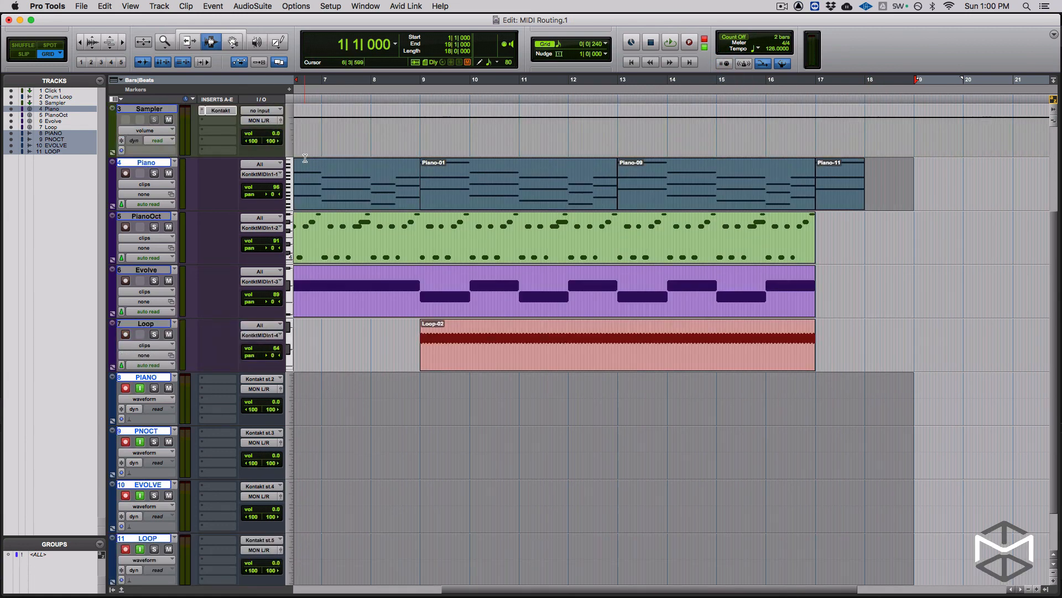
key(super+space)
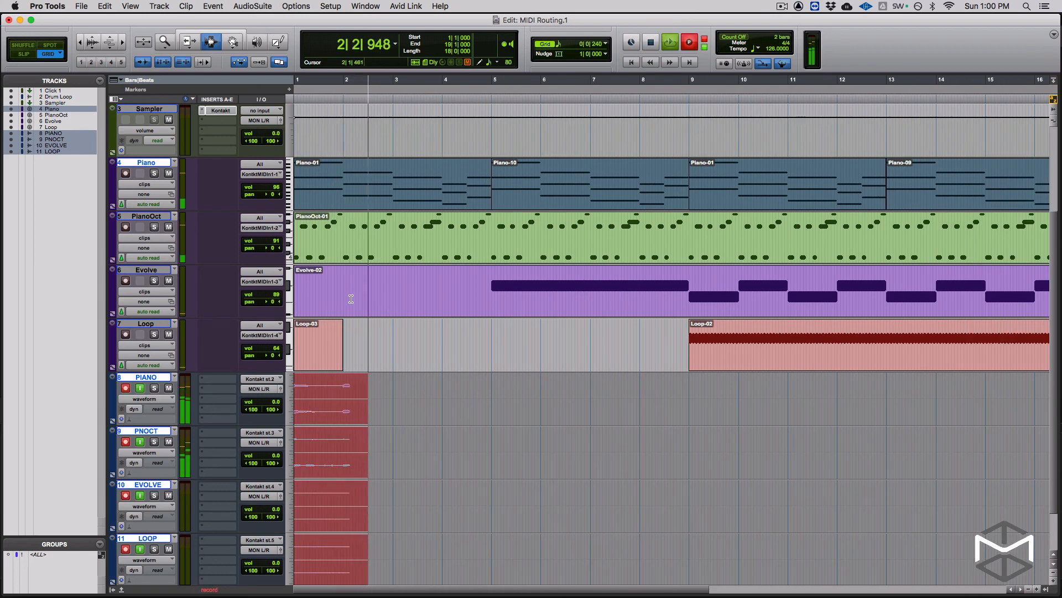
key(r)
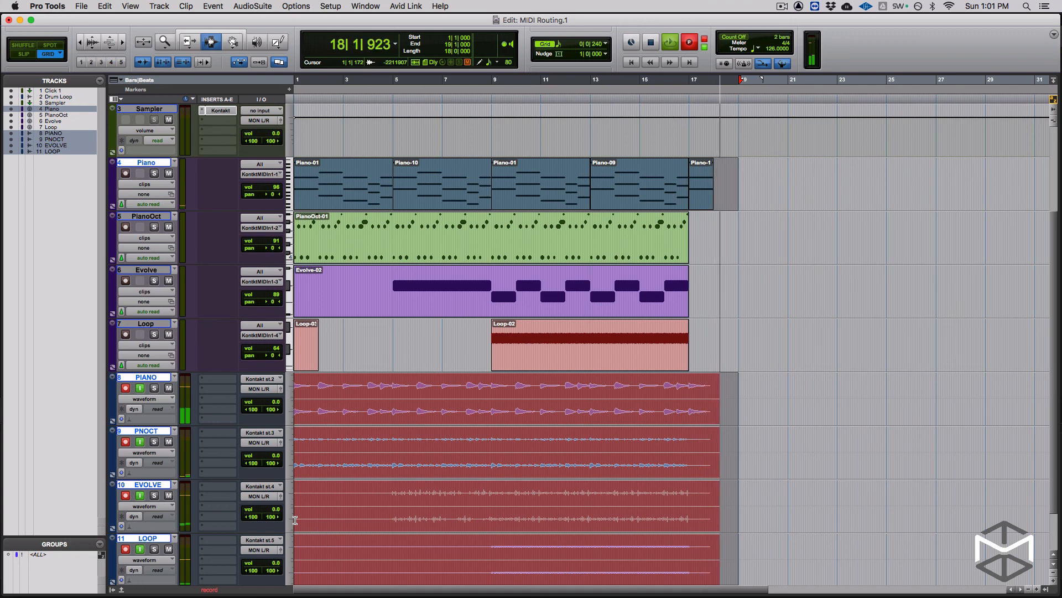
key(space)
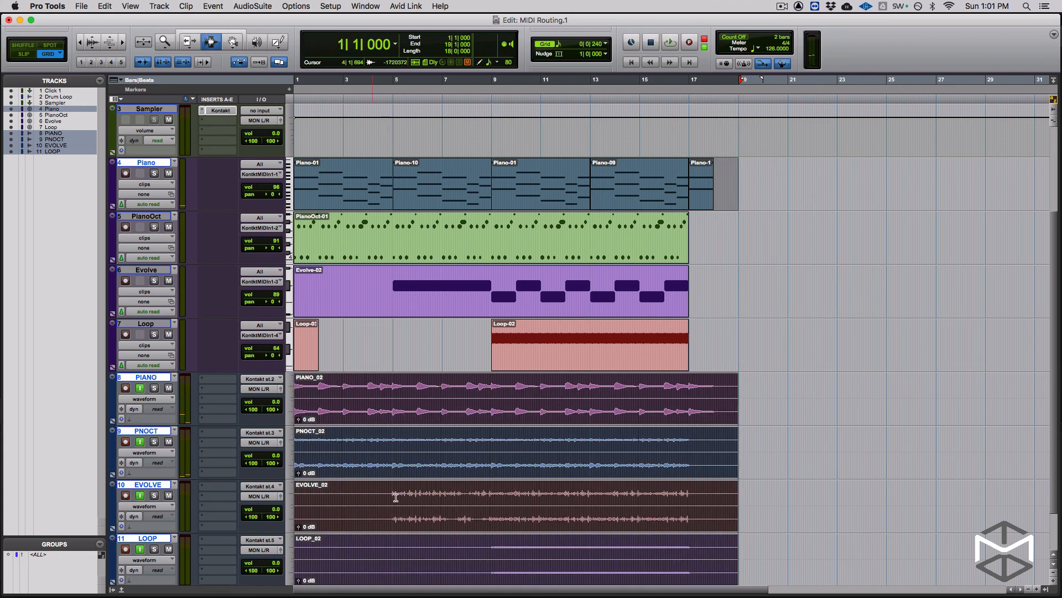
Step: Disarm the recorded audio tracks, and make the Sampler track and its four MIDI tracks inactive and hidden
click(805, 342)
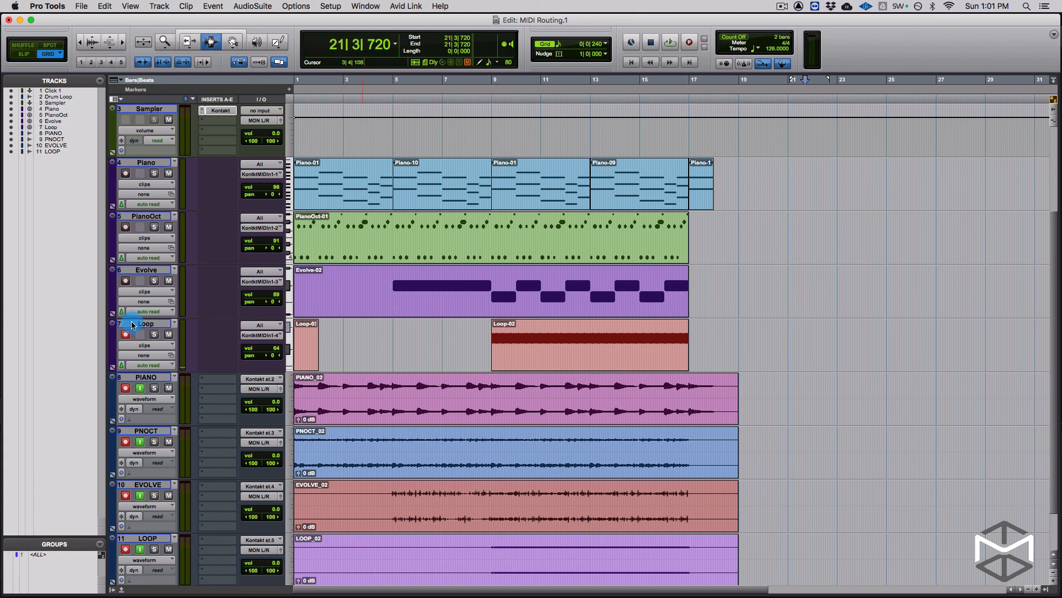
shift+click(143, 111)
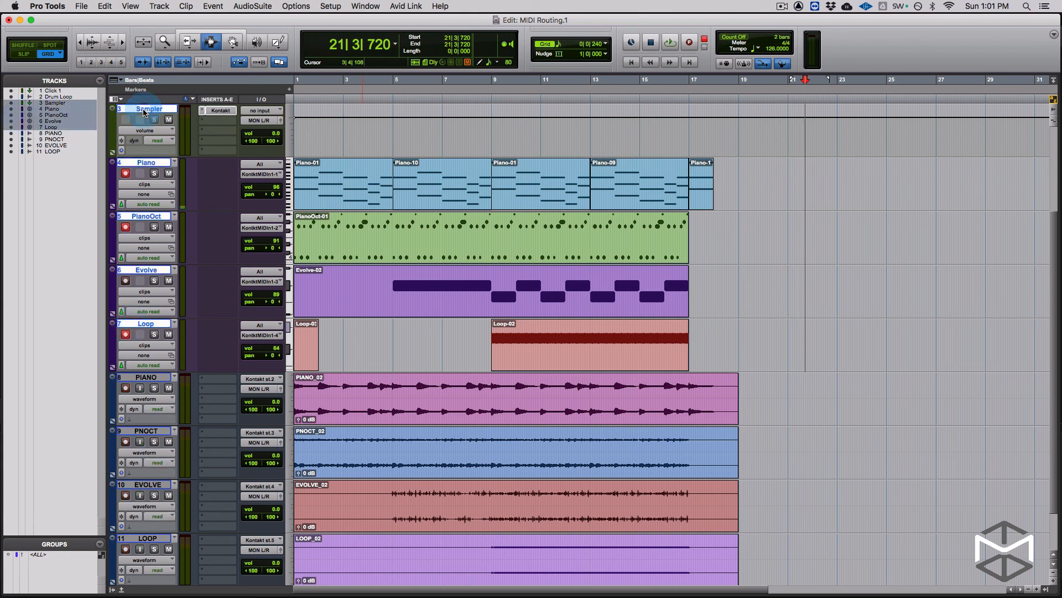
right_click(143, 111)
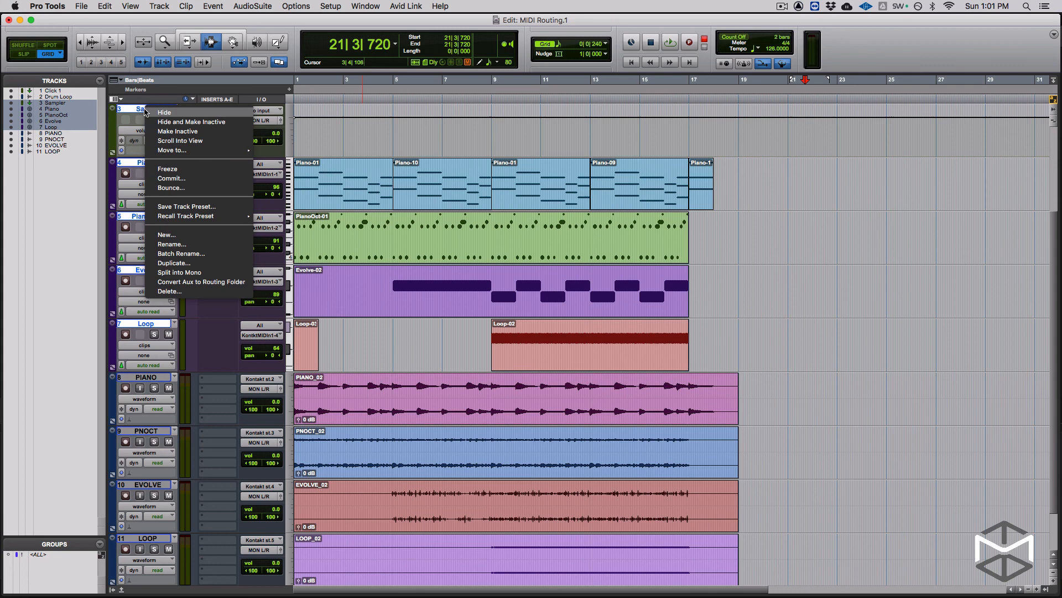
click(210, 135)
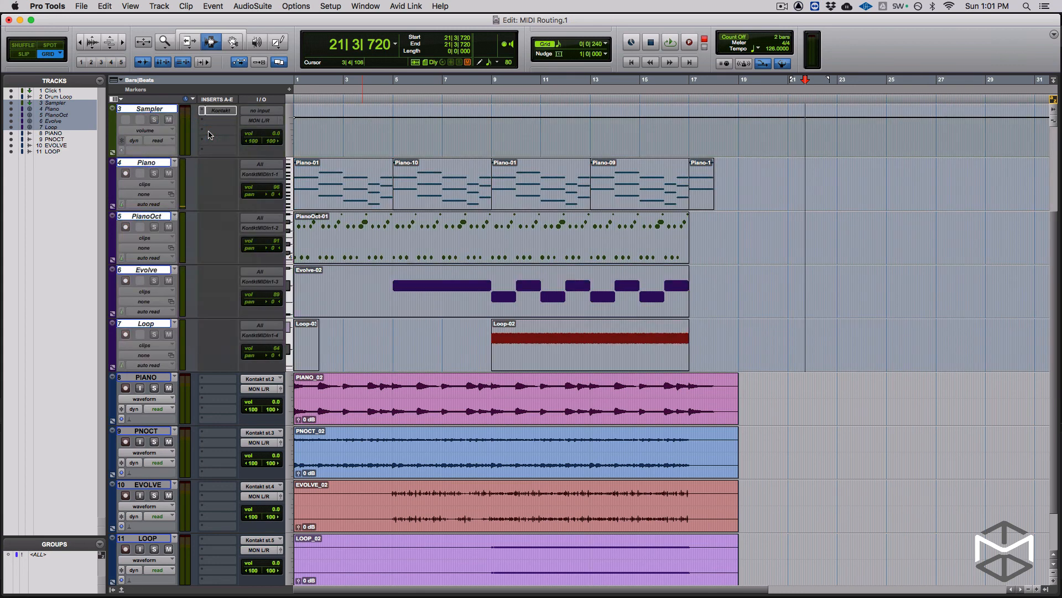
alt+shift+click(15, 128)
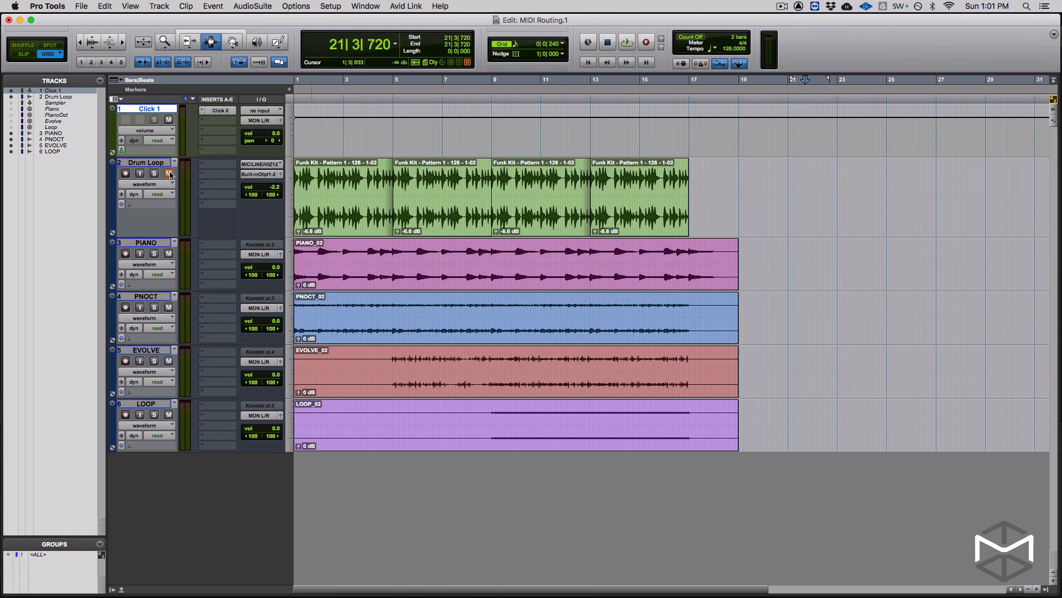
Step: Unmute the Drum Loop and play it with the recorded audio tracks, lowering the PIANO track's volume to -1.2 dB
key(super+equal)
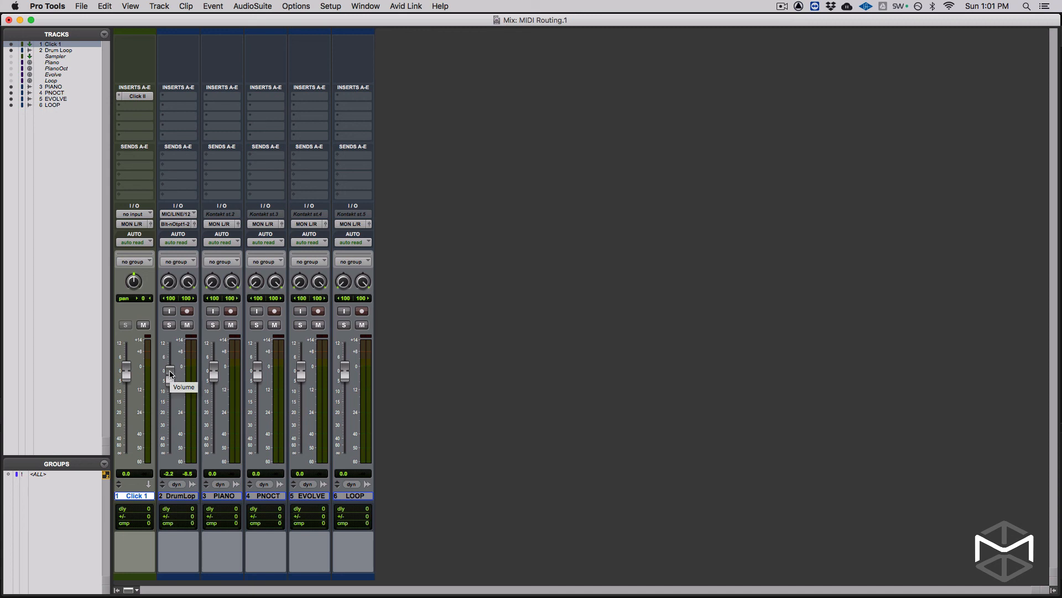
key(space)
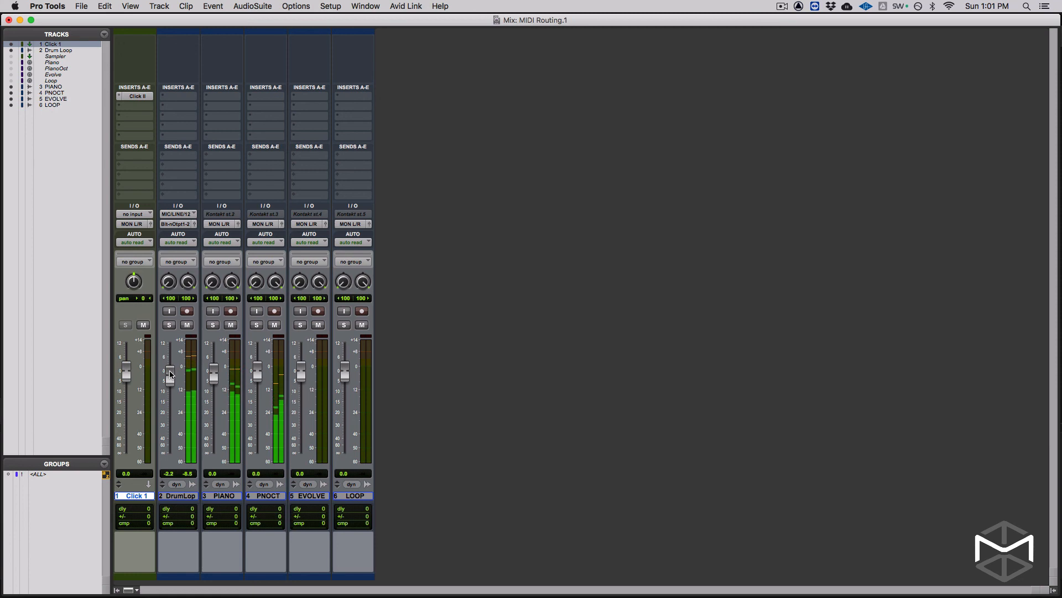
key(super+equal)
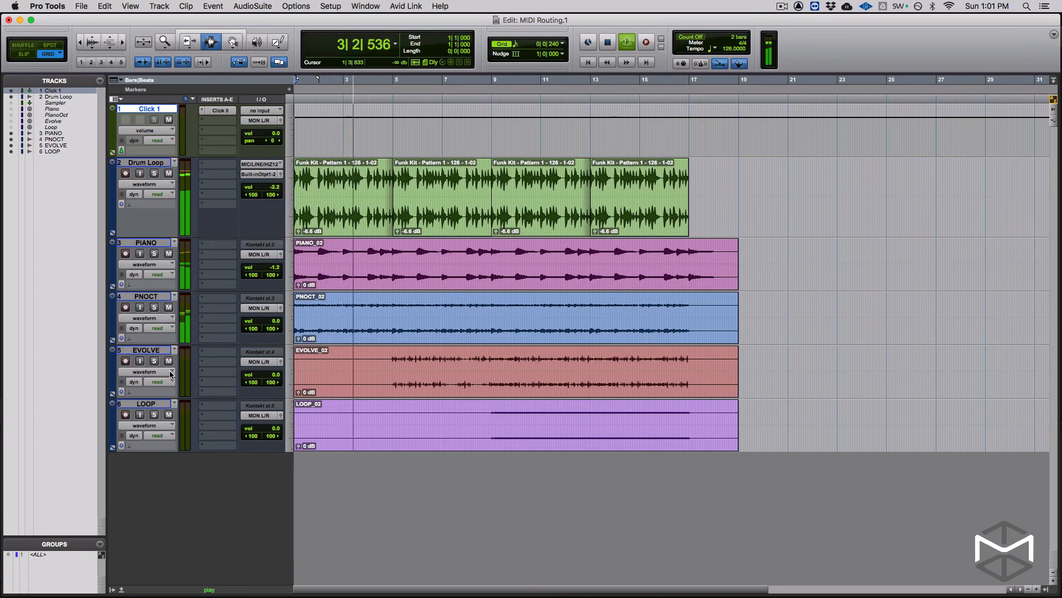